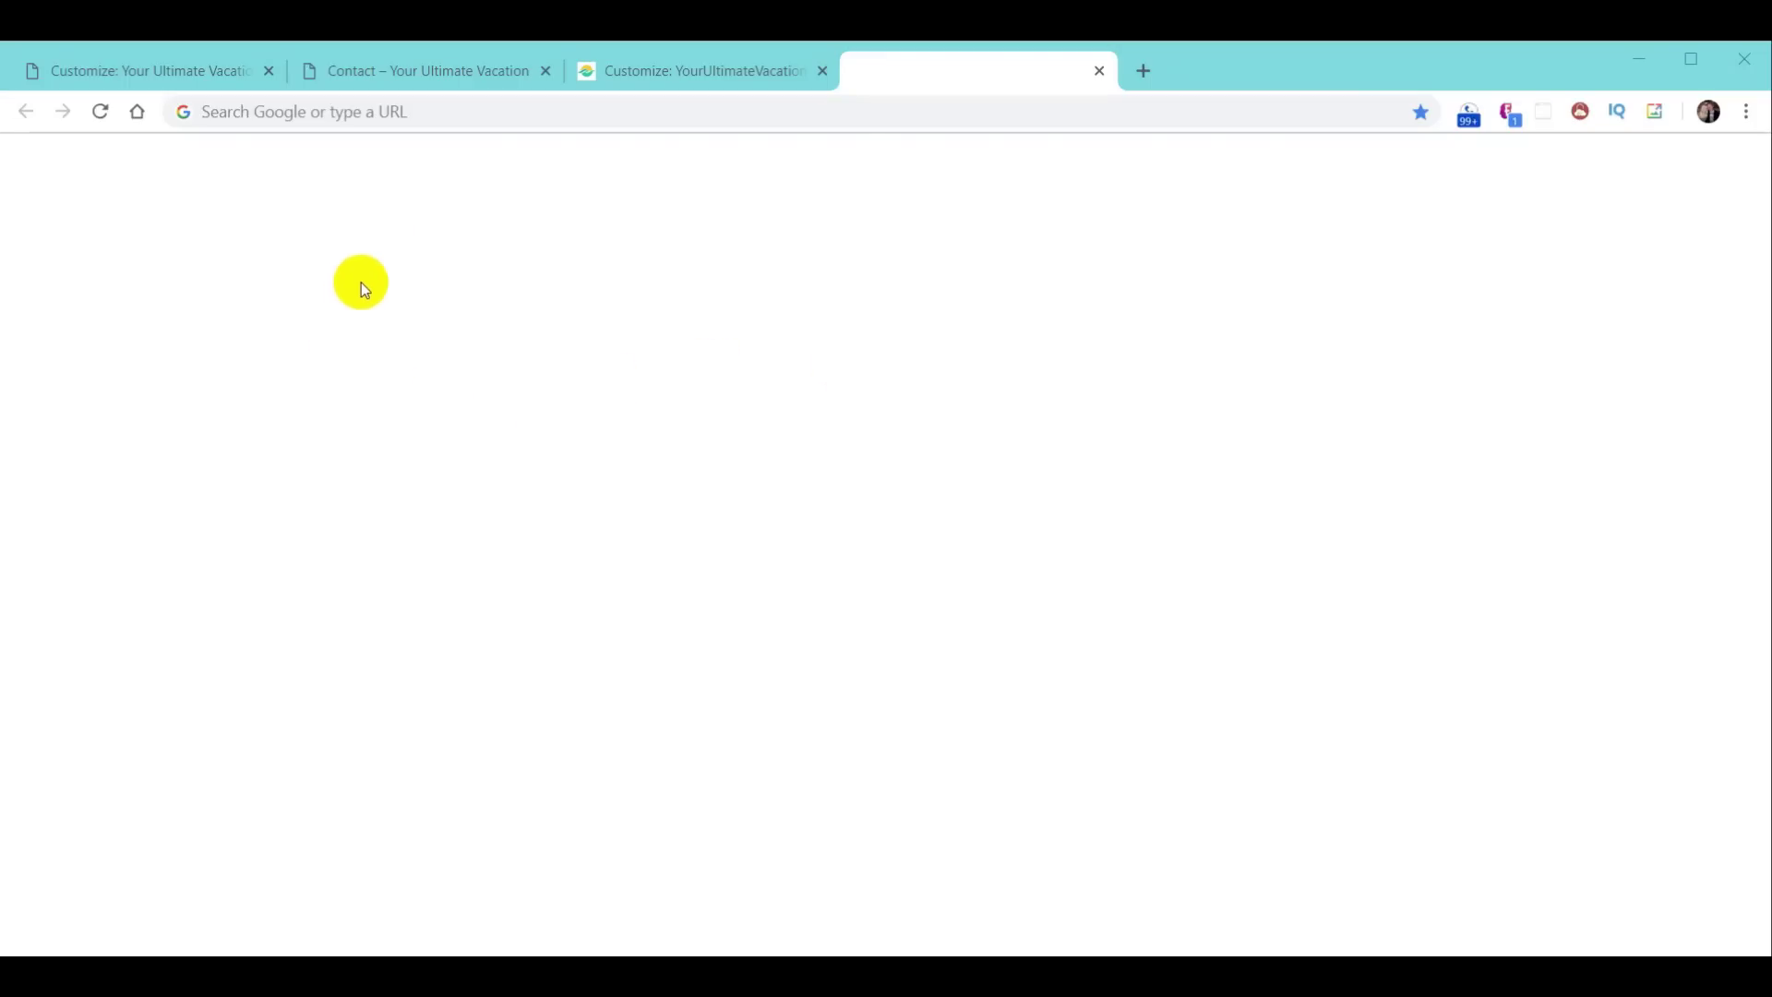
Step: Load designevo.com/webyoda in the empty browser tab and open the logo template gallery
{"action": "left_click", "coordinate": [427, 121]}
{"action": "type", "text": "designevo.com"}
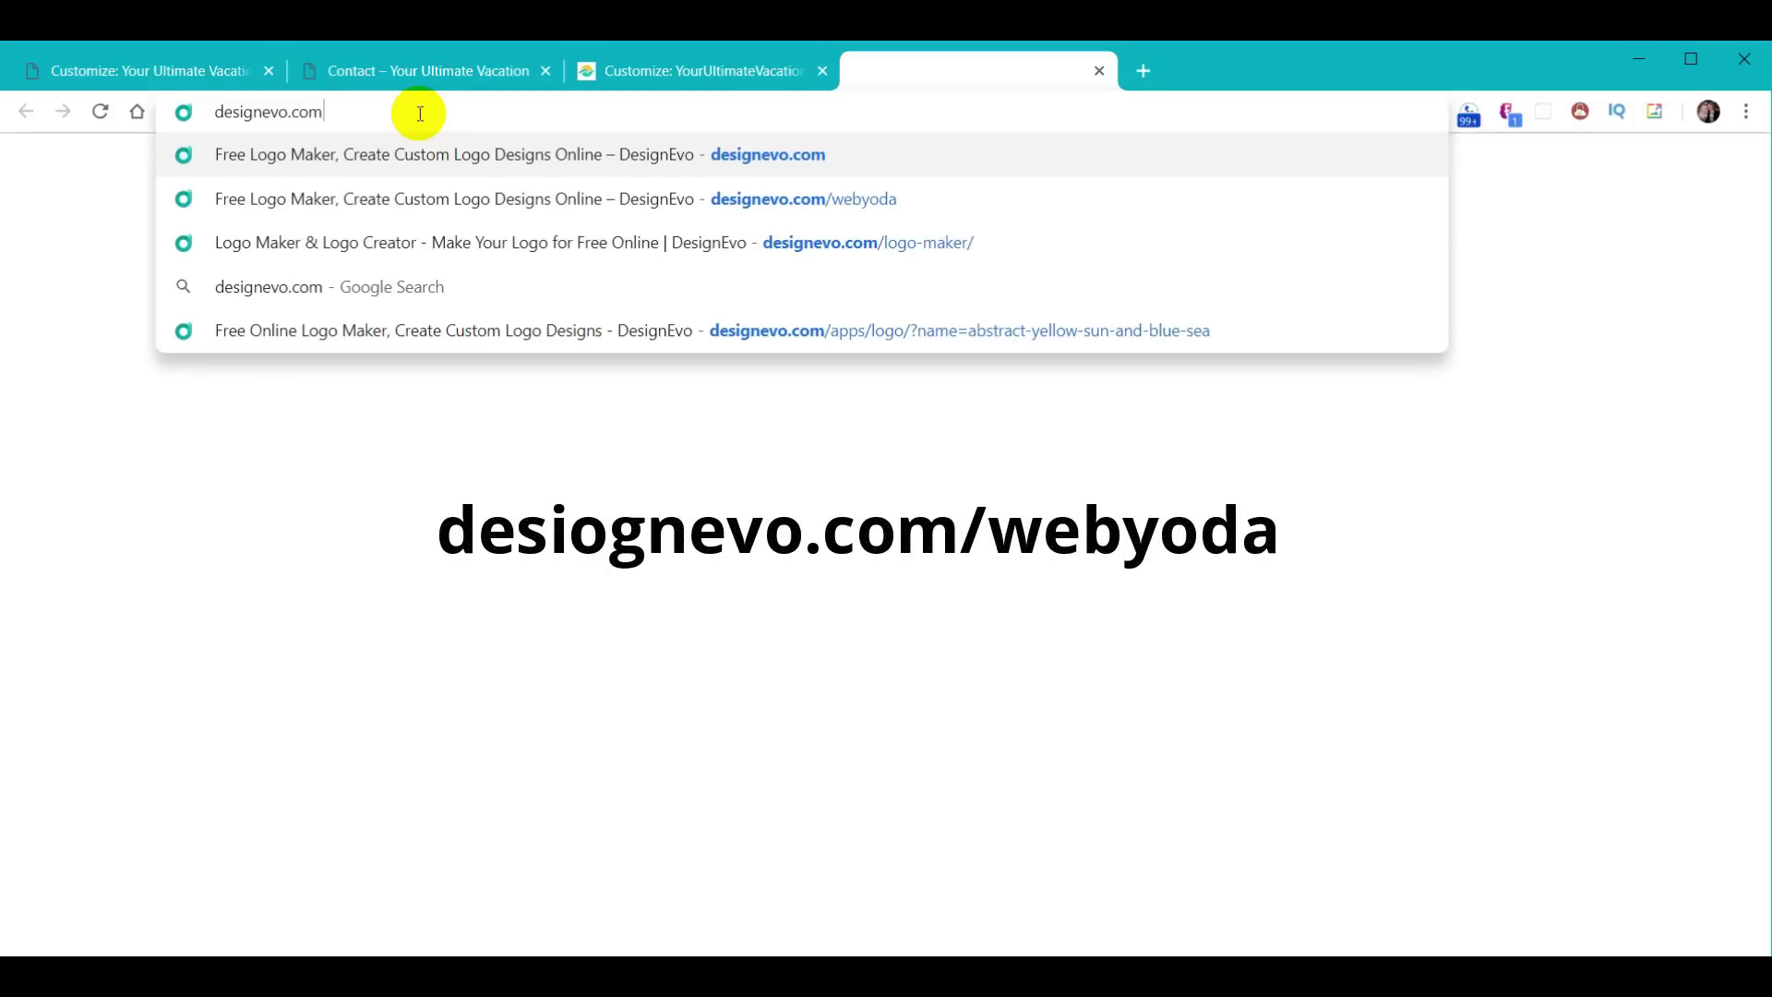
{"action": "type", "text": "/webyoda"}
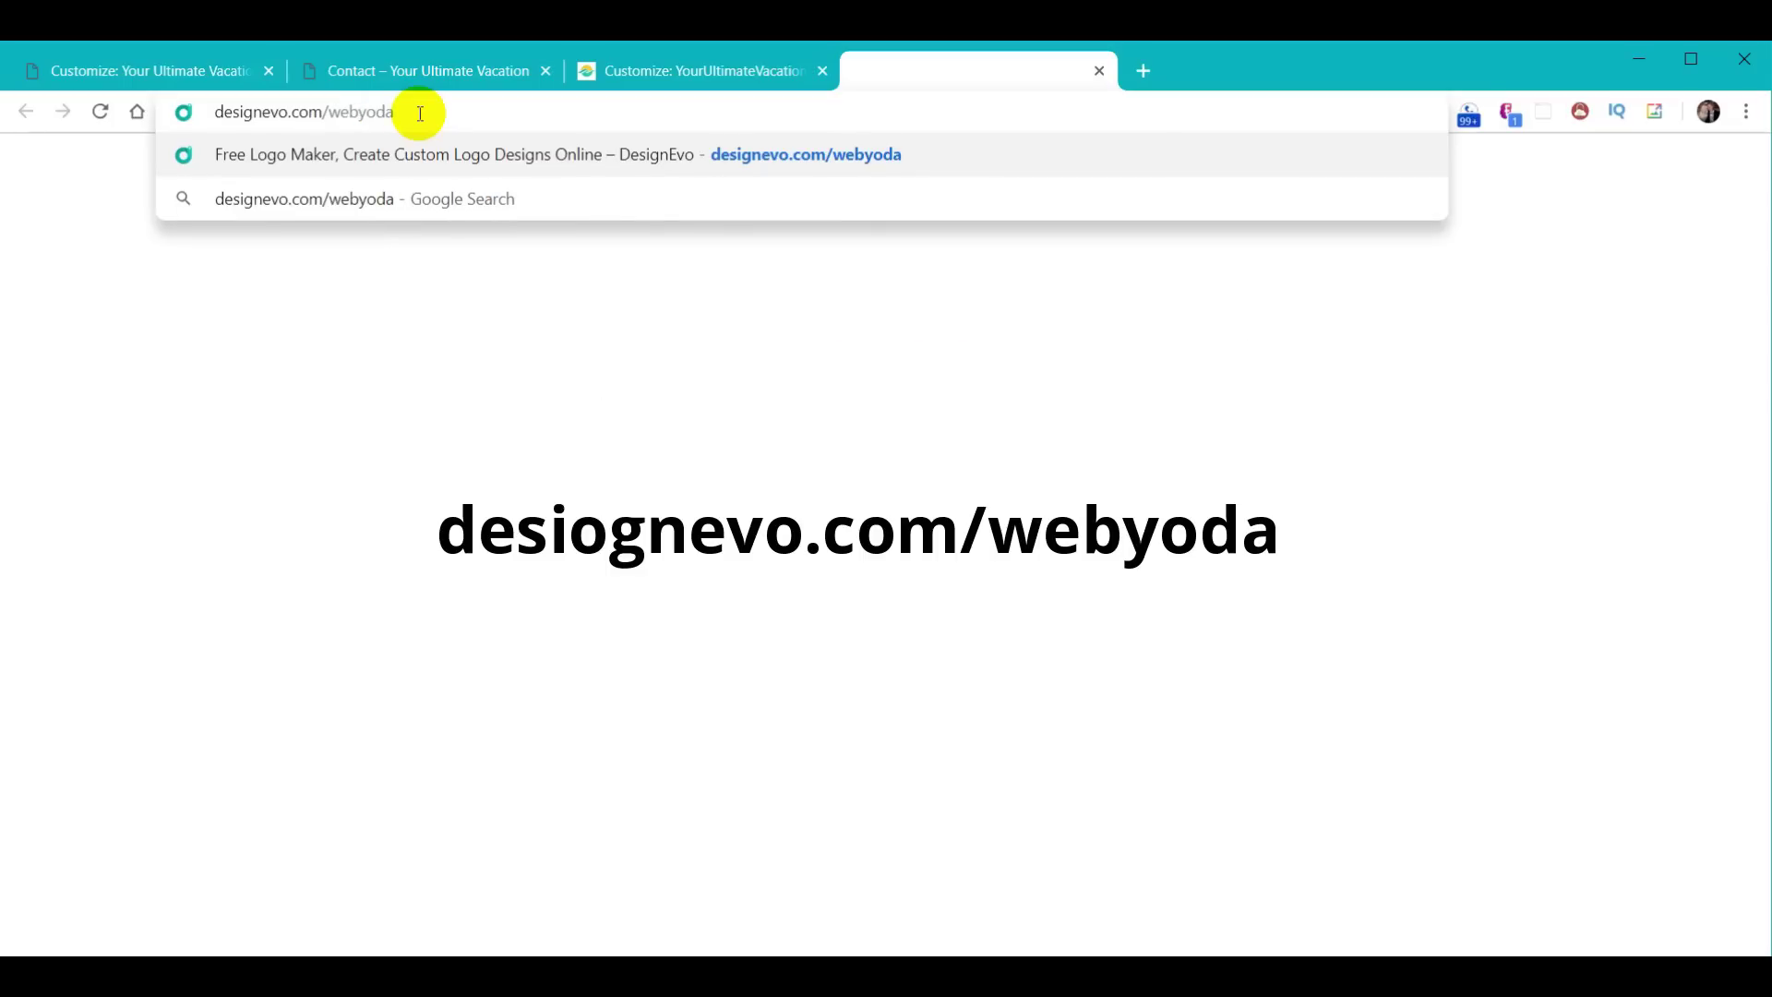
{"action": "key", "text": "Return"}
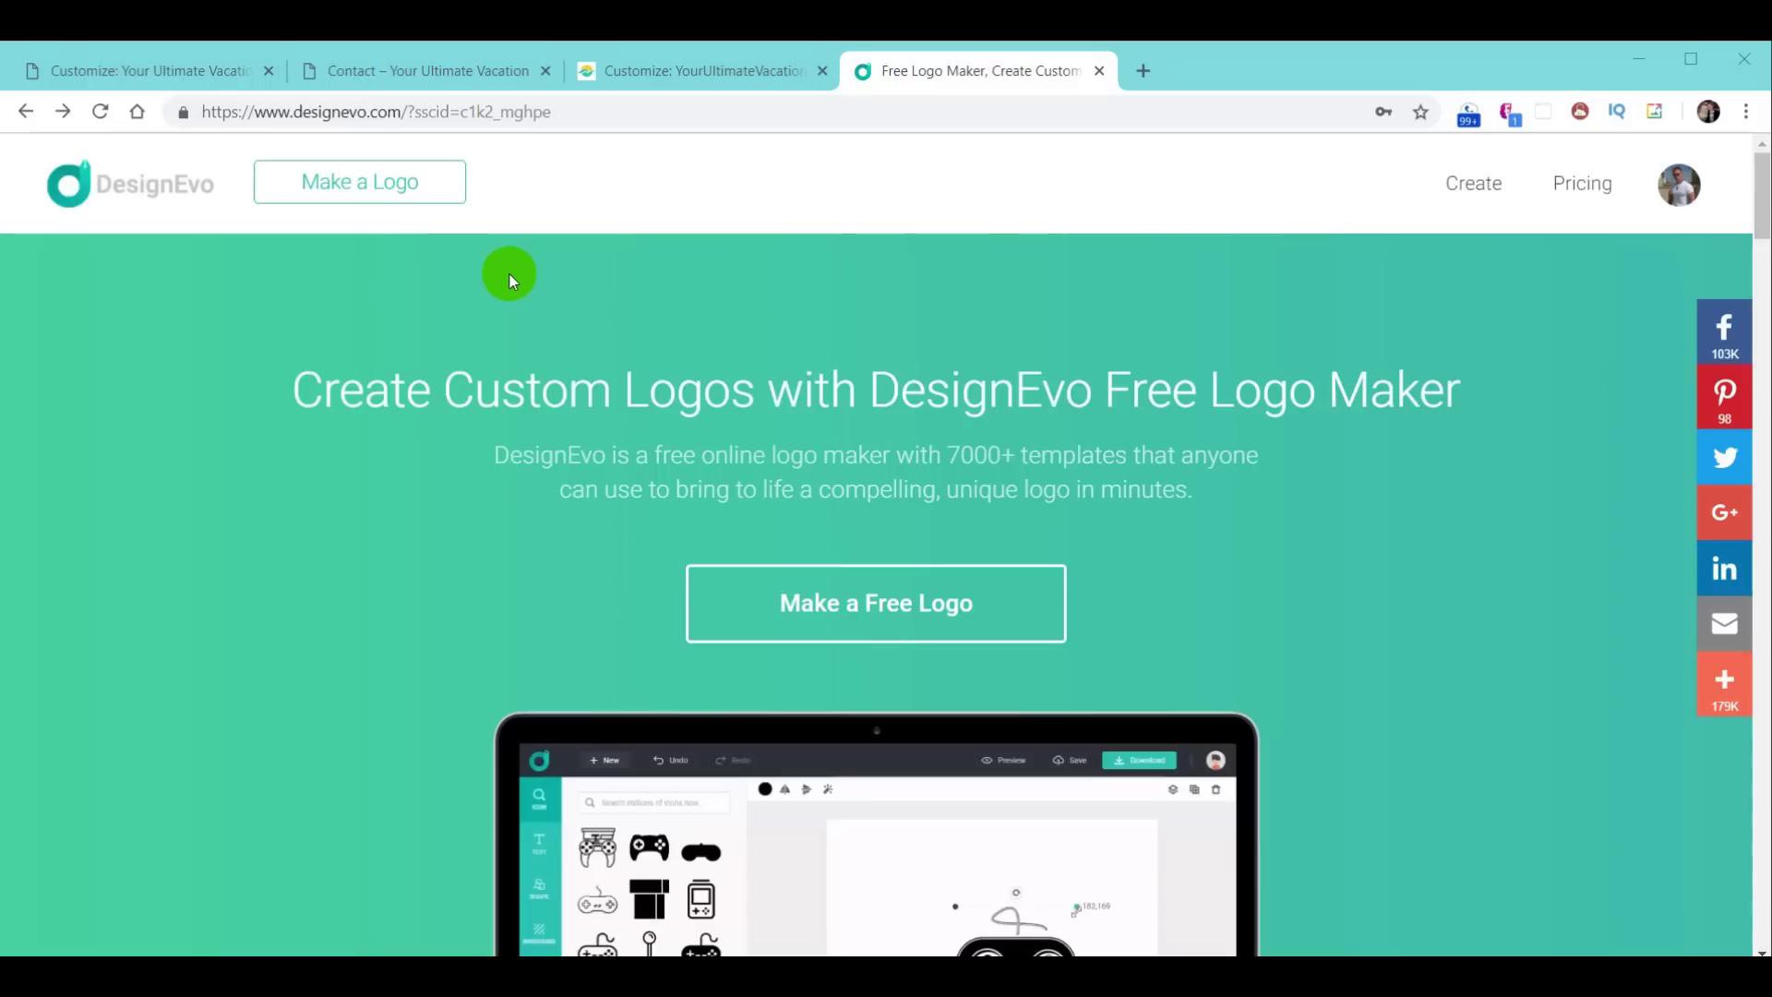
{"action": "left_click", "coordinate": [365, 184]}
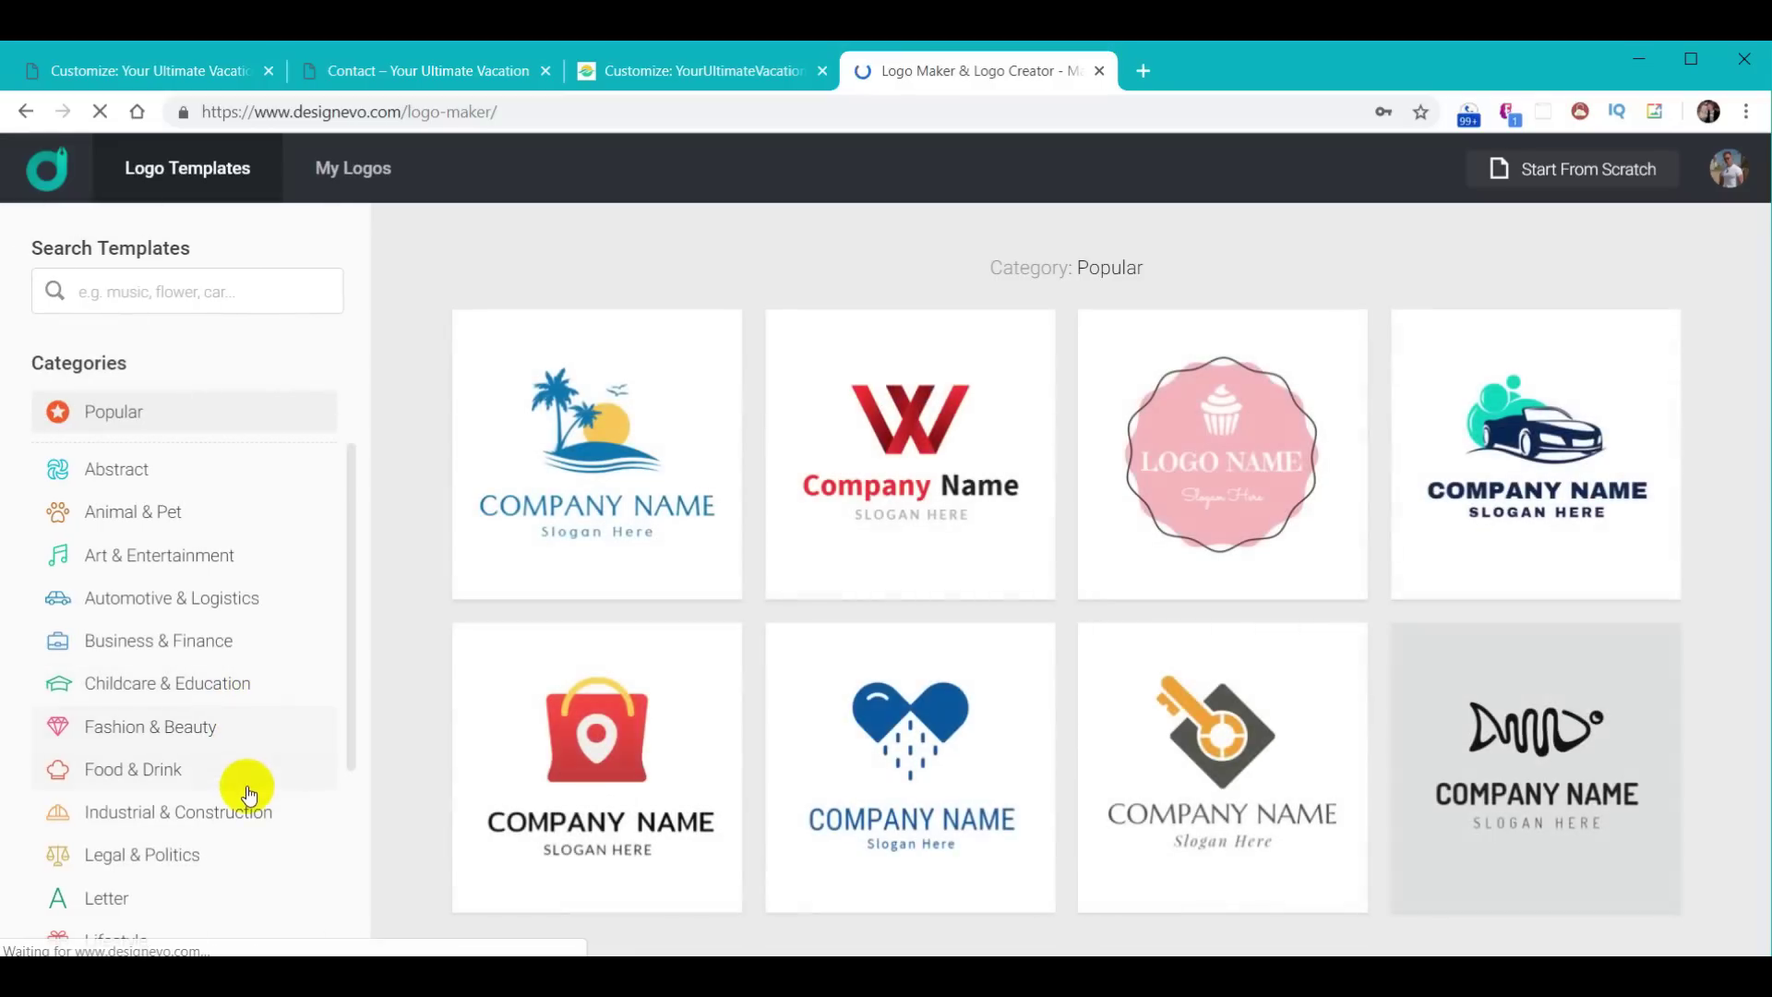
Step: Browse the logo templates in the Business & Finance and Food & Drink categories
{"action": "left_click", "coordinate": [169, 645]}
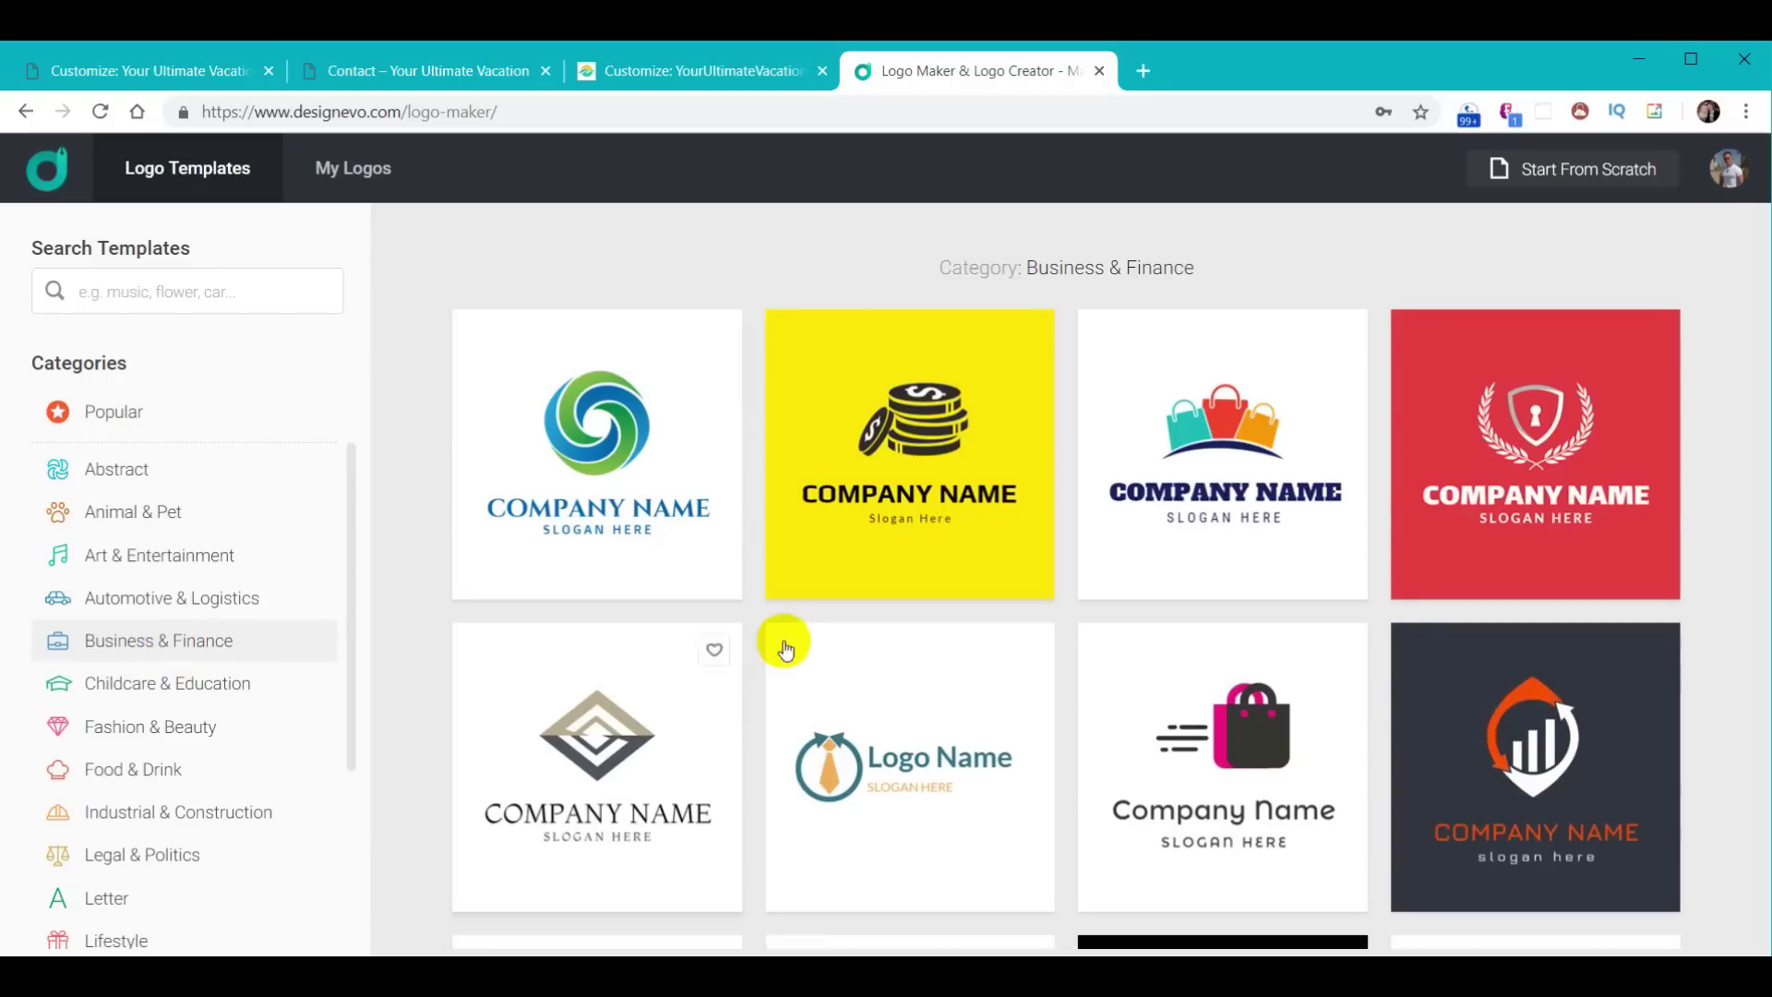
{"action": "scroll", "coordinate": [941, 554], "scroll_direction": "down", "scroll_amount": 3}
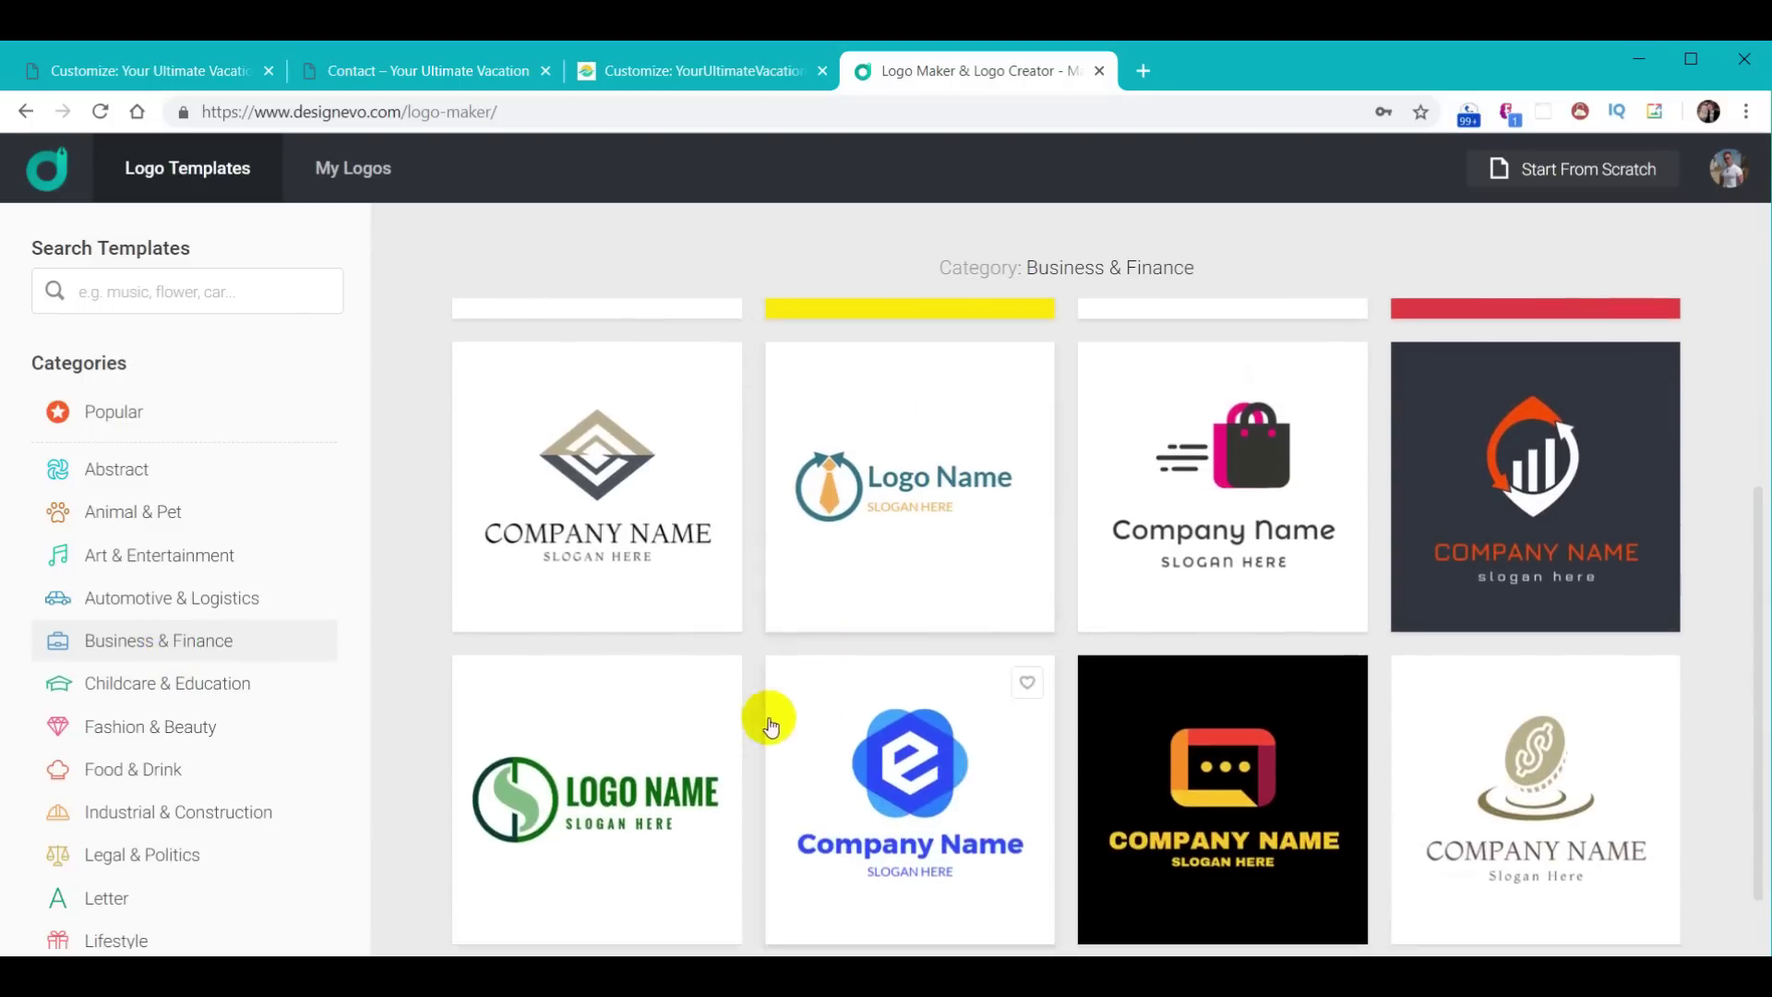
{"action": "left_click", "coordinate": [152, 781]}
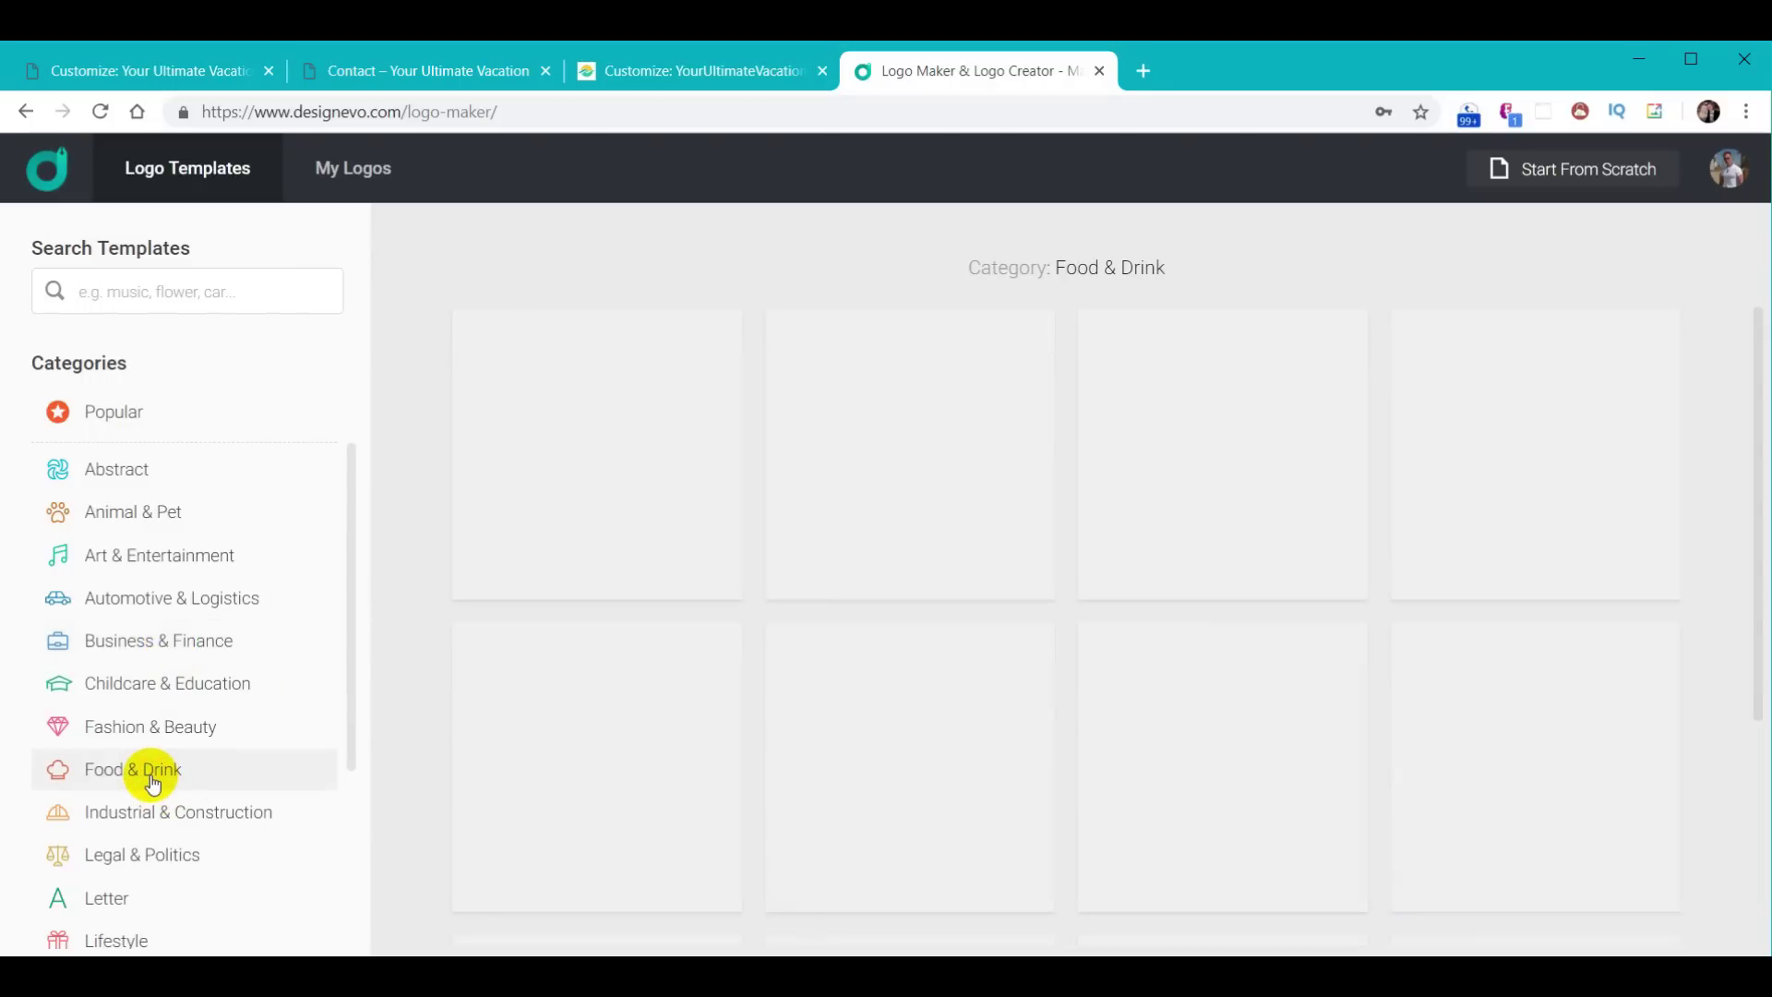
{"action": "scroll", "coordinate": [157, 738], "scroll_direction": "down", "scroll_amount": 3}
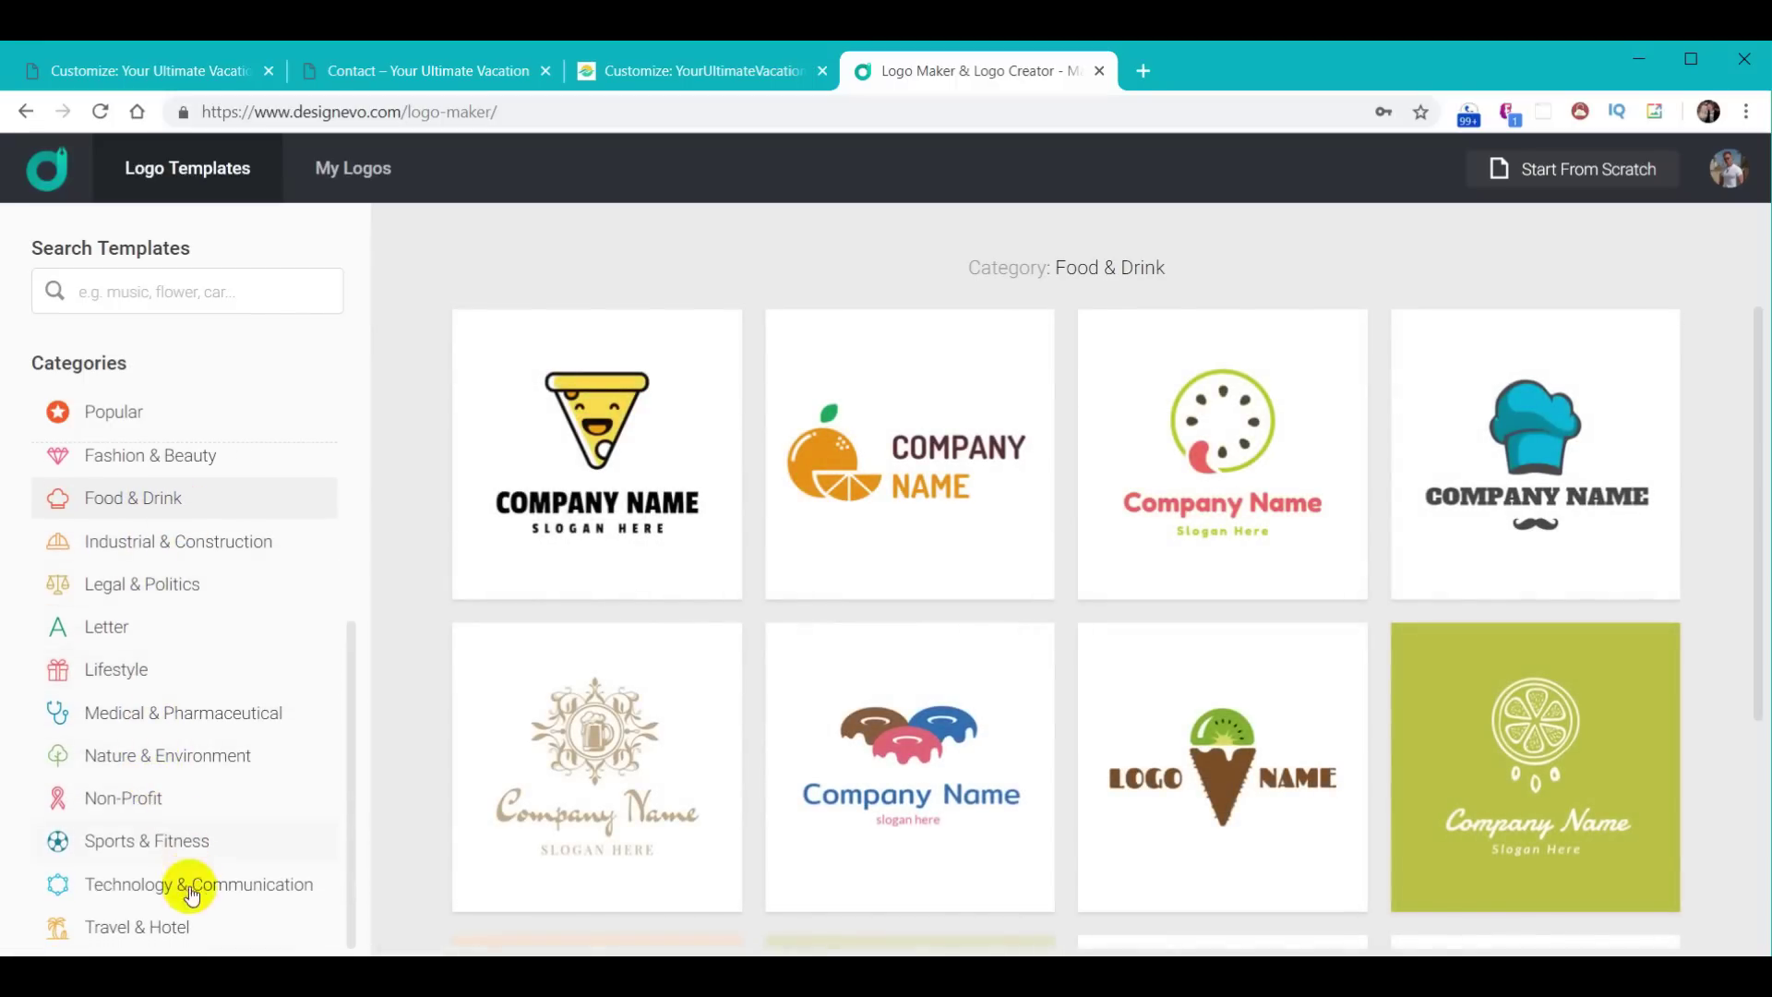
Step: Open the yellow sun and blue sea template from the Travel & Hotel category, skipping the logo name and slogan
{"action": "left_click", "coordinate": [159, 932]}
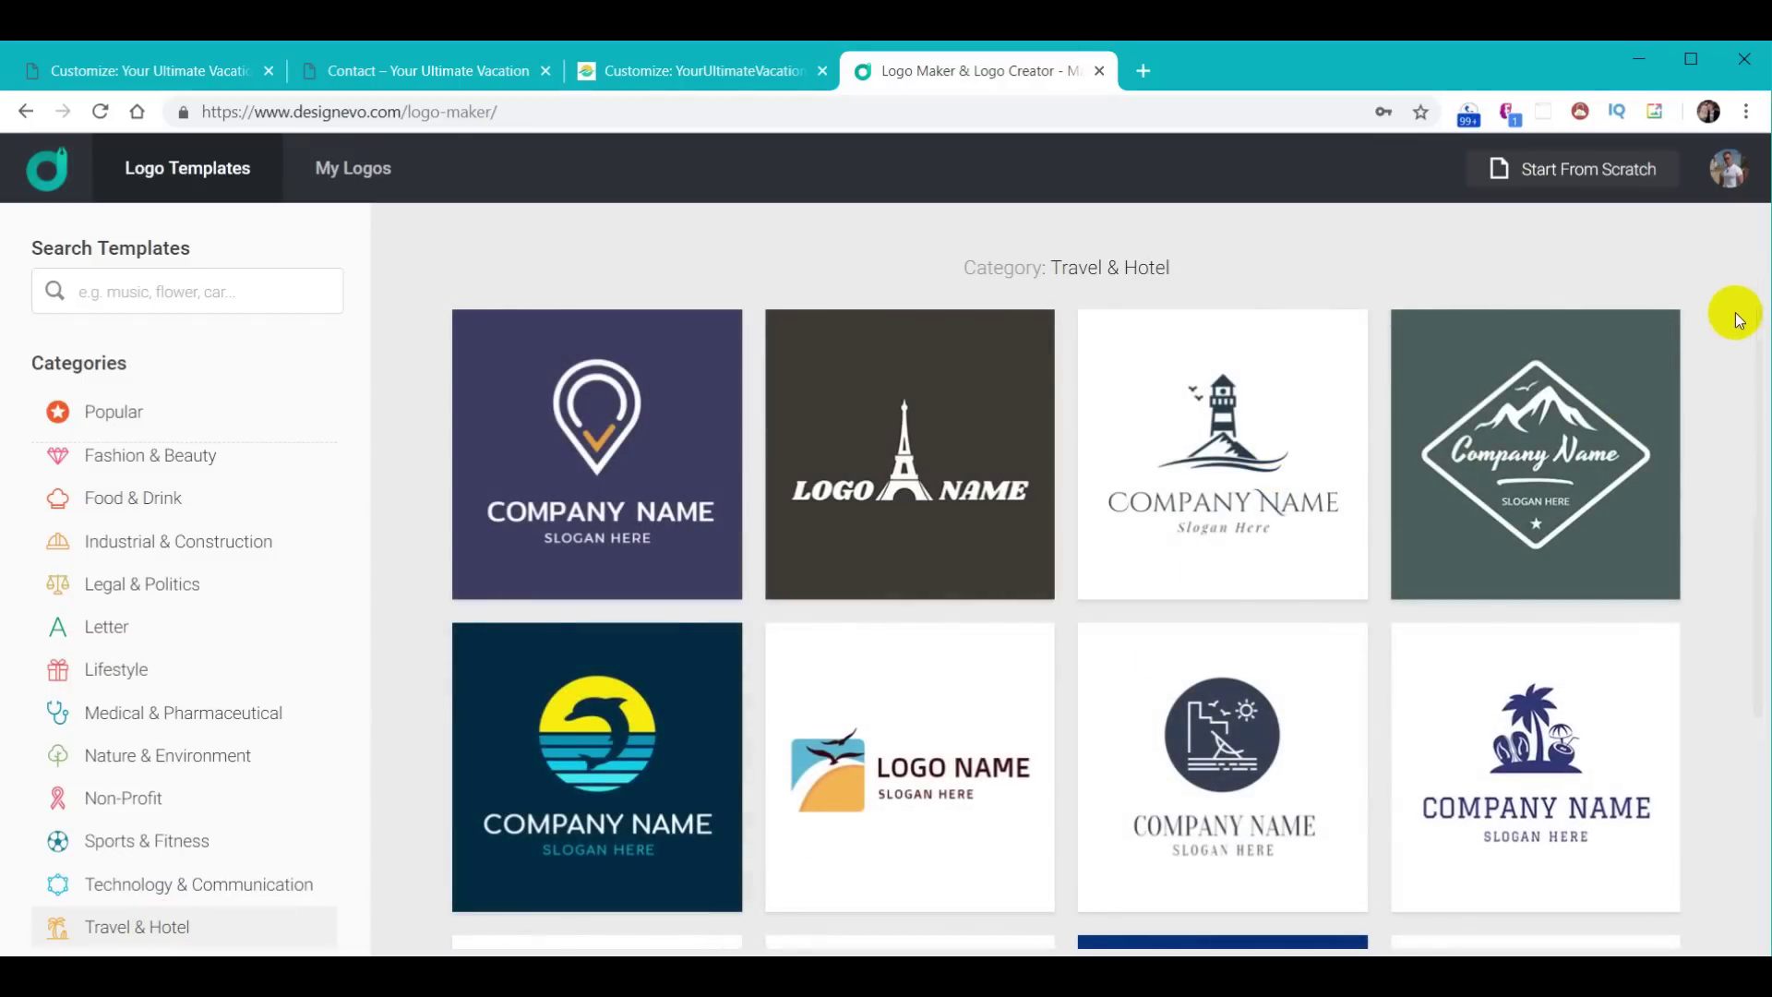
{"action": "left_click_drag", "start_coordinate": [1752, 333], "coordinate": [1759, 914]}
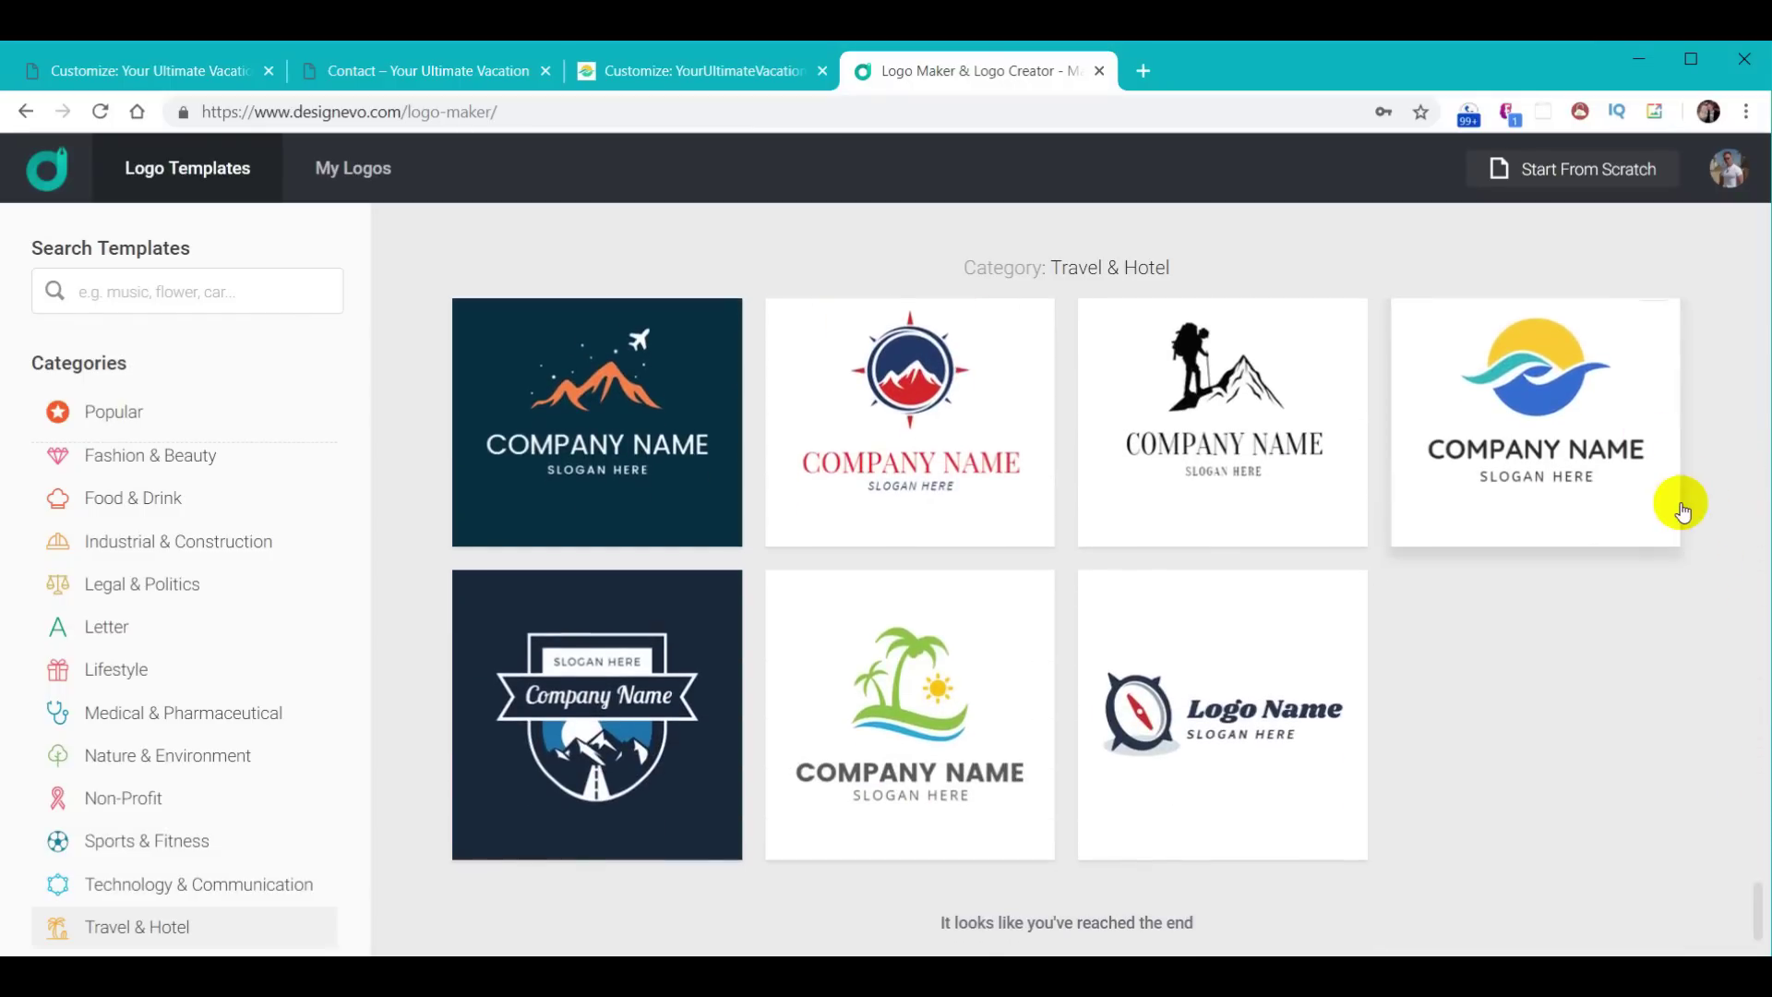
{"action": "scroll", "coordinate": [1689, 535], "scroll_direction": "up", "scroll_amount": 2}
{"action": "left_click", "coordinate": [1544, 565]}
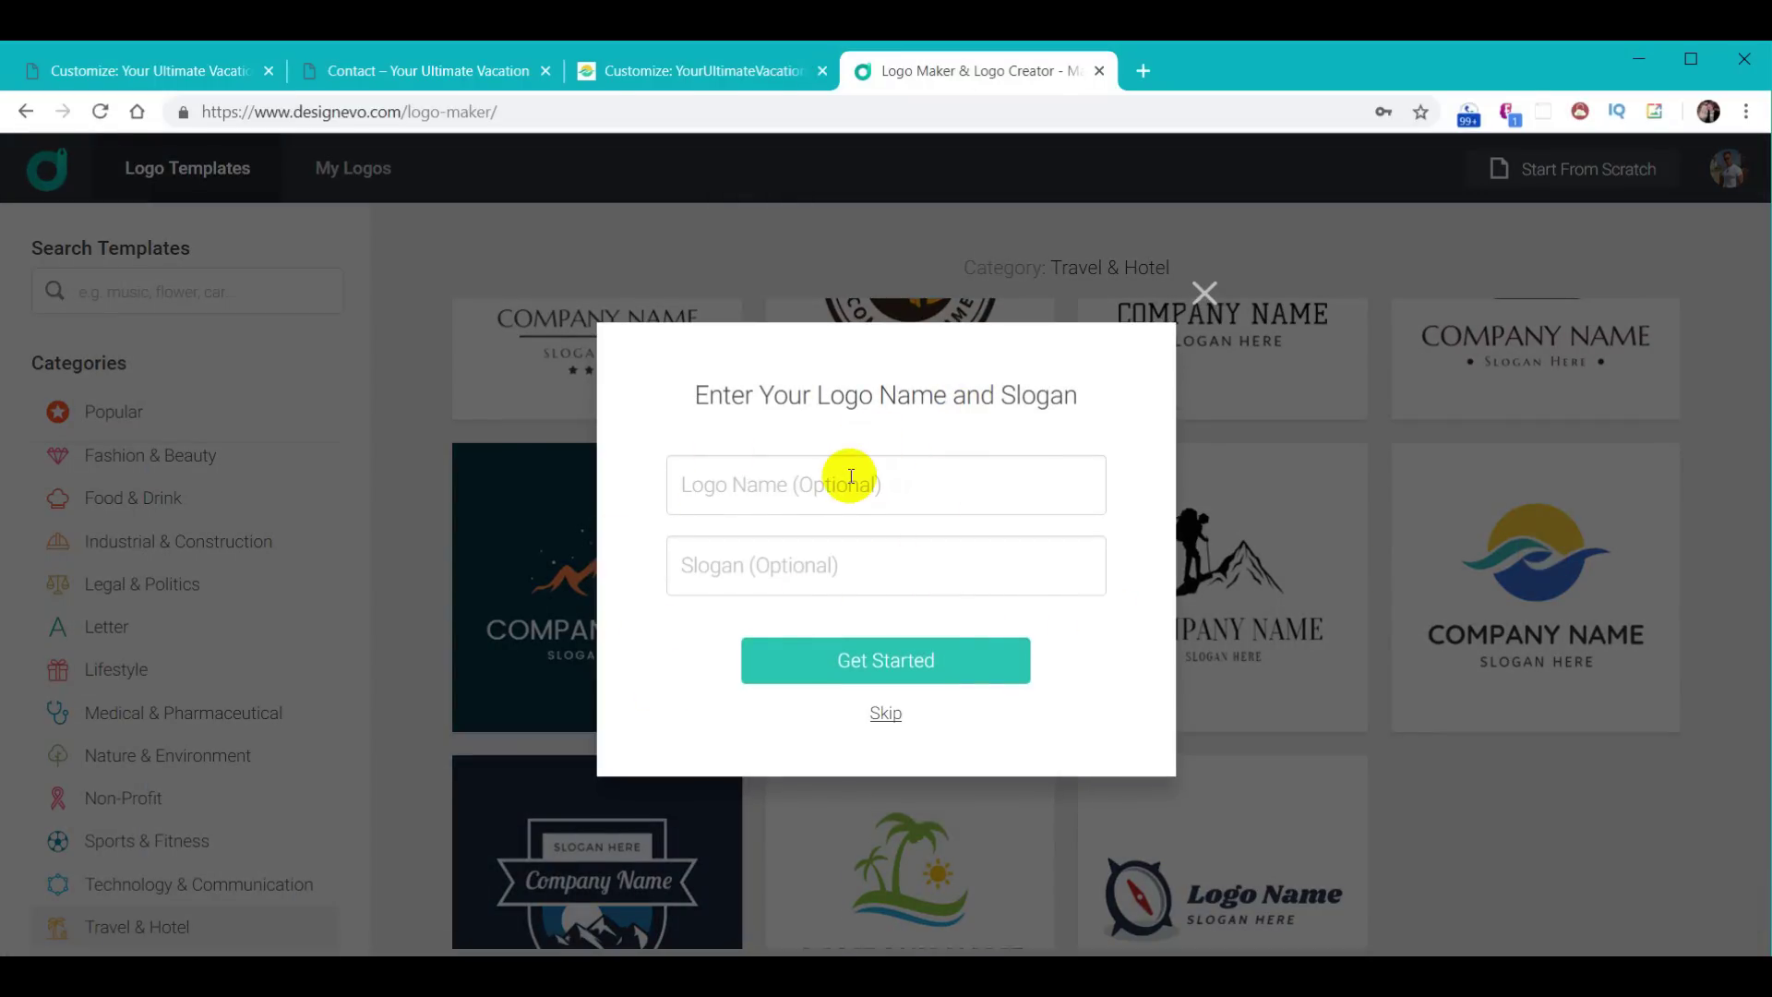
{"action": "left_click", "coordinate": [886, 712]}
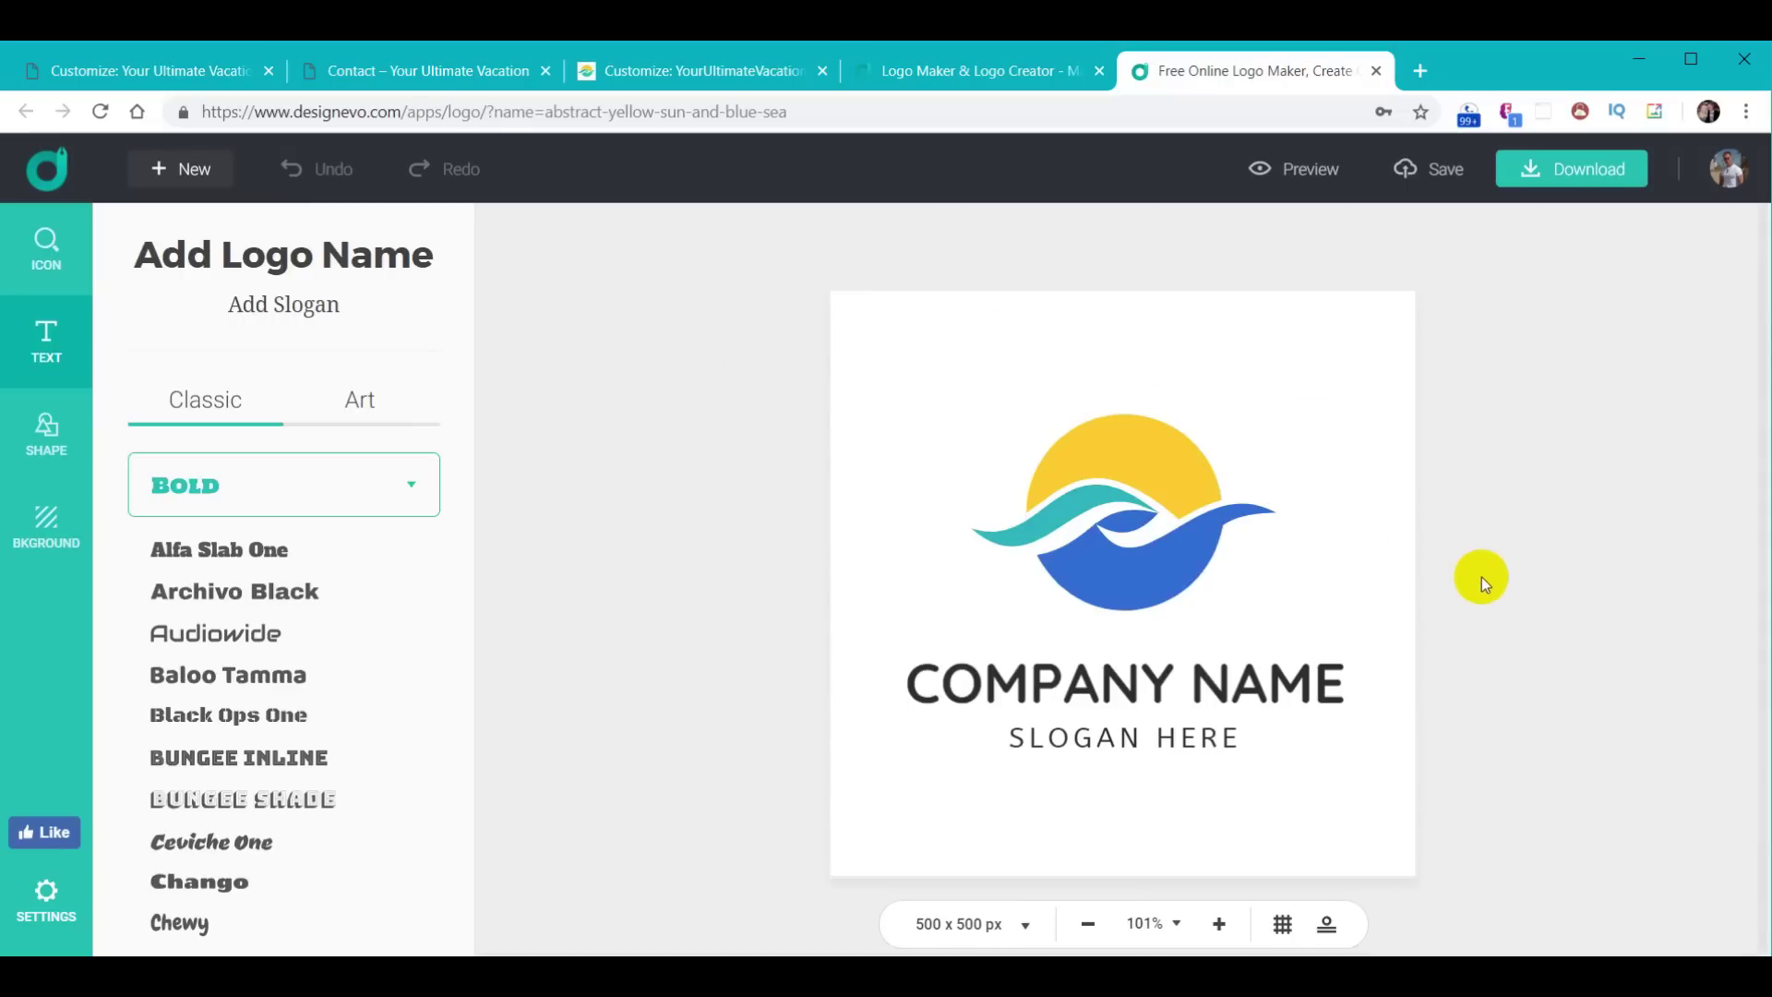
{"action": "left_click", "coordinate": [1649, 57]}
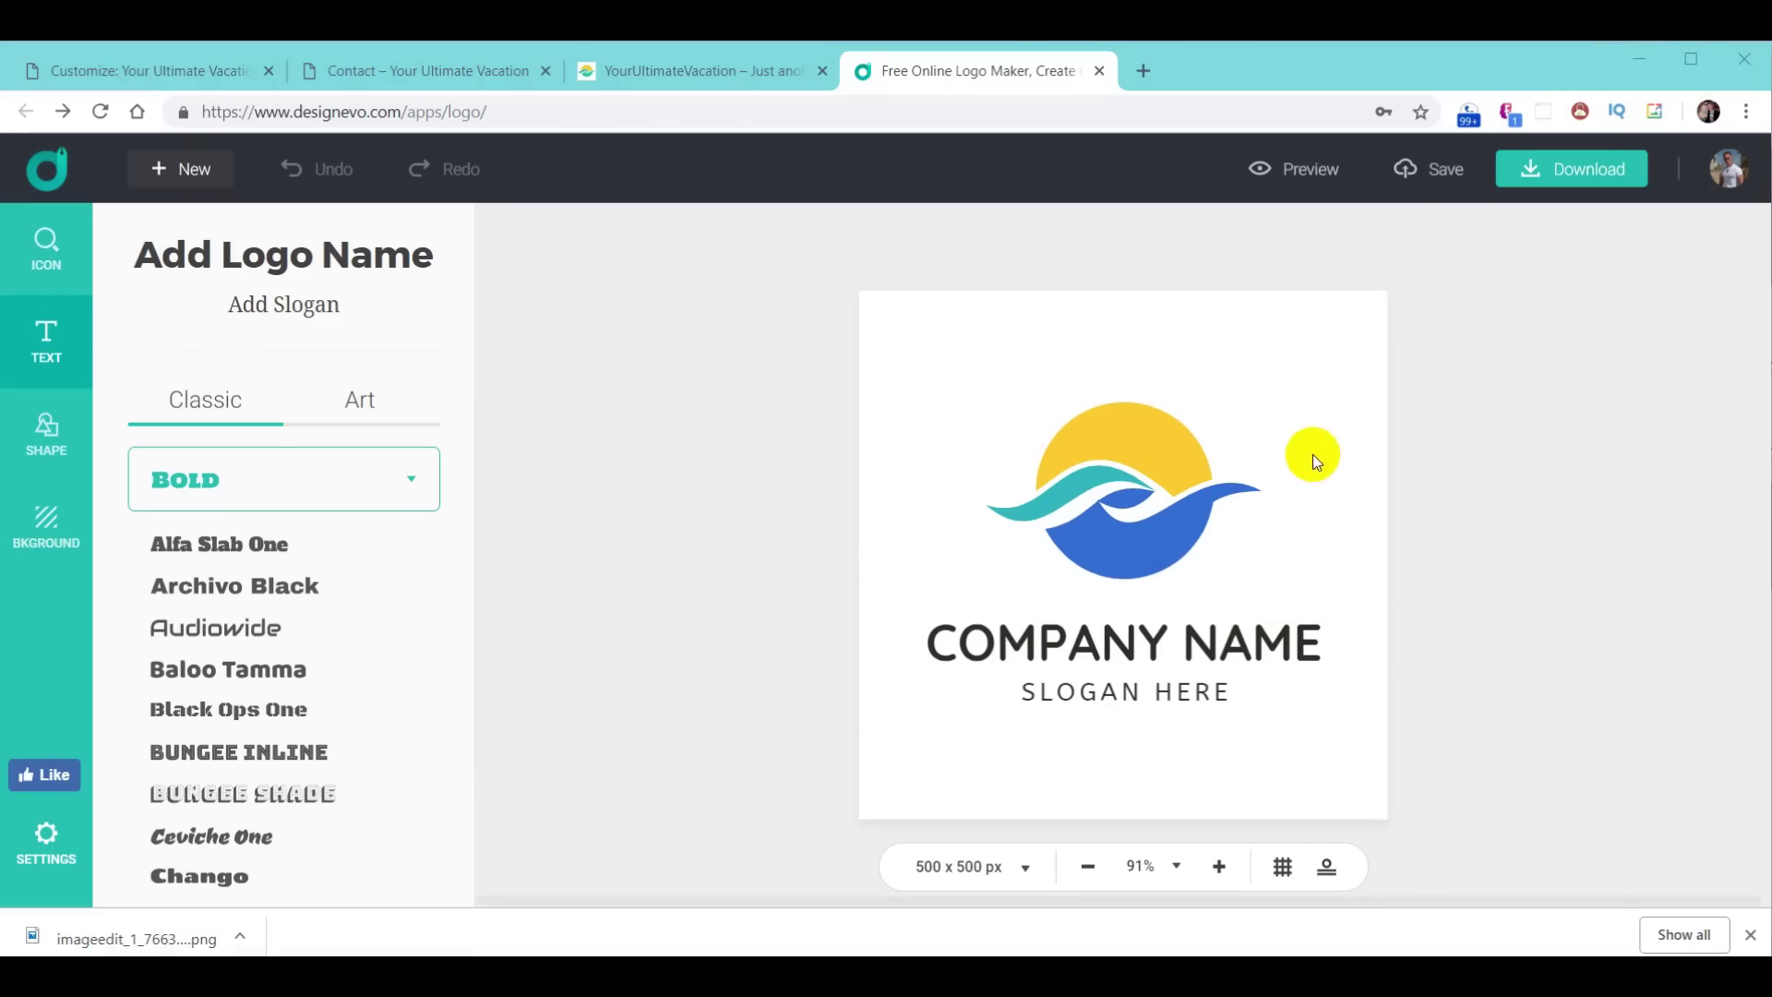
Step: Review the logo and the About page banner on the YourUltimateVacation website, and return to the logo editor
{"action": "left_click", "coordinate": [661, 79]}
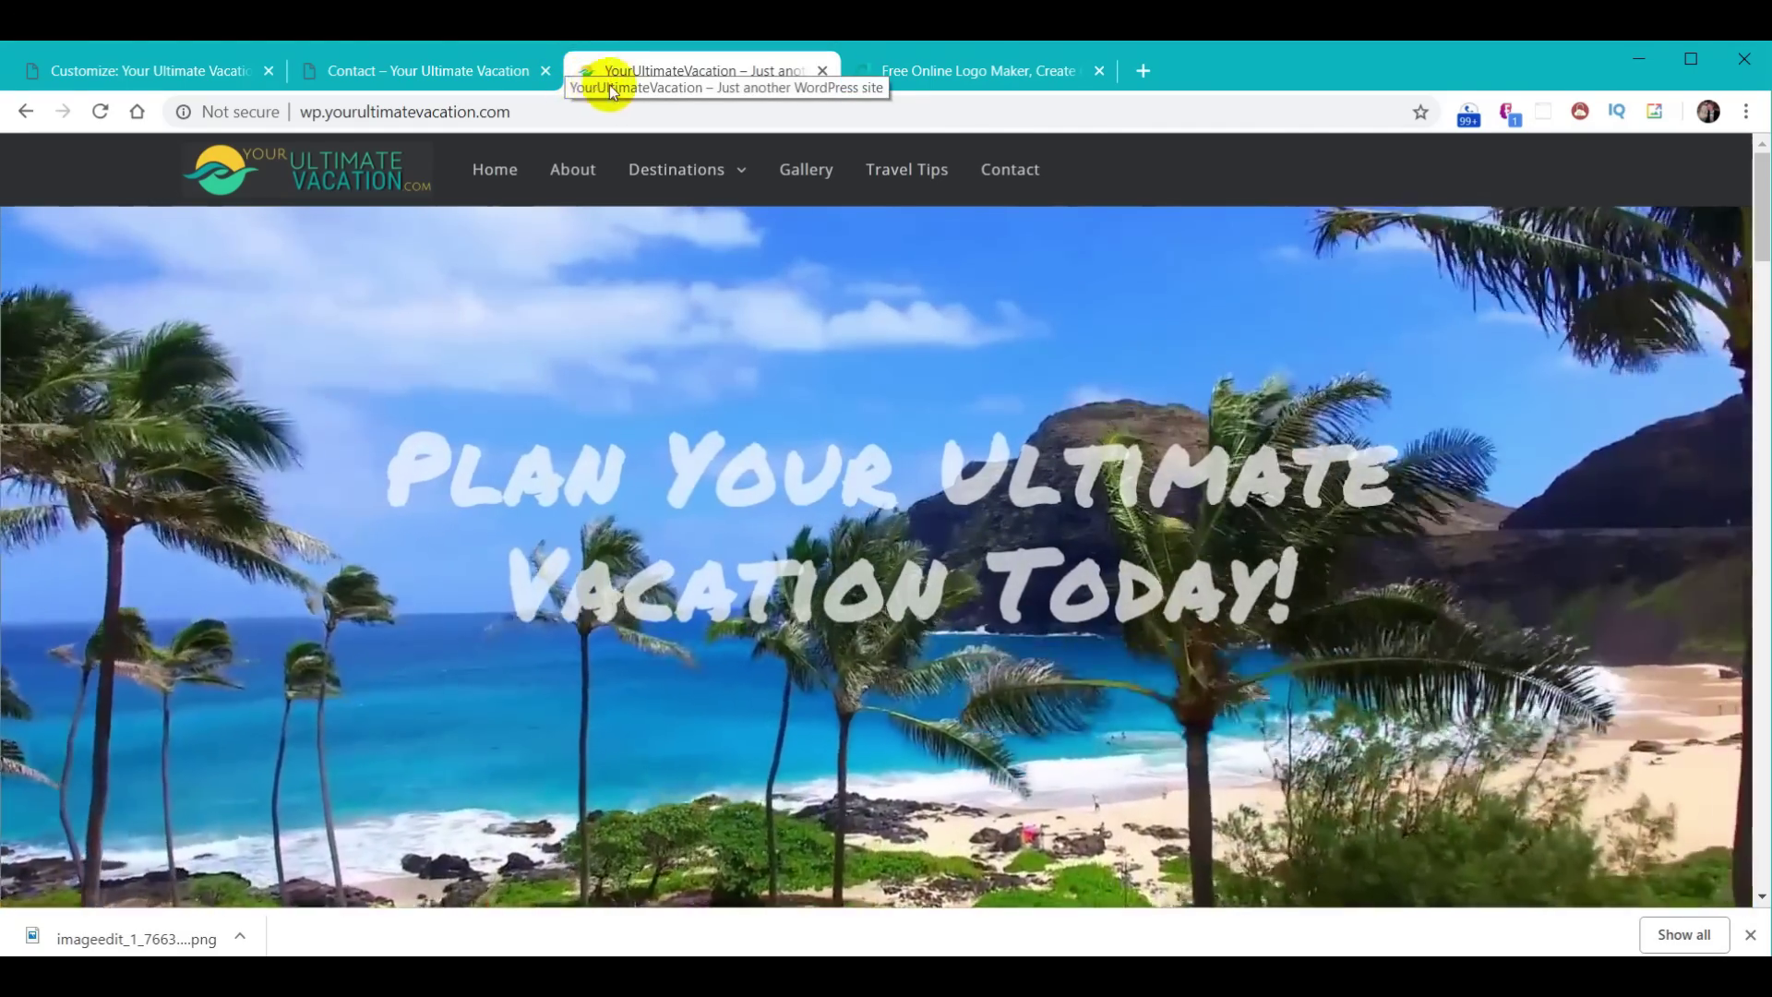
{"action": "left_click", "coordinate": [569, 173]}
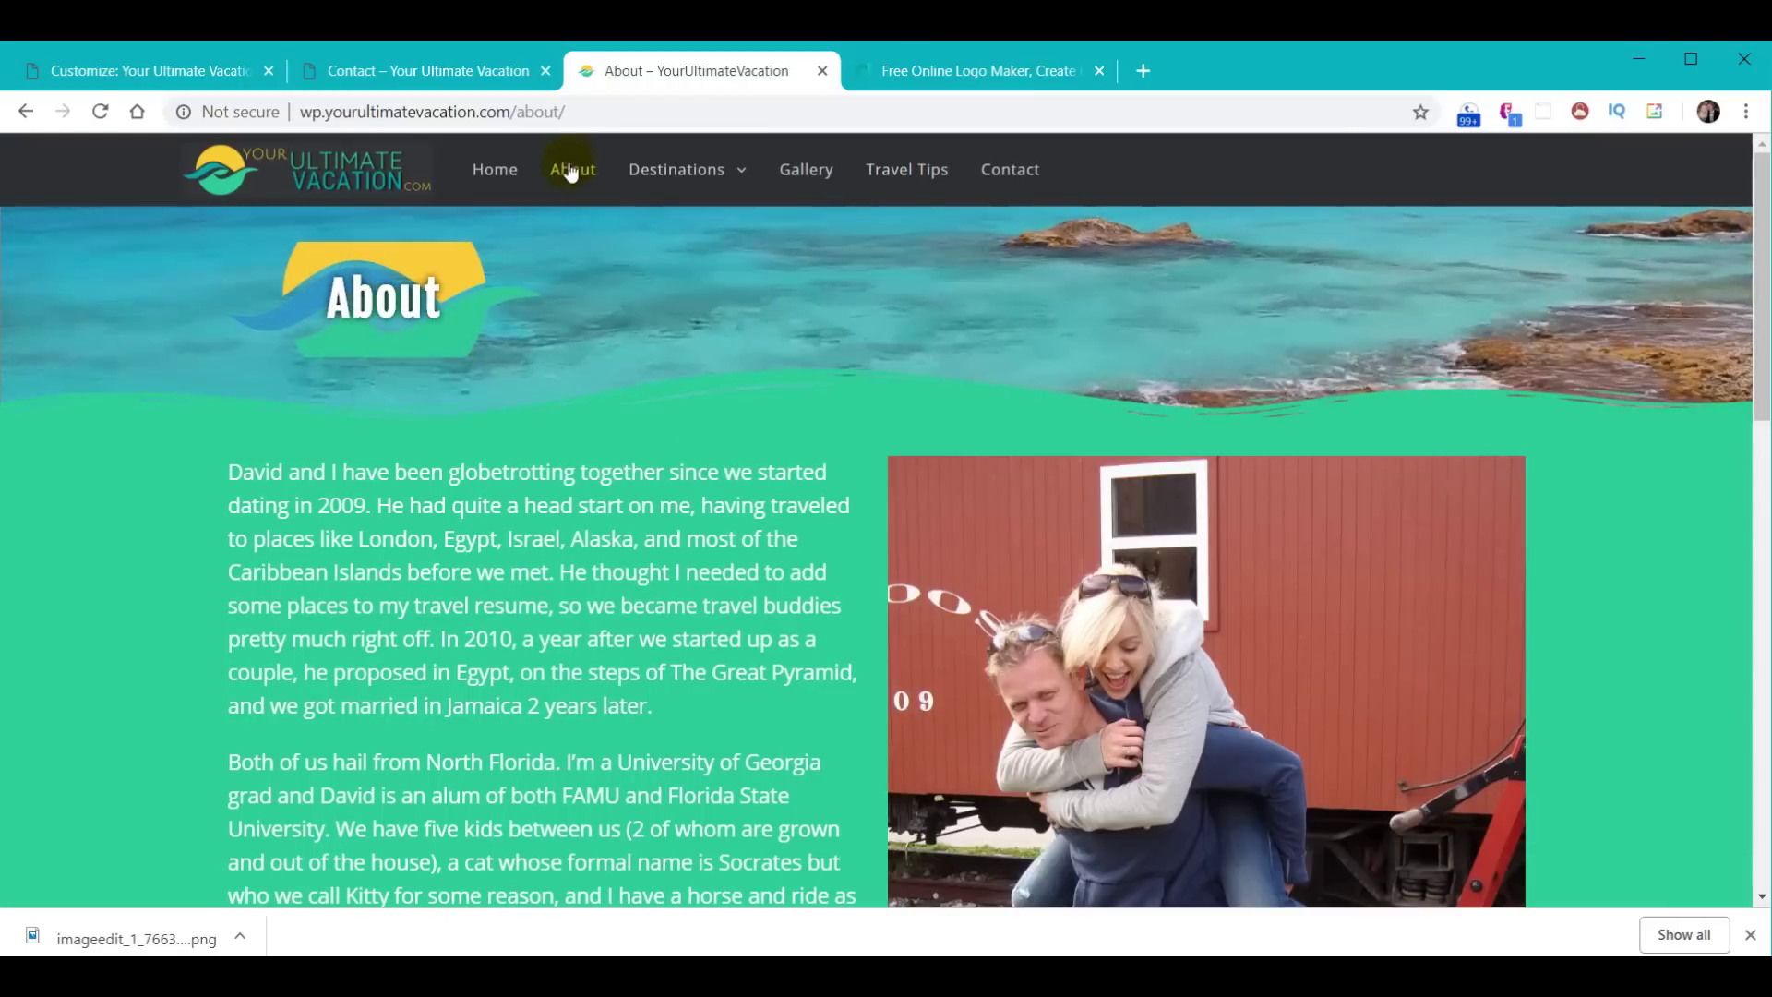
{"action": "left_click", "coordinate": [312, 384]}
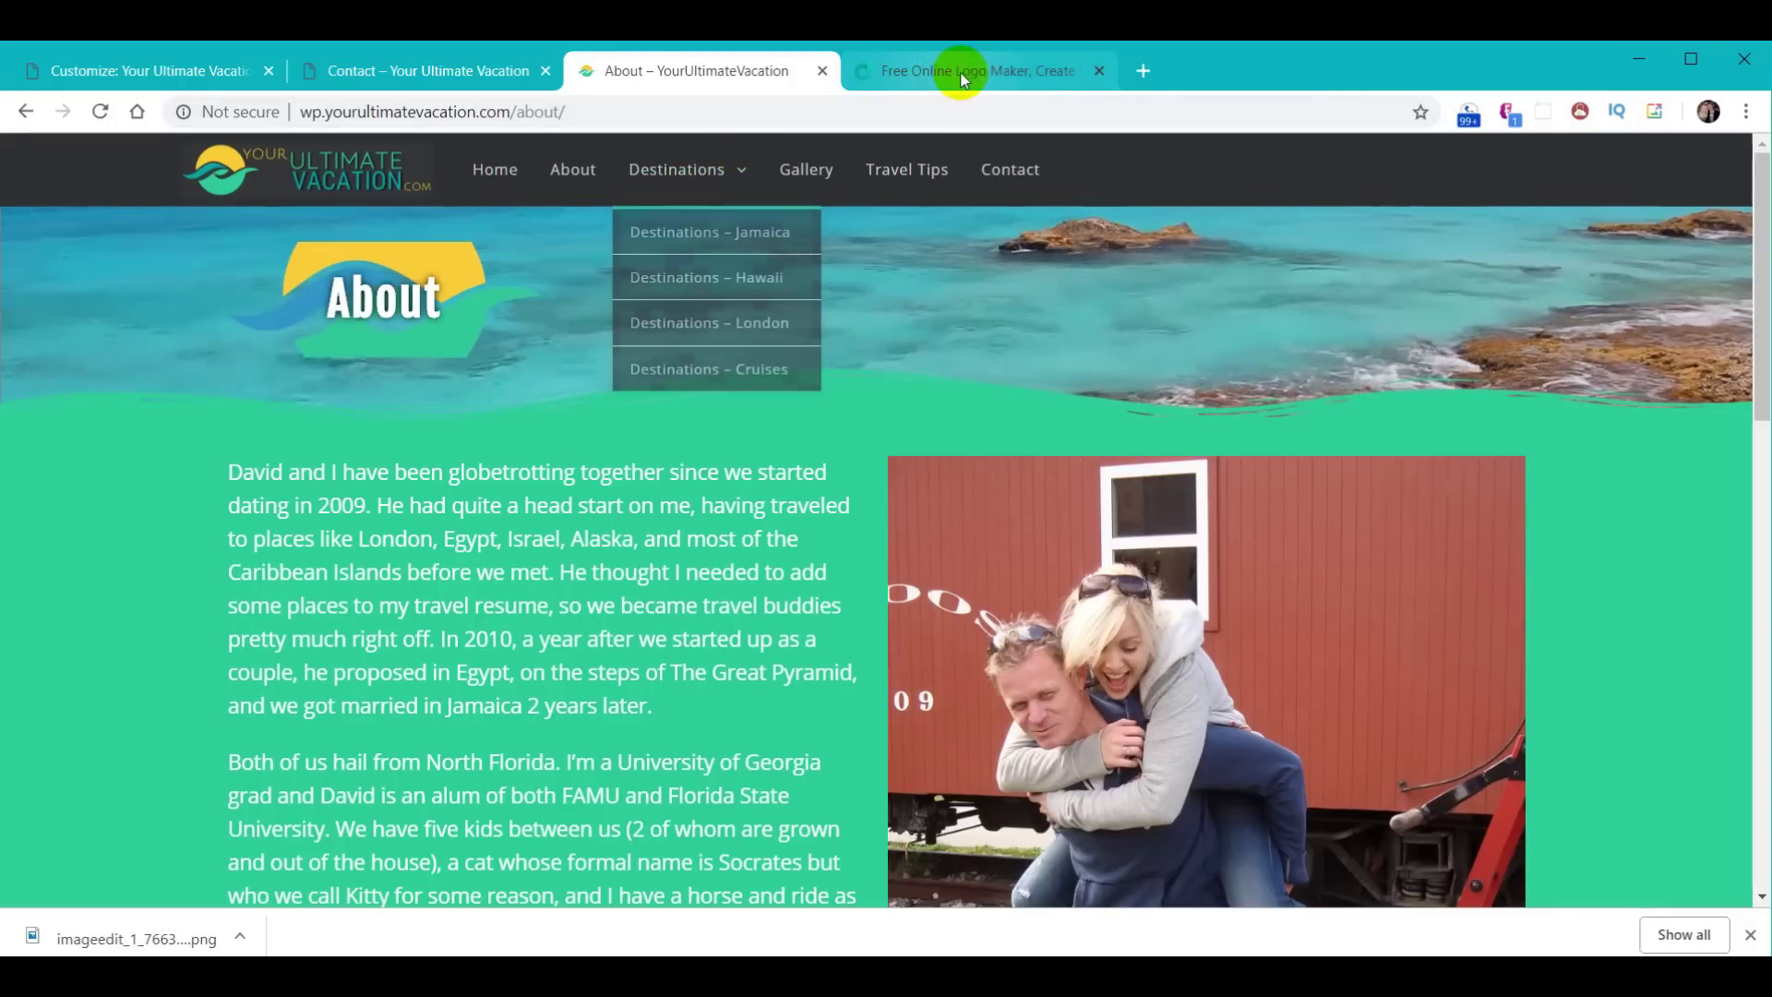
{"action": "left_click", "coordinate": [1004, 75]}
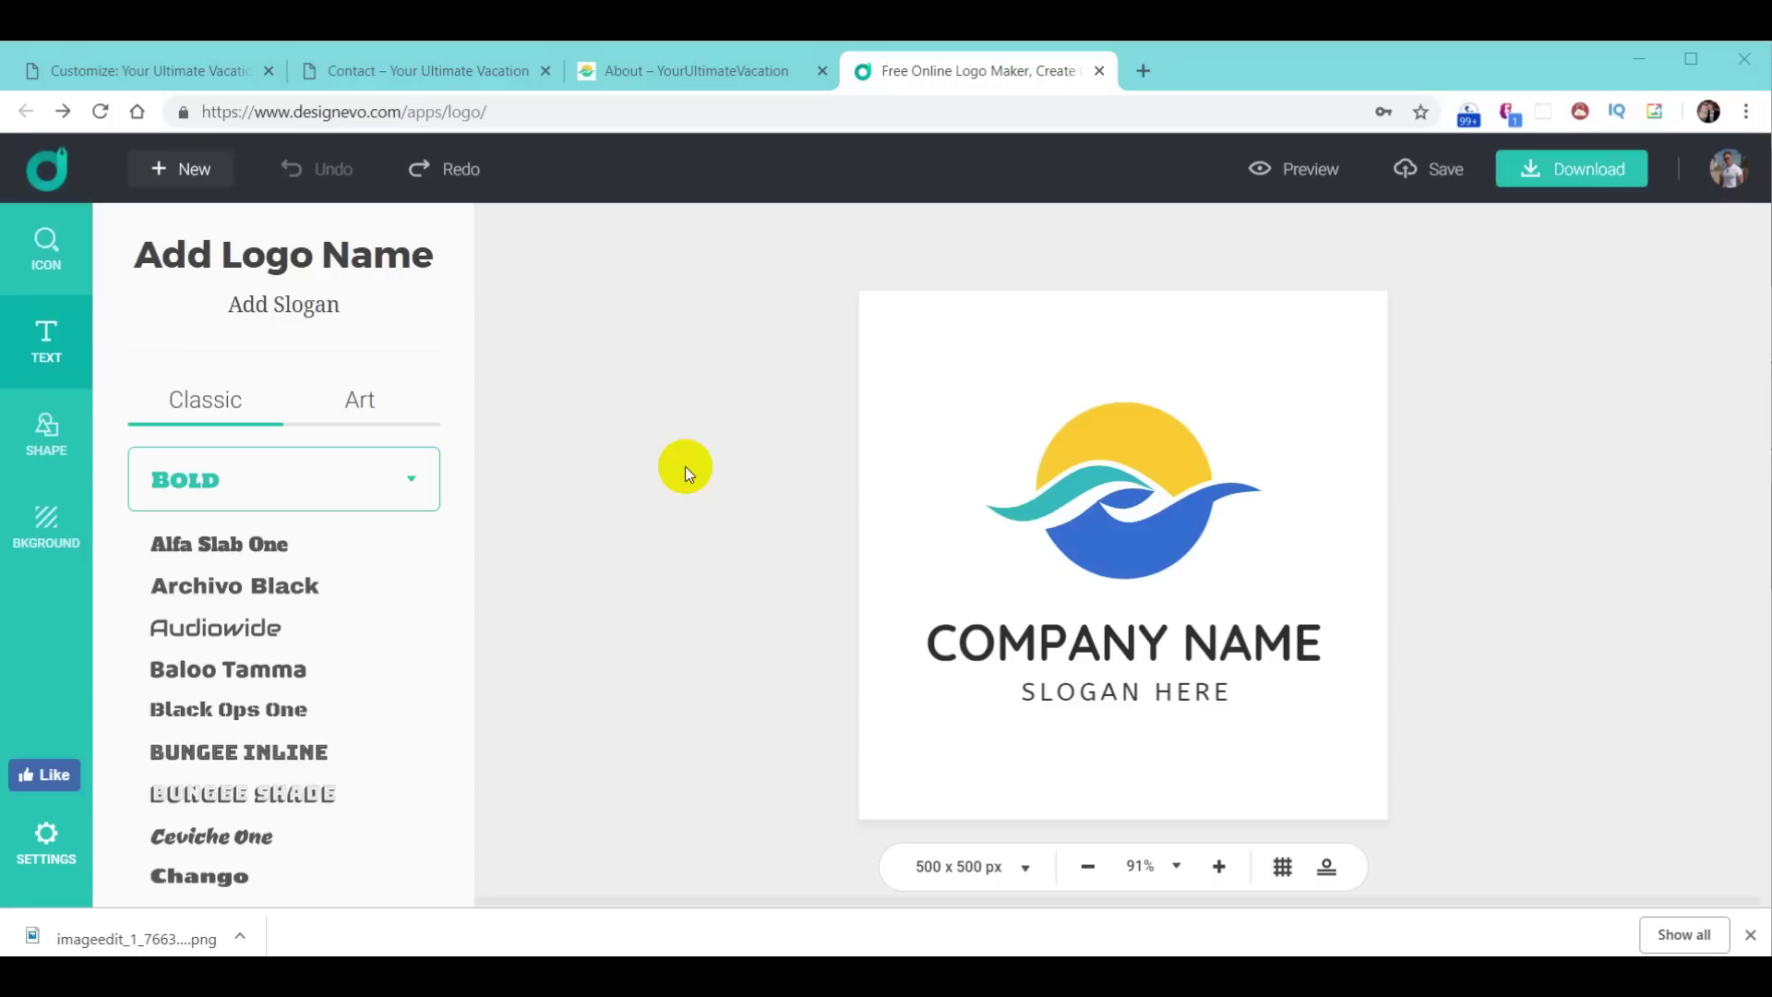
Step: Delete the company name and slogan texts from the logo
{"action": "left_click", "coordinate": [1141, 636]}
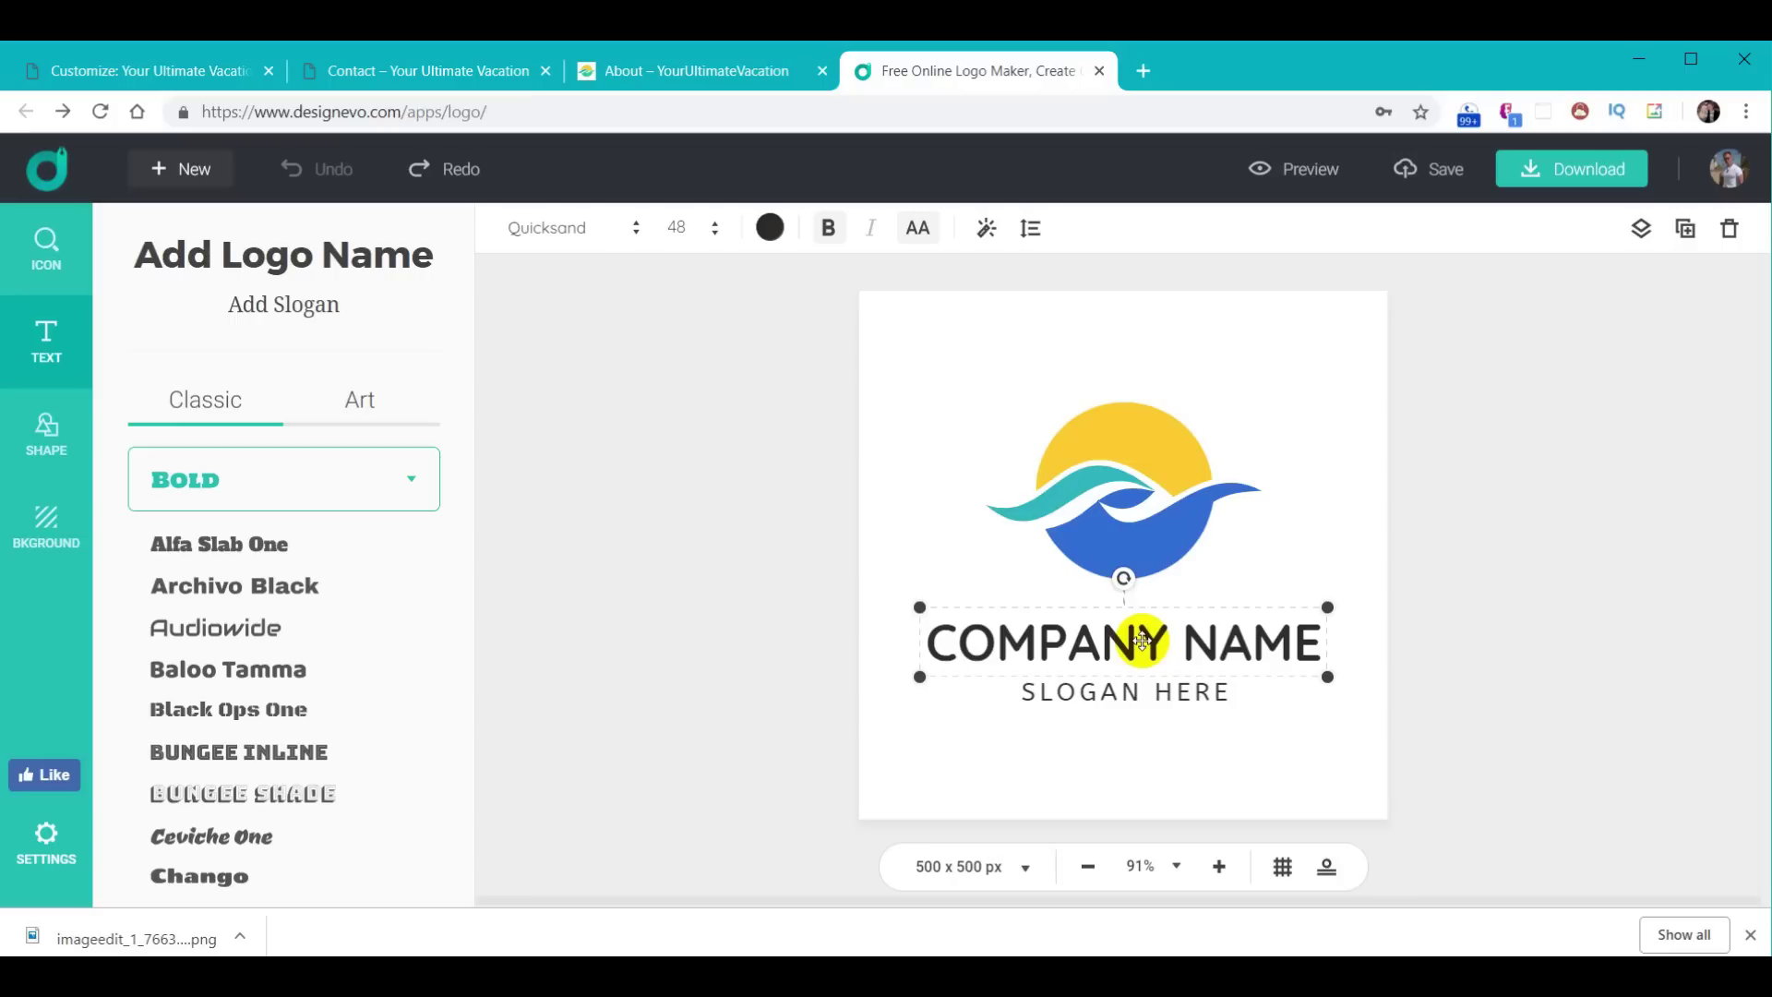
{"action": "key", "text": "Delete"}
{"action": "left_click", "coordinate": [1148, 681]}
{"action": "key", "text": "Delete"}
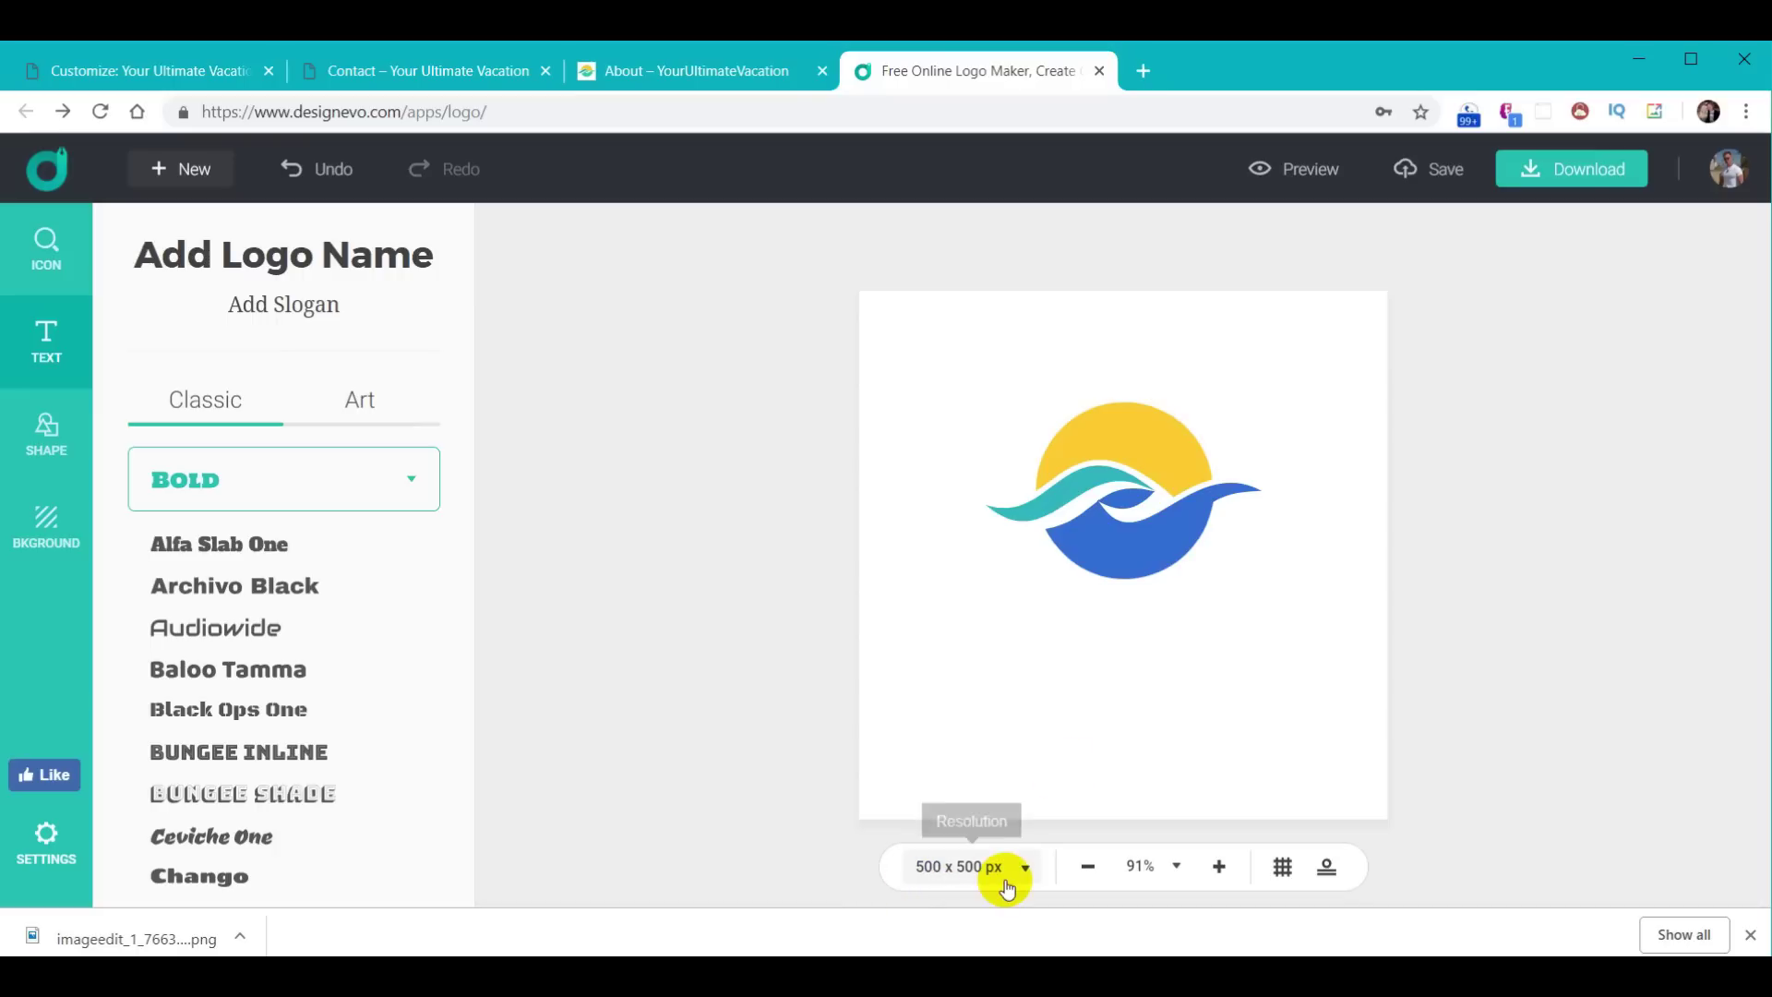
Step: Move the sun-and-wave icon to the canvas's left edge and enlarge it to the full canvas width
{"action": "left_click_drag", "start_coordinate": [1155, 545], "coordinate": [1028, 531]}
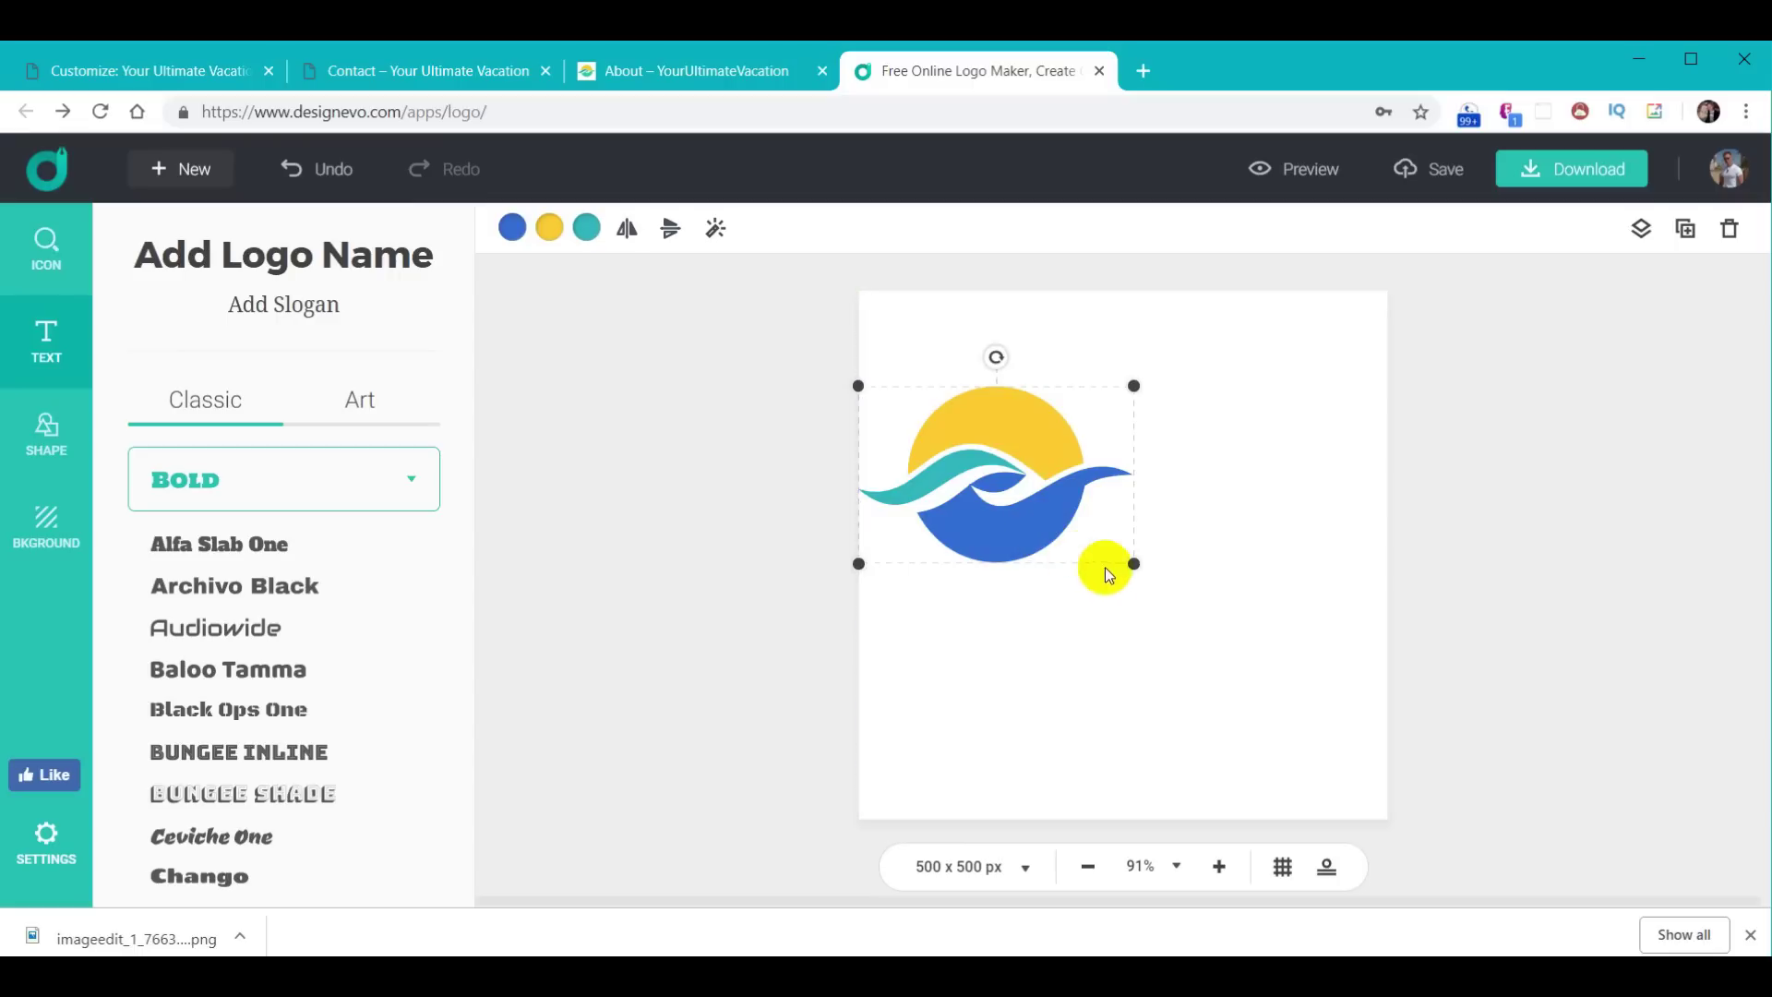
{"action": "left_click_drag", "start_coordinate": [1137, 575], "coordinate": [1386, 704]}
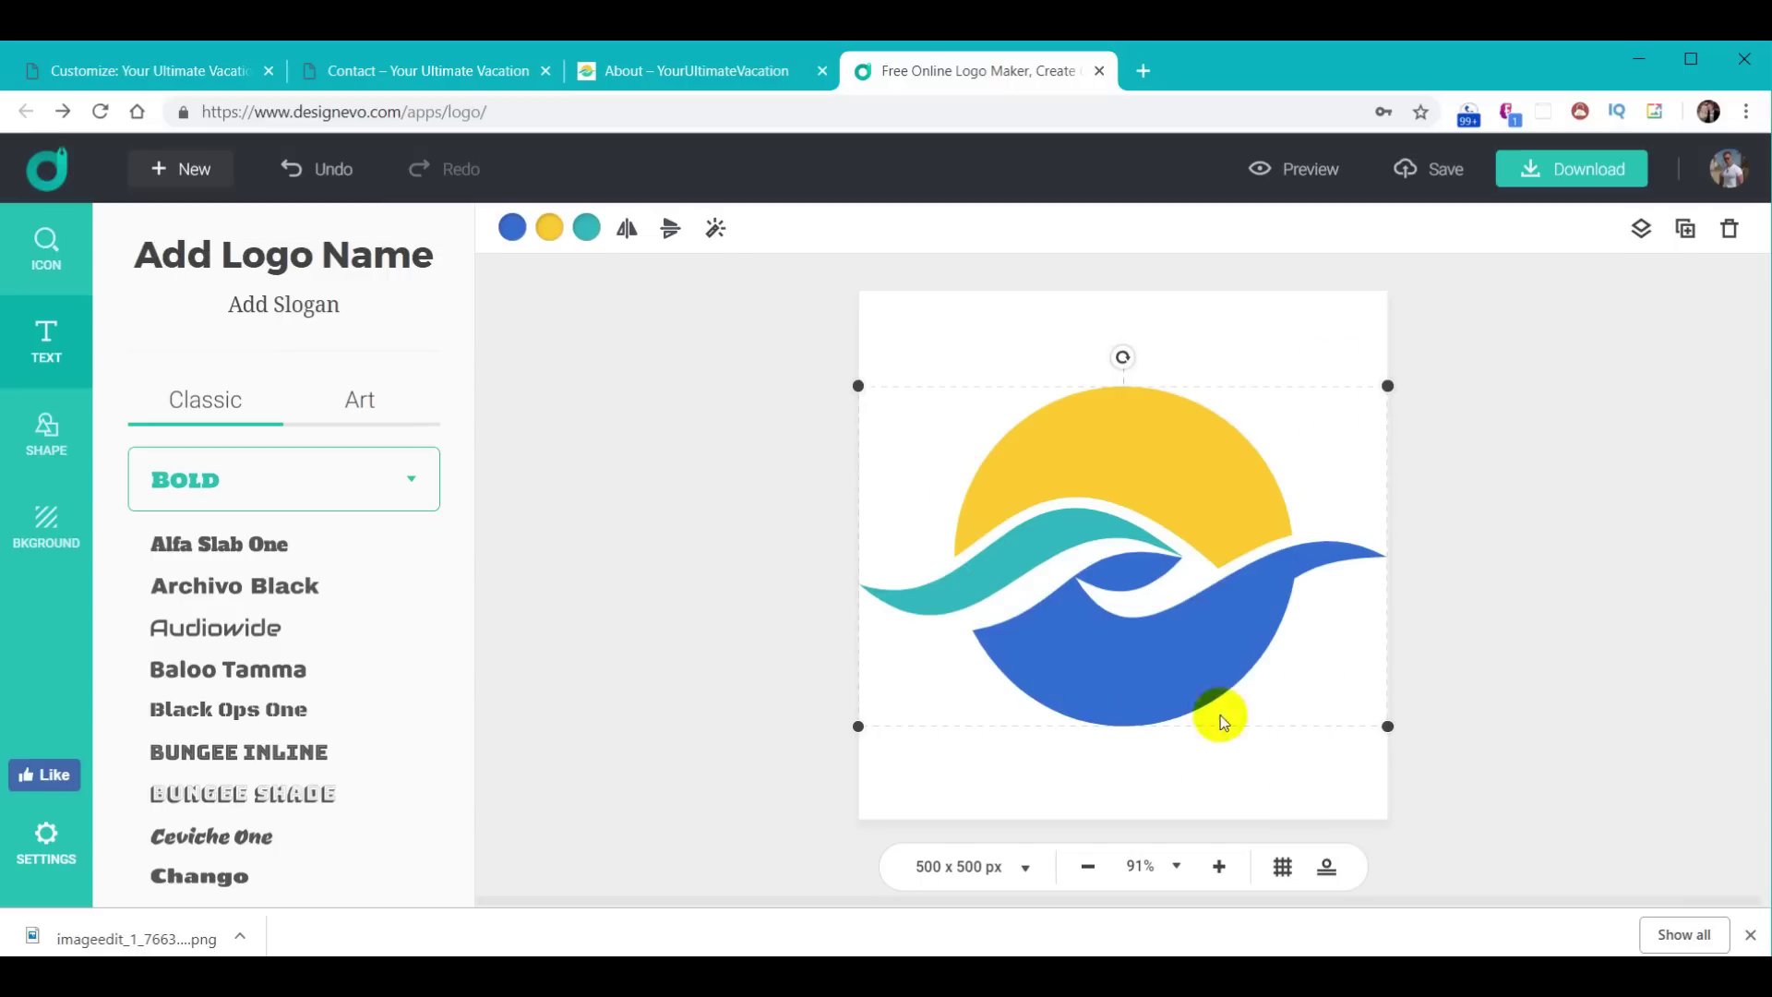
Step: Set the logo's background to the custom colour CCCCCC and deselect the icon
{"action": "left_click", "coordinate": [32, 519]}
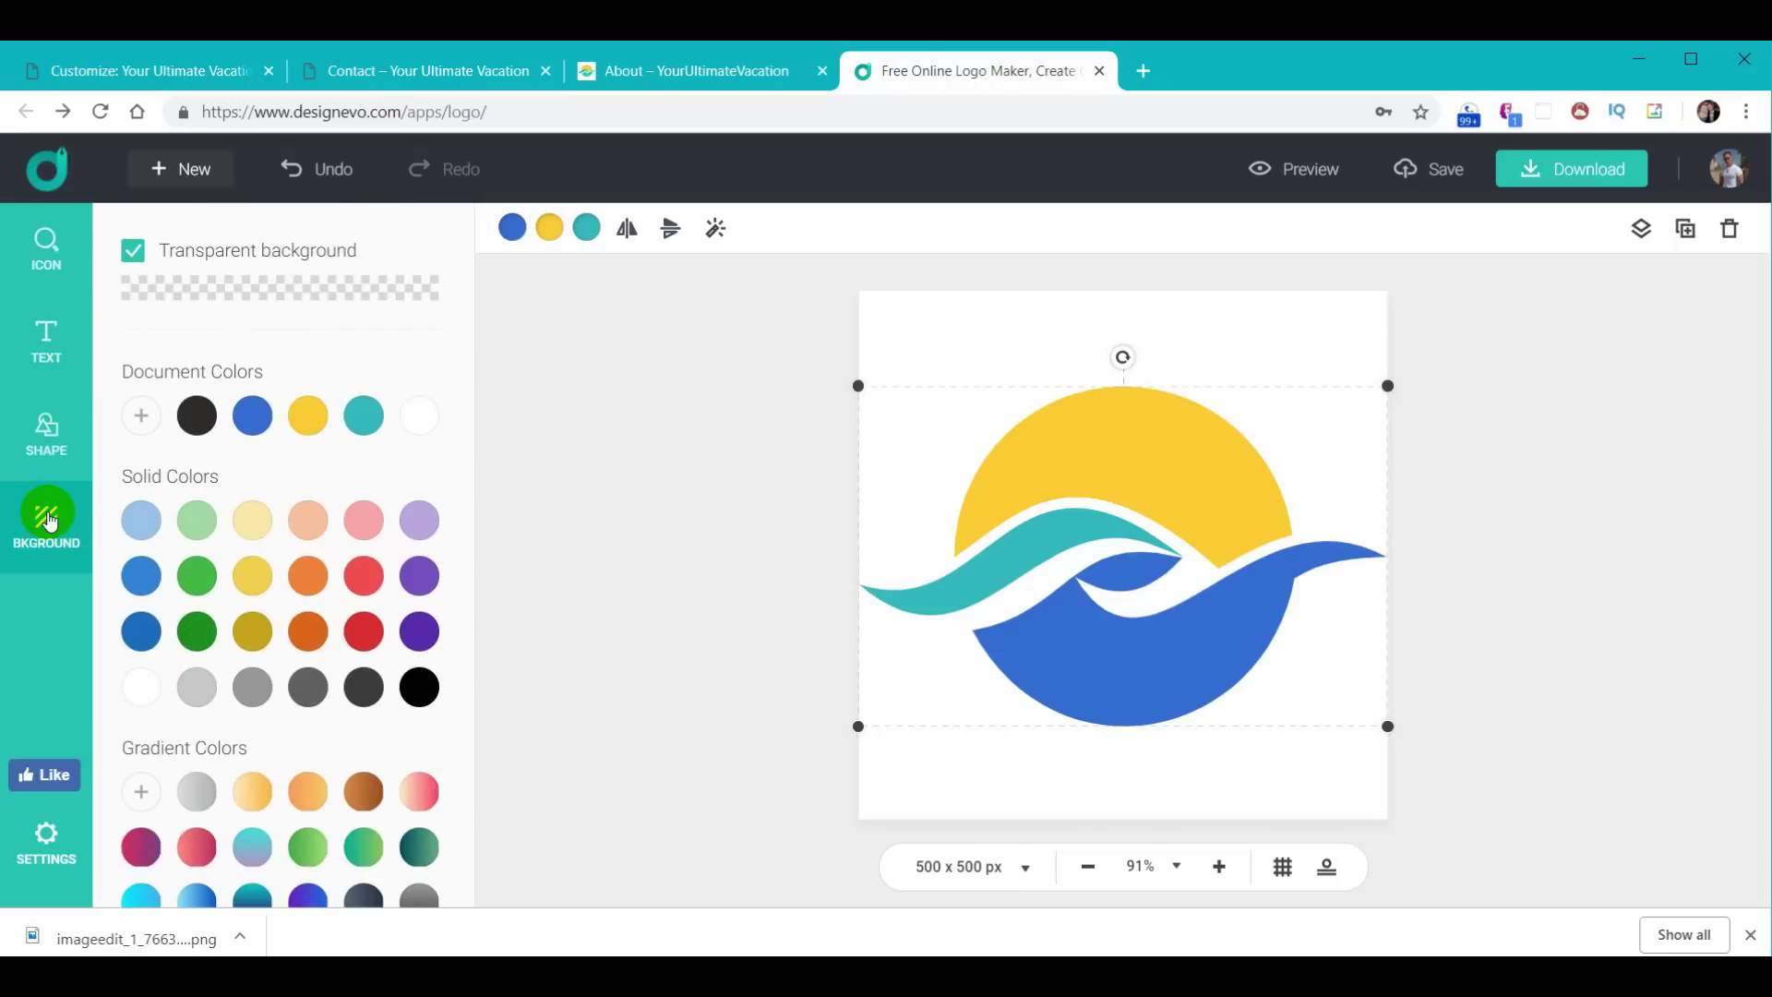
{"action": "left_click", "coordinate": [141, 415]}
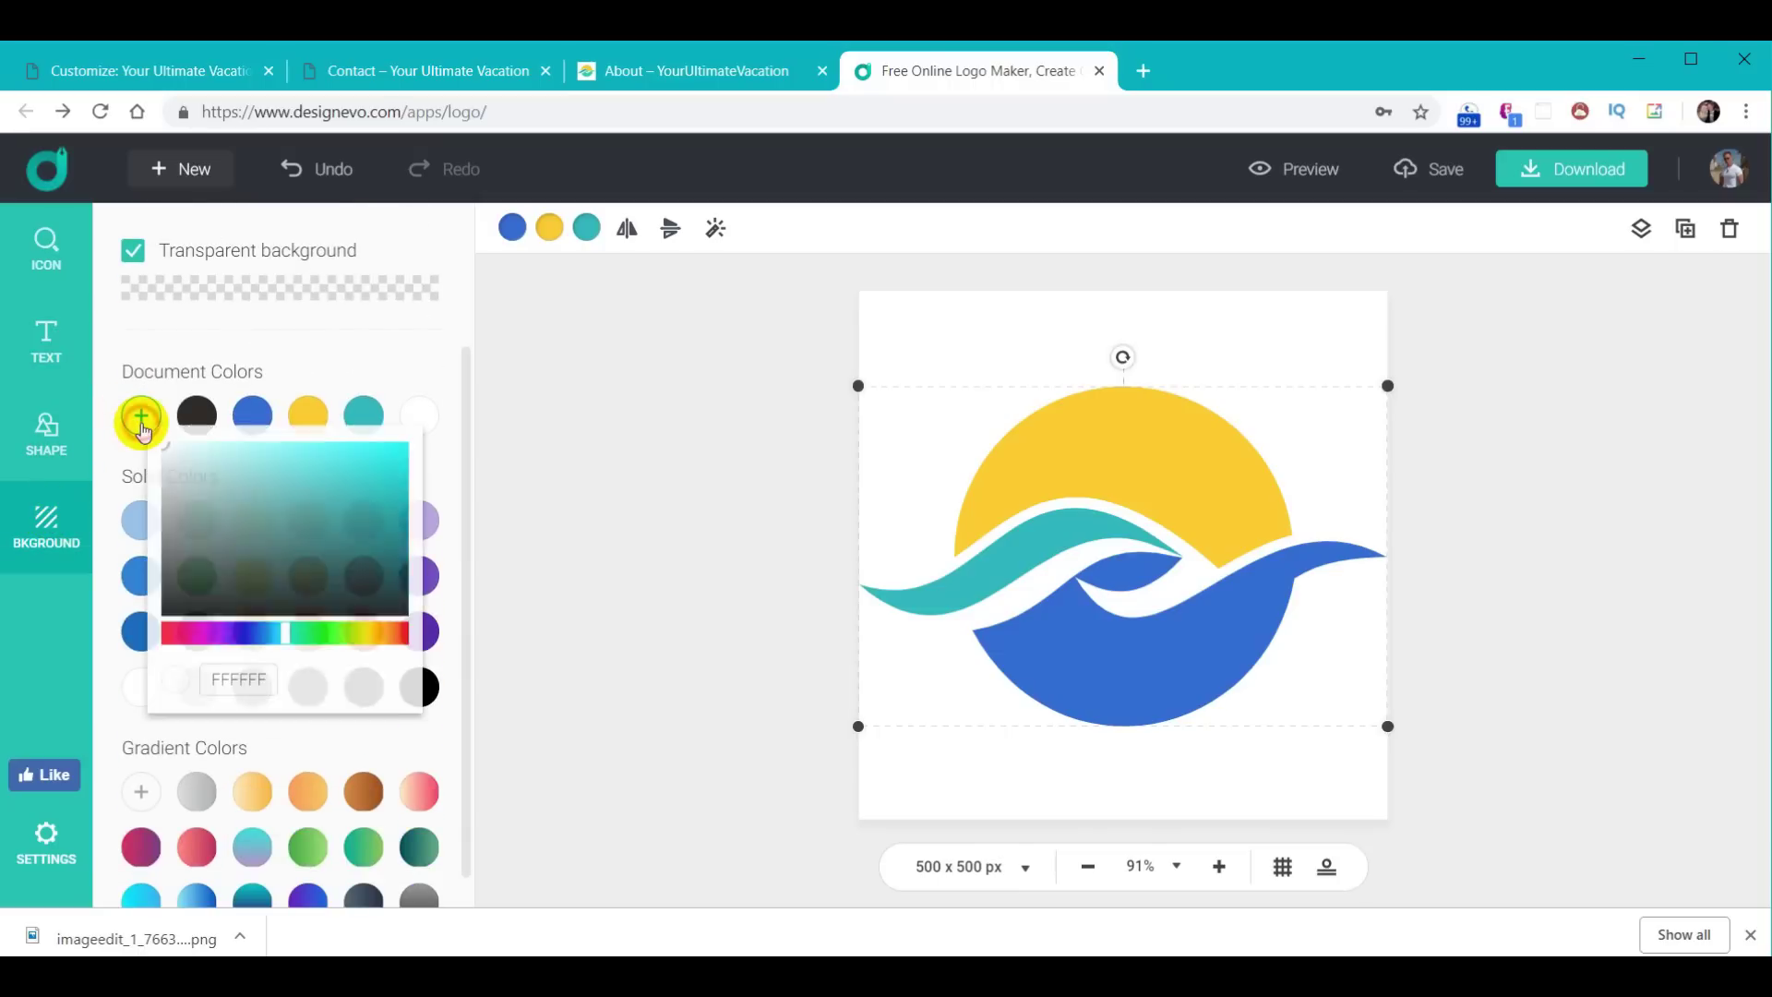
{"action": "double_click", "coordinate": [254, 674]}
{"action": "type", "text": "CCCC"}
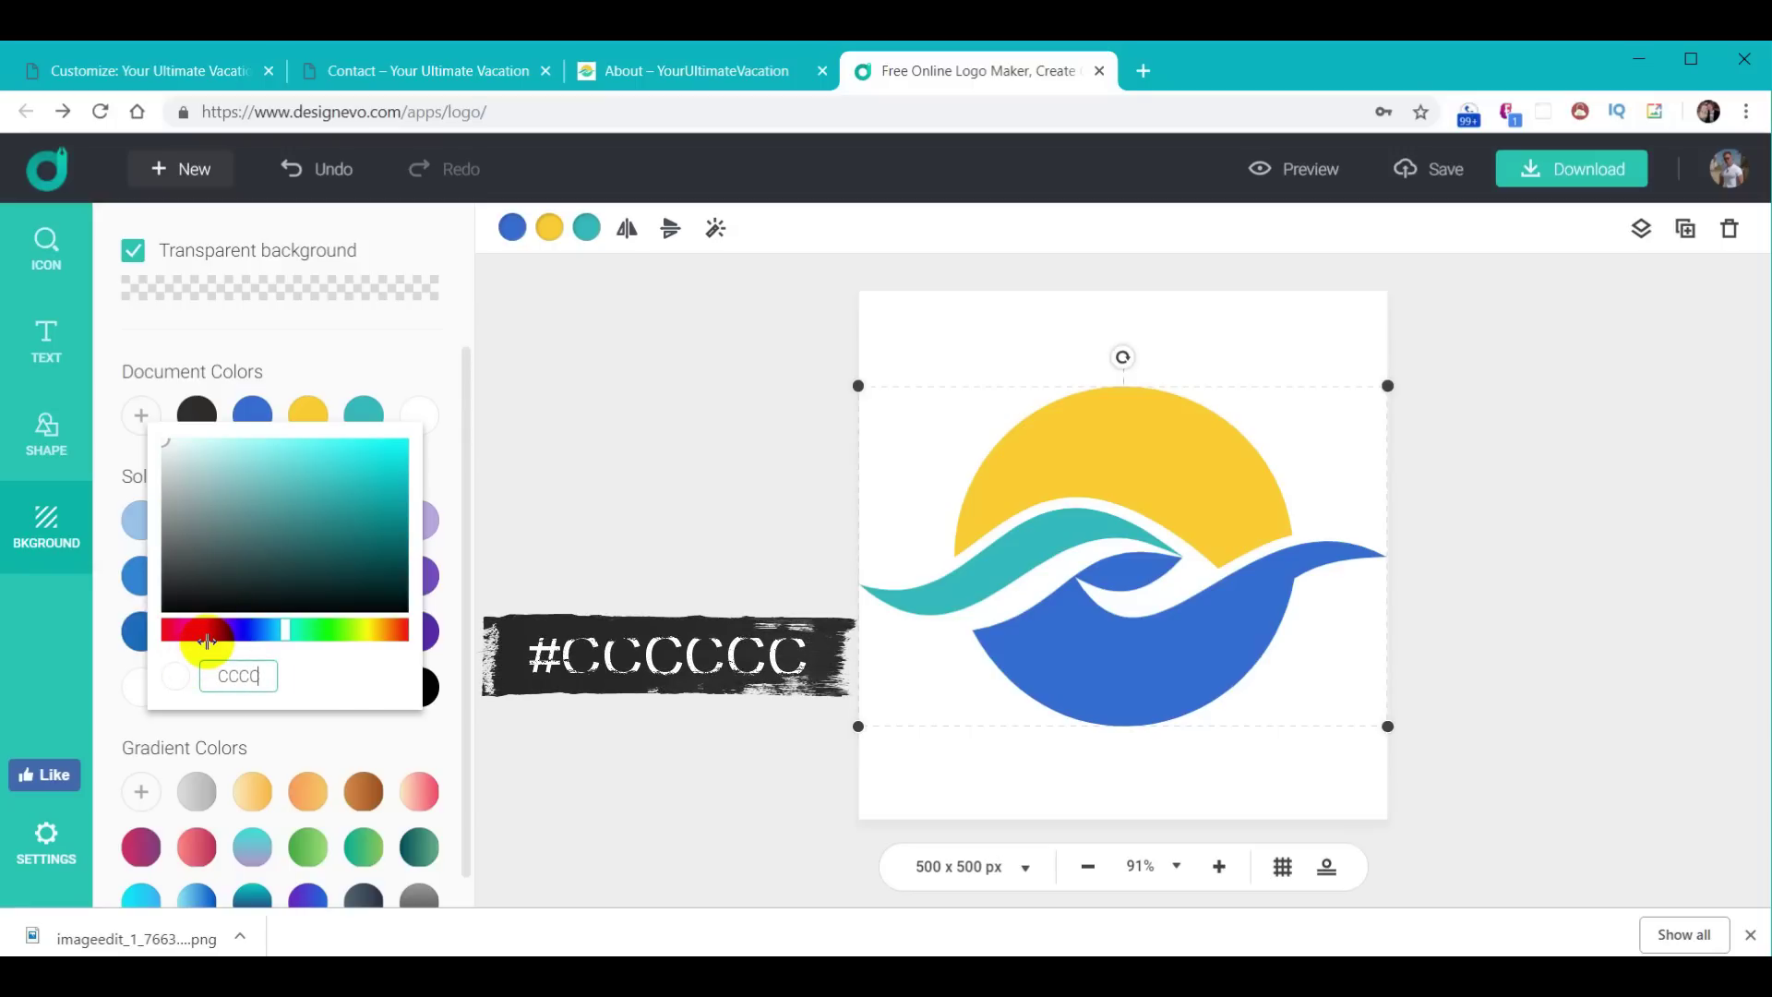
{"action": "type", "text": "cc"}
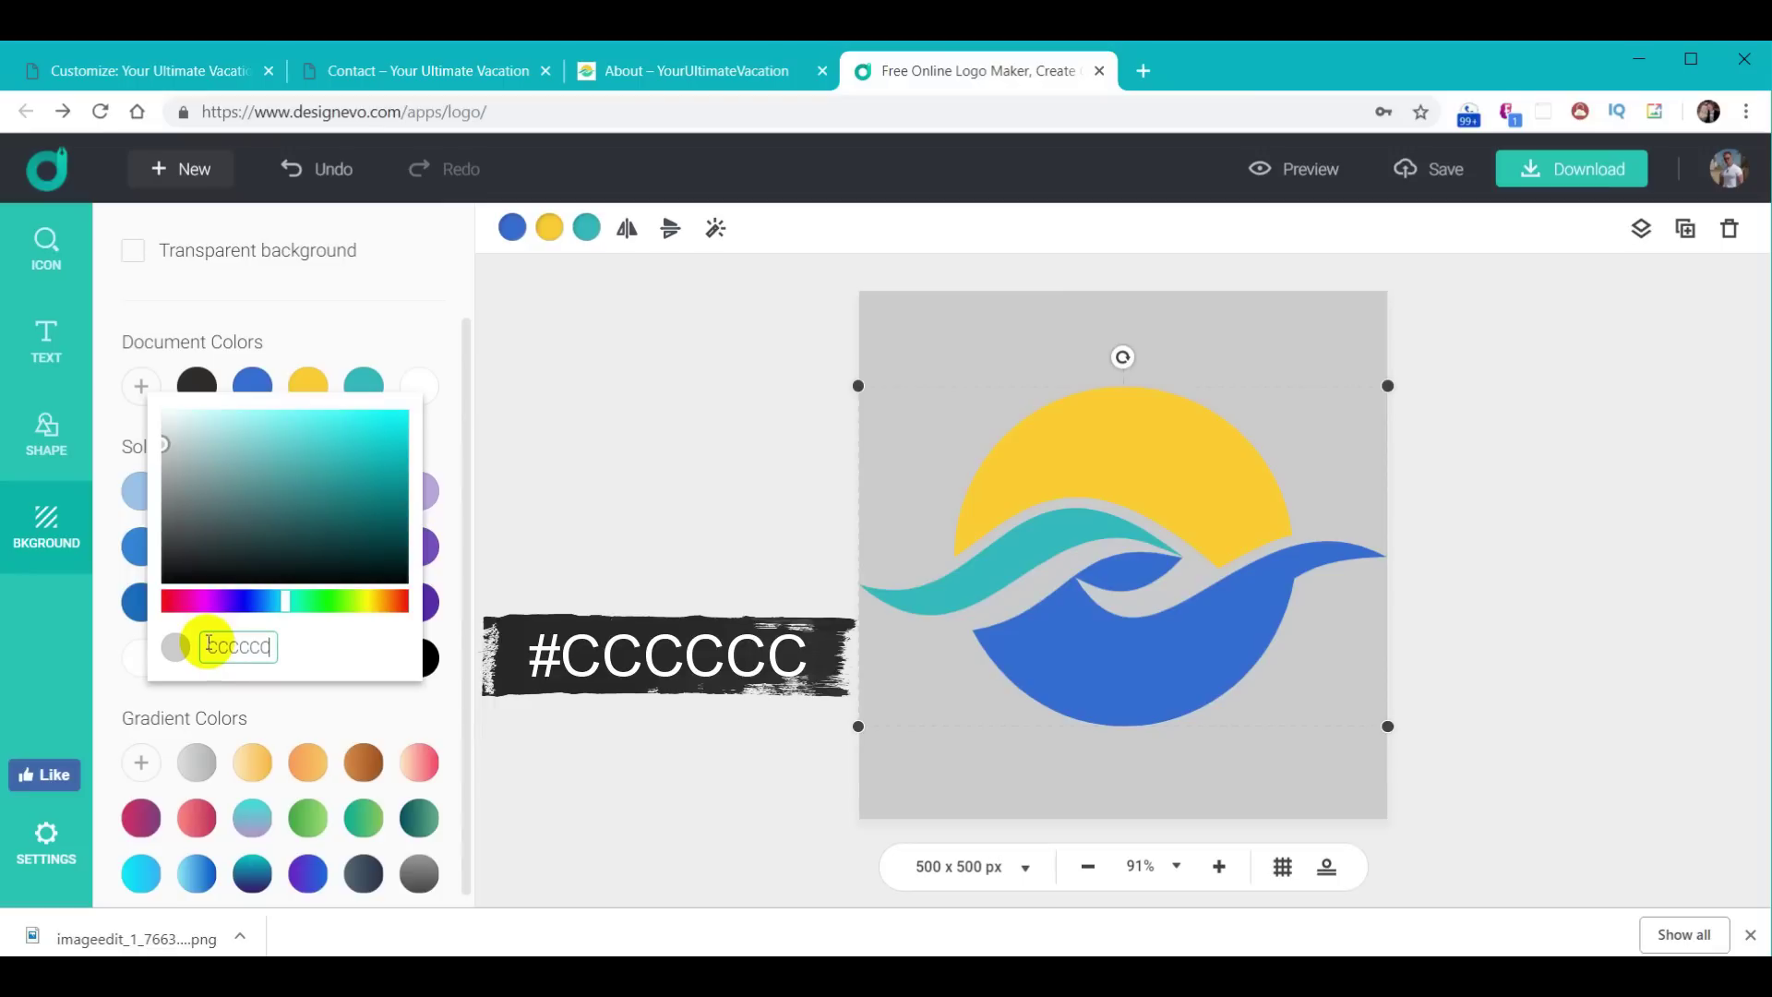
{"action": "key", "text": "Return"}
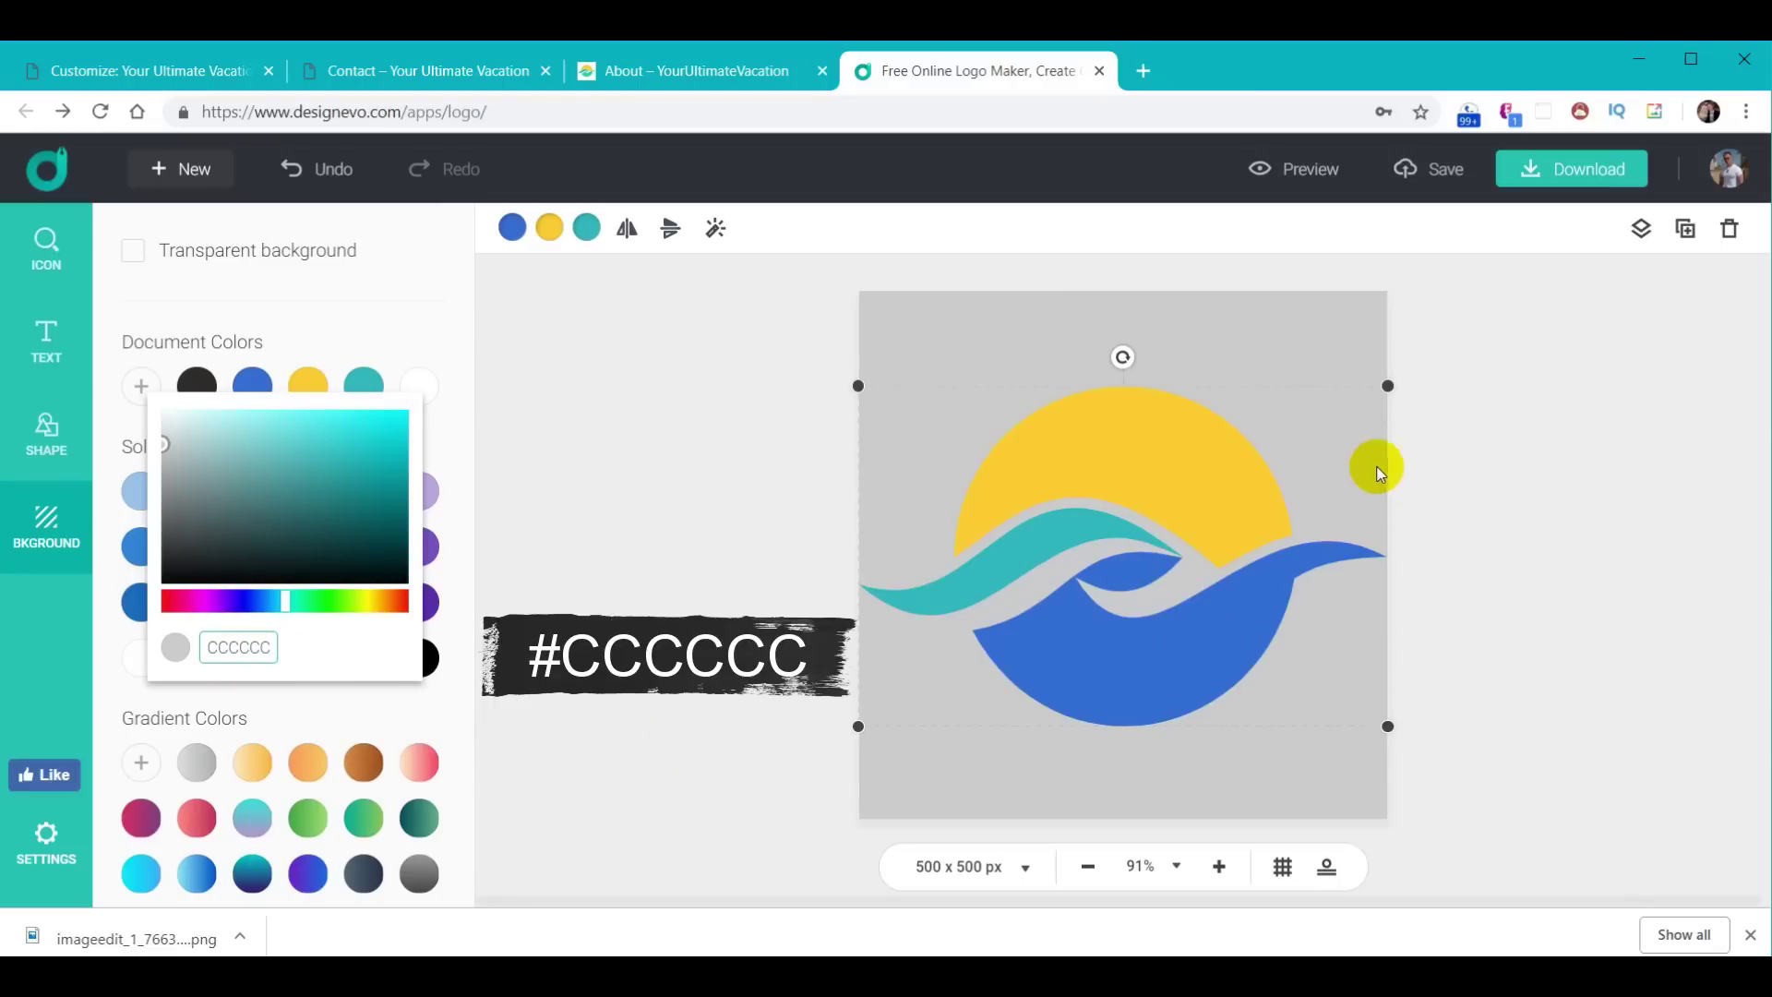
{"action": "left_click", "coordinate": [1554, 498]}
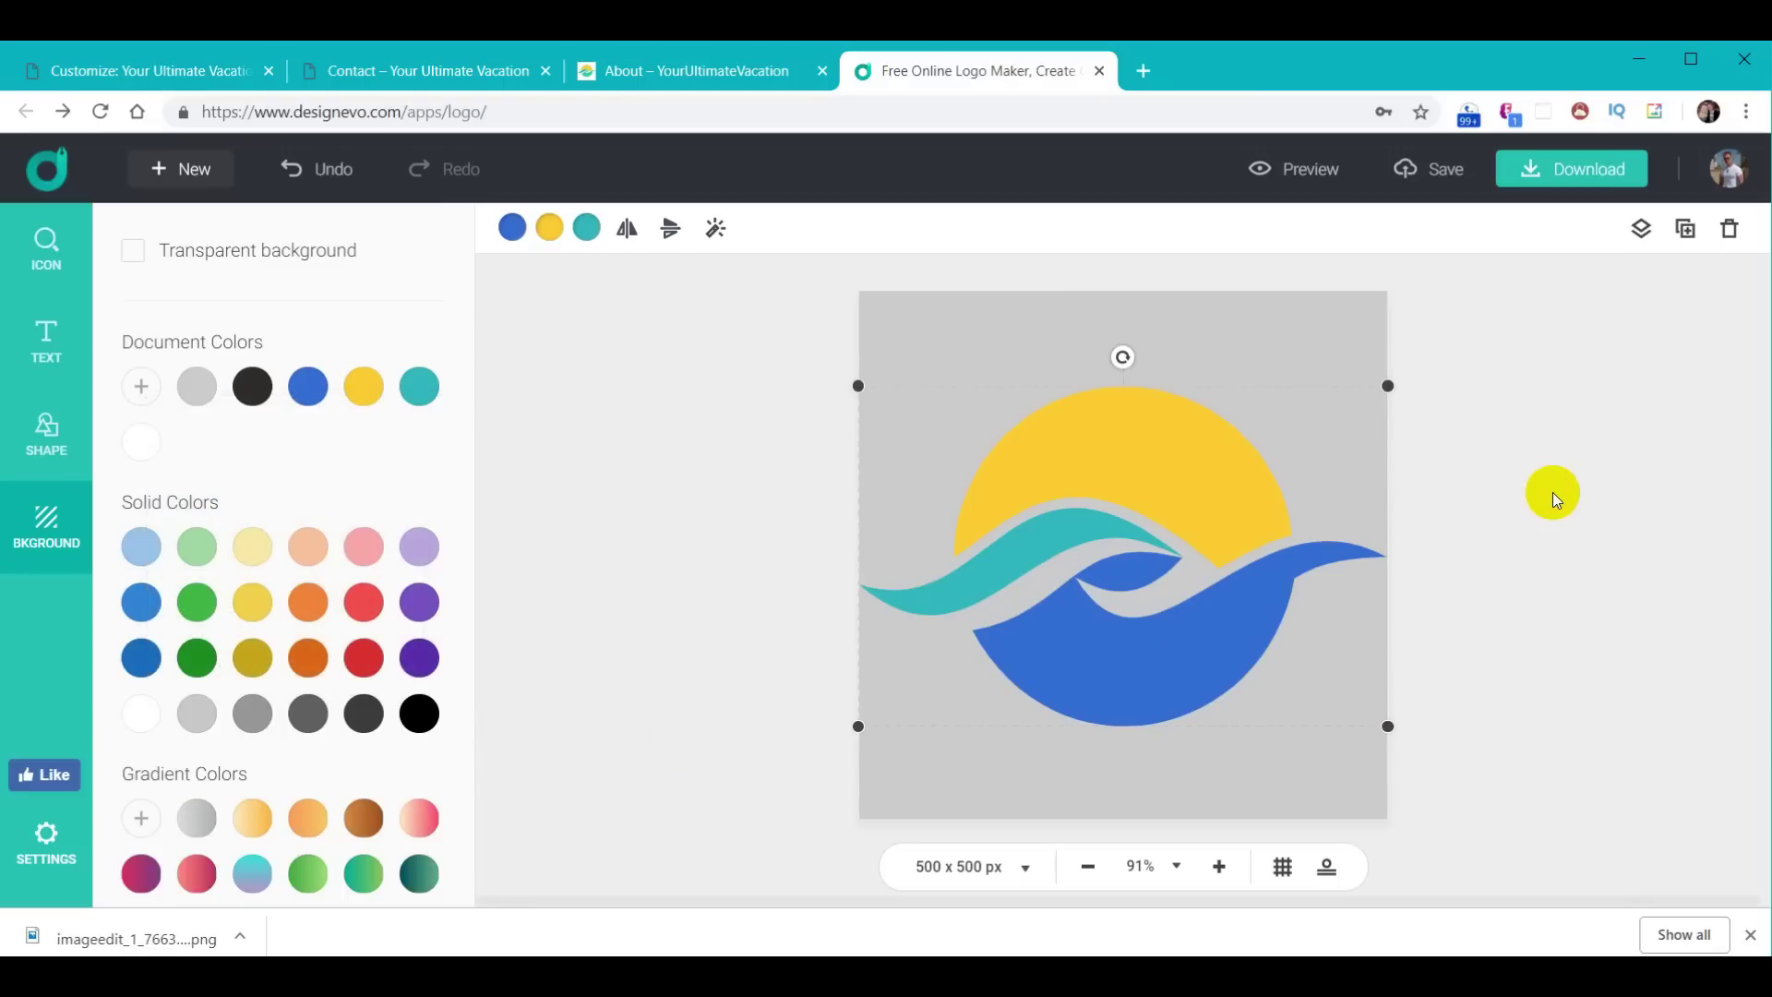
{"action": "left_click", "coordinate": [1553, 491]}
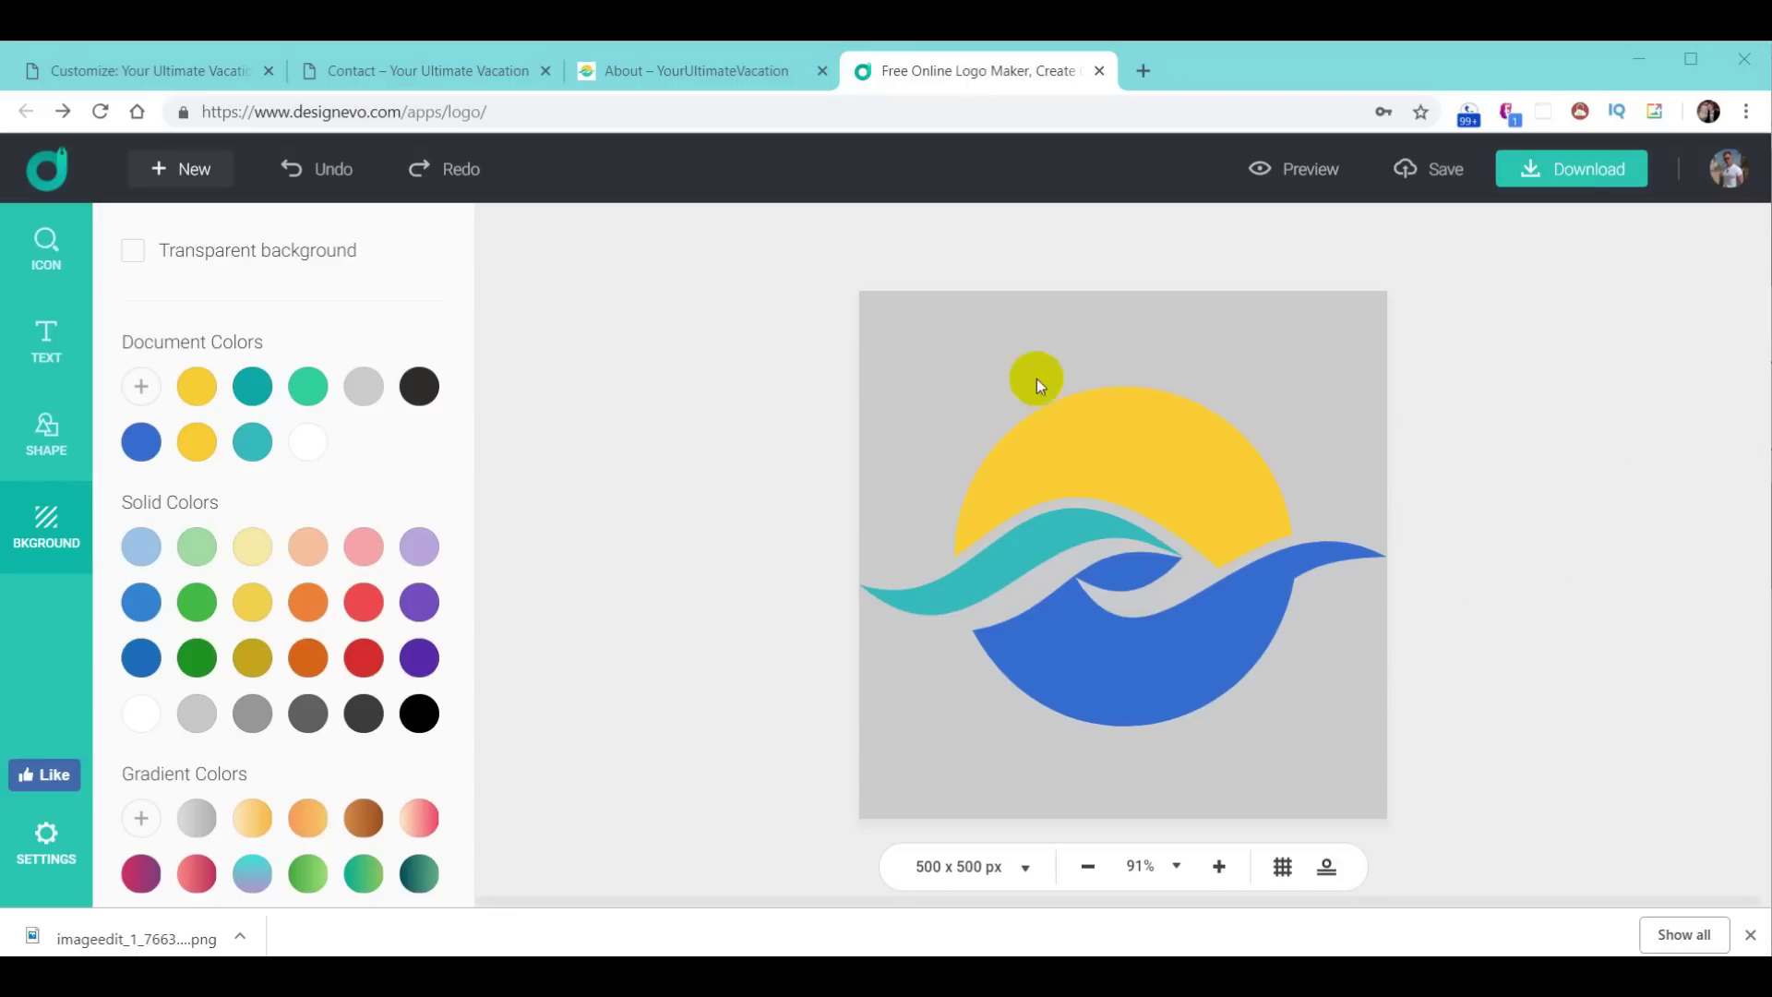
Step: Set the icon's yellow sun to the custom colour F9CC29
{"action": "left_click", "coordinate": [1147, 479]}
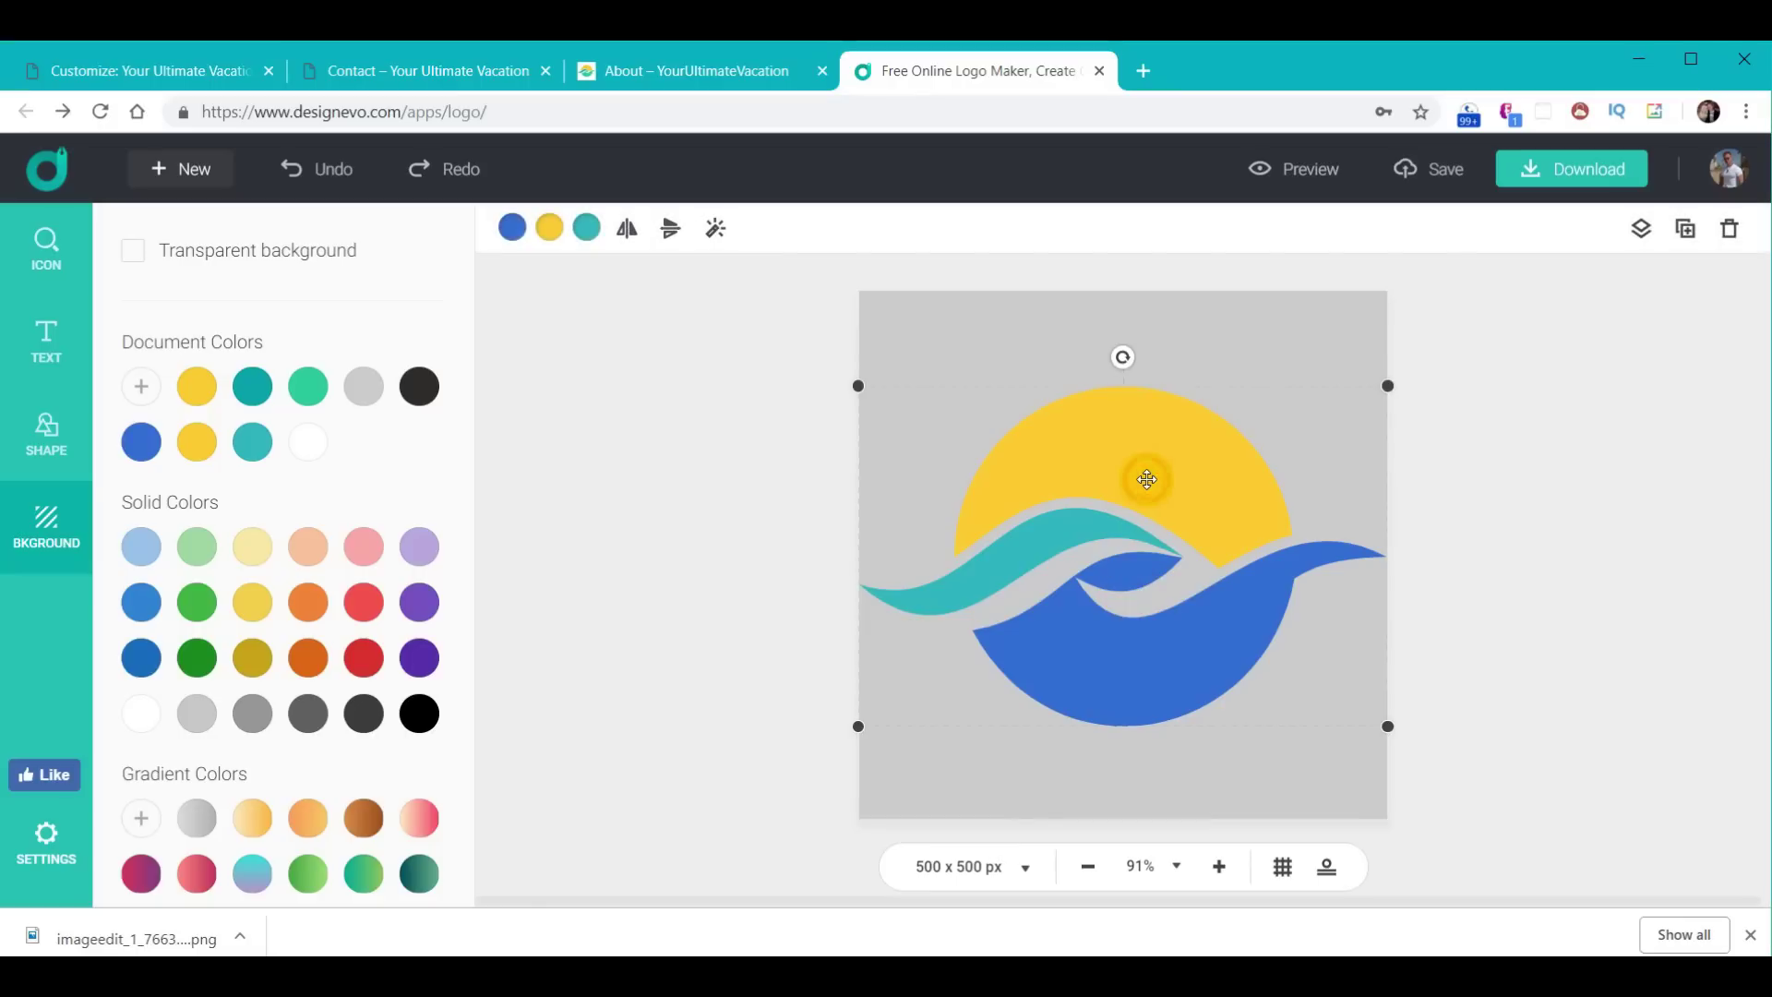
{"action": "left_click", "coordinate": [545, 240]}
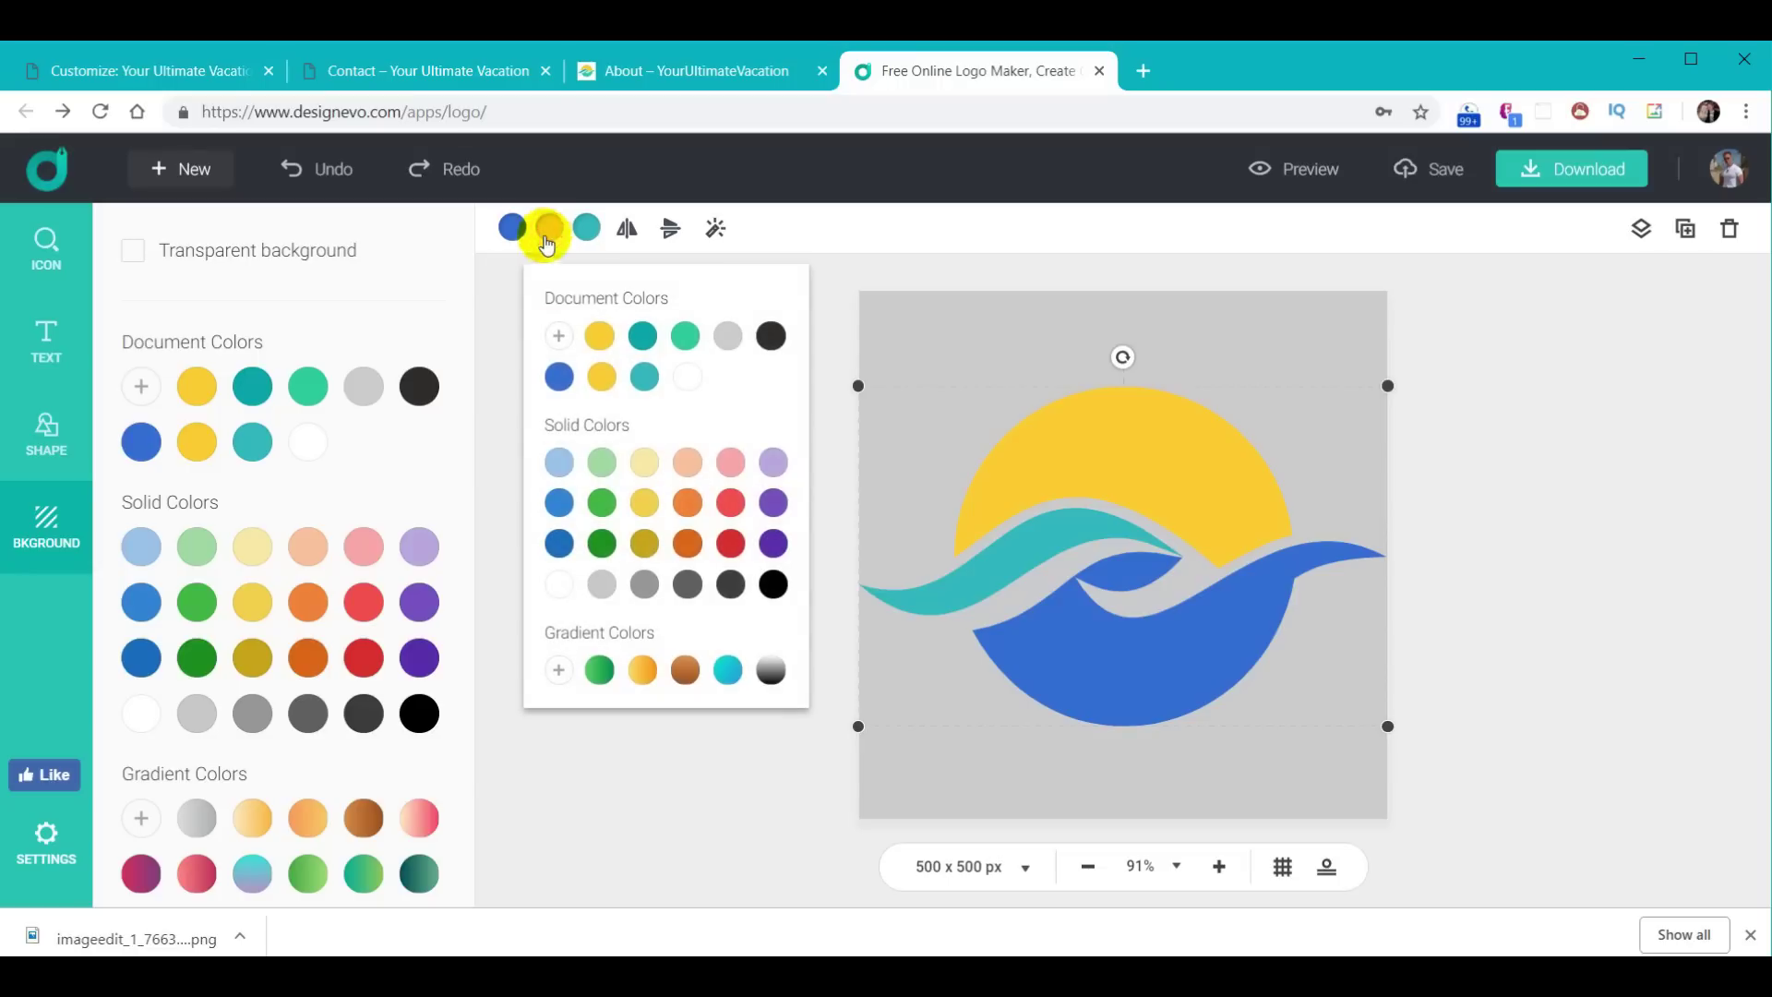
{"action": "left_click", "coordinate": [561, 336]}
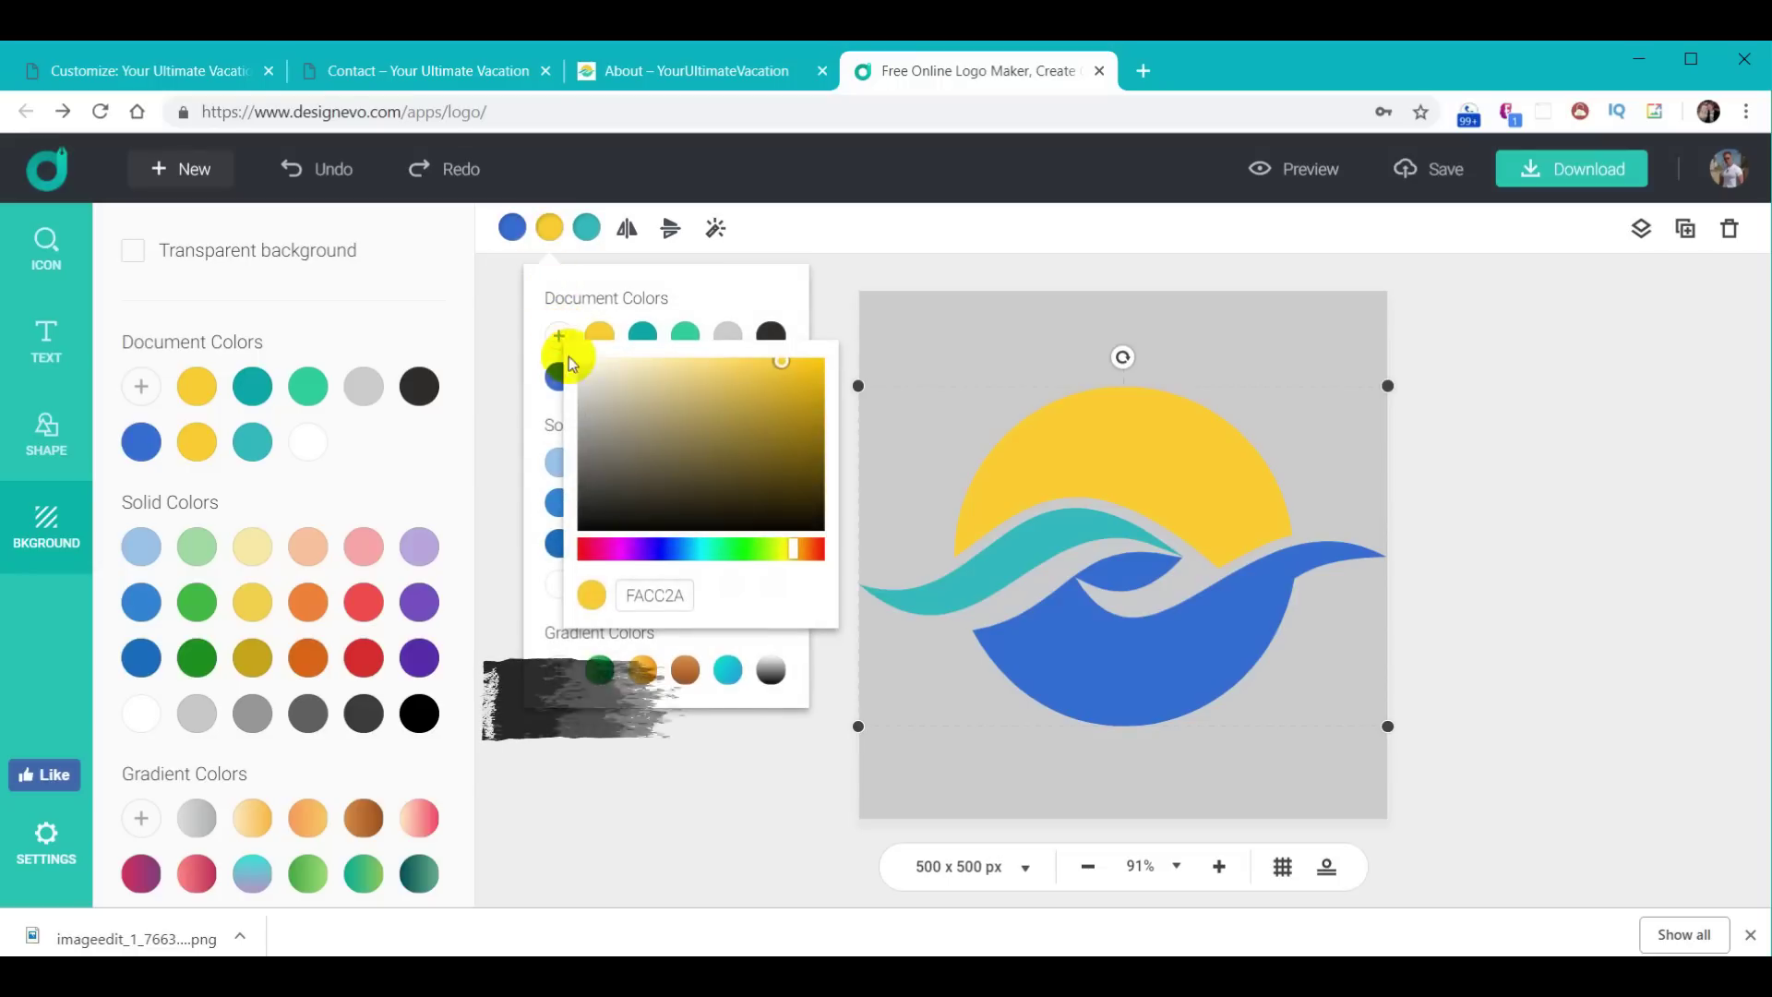
{"action": "left_click_drag", "start_coordinate": [685, 595], "coordinate": [619, 596]}
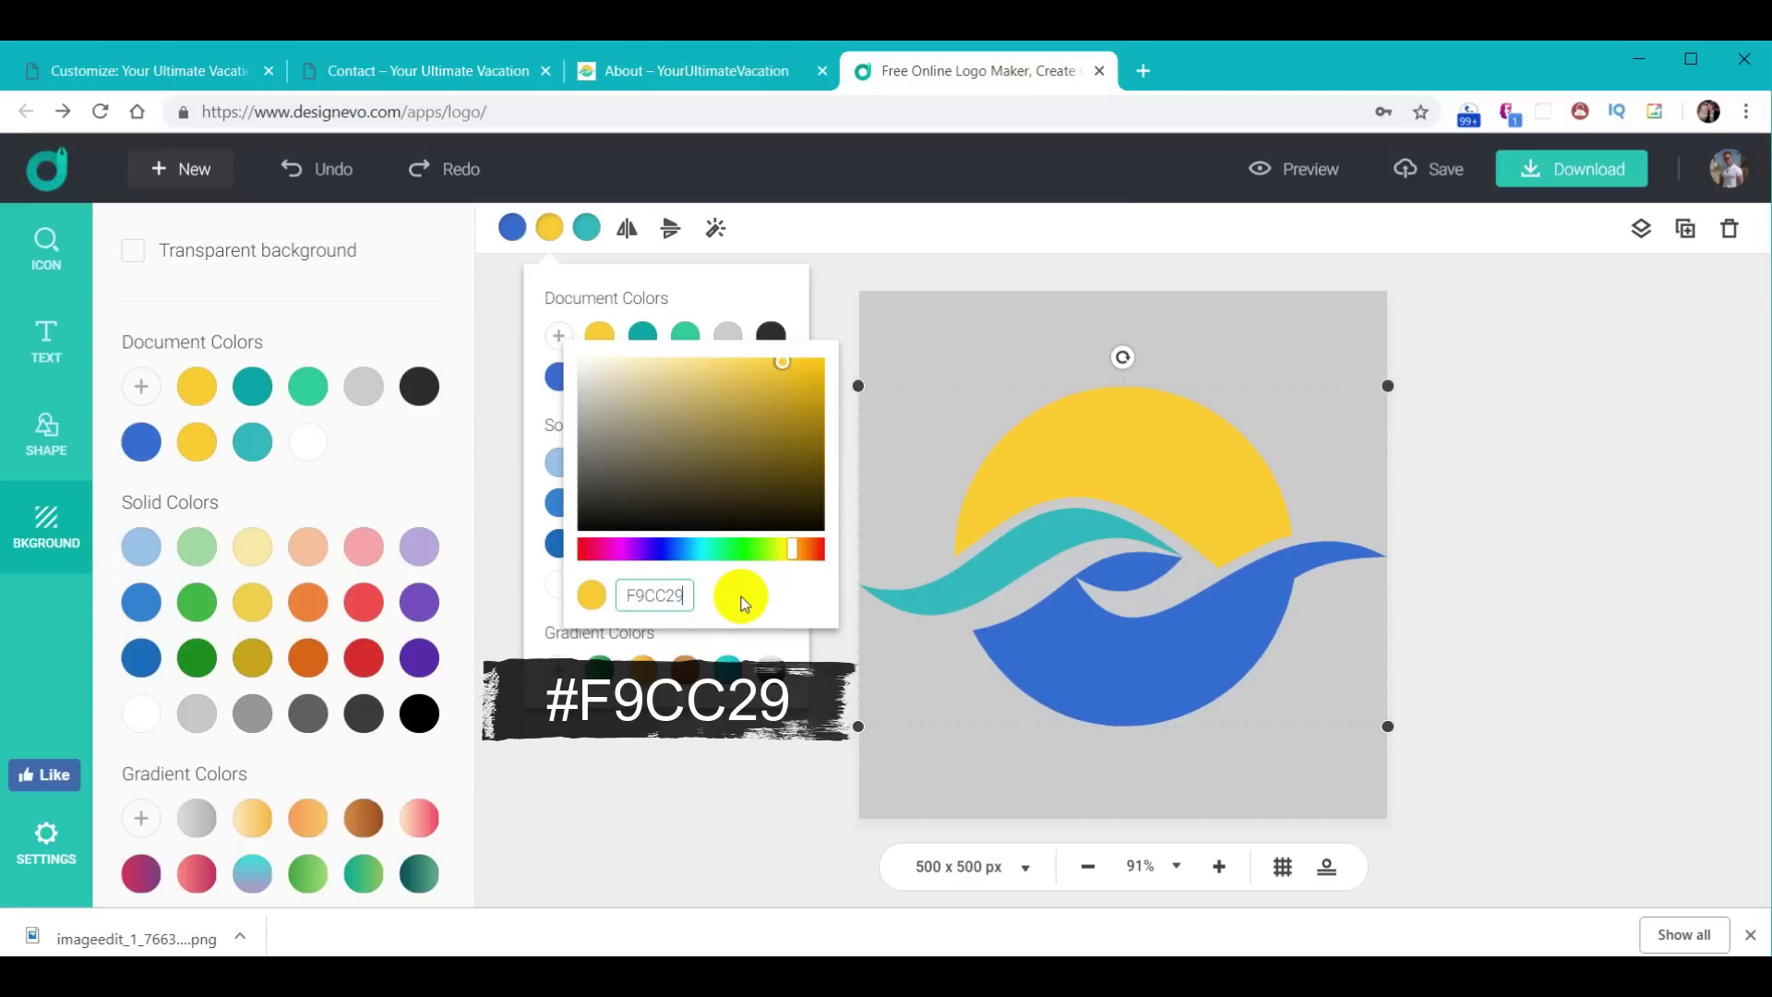
{"action": "left_click", "coordinate": [713, 770]}
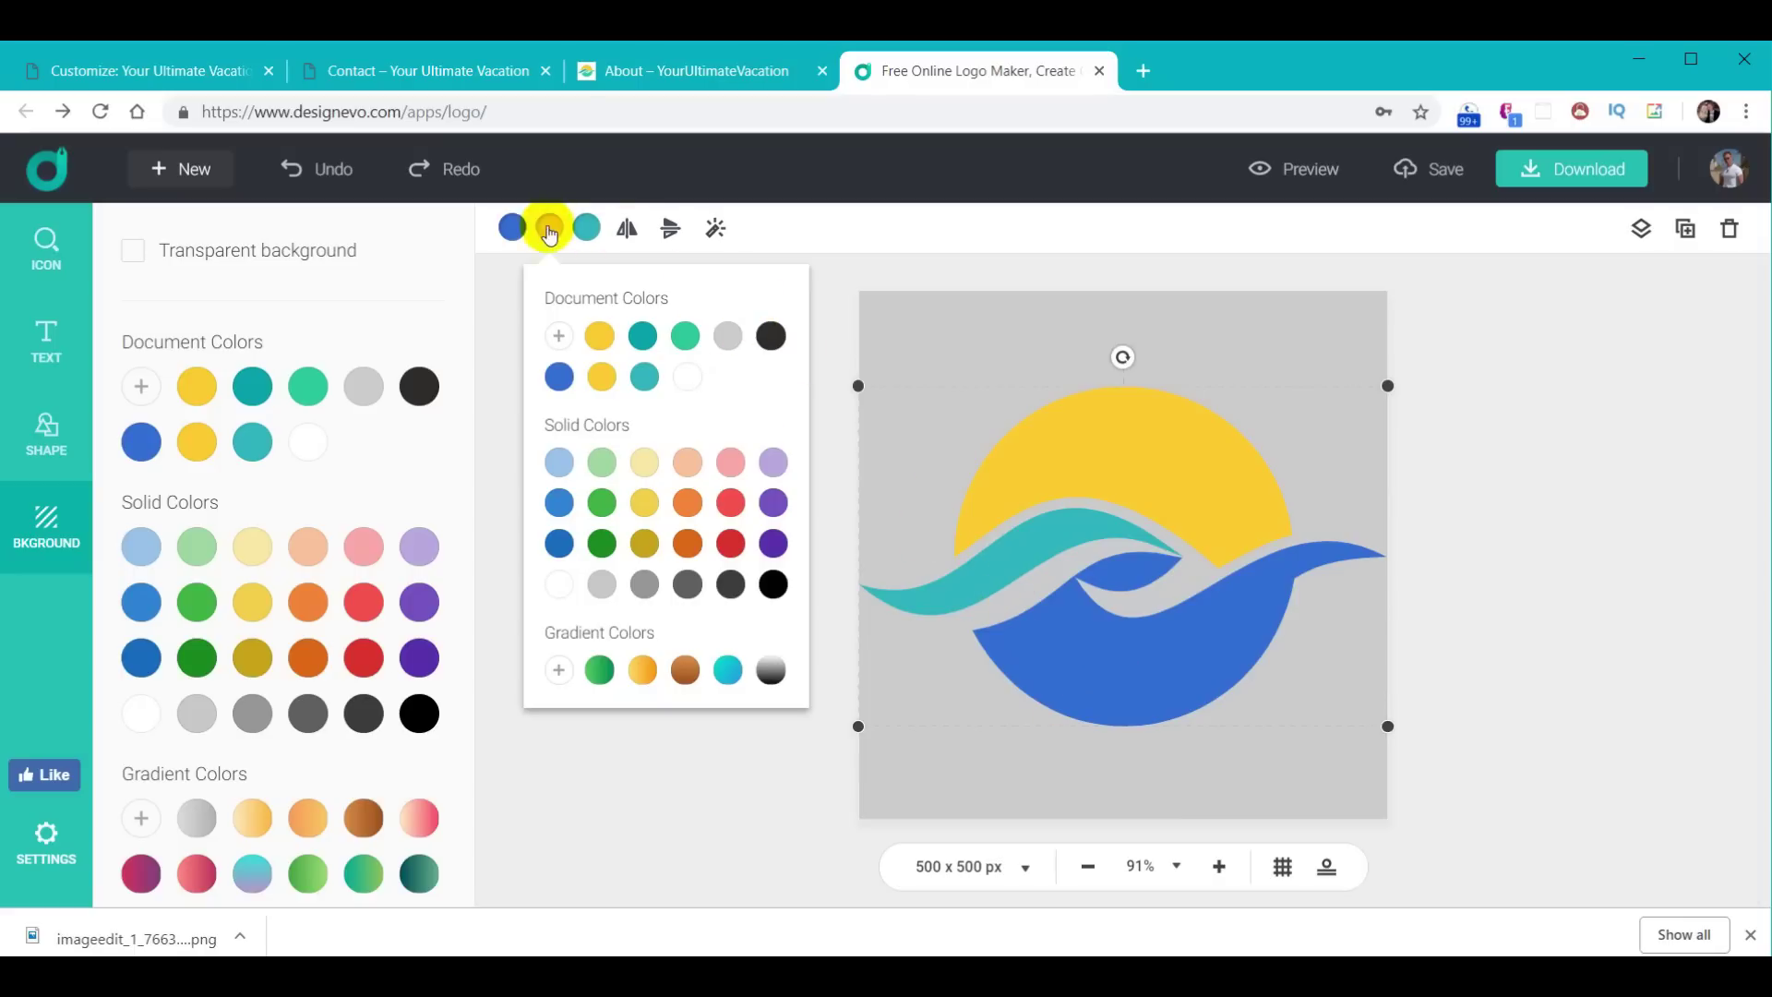
Step: Recolour the icon's blue wave with the custom colour 30D198
{"action": "left_click", "coordinate": [512, 228]}
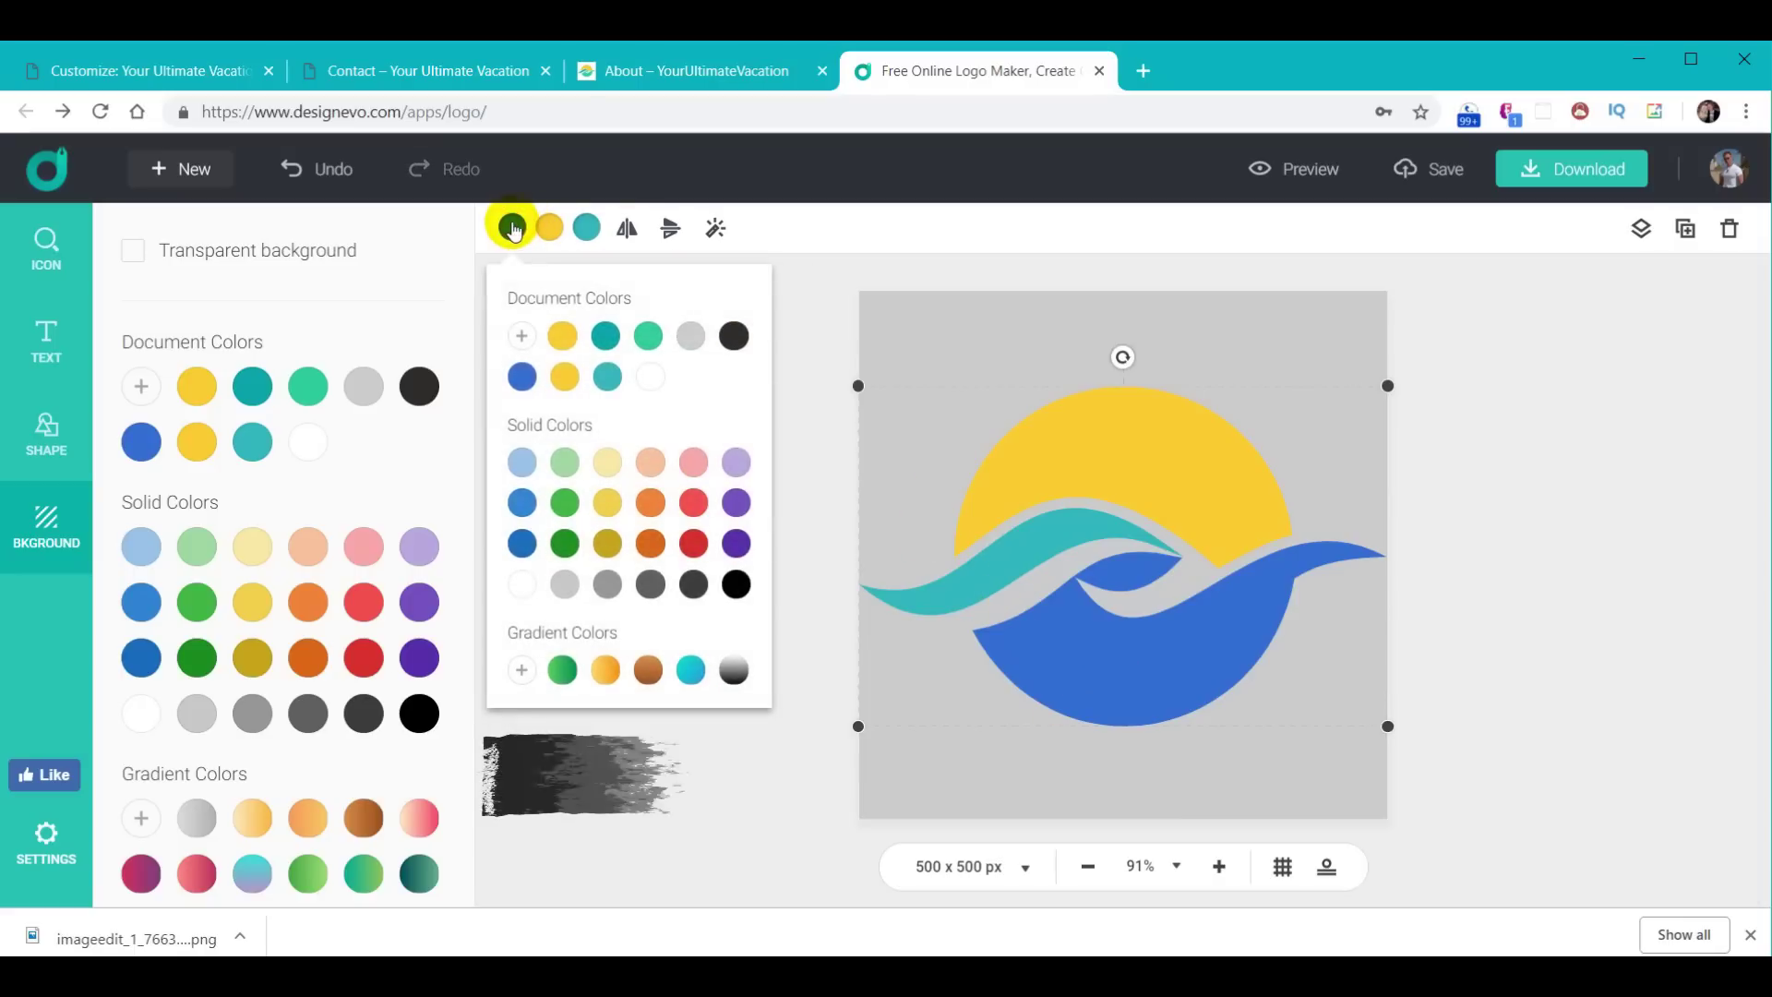
{"action": "left_click", "coordinate": [521, 335]}
{"action": "left_click_drag", "start_coordinate": [650, 611], "coordinate": [590, 595]}
{"action": "type", "text": "30D198"}
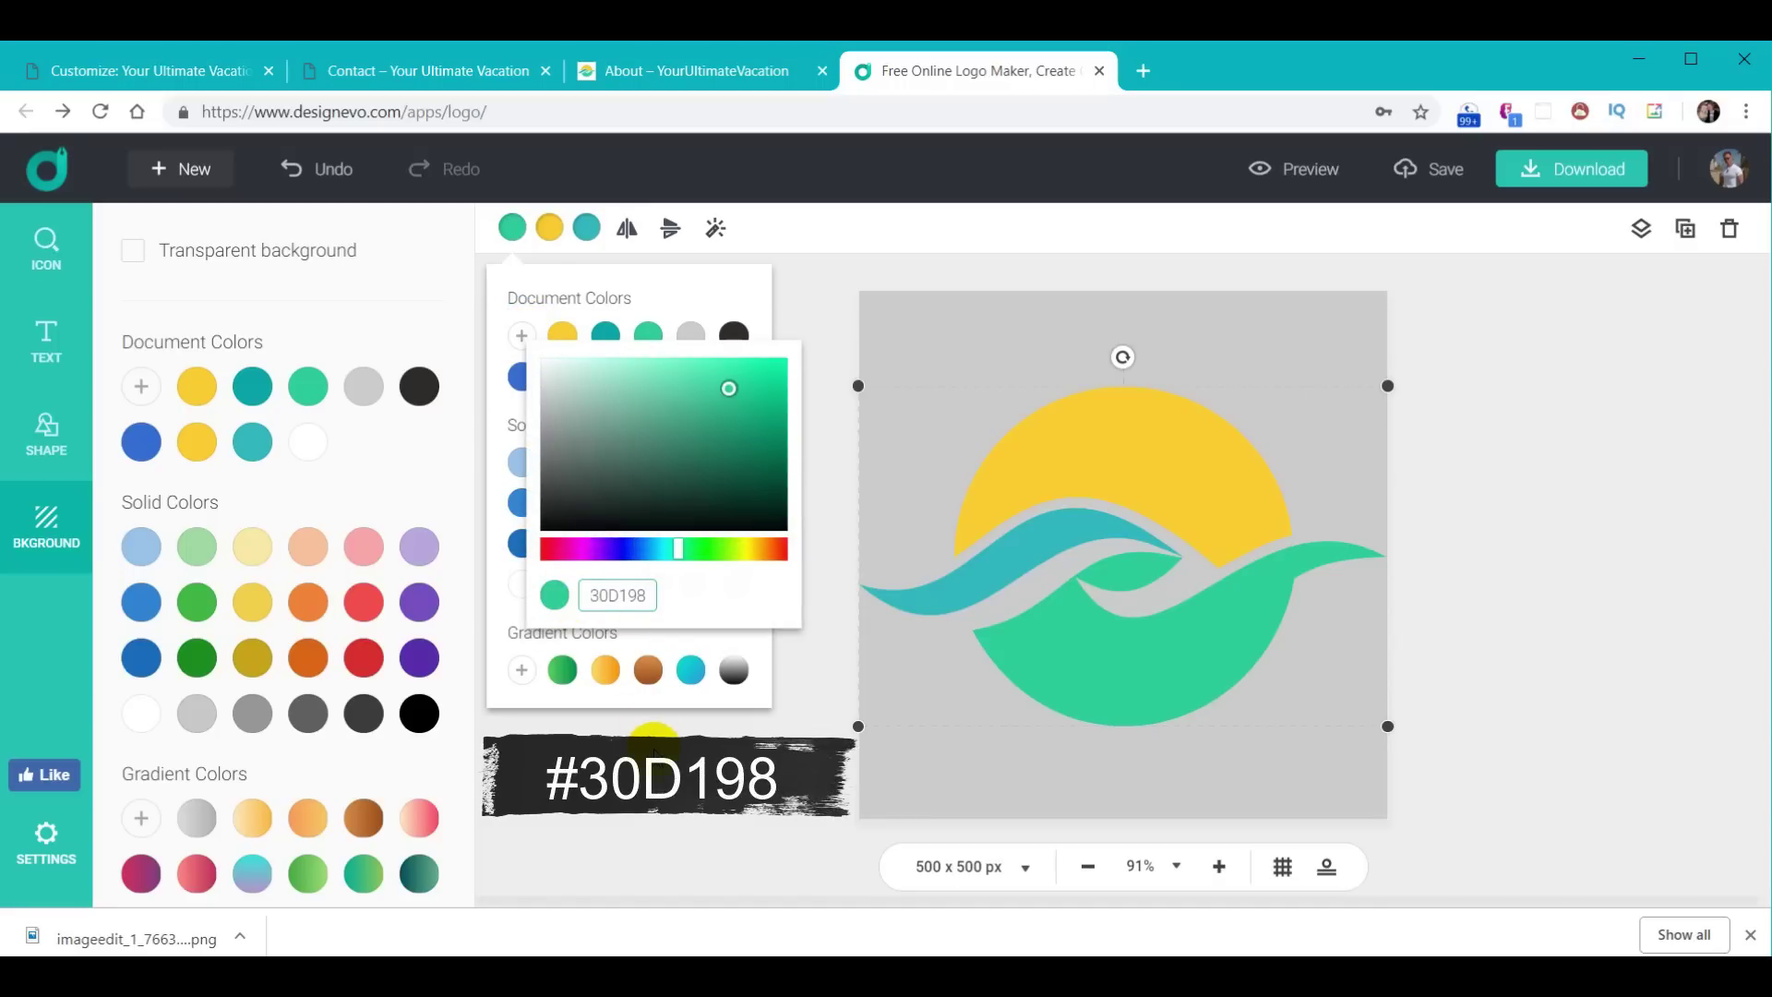
Step: Recolour the icon's remaining light-teal wave with the custom colour 01ABAA and deselect the icon
{"action": "left_click", "coordinate": [801, 653]}
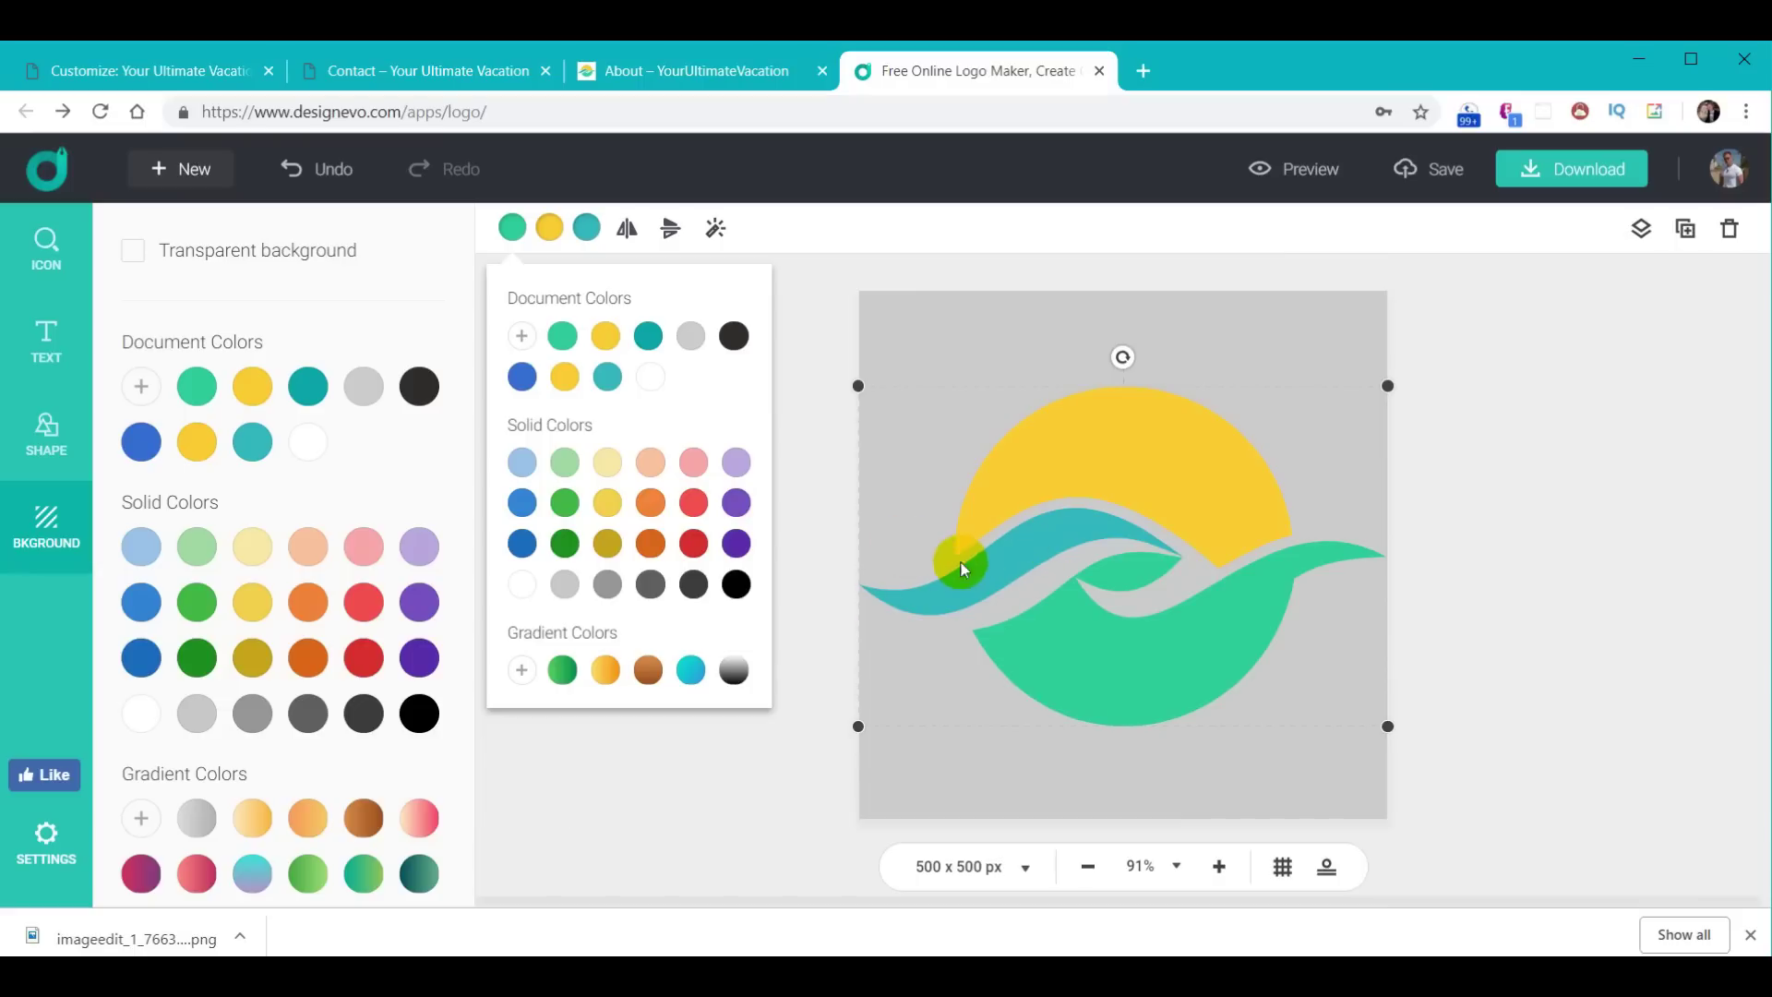
{"action": "left_click", "coordinate": [587, 229]}
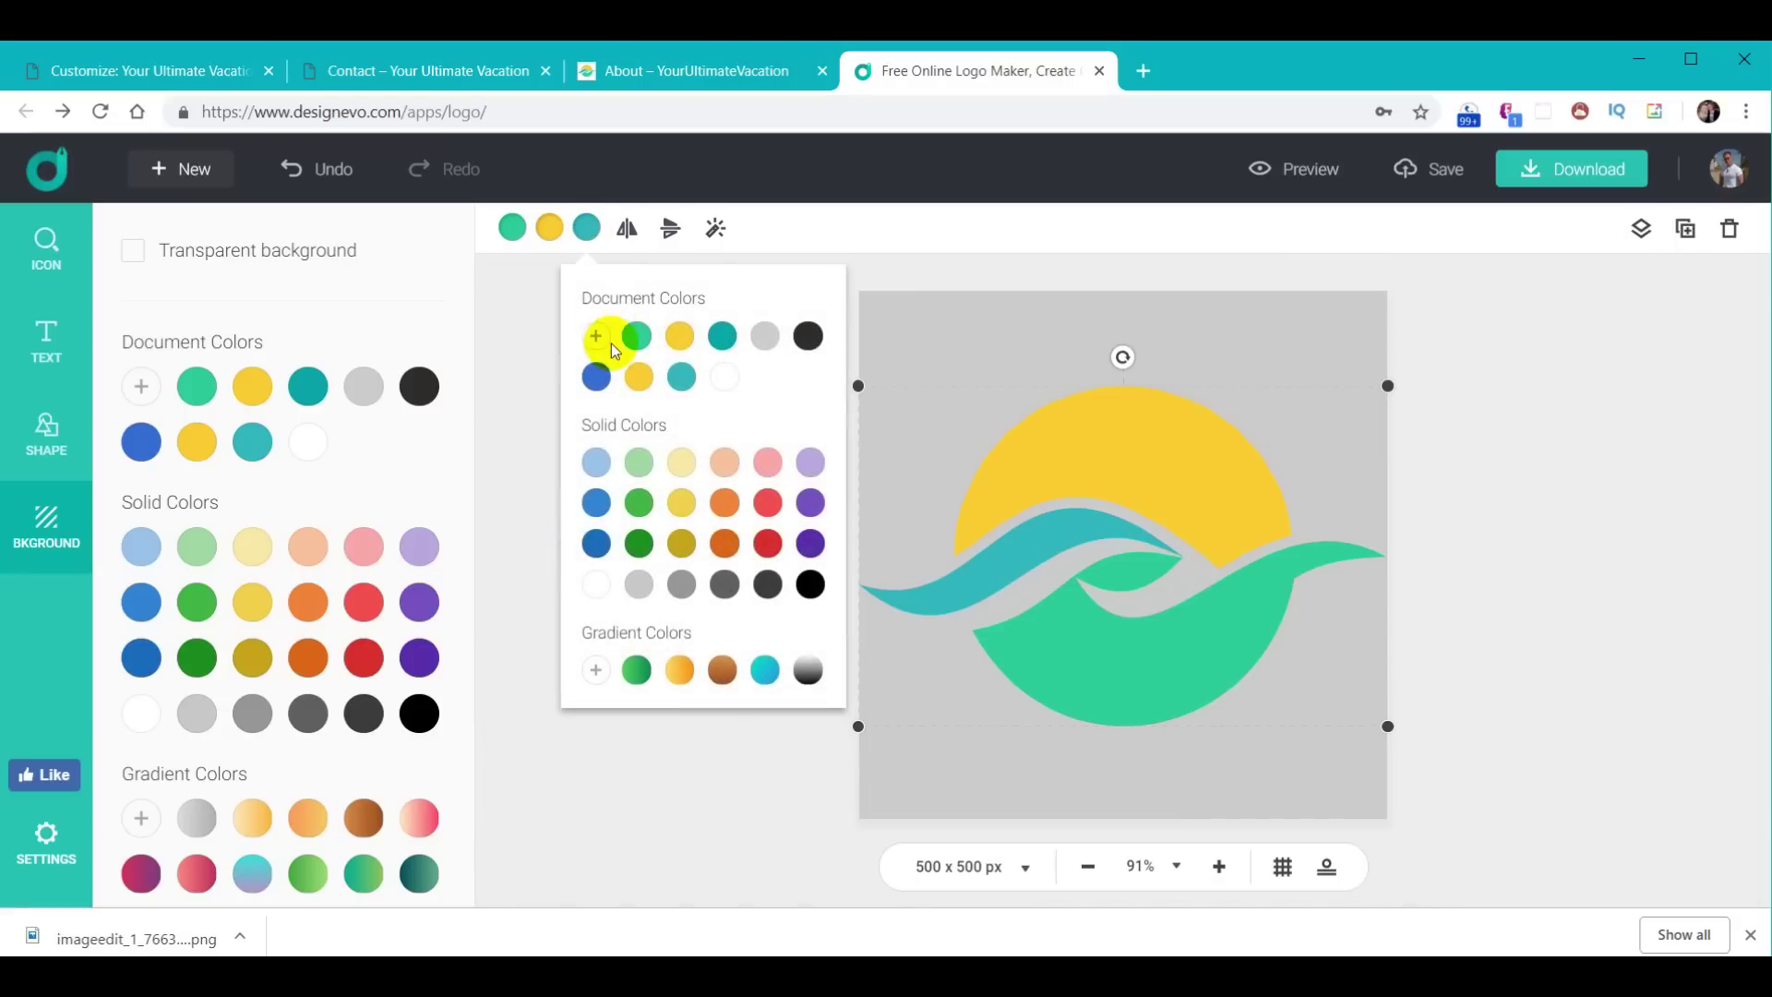
{"action": "left_click", "coordinate": [598, 343]}
{"action": "left_click_drag", "start_coordinate": [716, 593], "coordinate": [625, 593]}
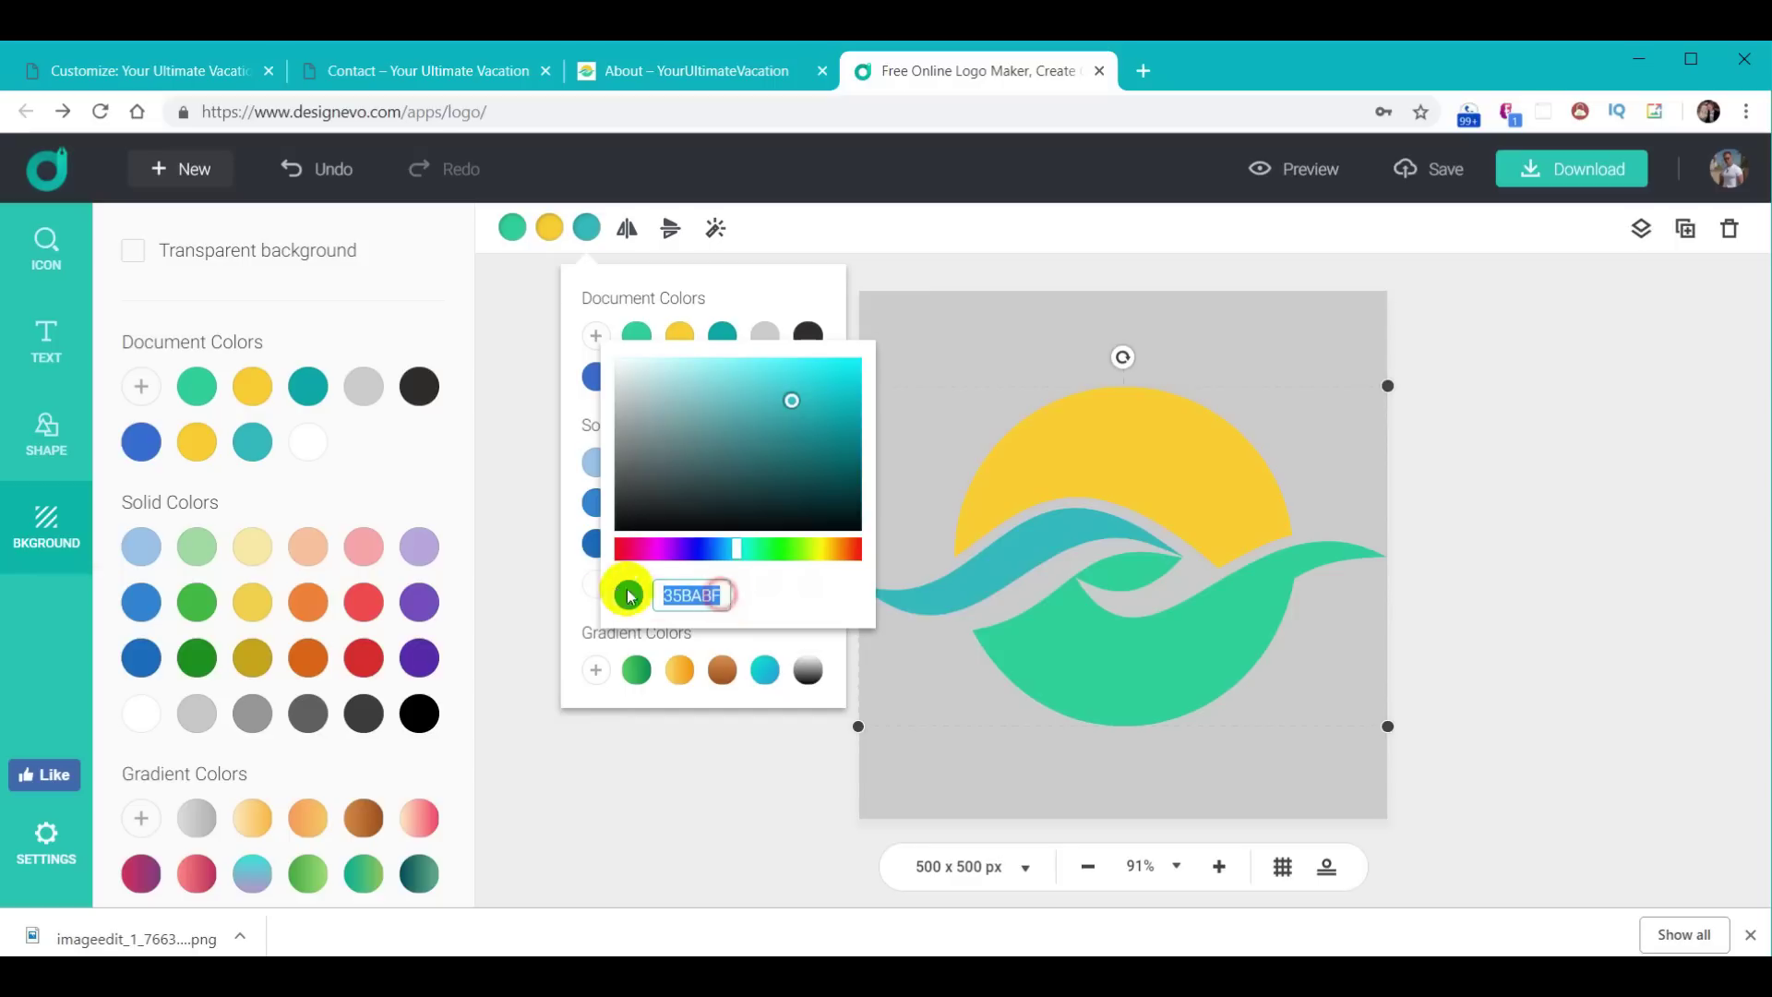
{"action": "key", "text": "ctrl+f"}
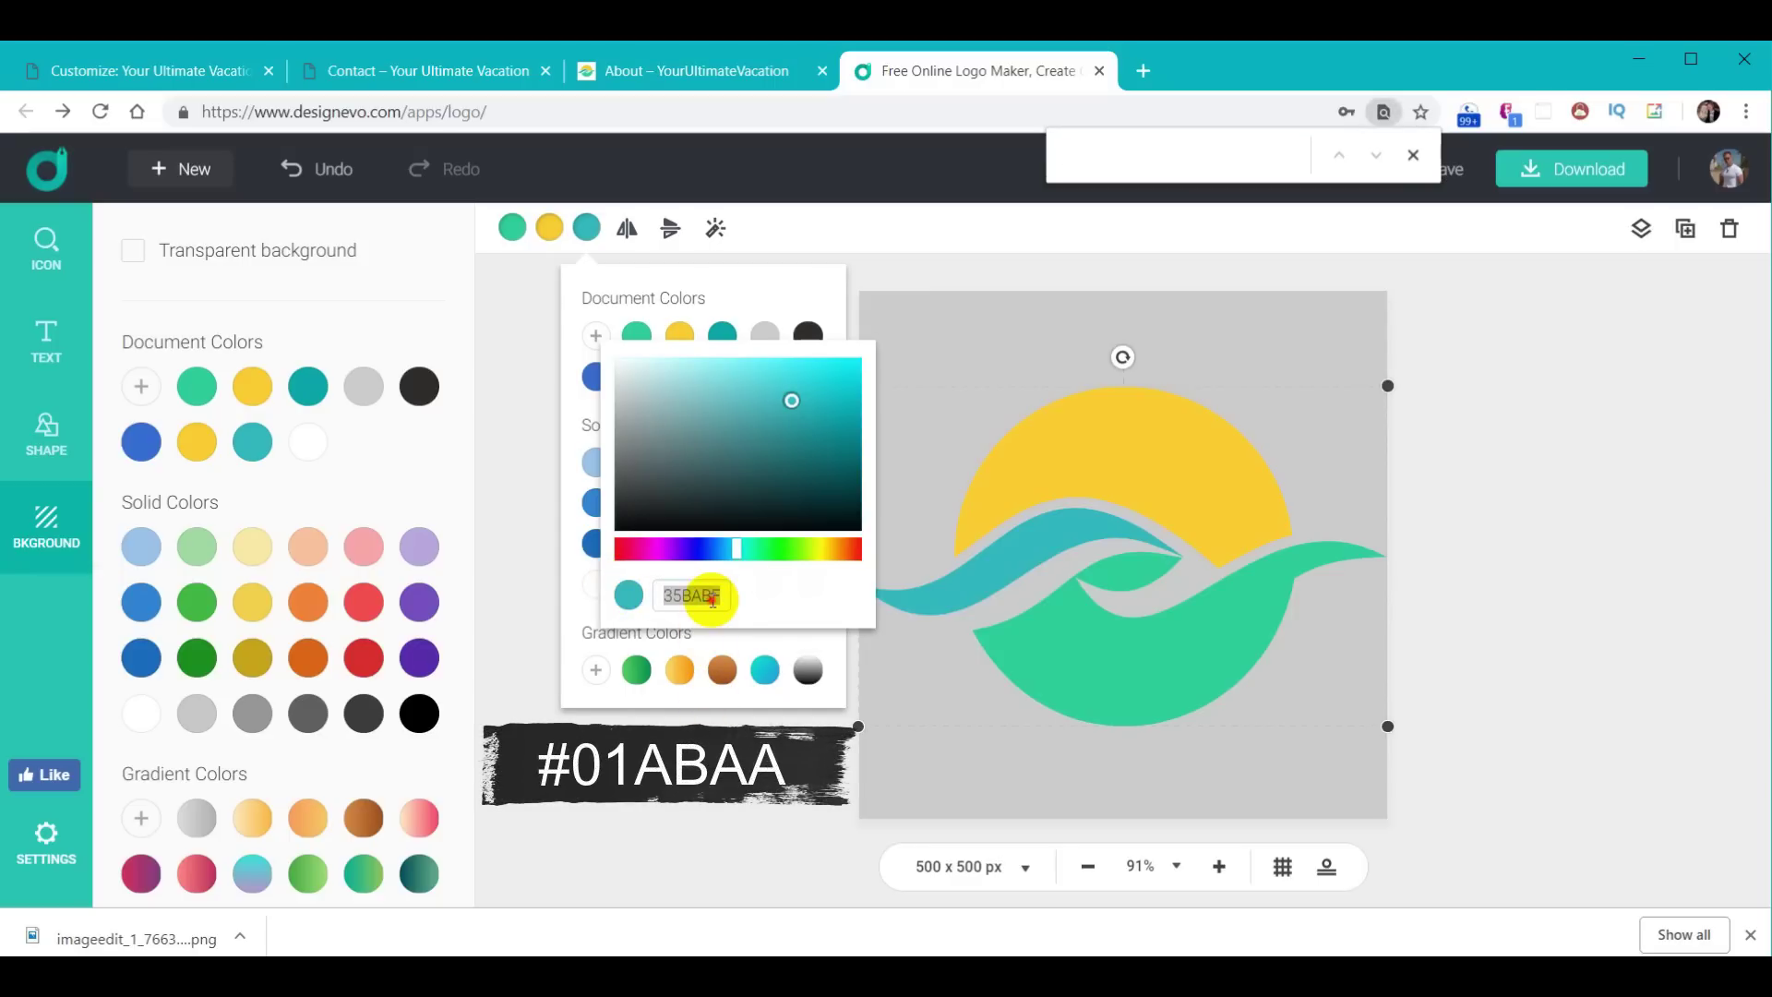
{"action": "left_click_drag", "start_coordinate": [724, 595], "coordinate": [654, 595]}
{"action": "type", "text": "01ABAA"}
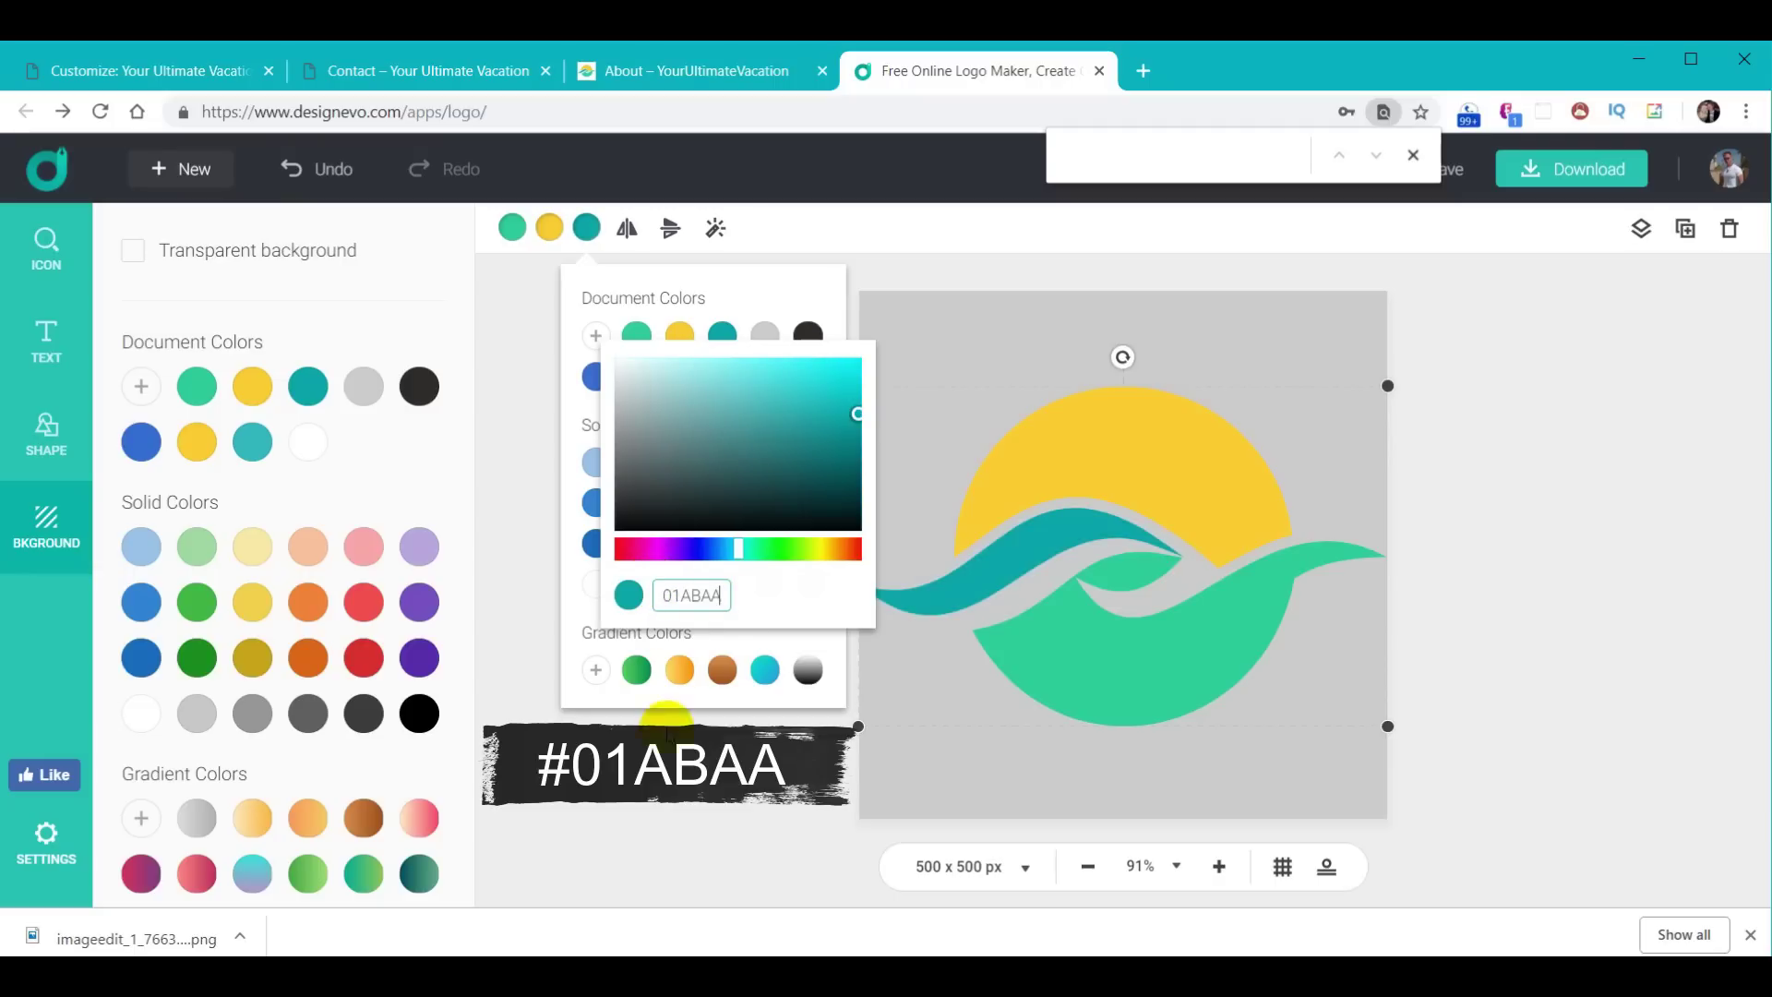
{"action": "key", "text": "Return"}
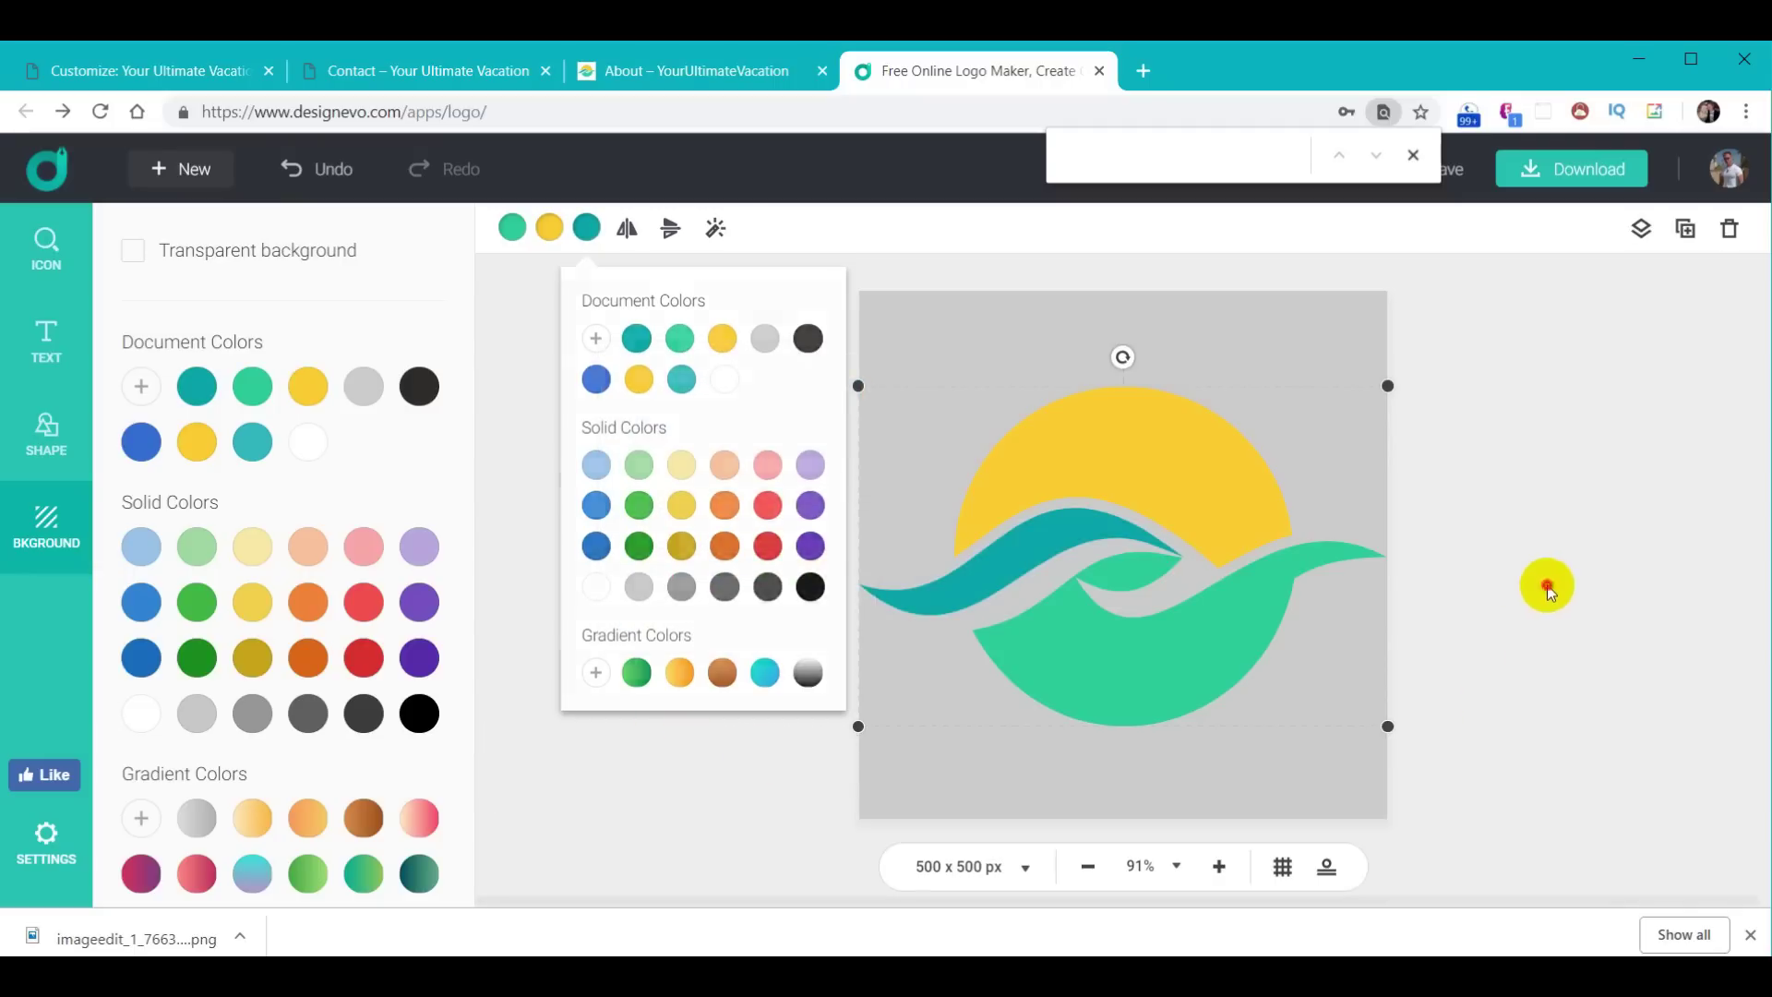
{"action": "left_click", "coordinate": [1547, 589]}
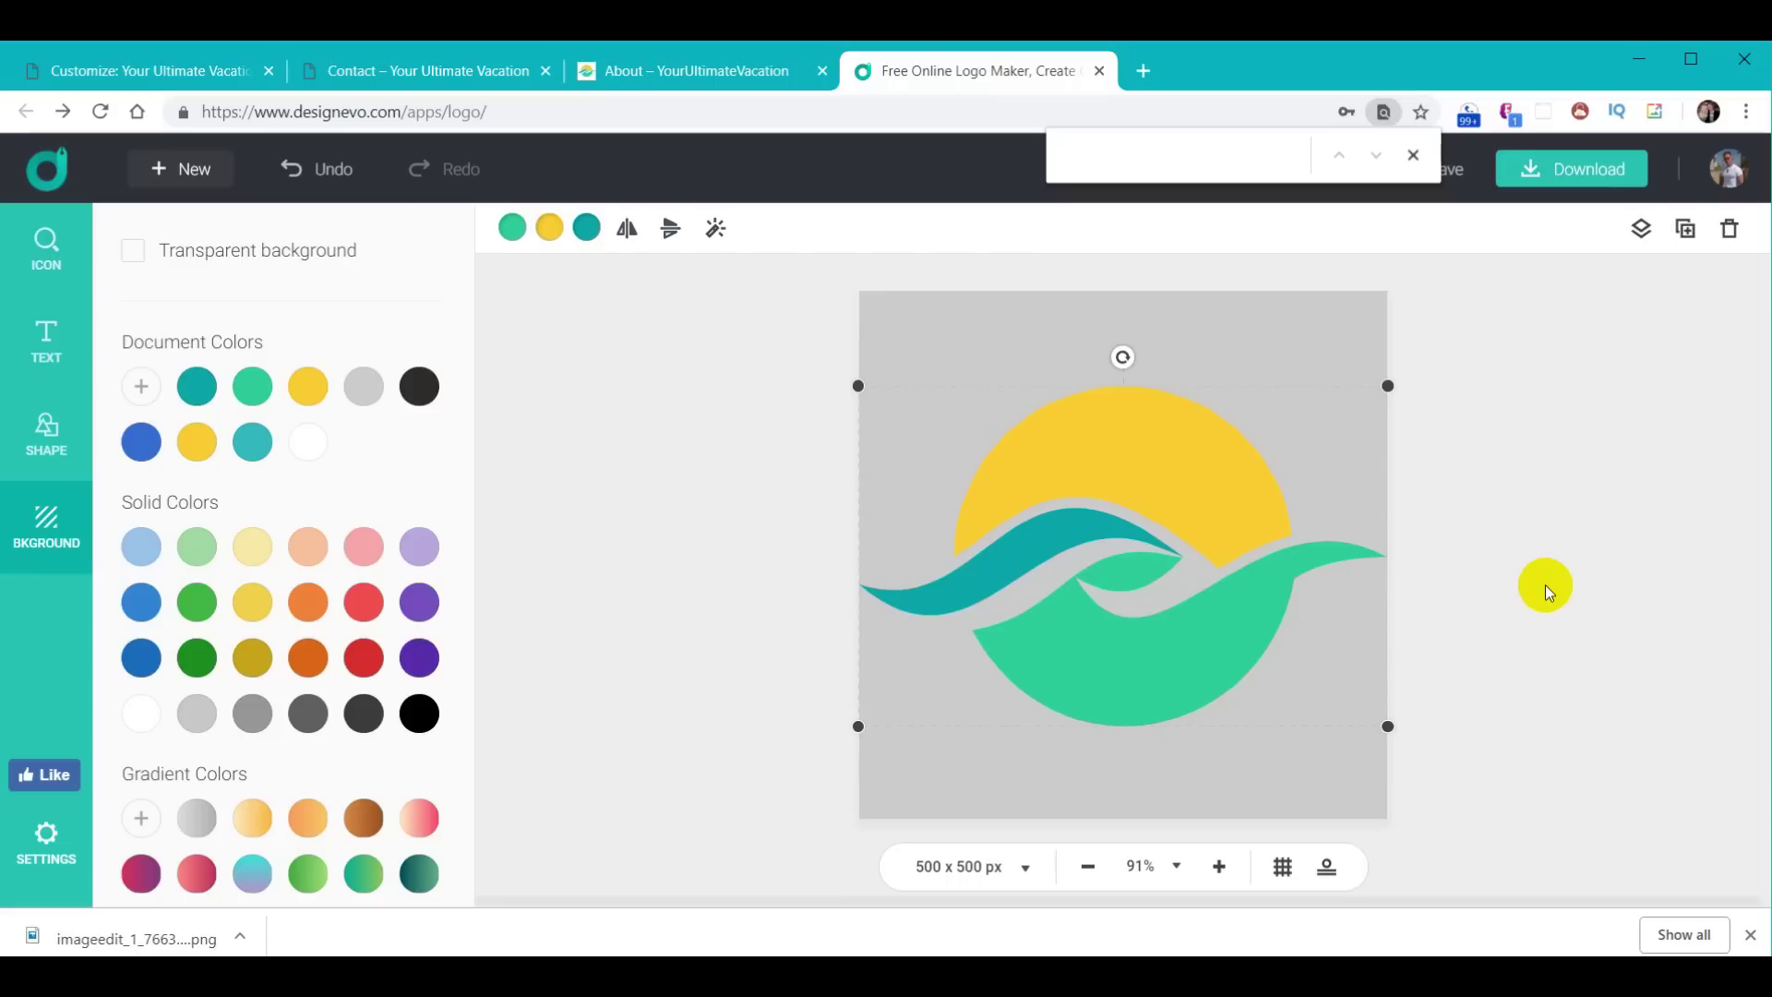
{"action": "left_click", "coordinate": [1545, 584]}
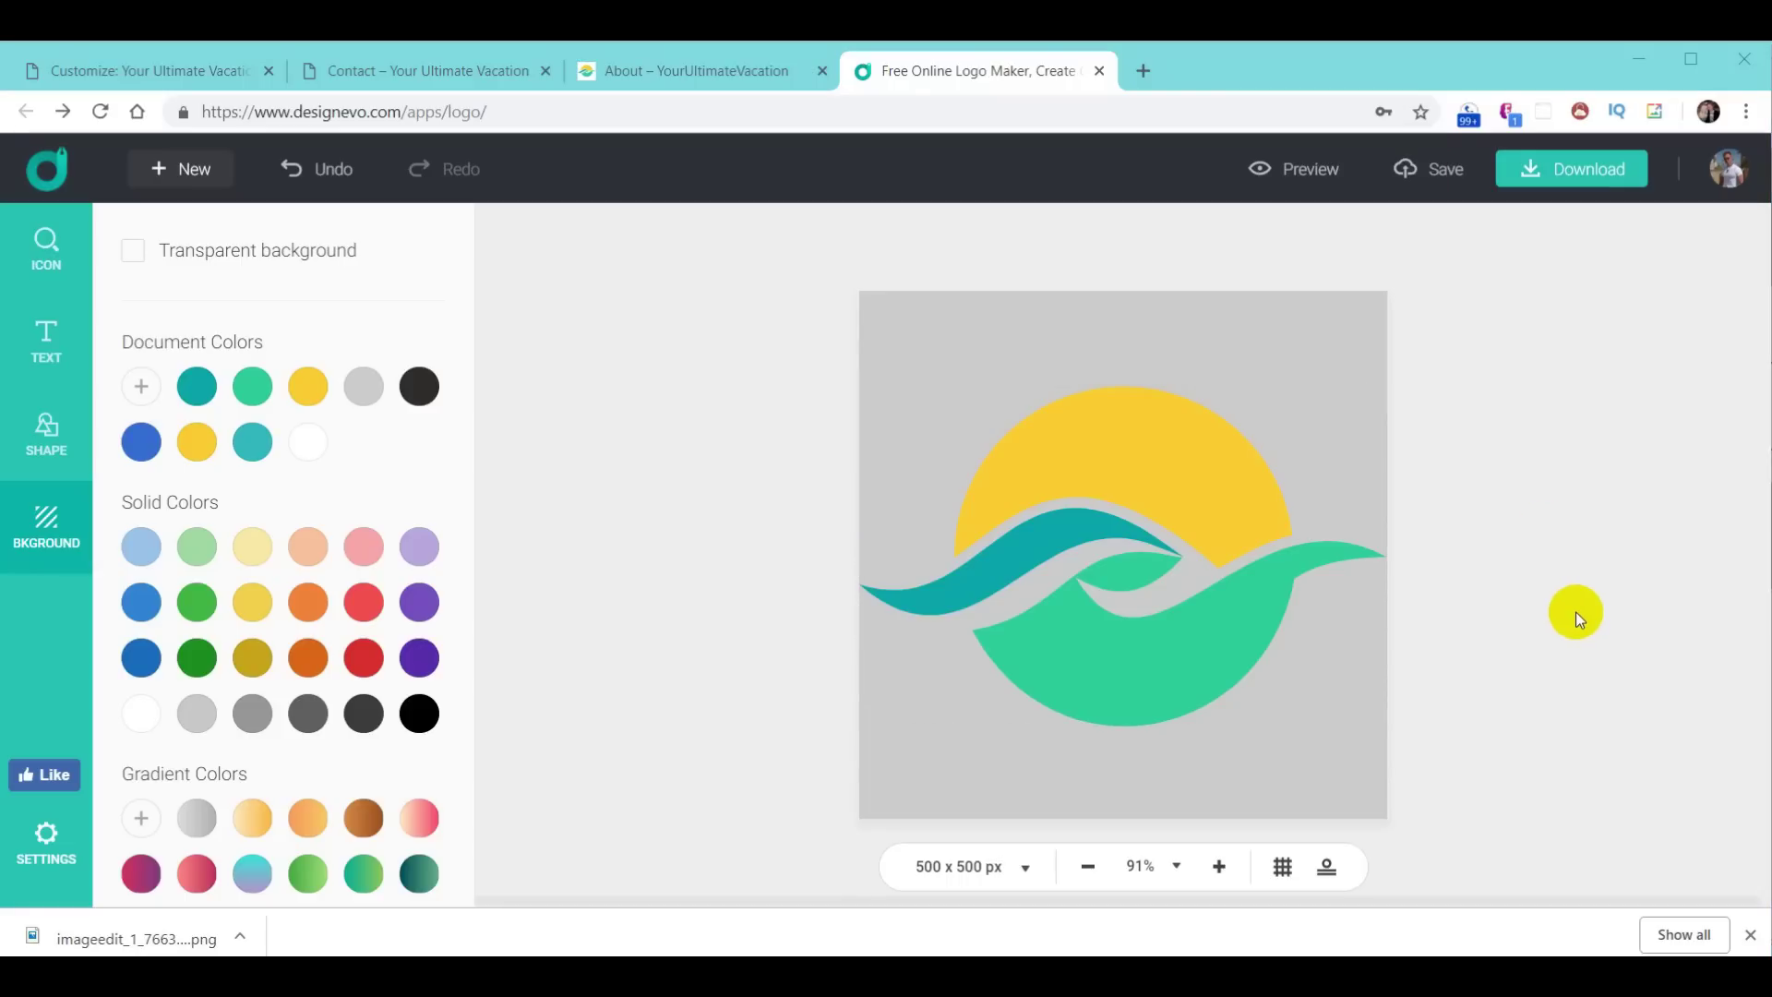
Step: Download the low-resolution free version of the logo, agreeing to give credit
{"action": "left_click", "coordinate": [1574, 173]}
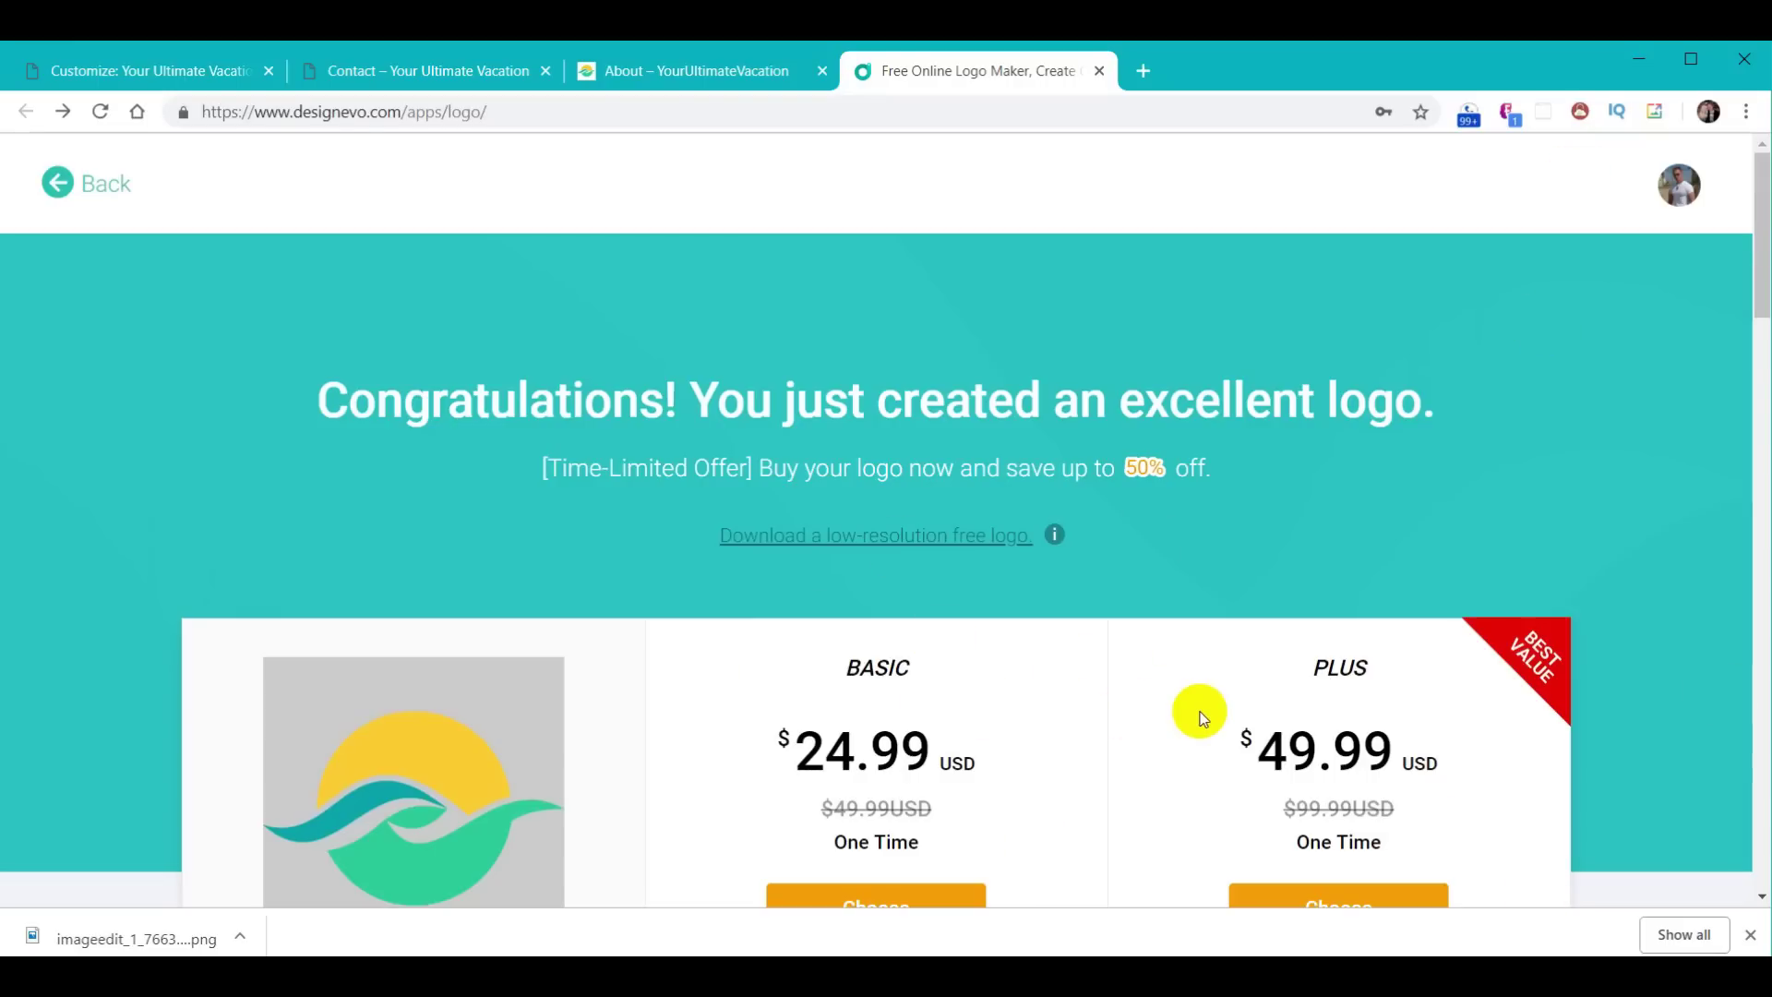
{"action": "left_click", "coordinate": [903, 535]}
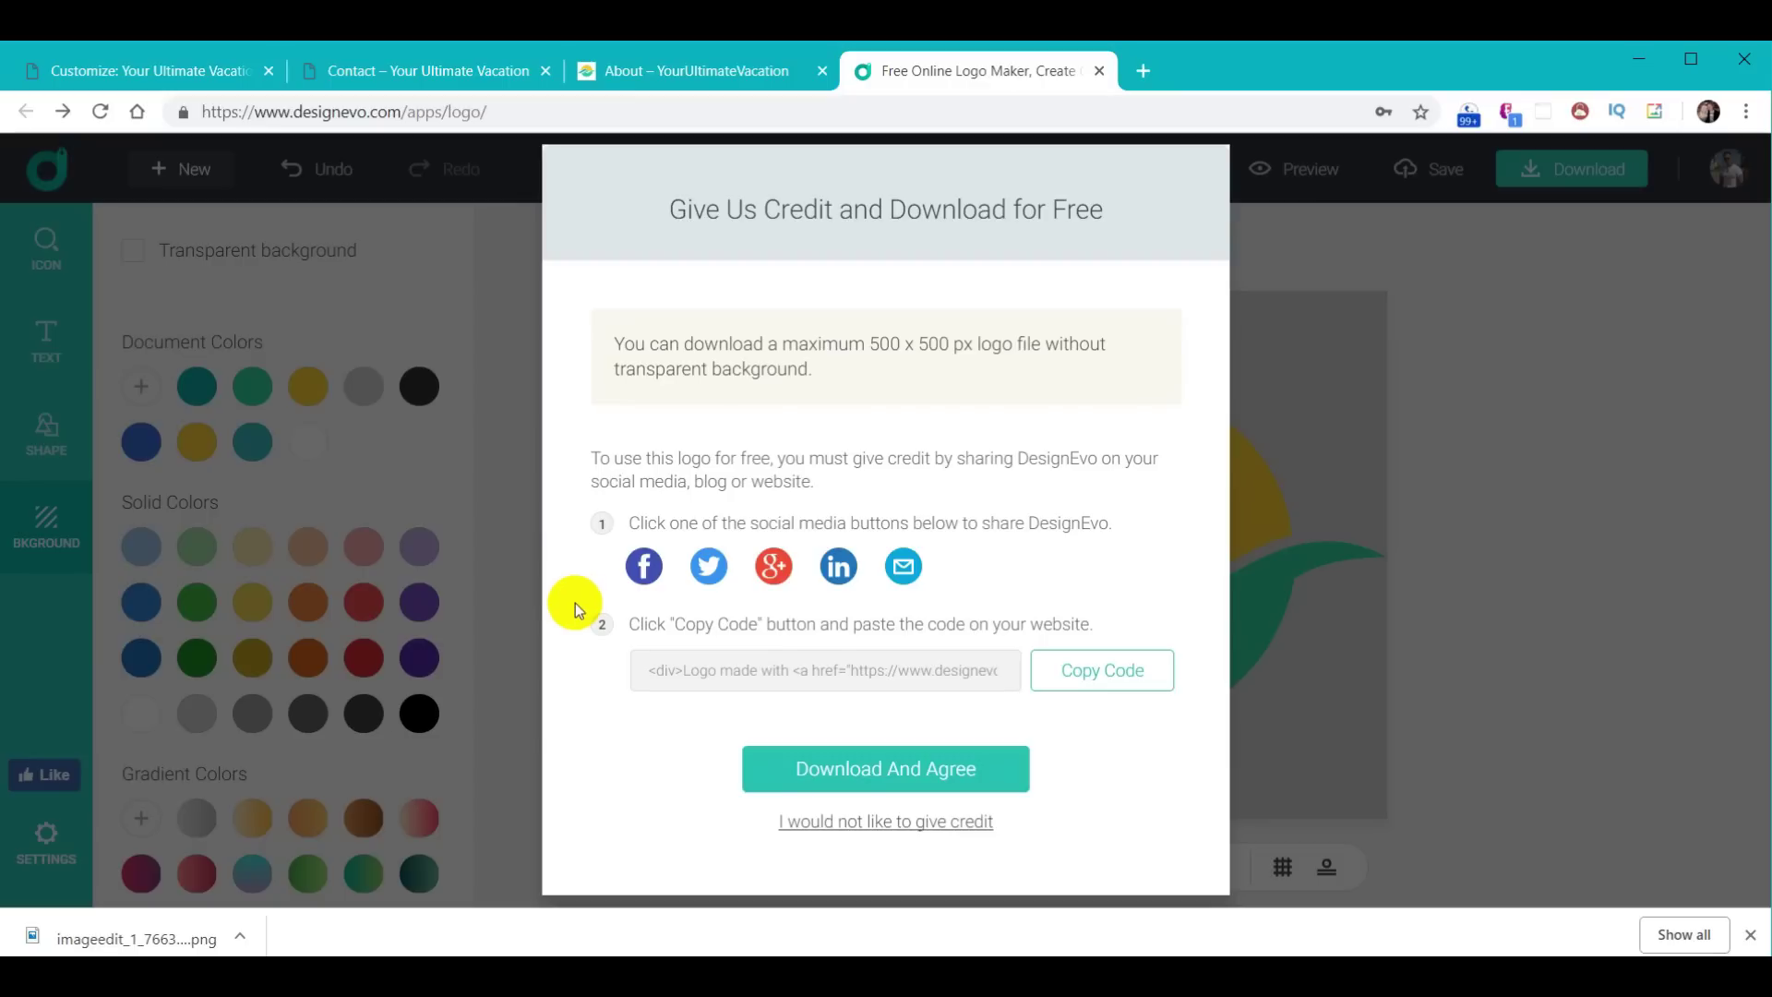
{"action": "left_click", "coordinate": [900, 769]}
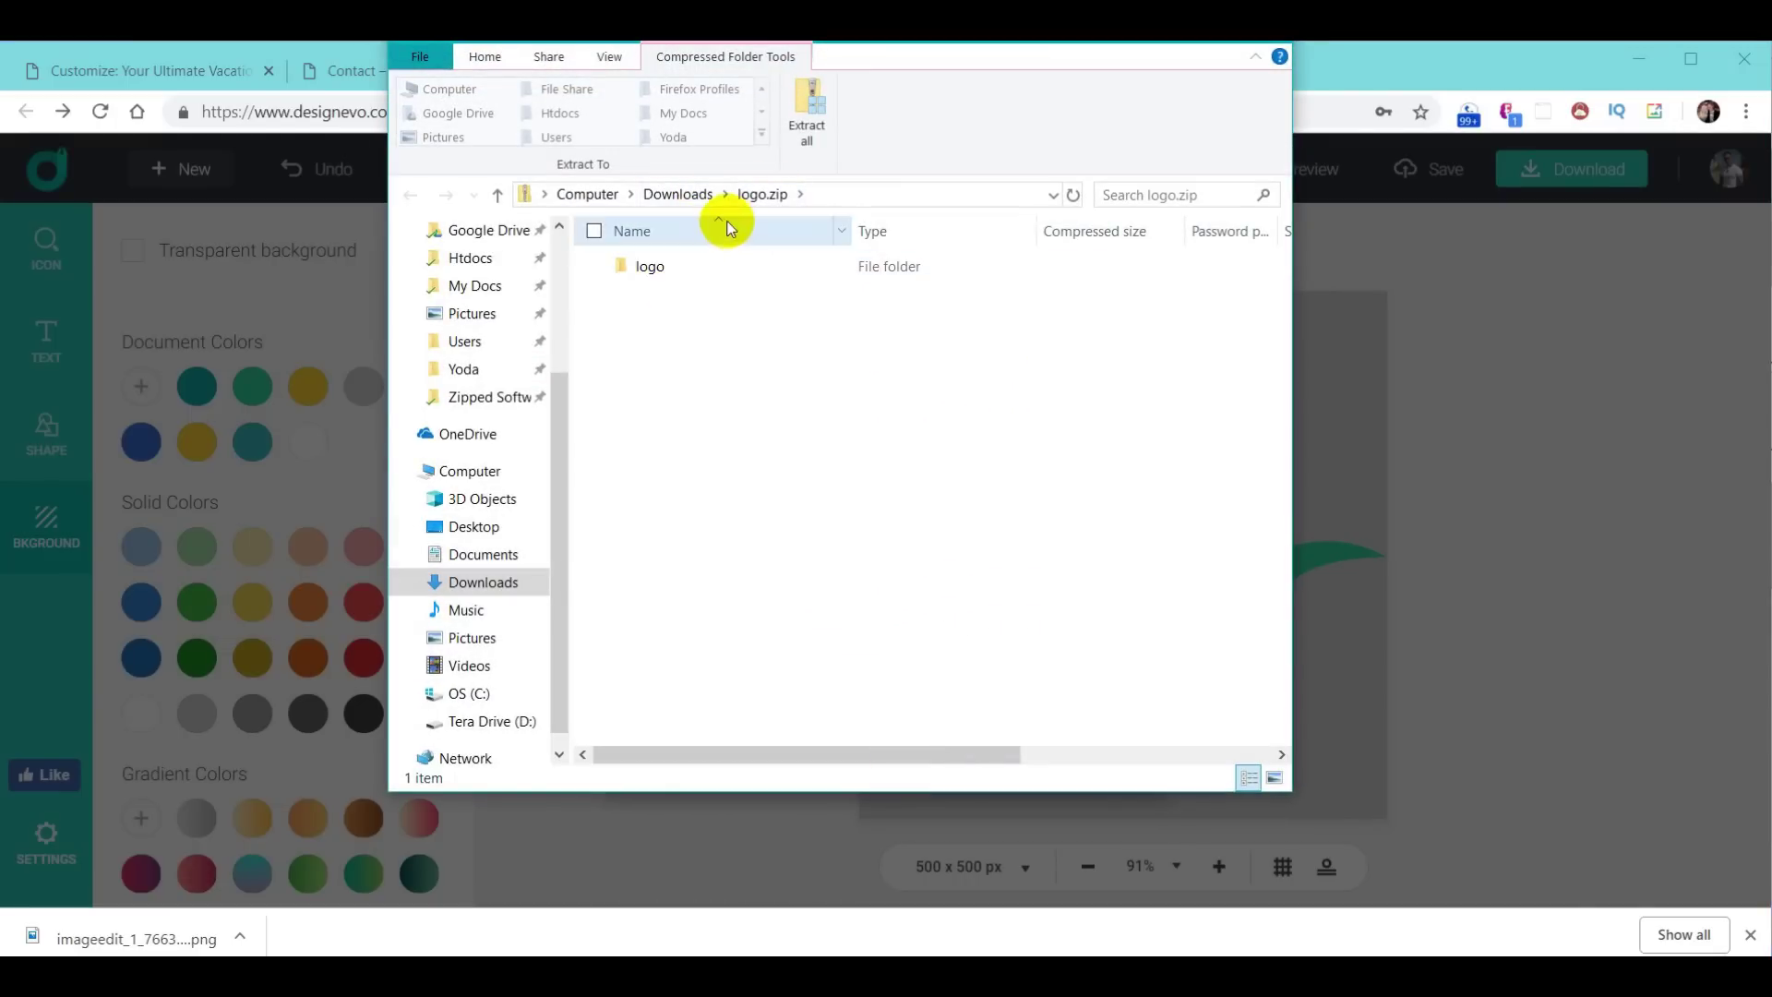
Step: Copy logo.png from the logo folder inside logo.zip into the Downloads folder
{"action": "double_click", "coordinate": [648, 266]}
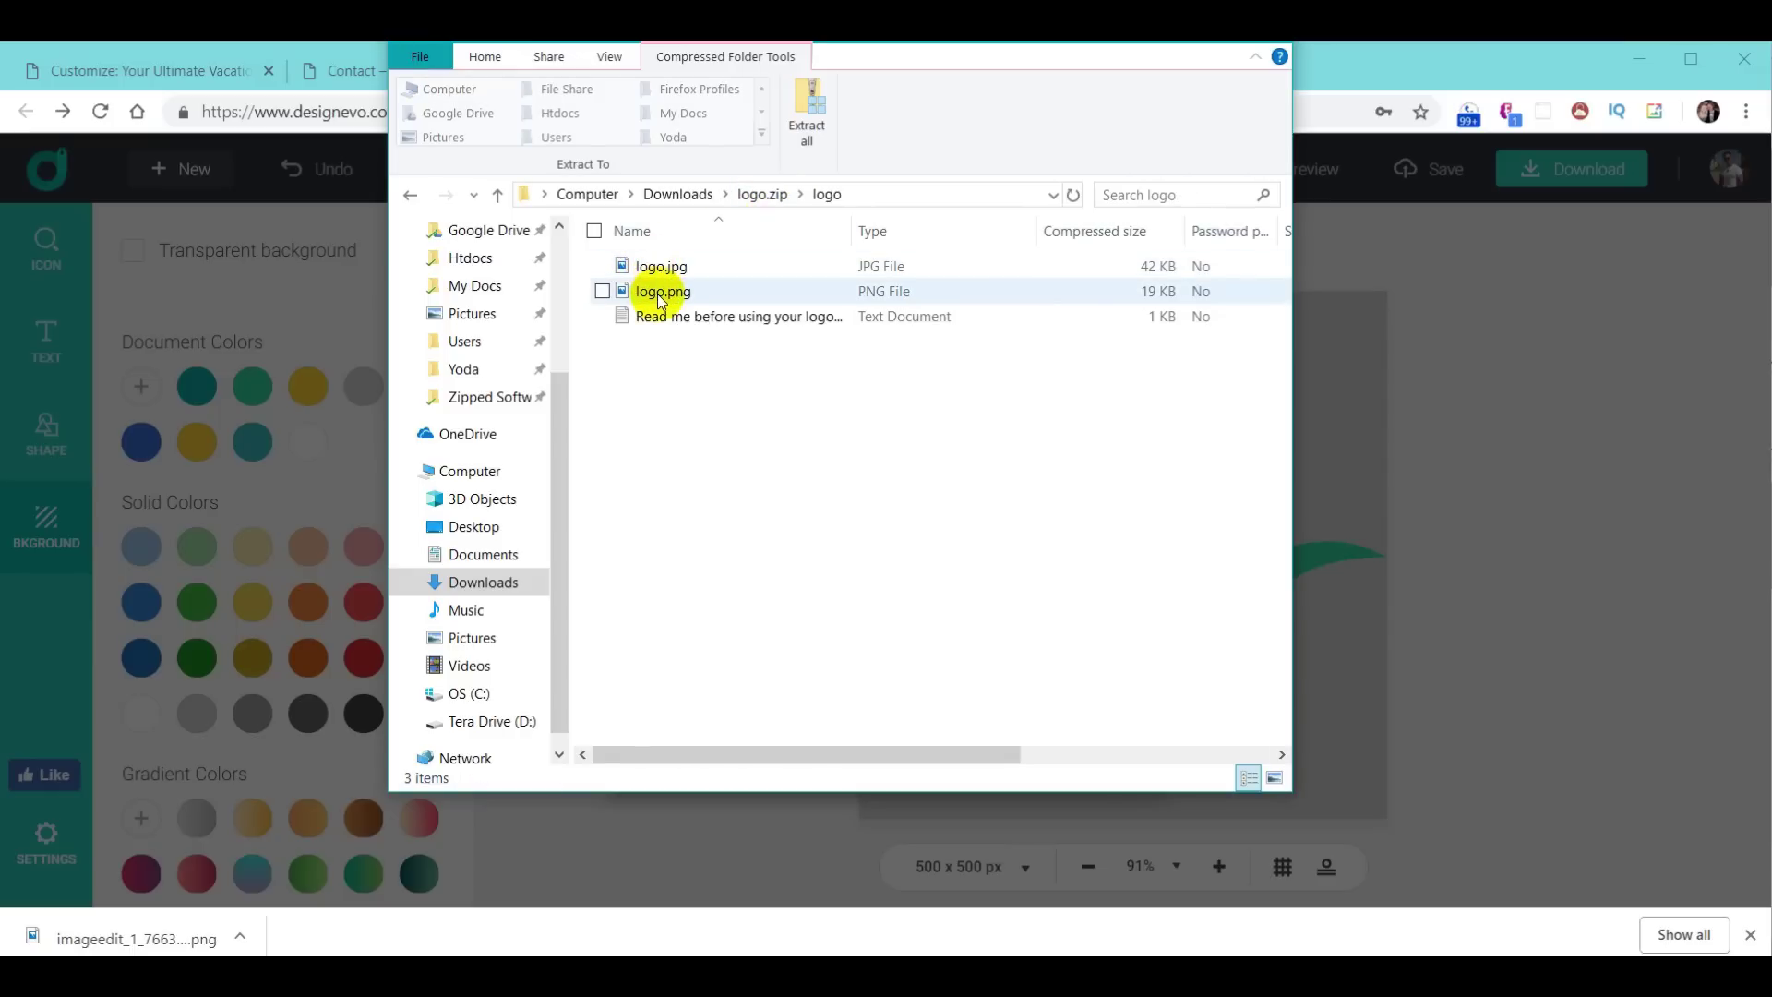
{"action": "right_click", "coordinate": [657, 294]}
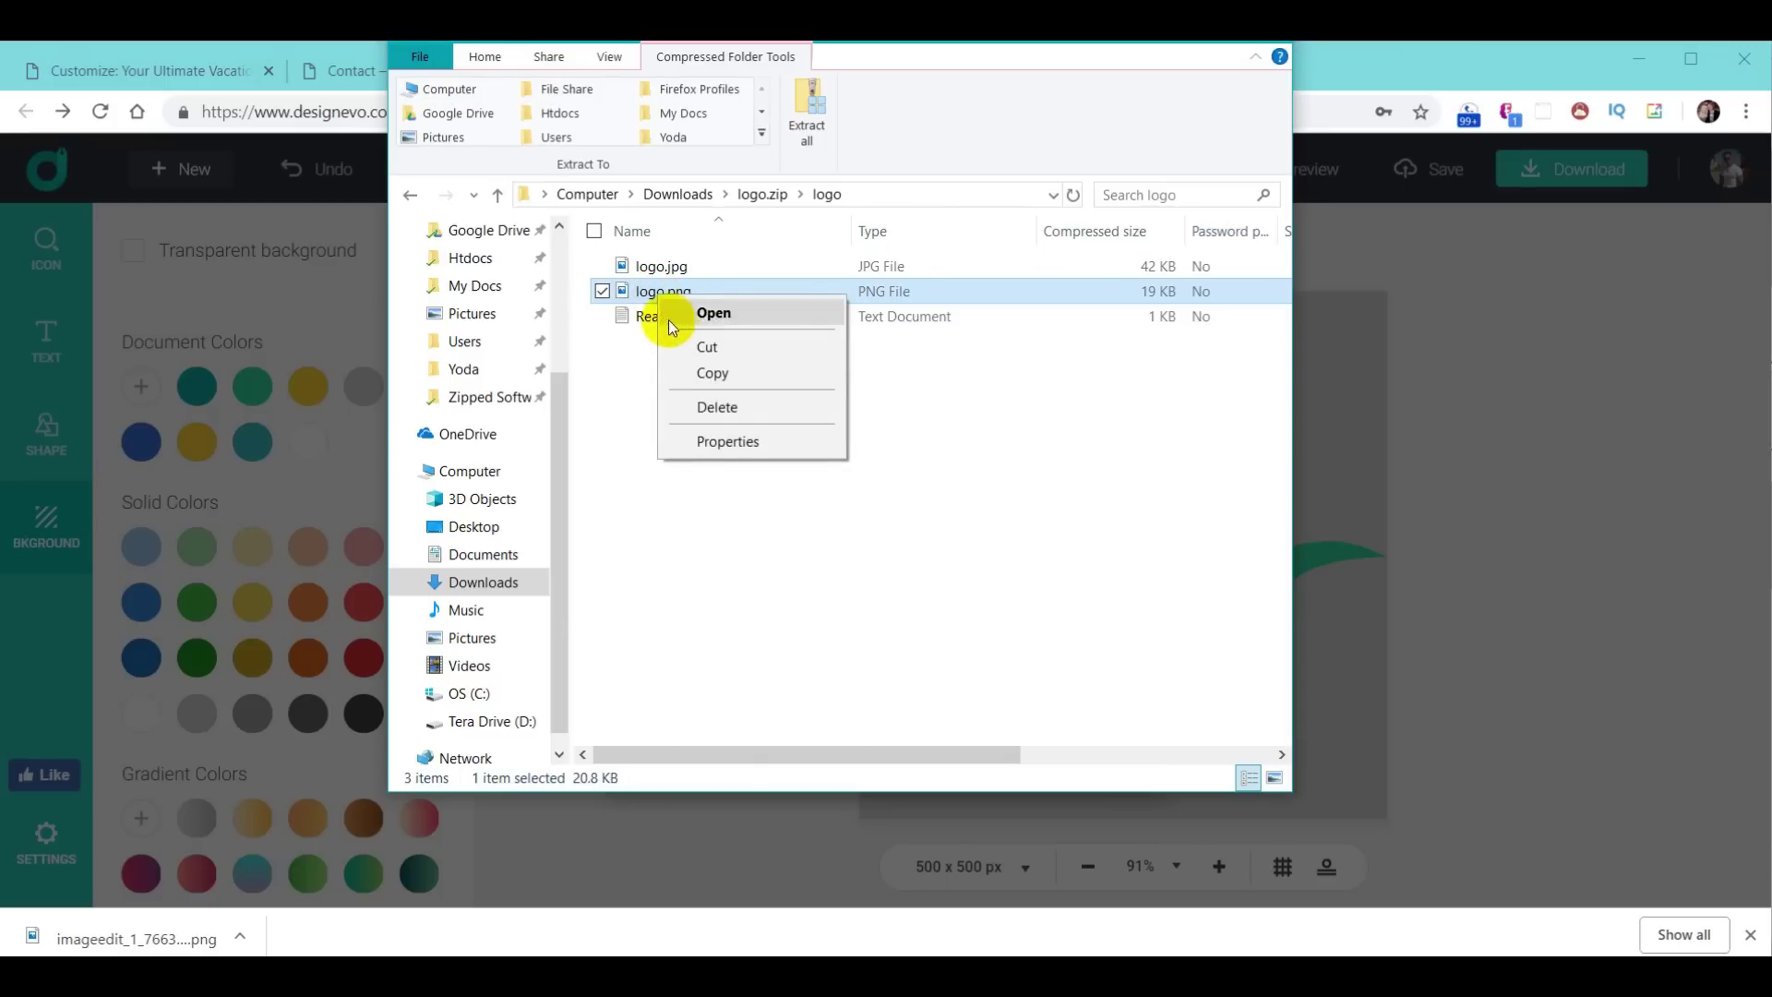
{"action": "left_click", "coordinate": [725, 373]}
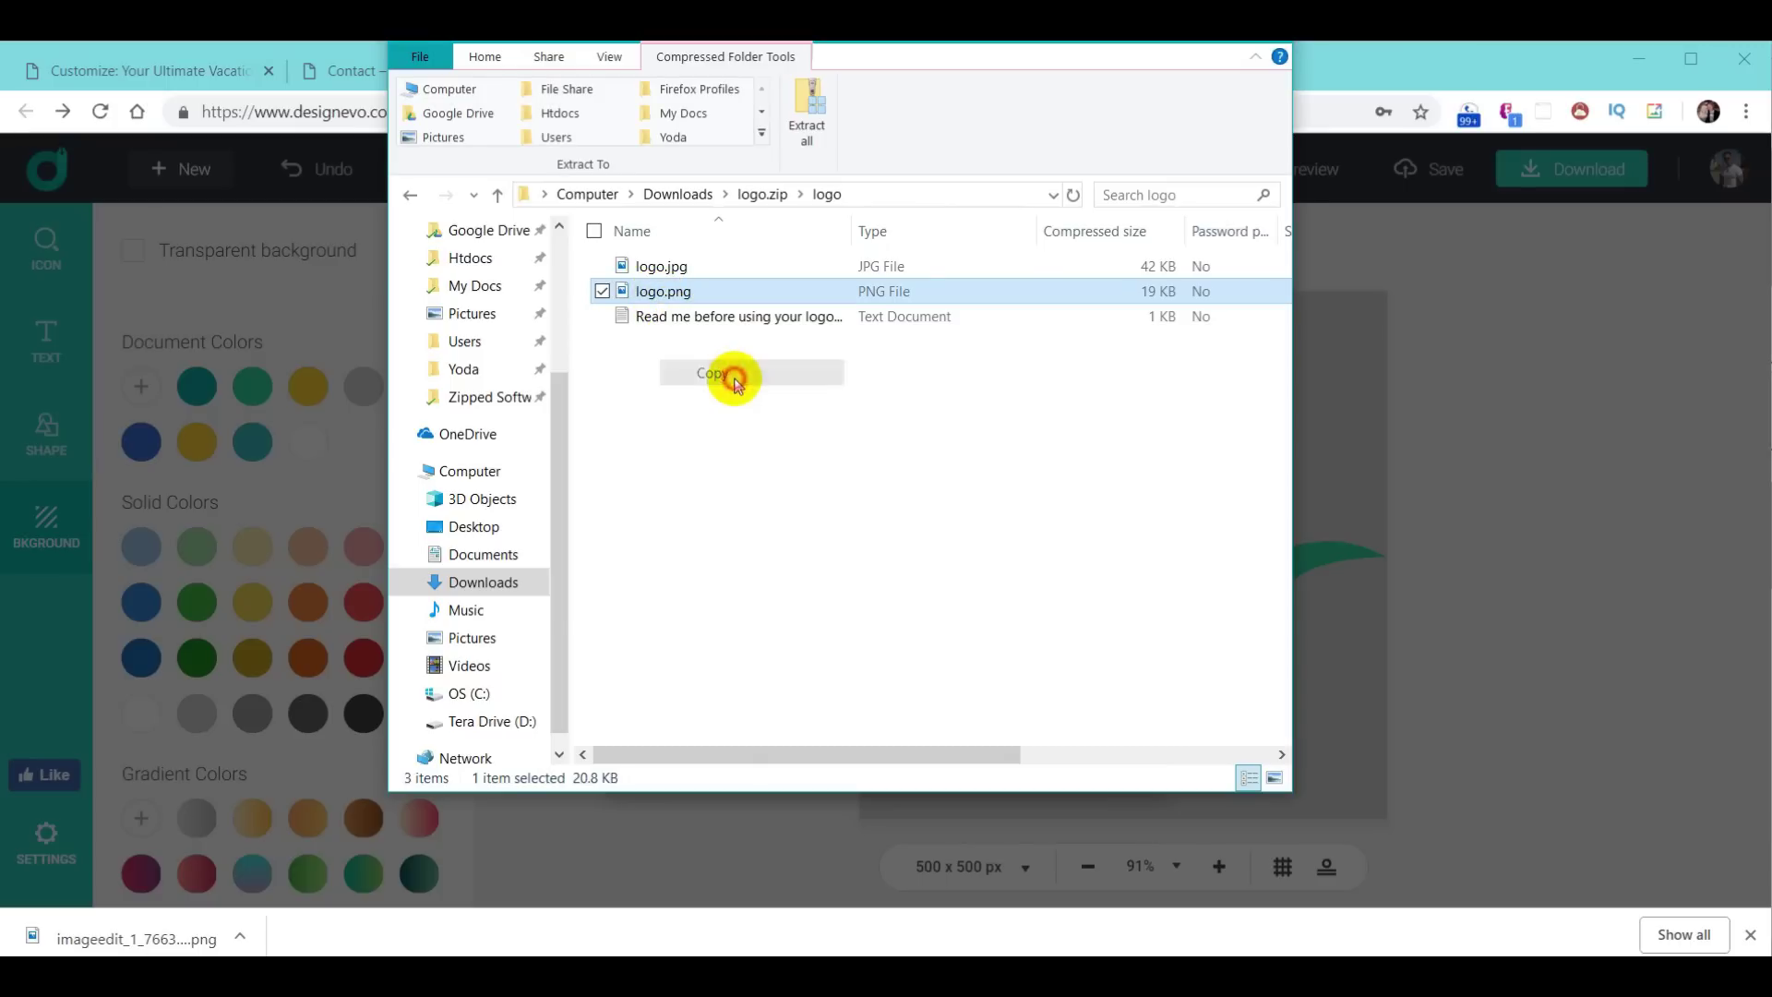
{"action": "left_click", "coordinate": [678, 193]}
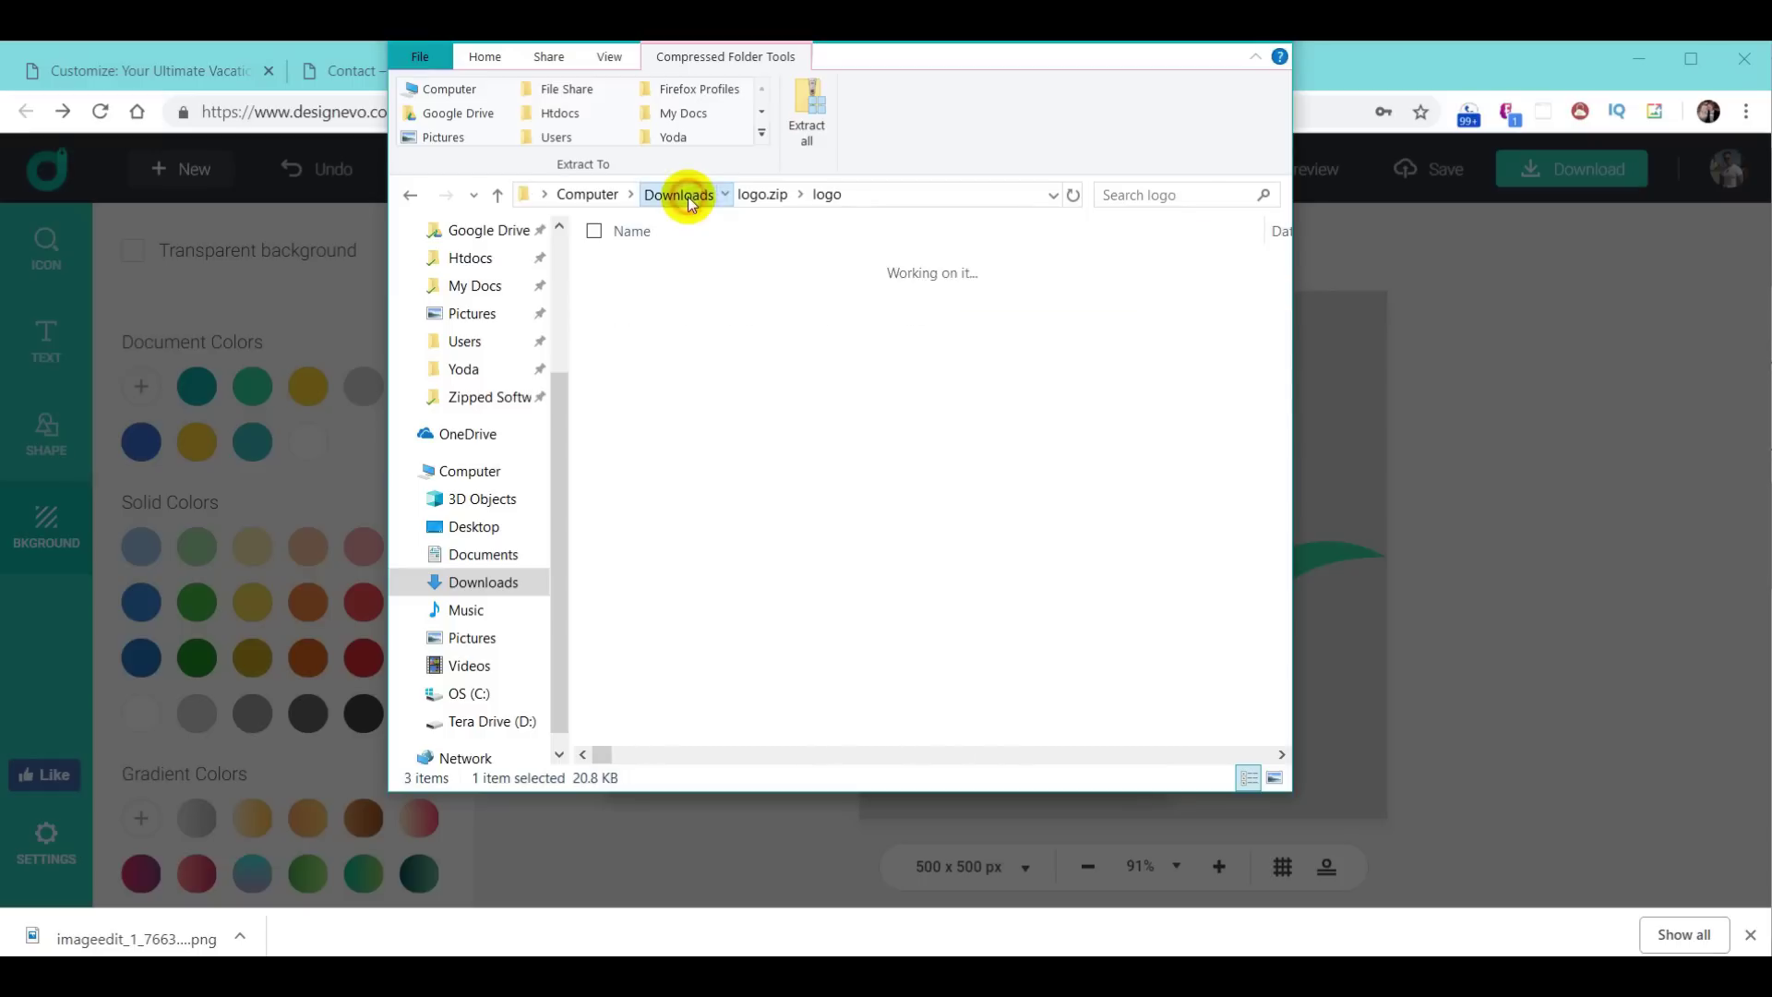
{"action": "right_click", "coordinate": [706, 457]}
{"action": "left_click", "coordinate": [762, 623]}
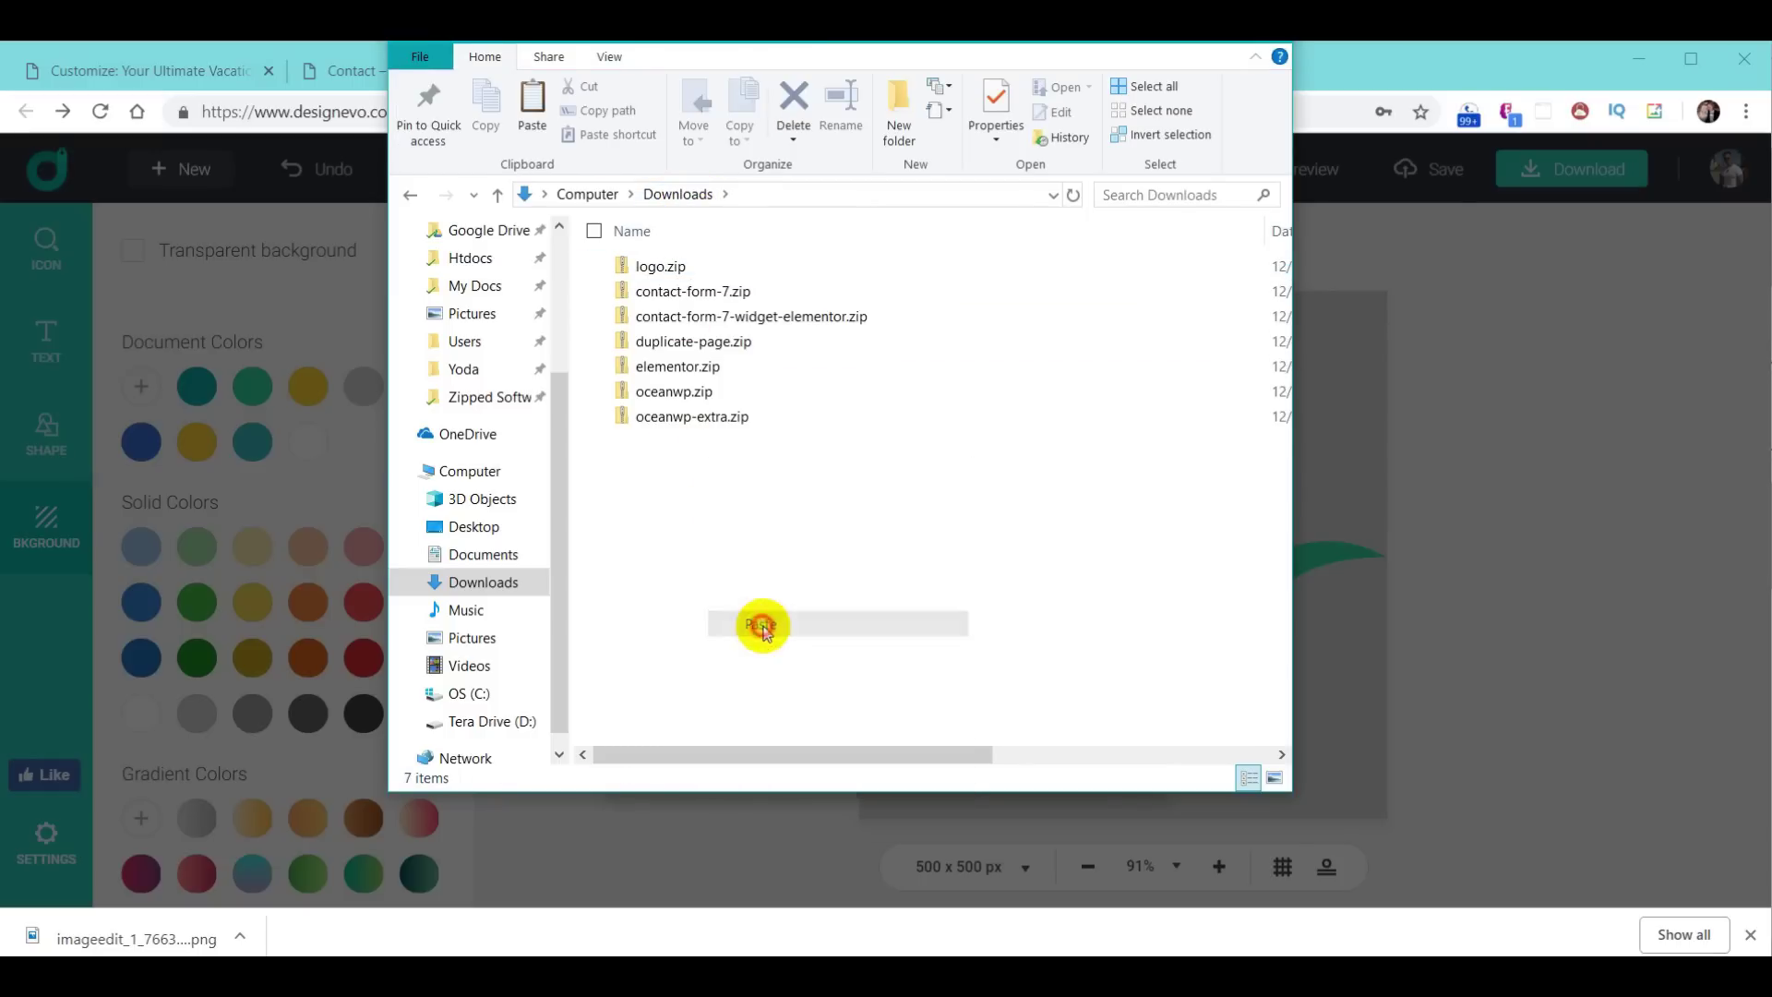
Step: Delete logo.zip from Downloads and rename logo.png as logo-free.png
{"action": "left_click", "coordinate": [667, 265]}
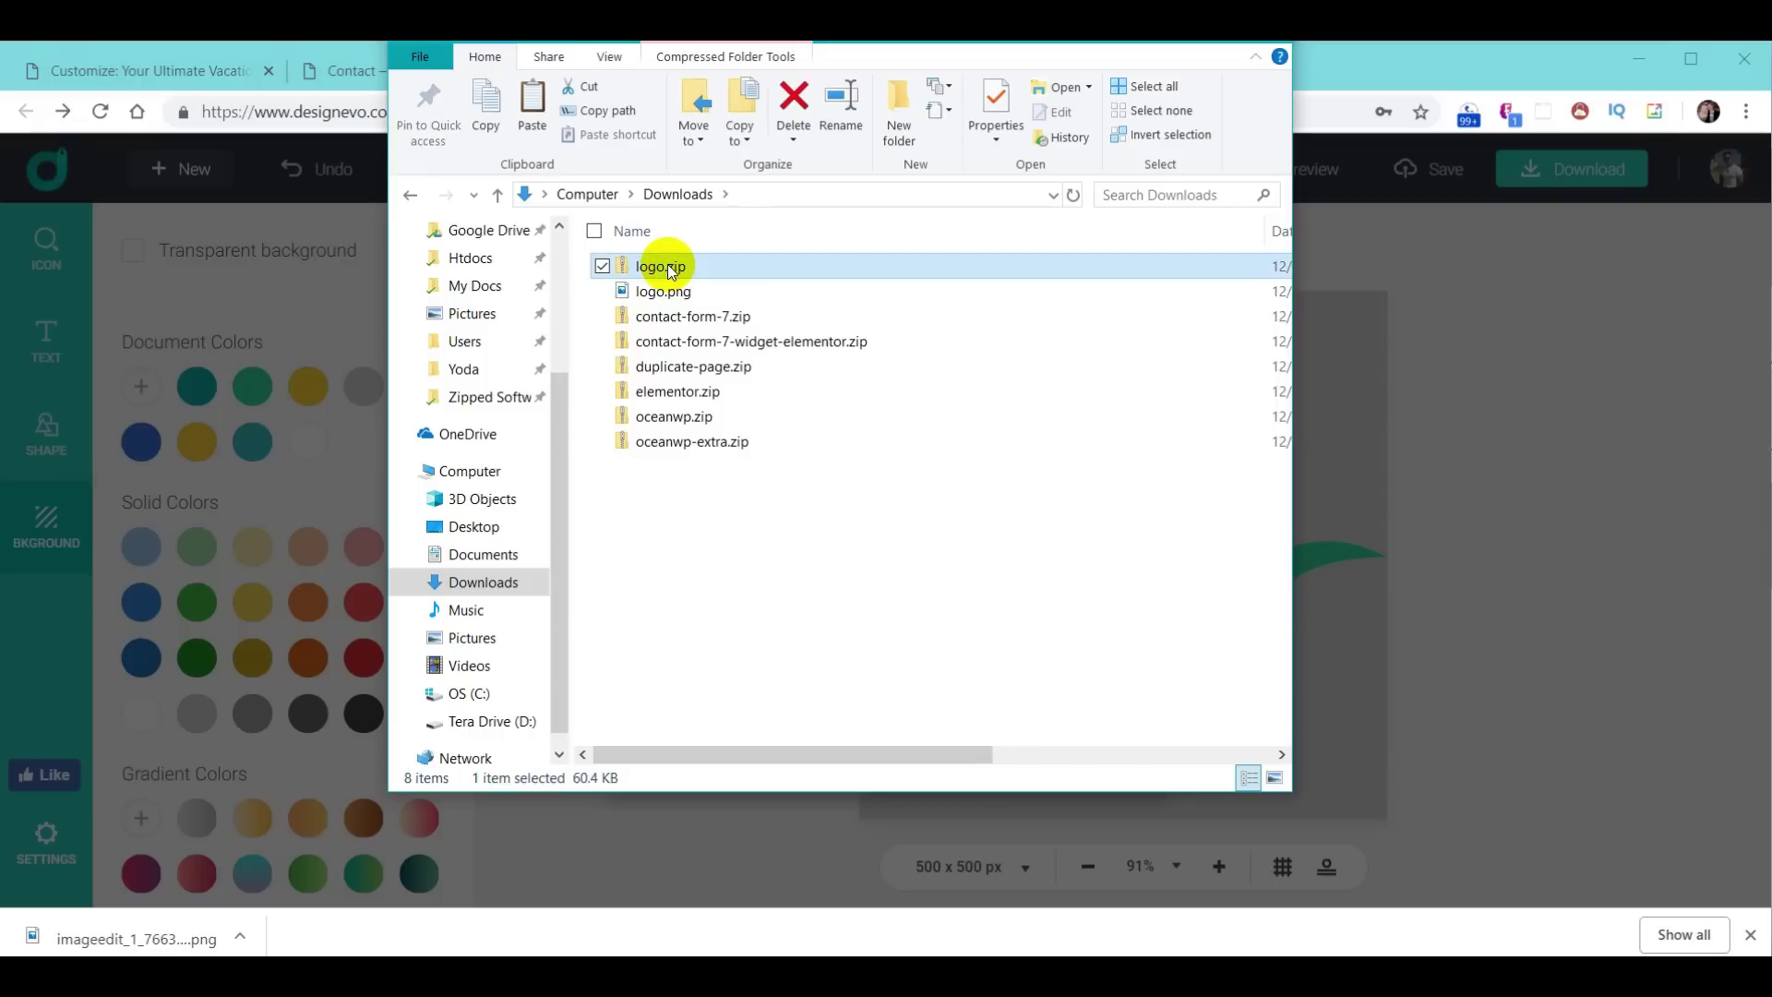
{"action": "key", "text": "Delete"}
{"action": "left_click", "coordinate": [667, 268]}
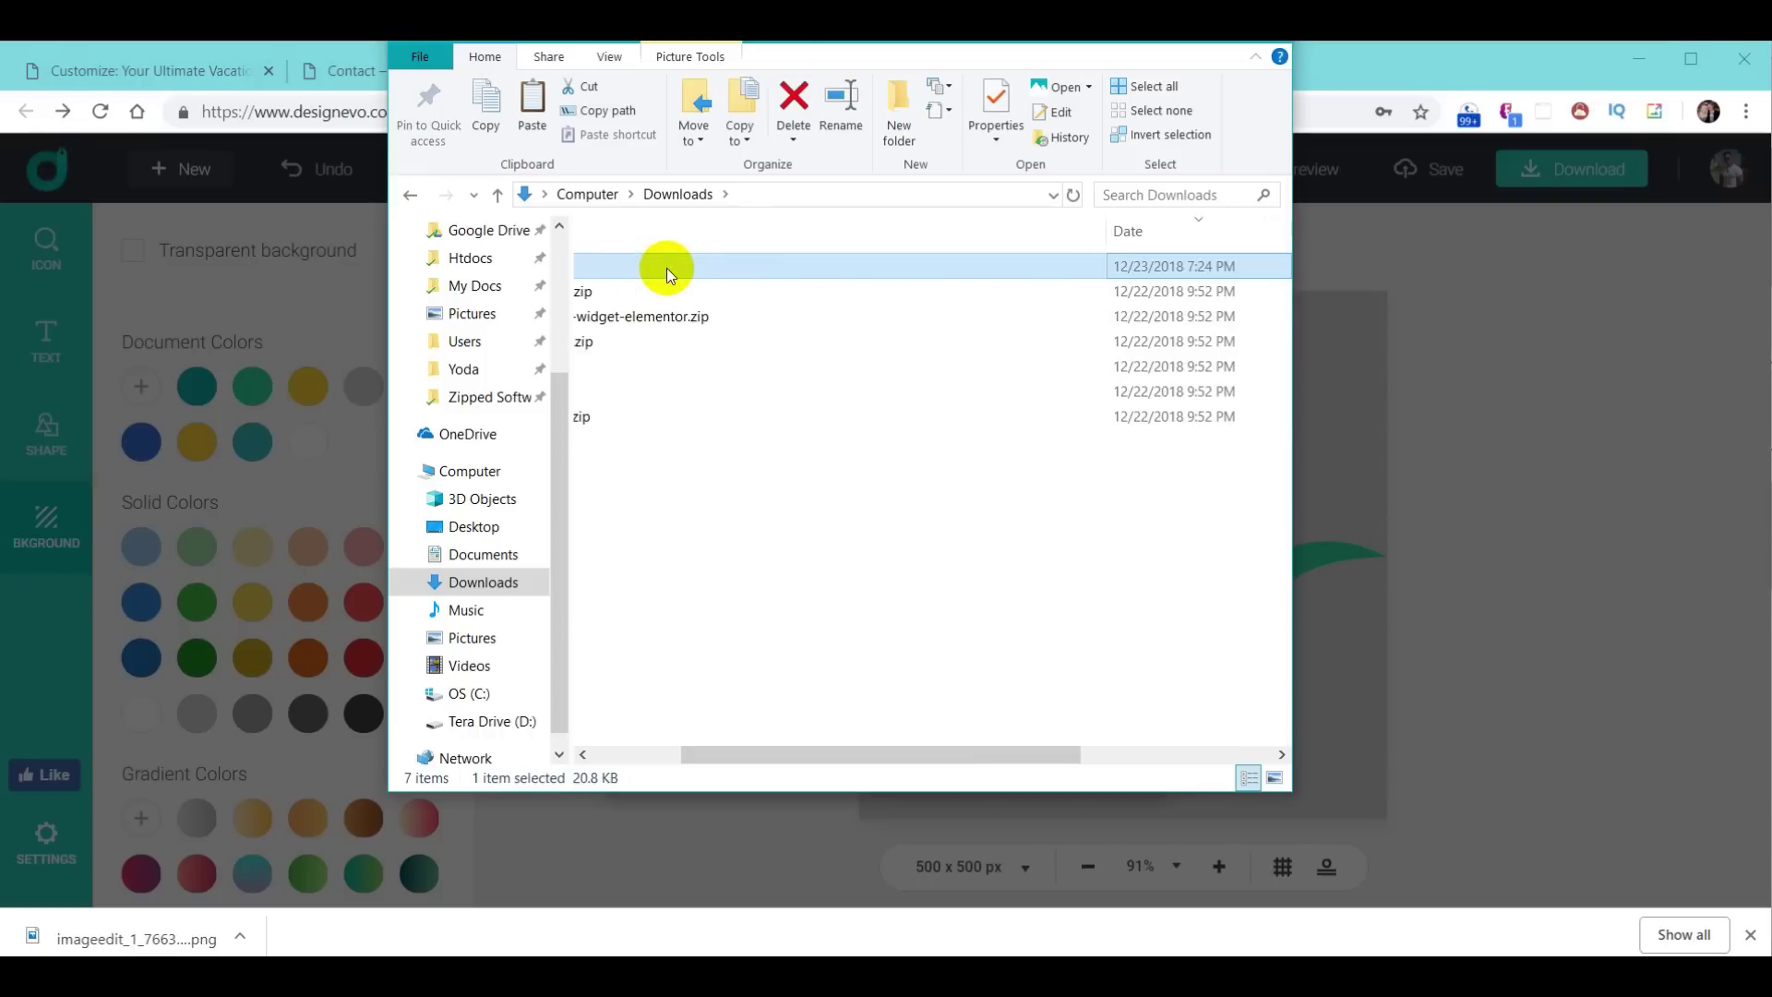
{"action": "left_click", "coordinate": [666, 268]}
{"action": "left_click", "coordinate": [666, 268]}
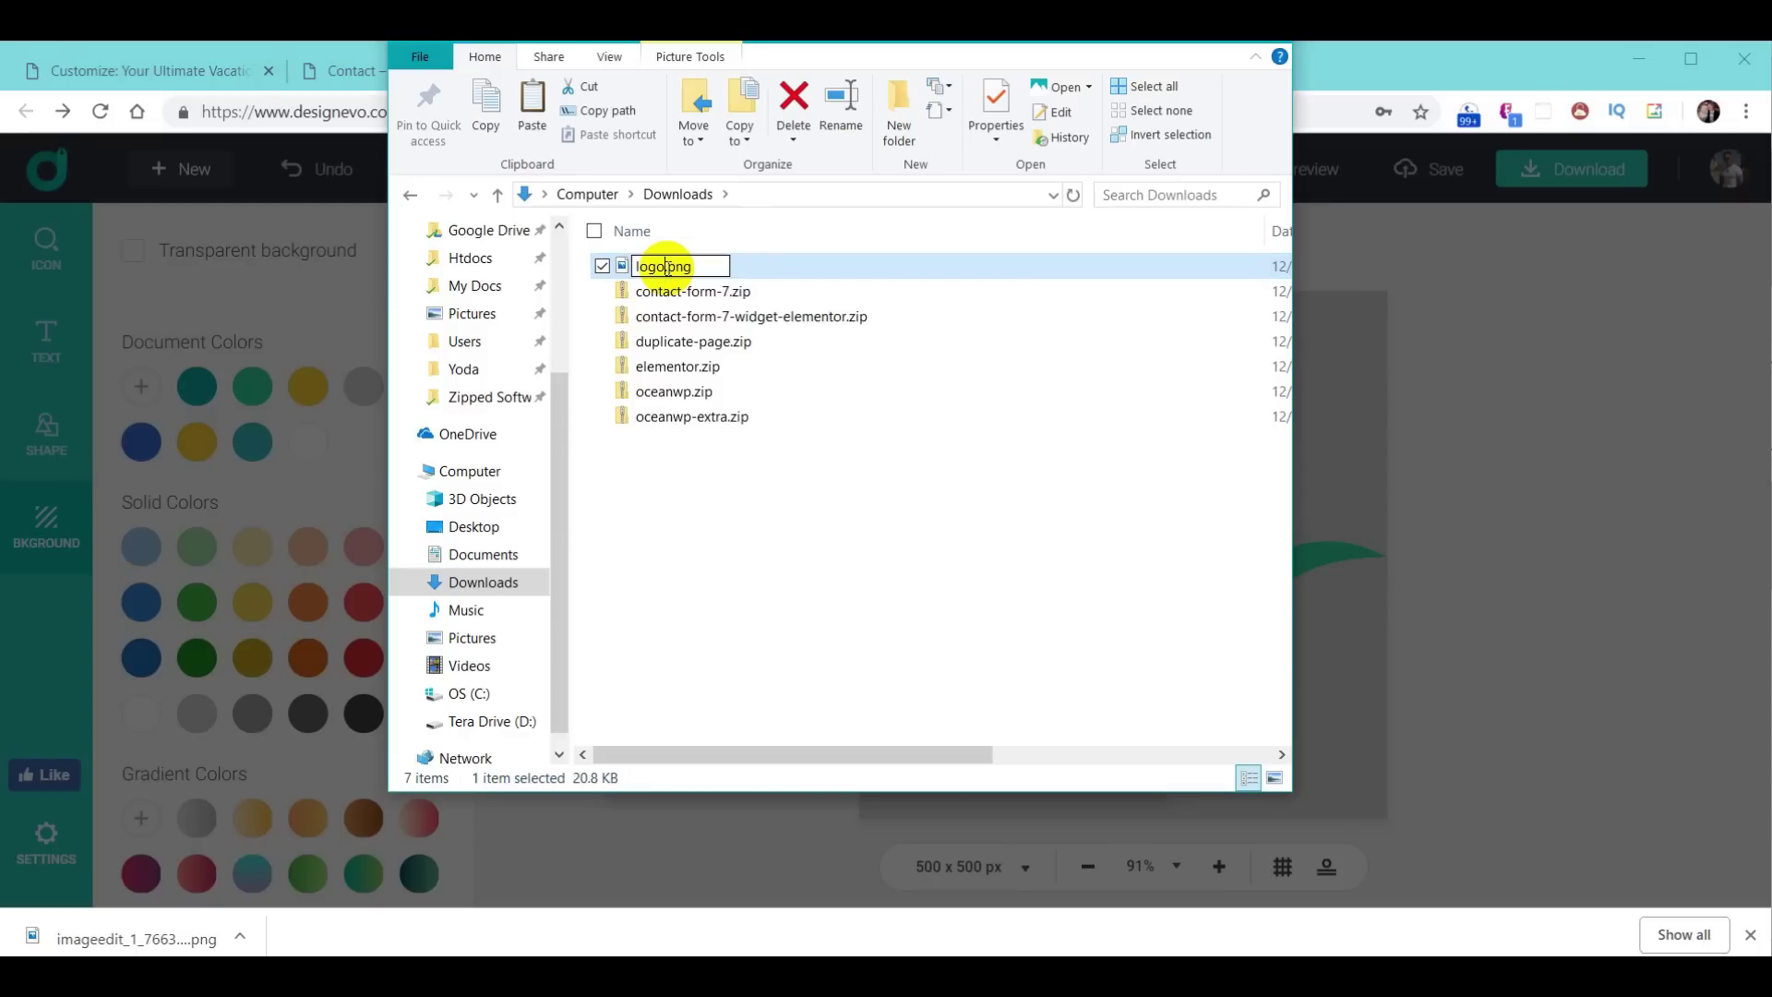
{"action": "type", "text": "-1"}
{"action": "type", "text": "ree"}
{"action": "left_click", "coordinate": [744, 518]}
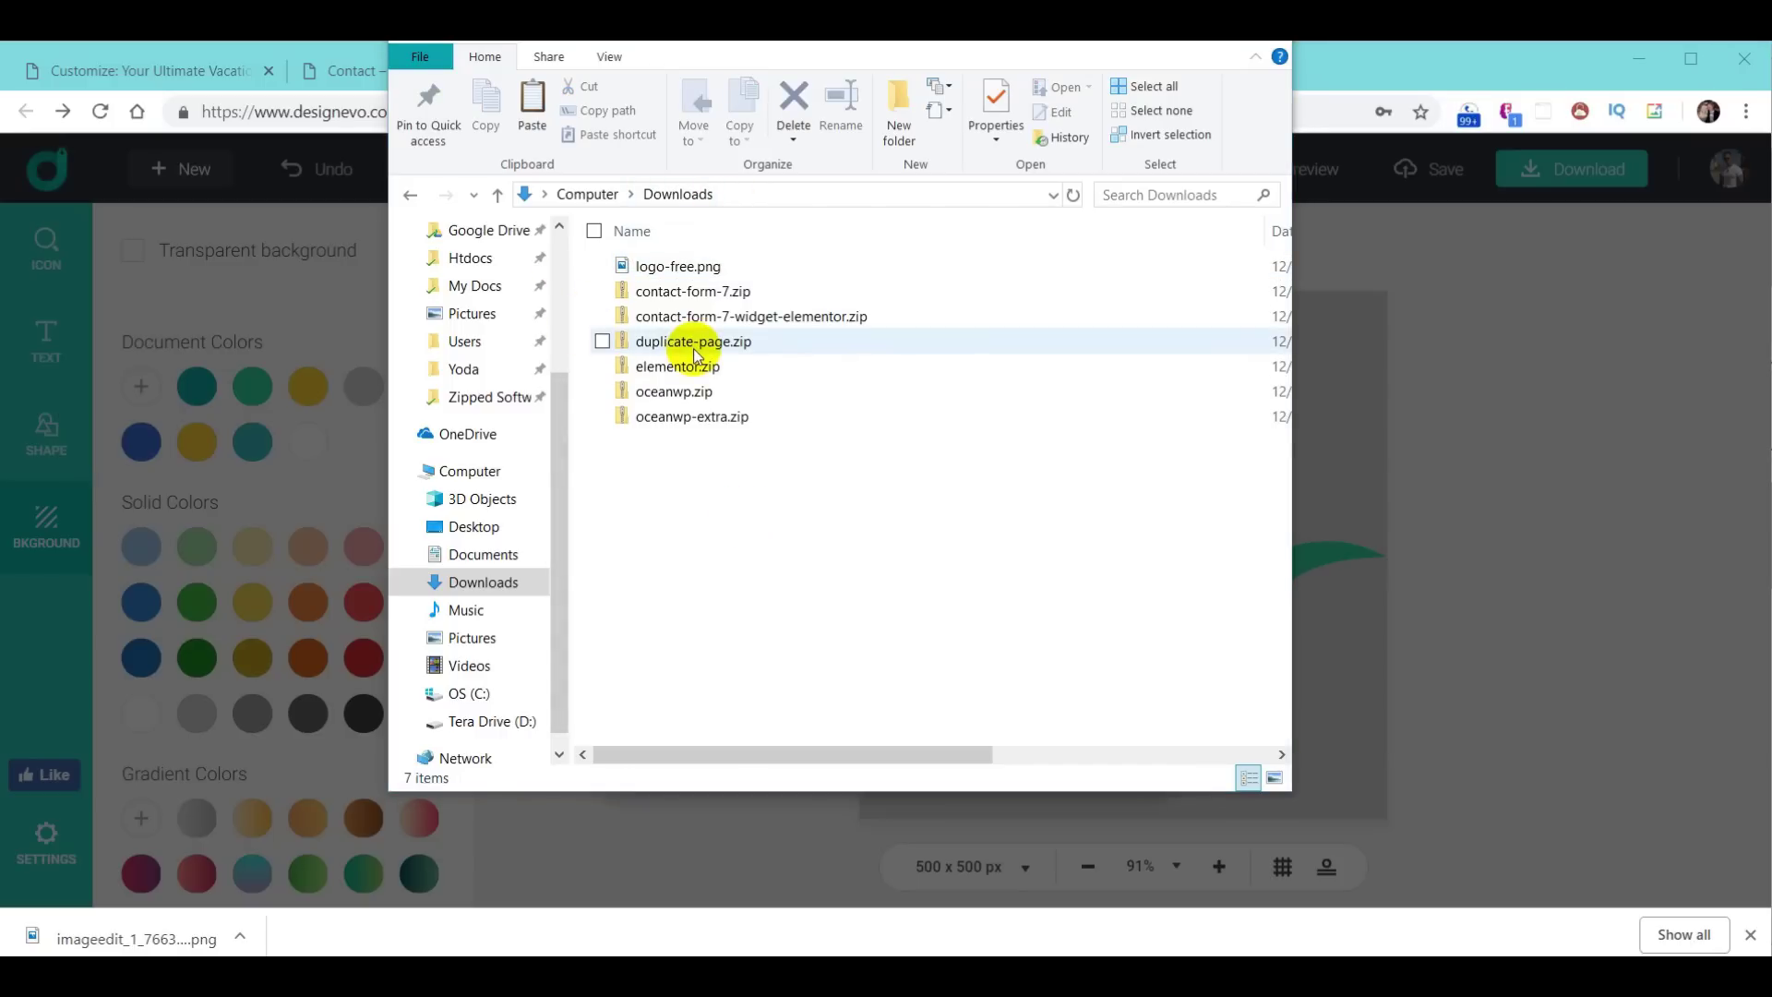
Step: Return to the browser, search for "luna pic" in a new tab and open LunaPic's Transparent tool
{"action": "left_click", "coordinate": [1449, 76]}
{"action": "left_click", "coordinate": [1142, 70]}
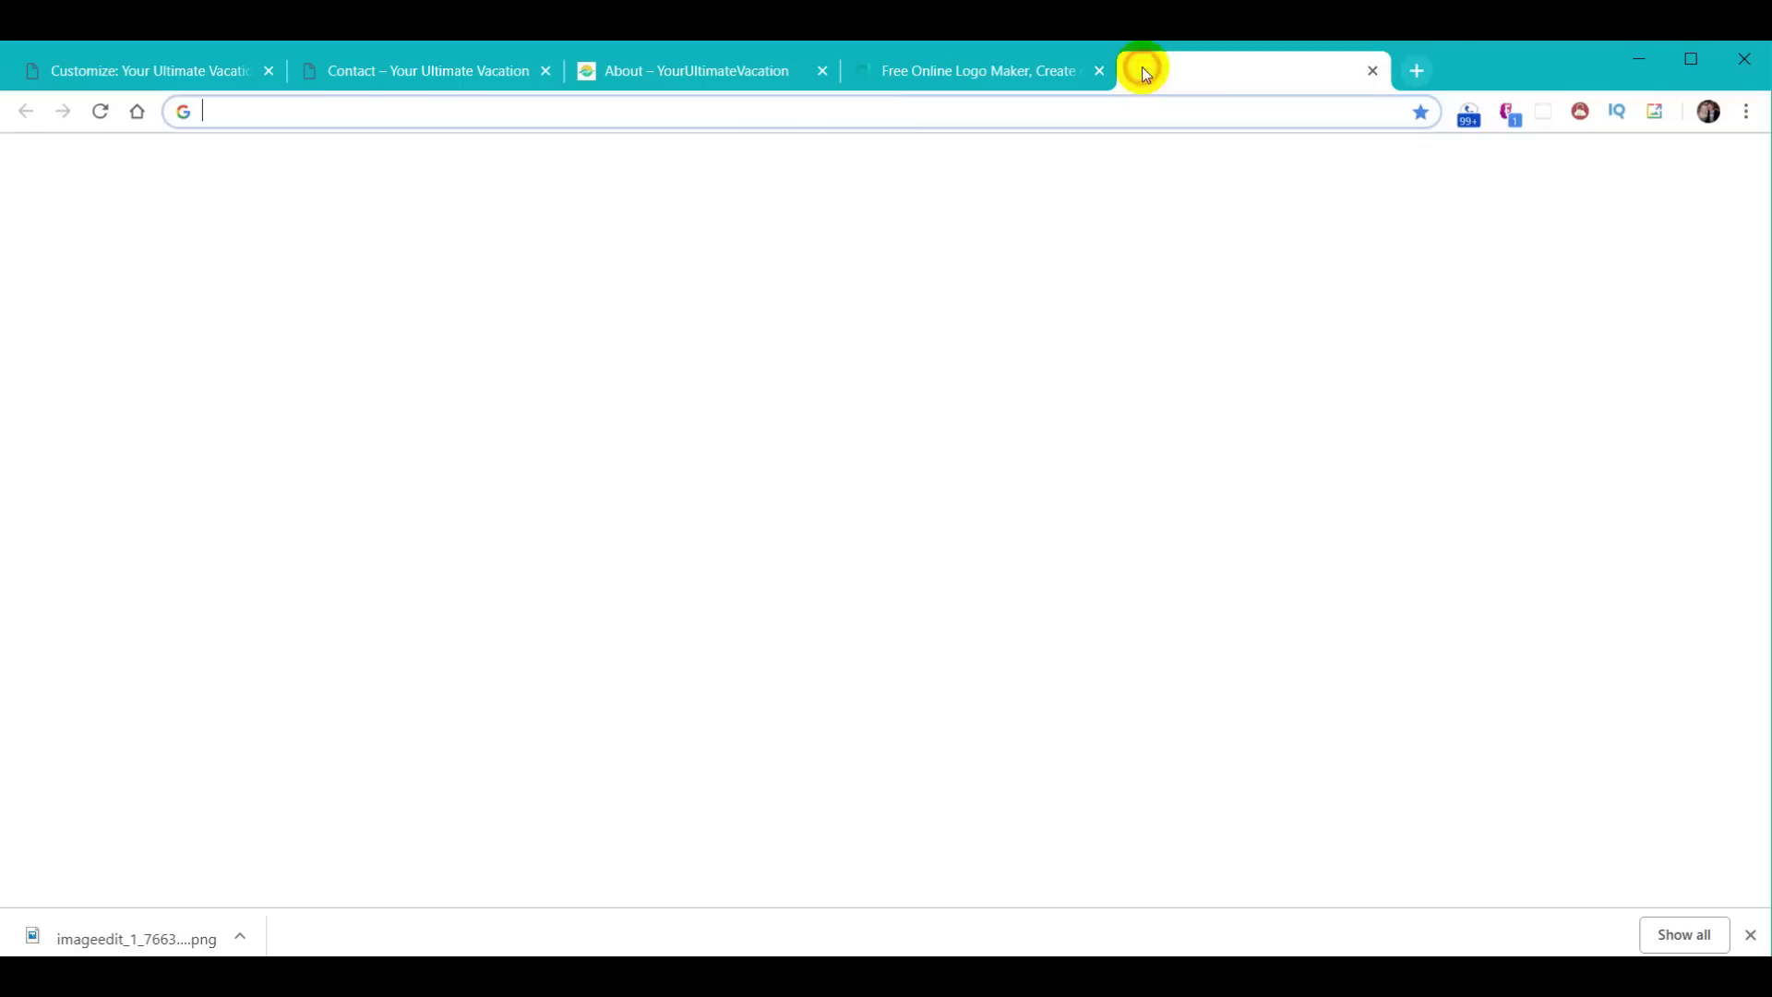
{"action": "type", "text": "luna pic"}
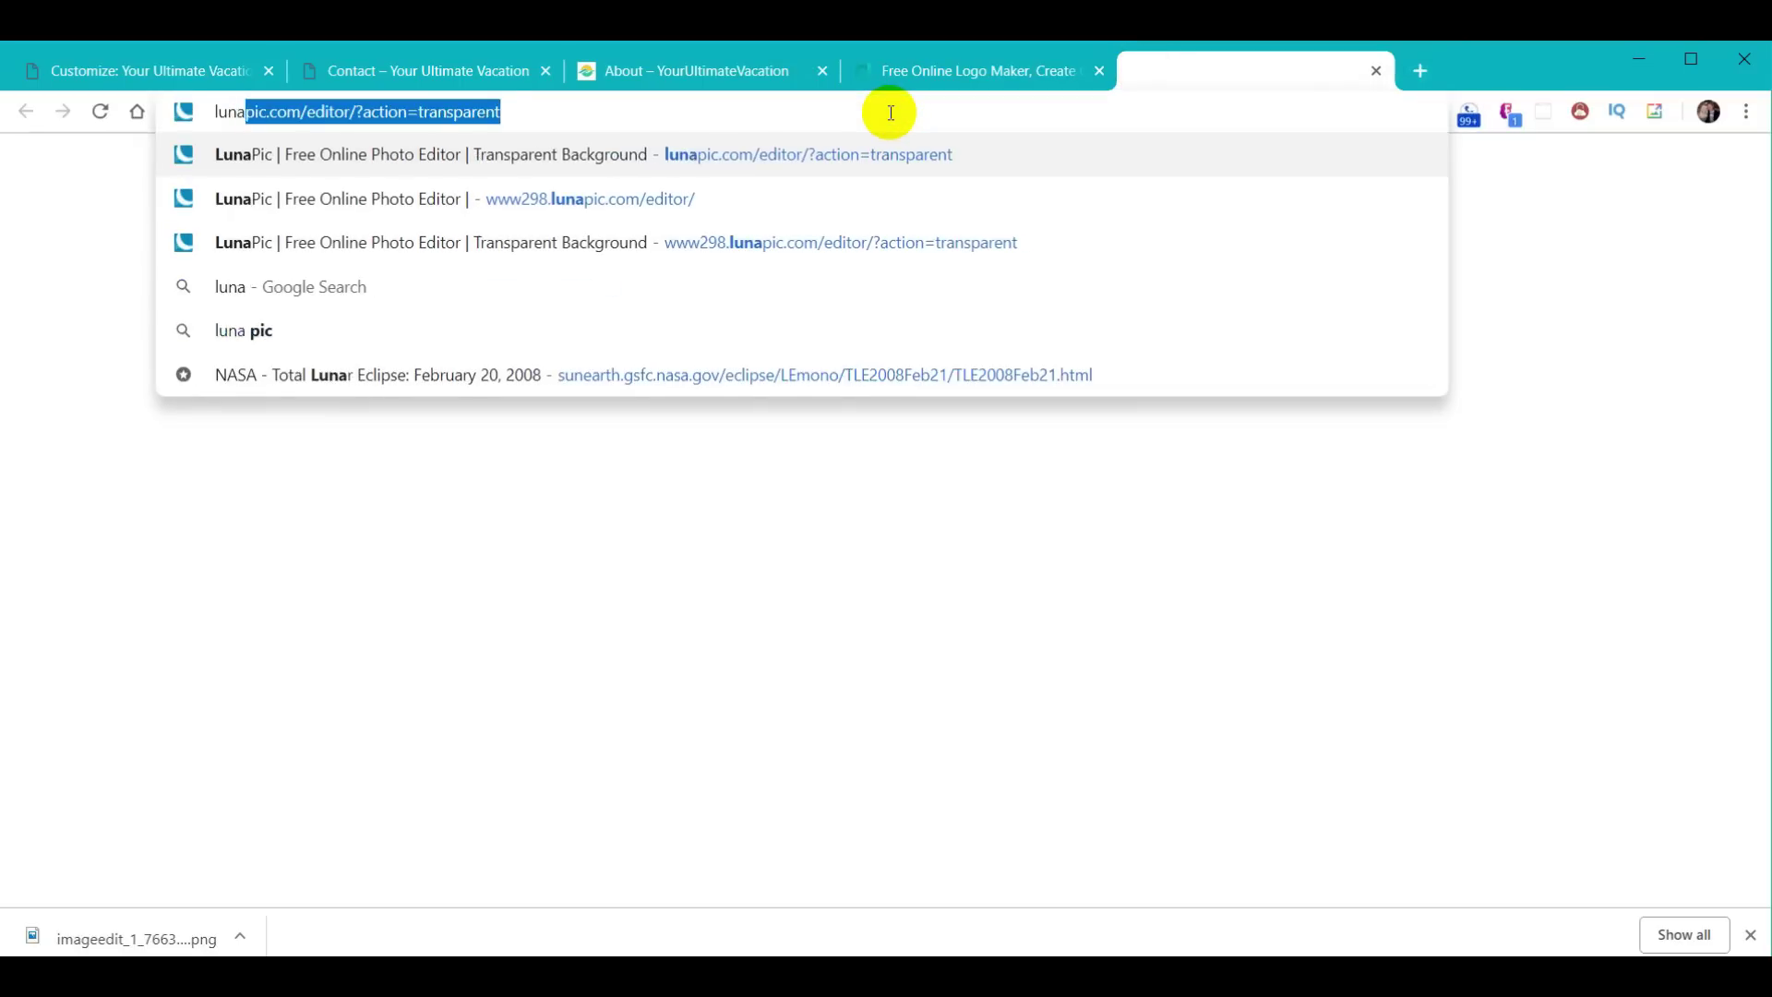
{"action": "key", "text": "Return"}
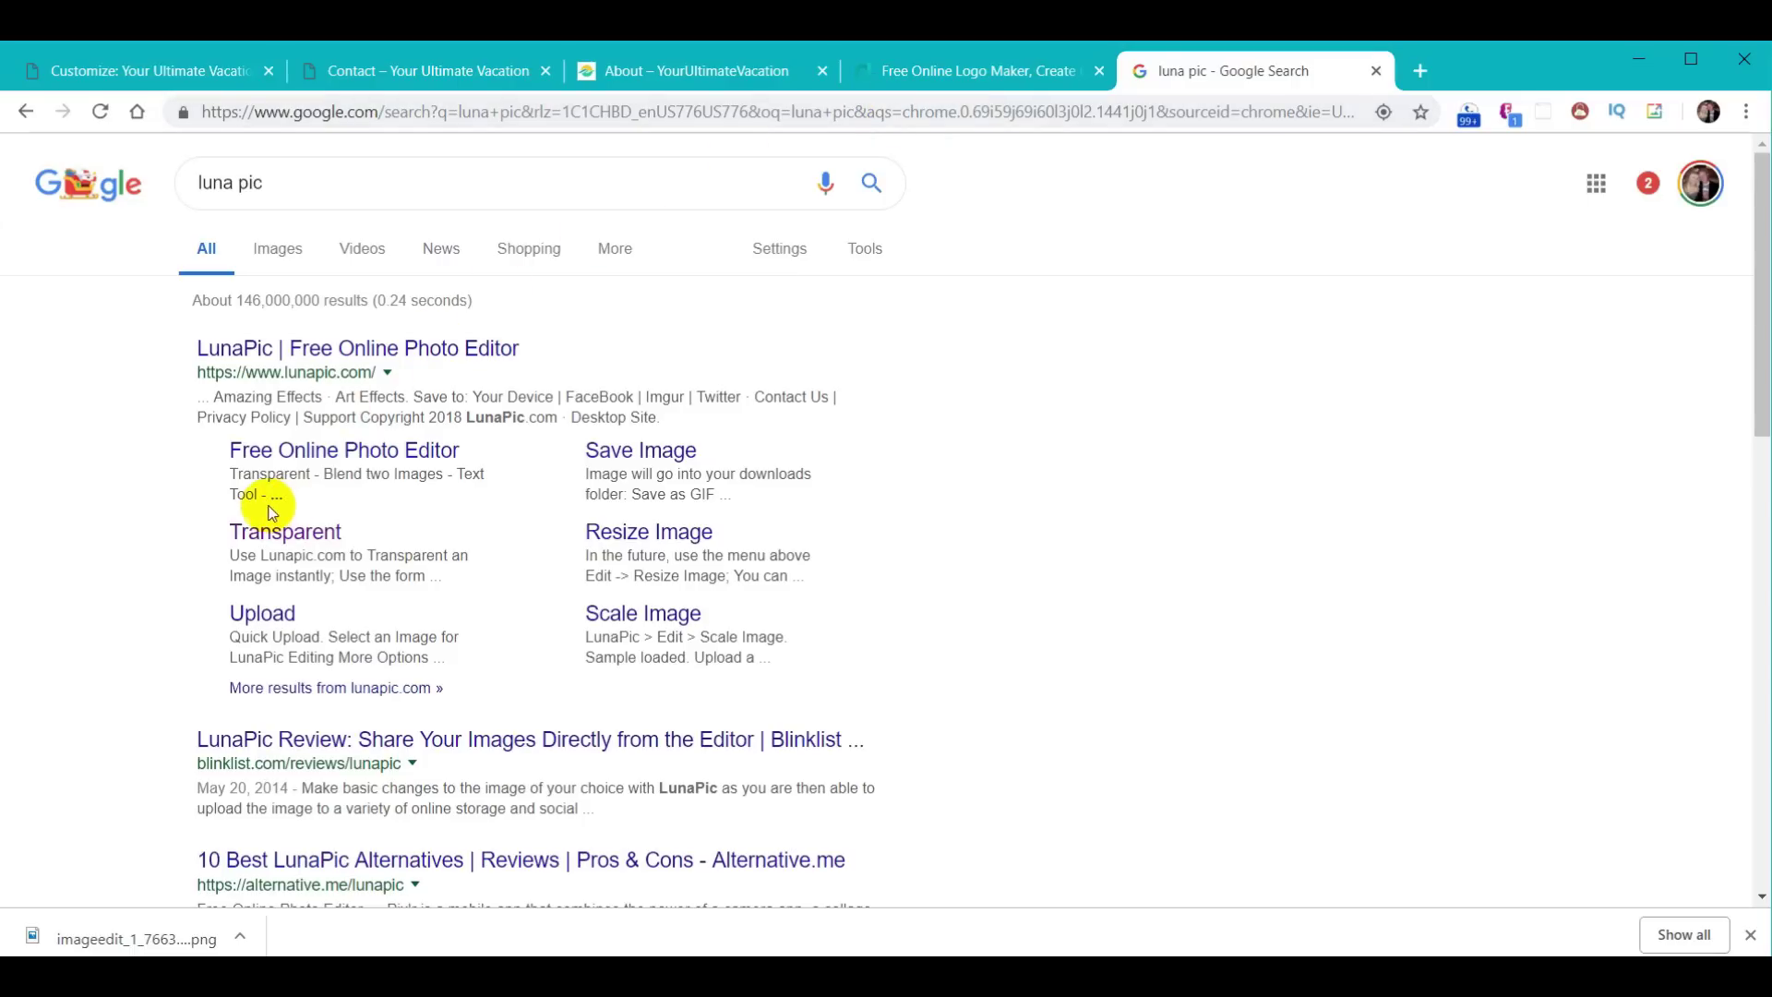
{"action": "left_click", "coordinate": [265, 535]}
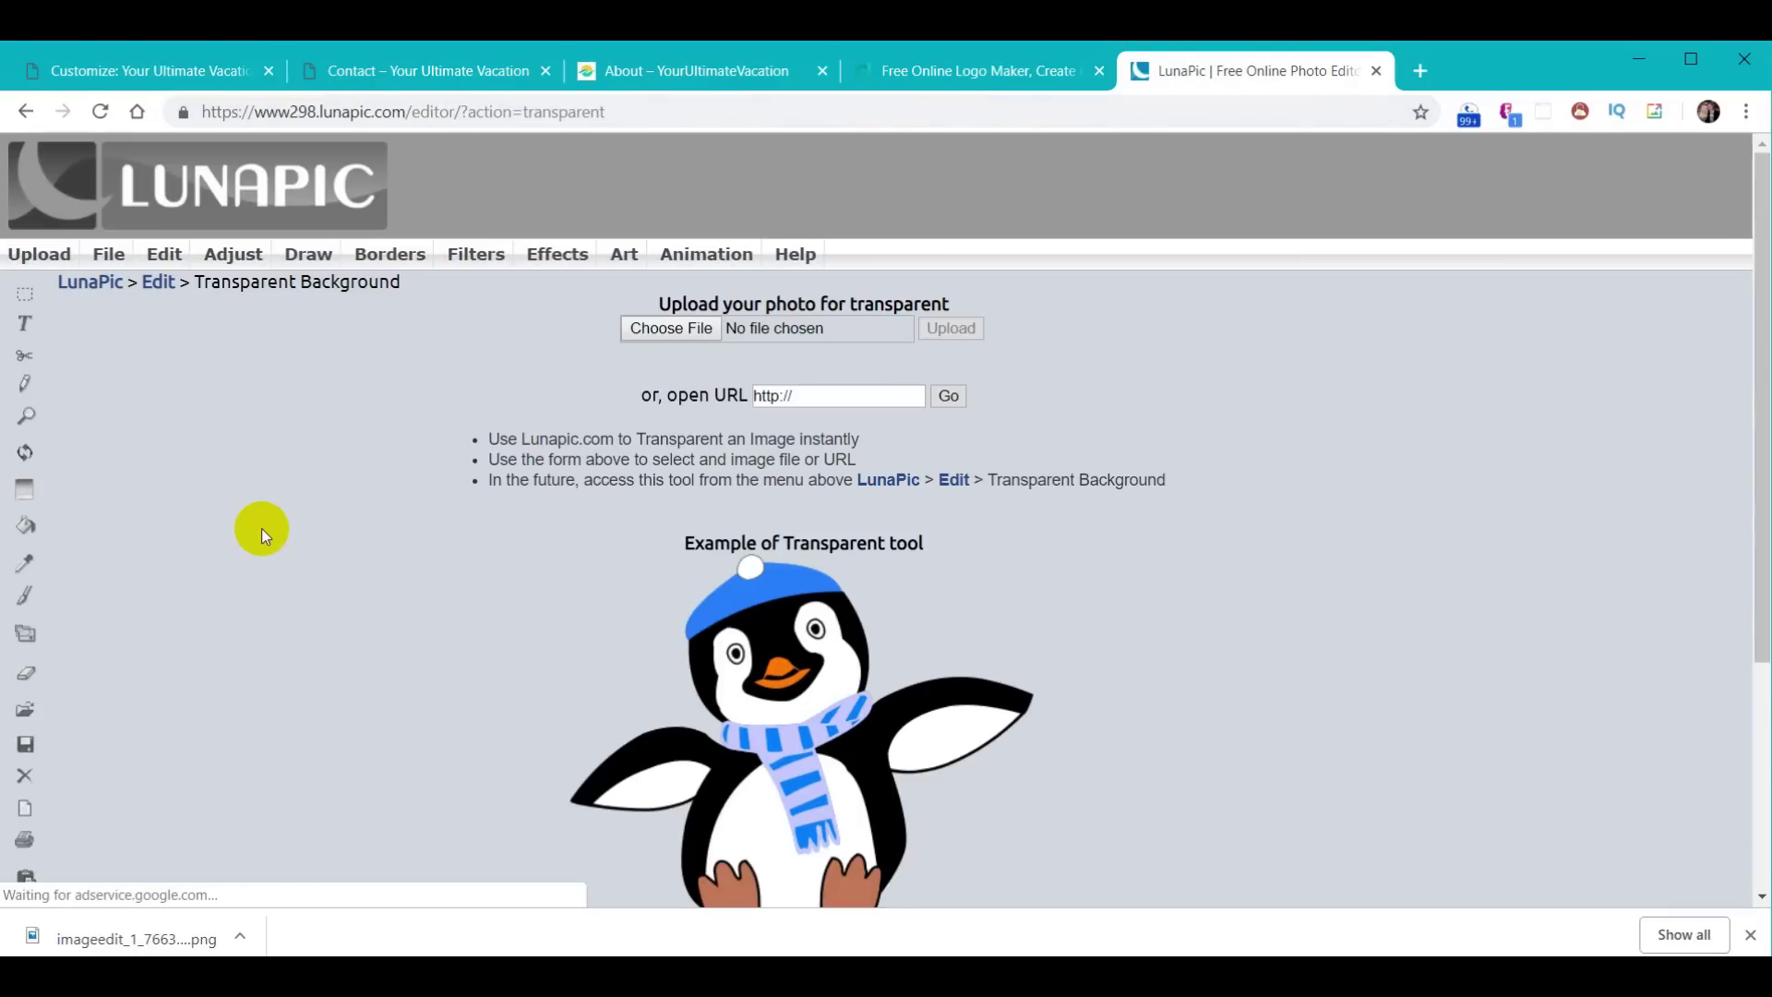
Step: Upload logo-free.png from Downloads to the Transparent Background tool
{"action": "left_click", "coordinate": [670, 330]}
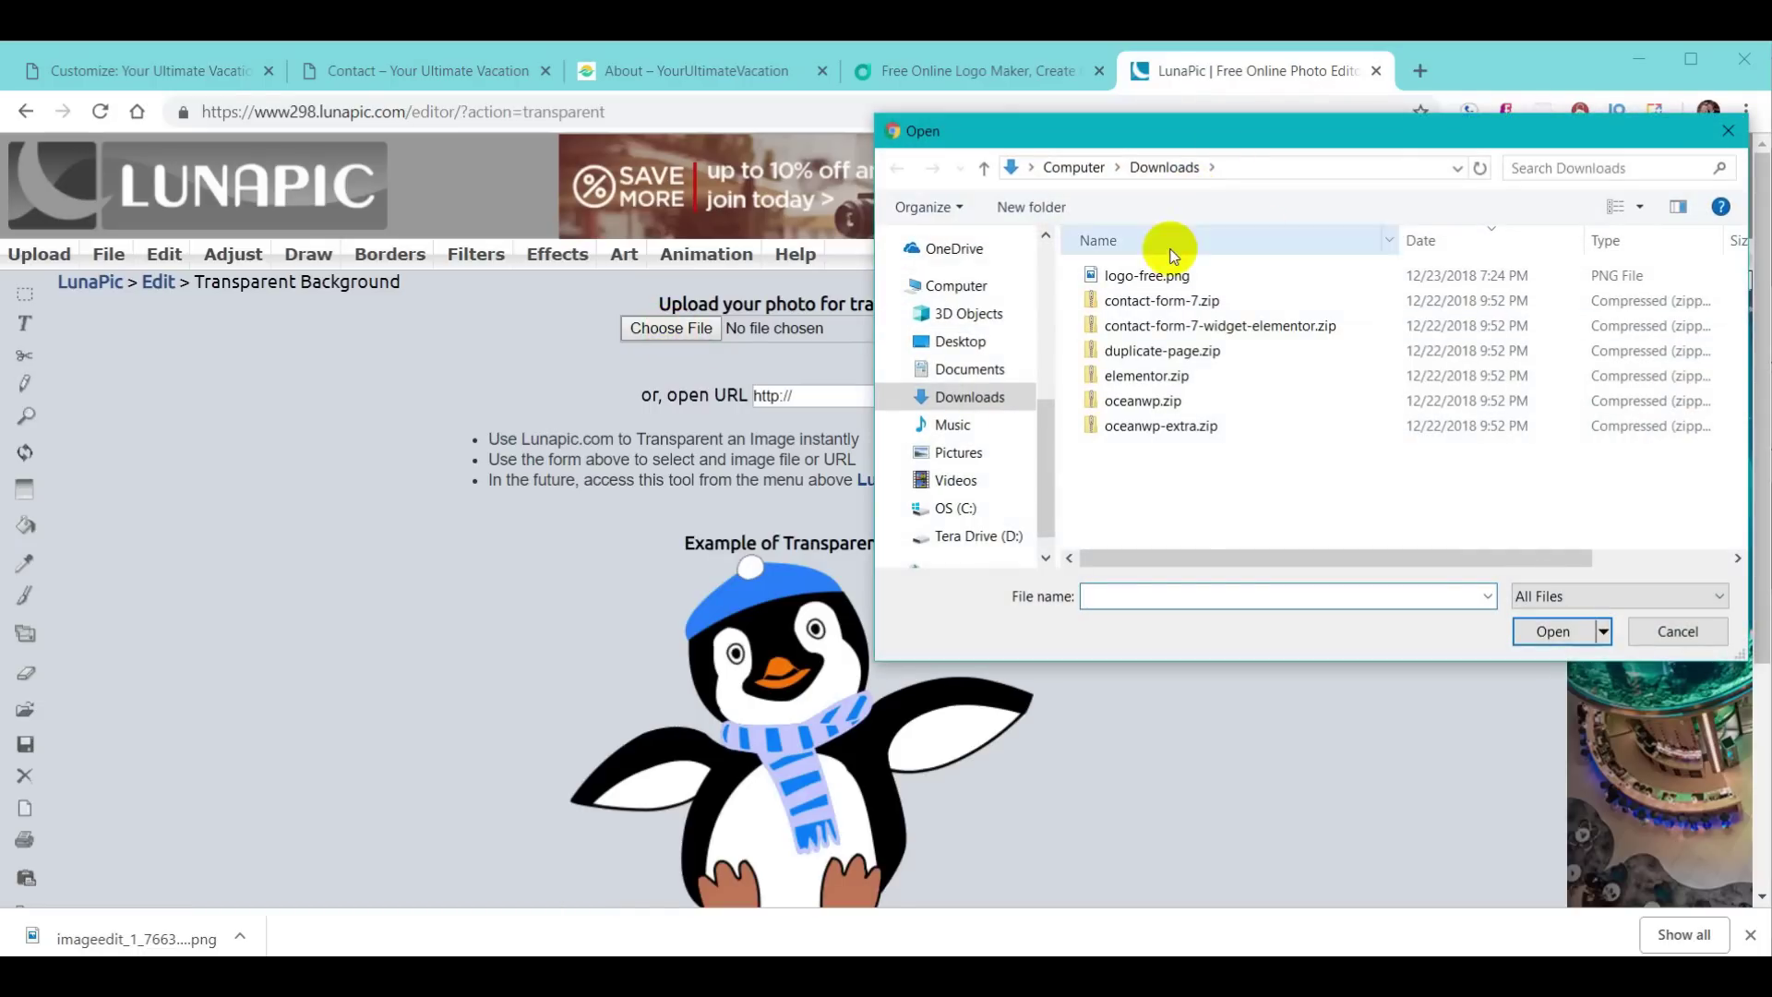
{"action": "left_click", "coordinate": [1150, 280]}
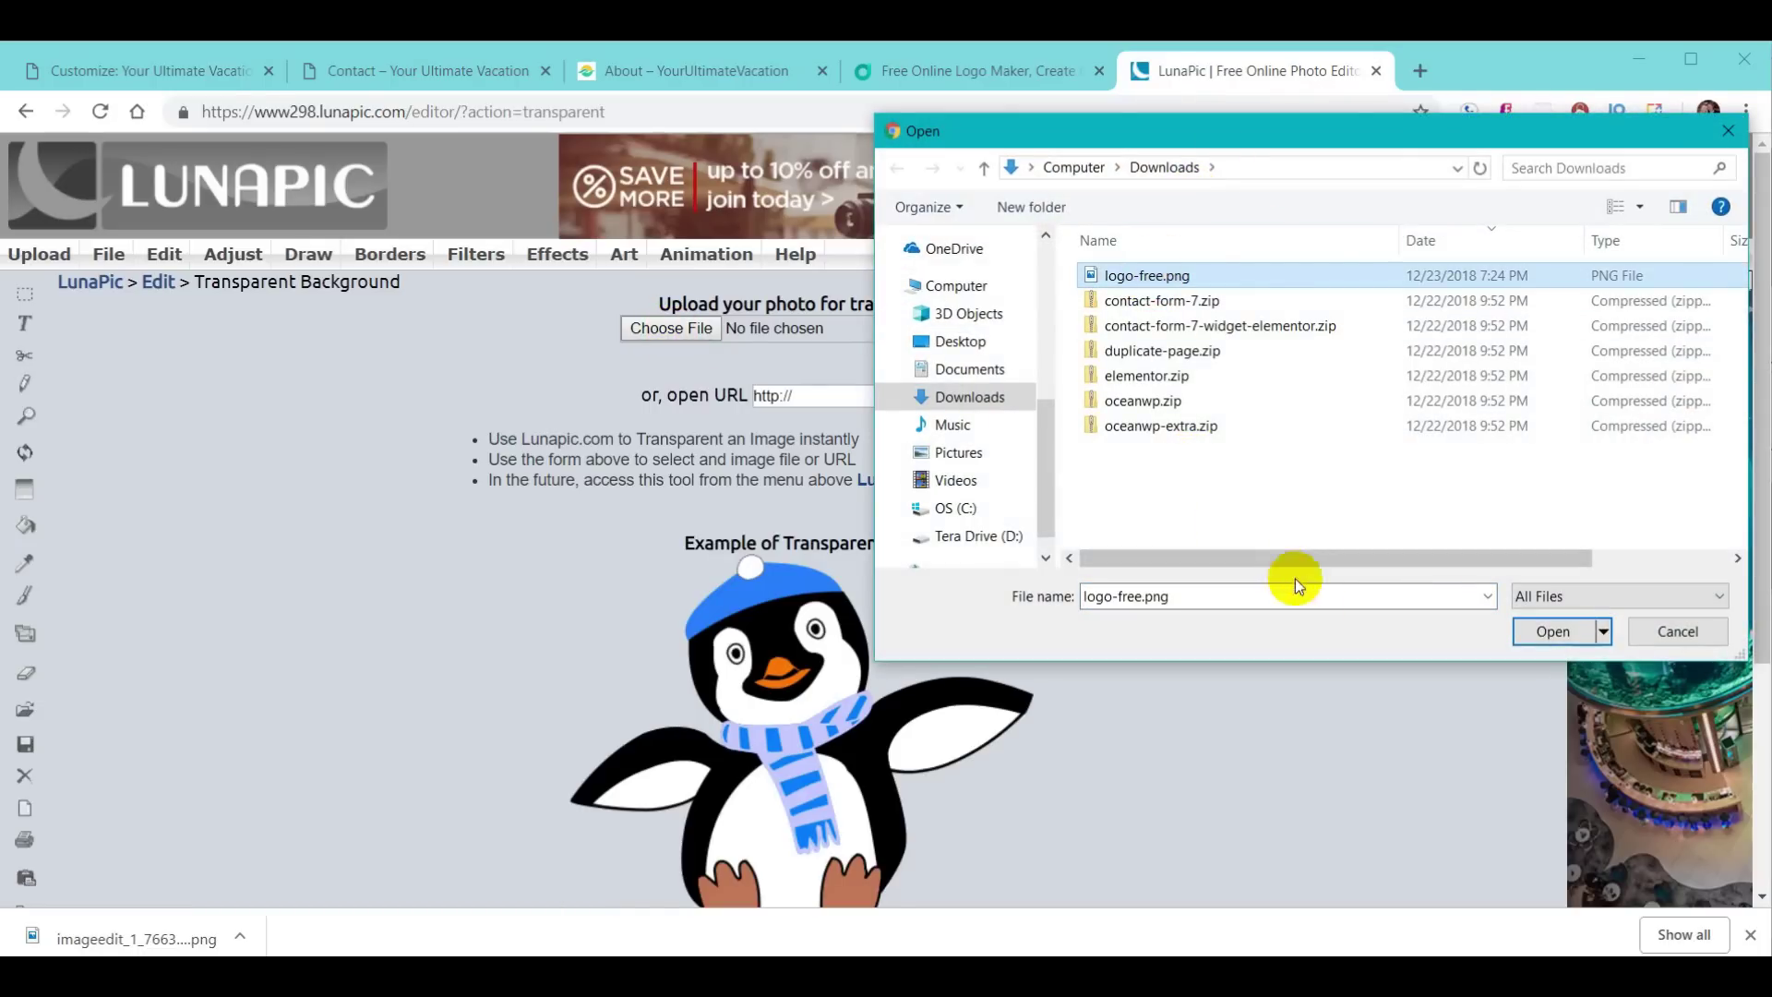
{"action": "left_click", "coordinate": [1553, 633]}
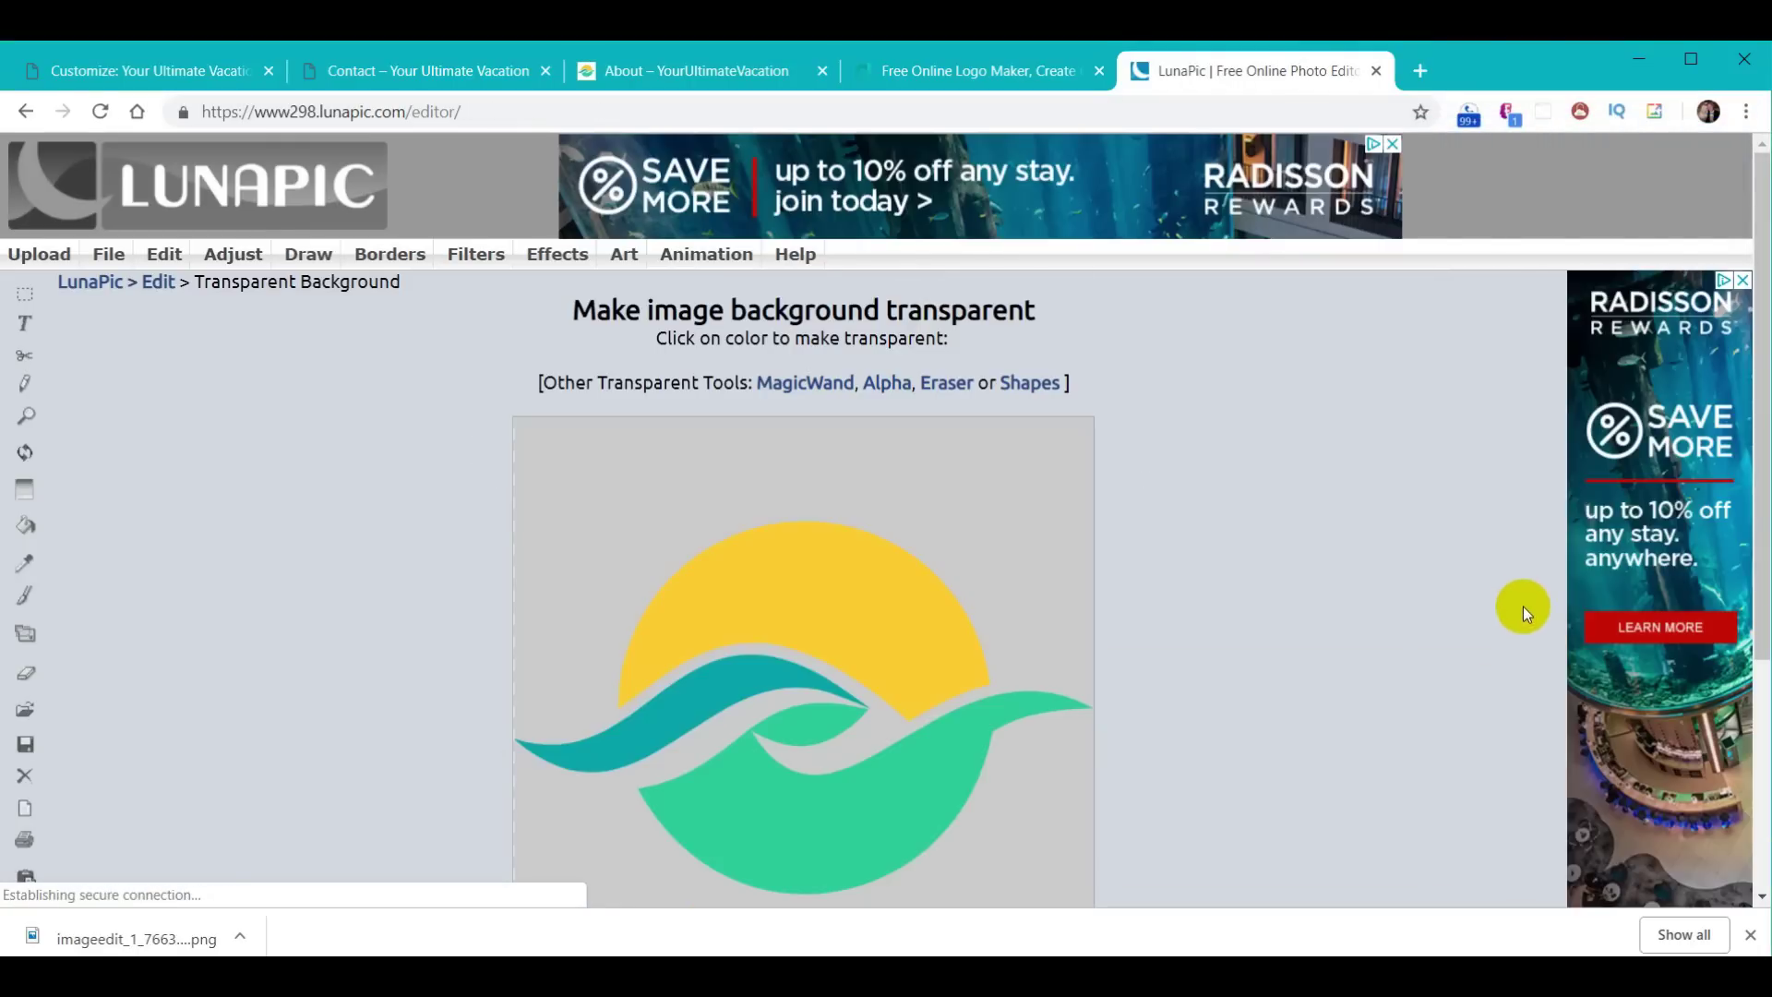
Step: Make the logo's grey background transparent and apply the effect in Color fill mode
{"action": "scroll", "coordinate": [1457, 583], "scroll_direction": "down", "scroll_amount": 1}
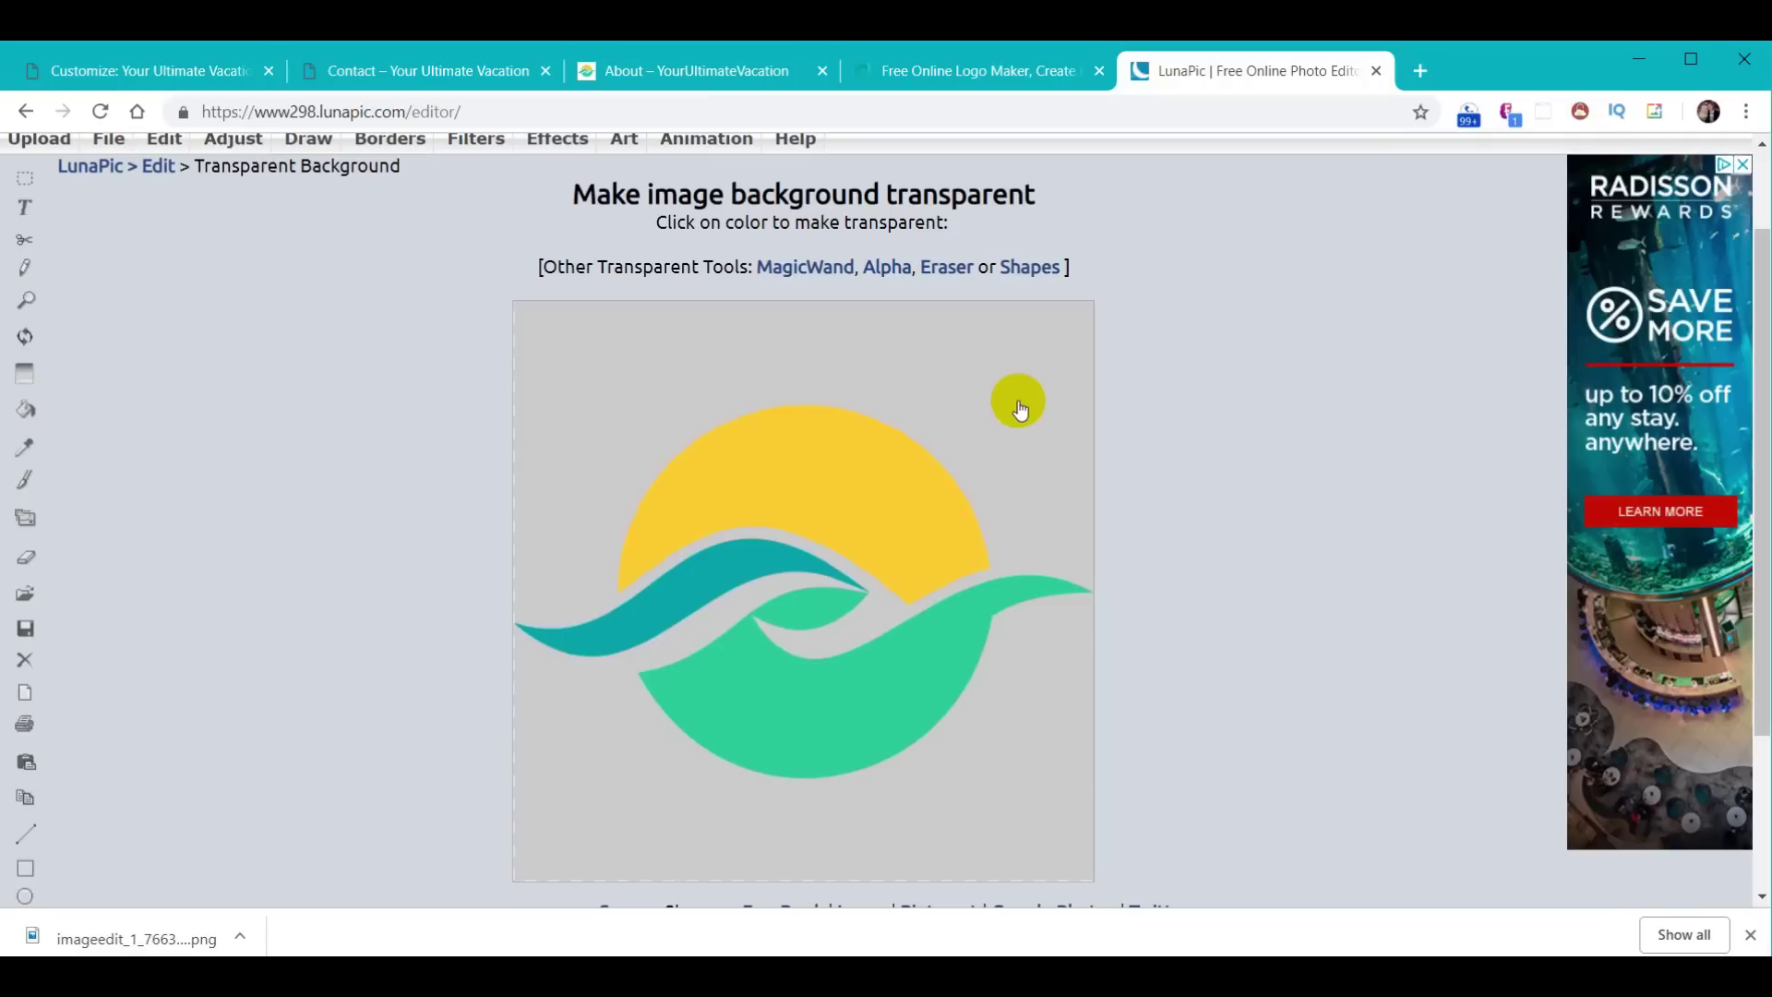
{"action": "left_click", "coordinate": [979, 395]}
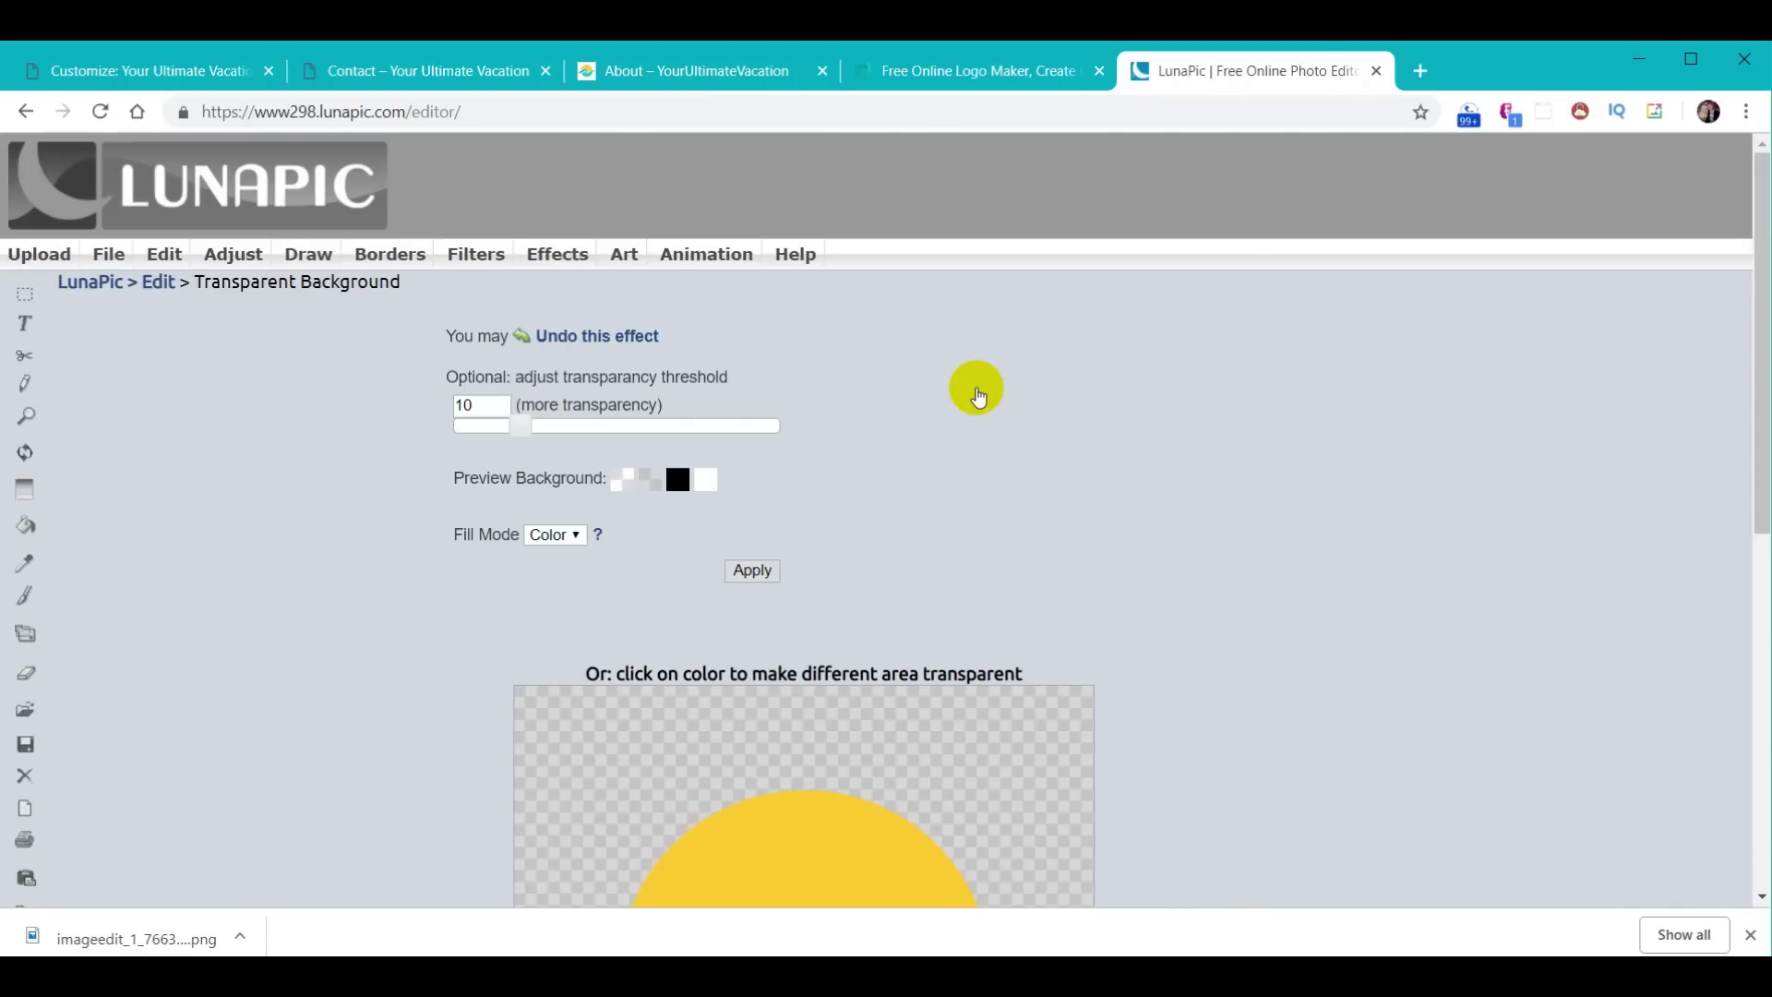
{"action": "scroll", "coordinate": [1400, 563], "scroll_direction": "down", "scroll_amount": 2}
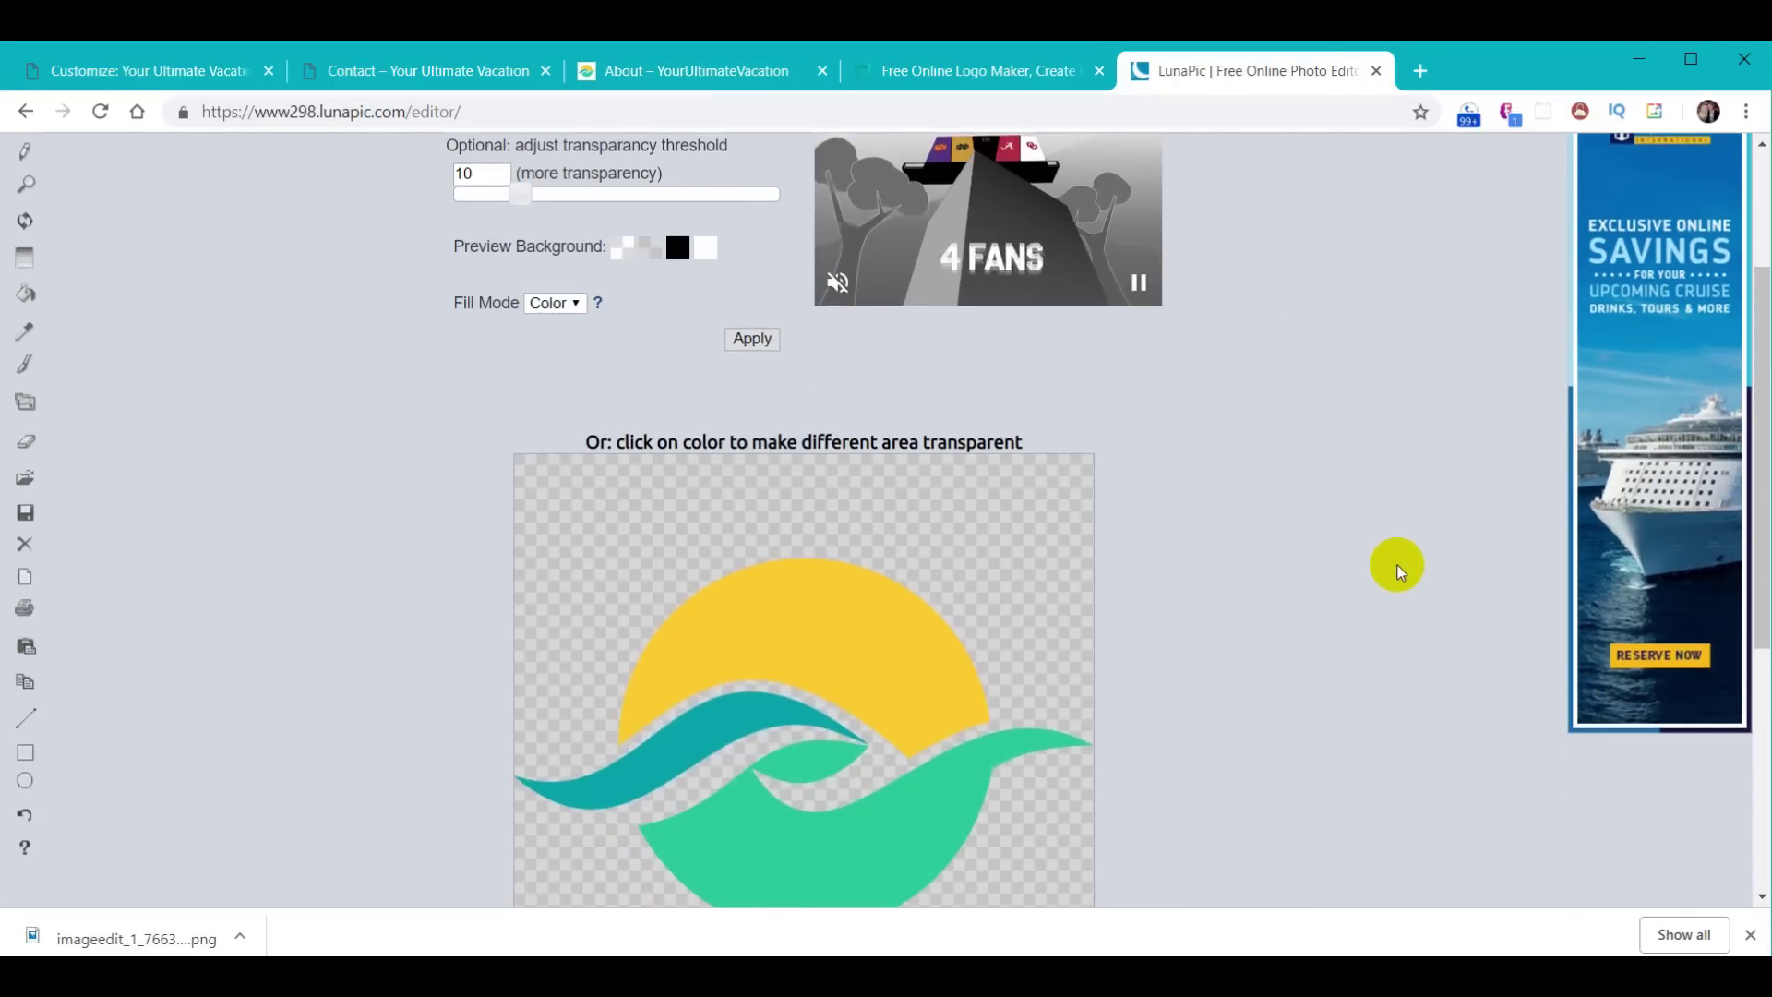
{"action": "left_click", "coordinate": [752, 339]}
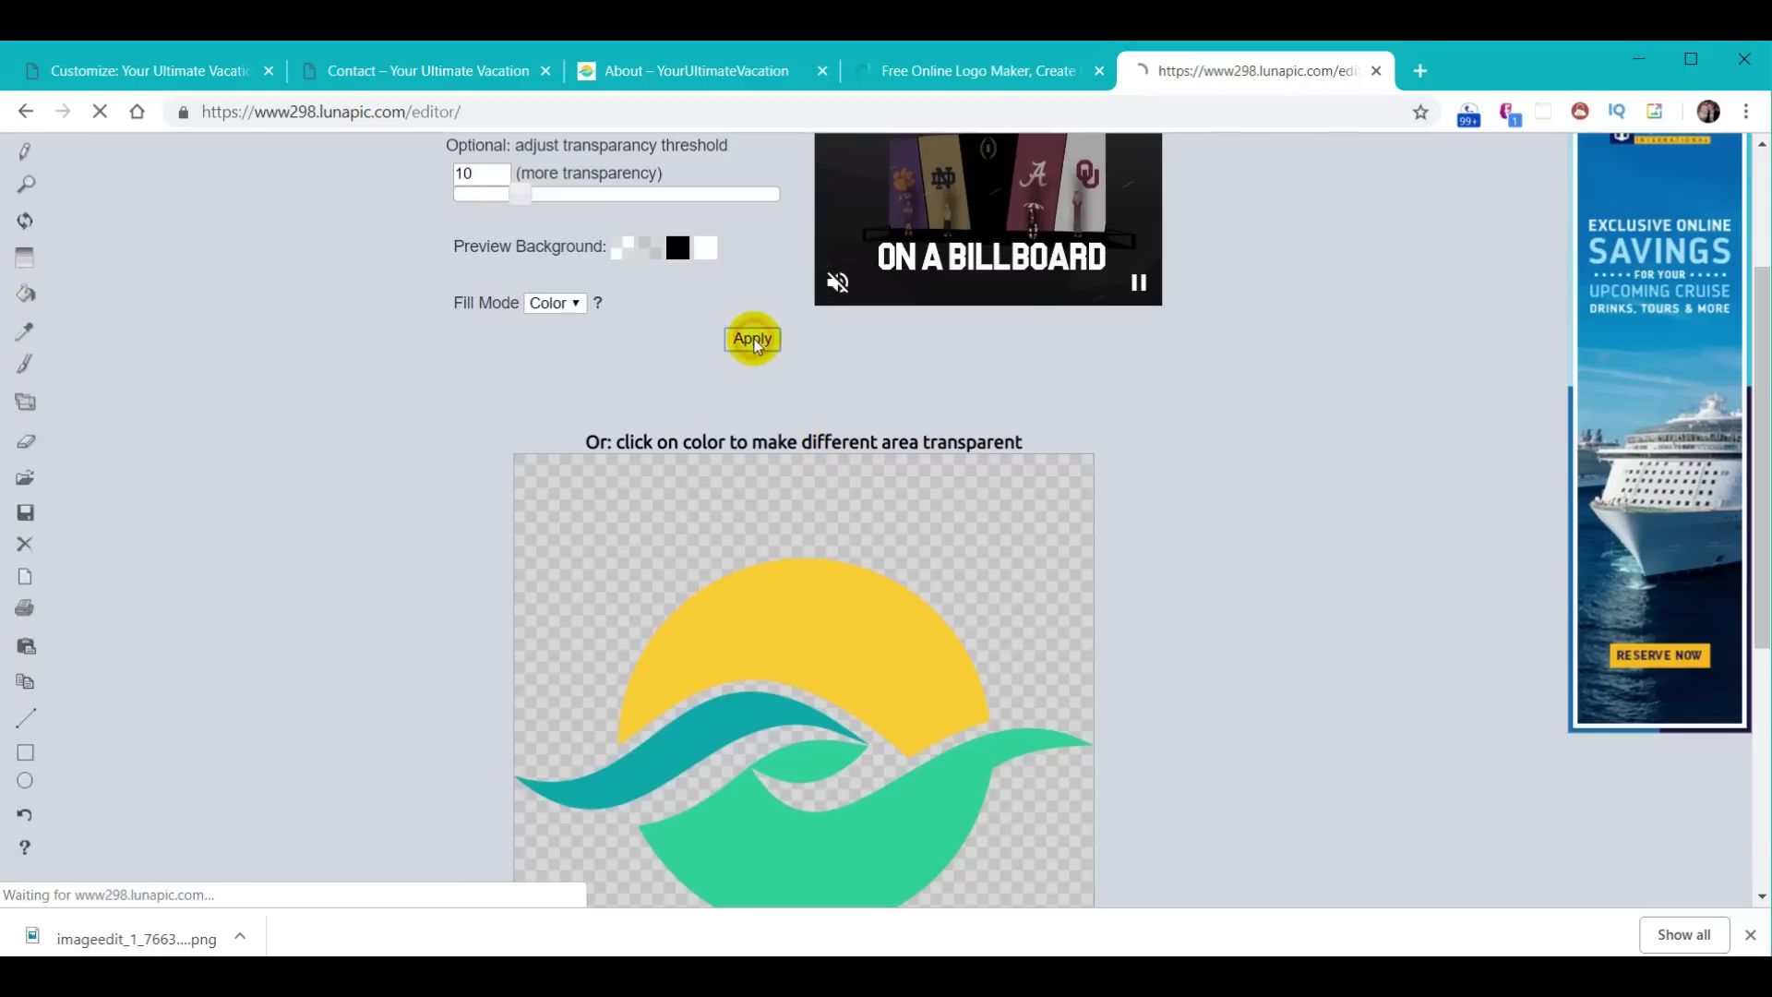
{"action": "scroll", "coordinate": [1267, 475], "scroll_direction": "down", "scroll_amount": 3}
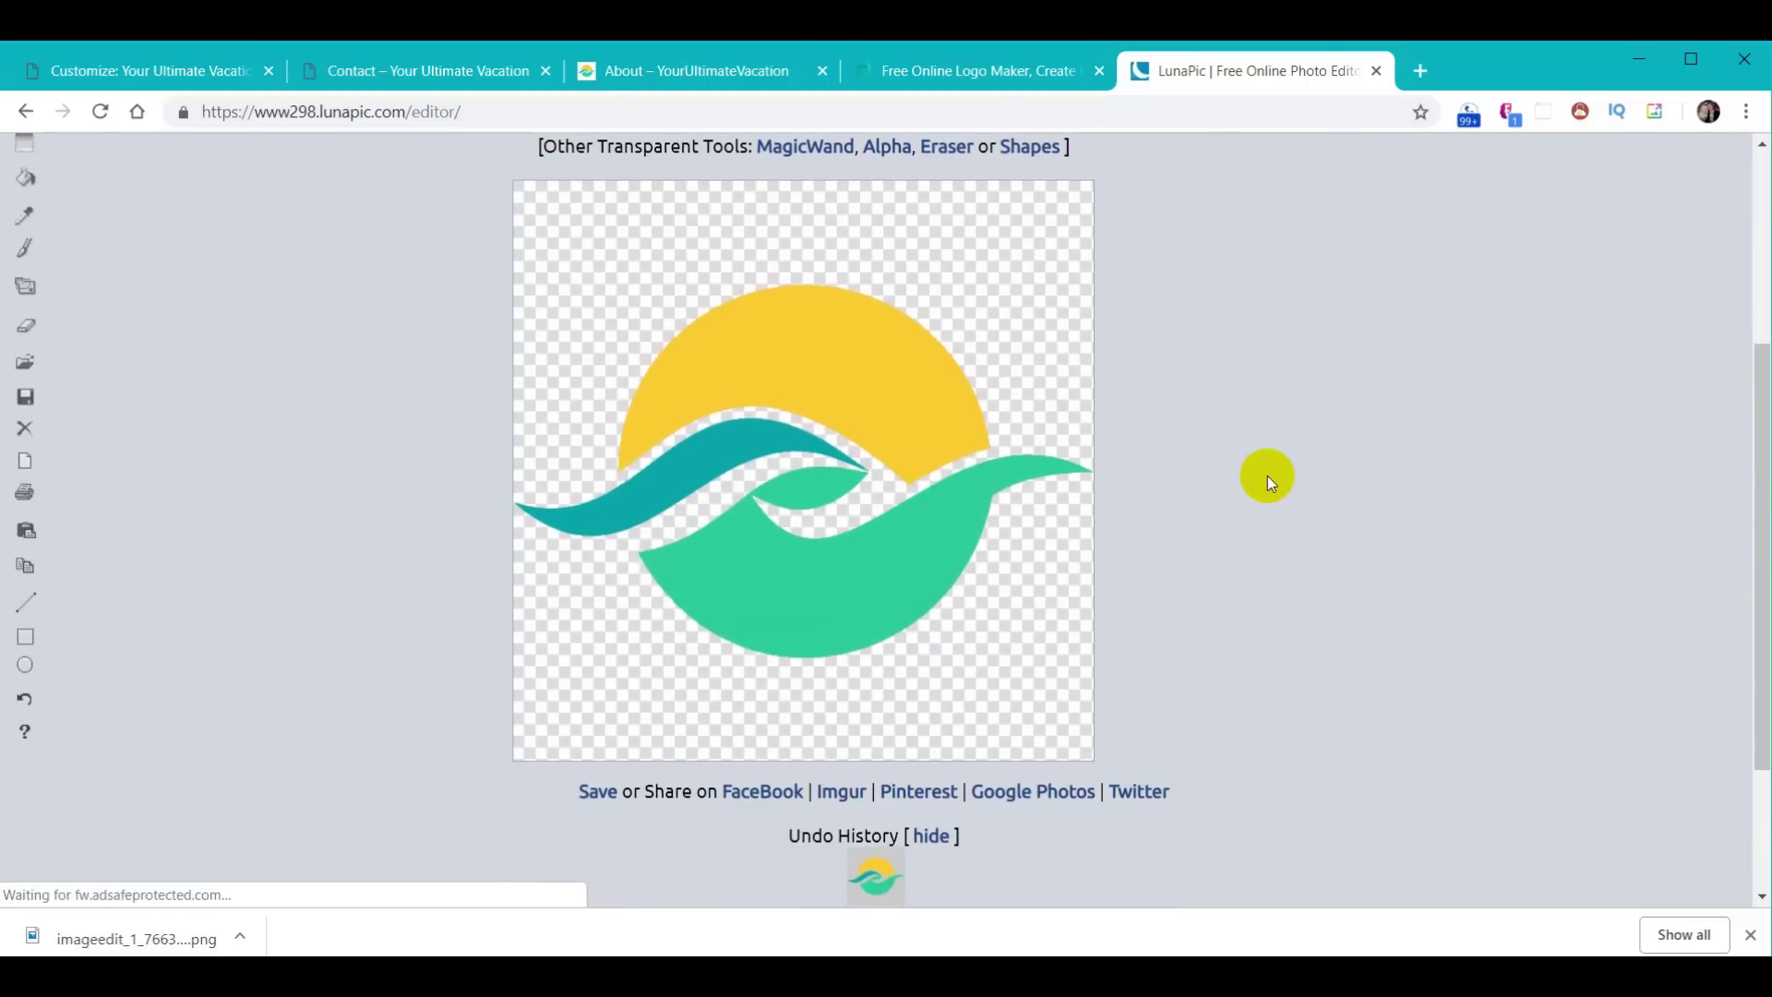
Step: Save the transparent logo as a PNG and bring up the Downloads folder in File Explorer
{"action": "left_click", "coordinate": [25, 396]}
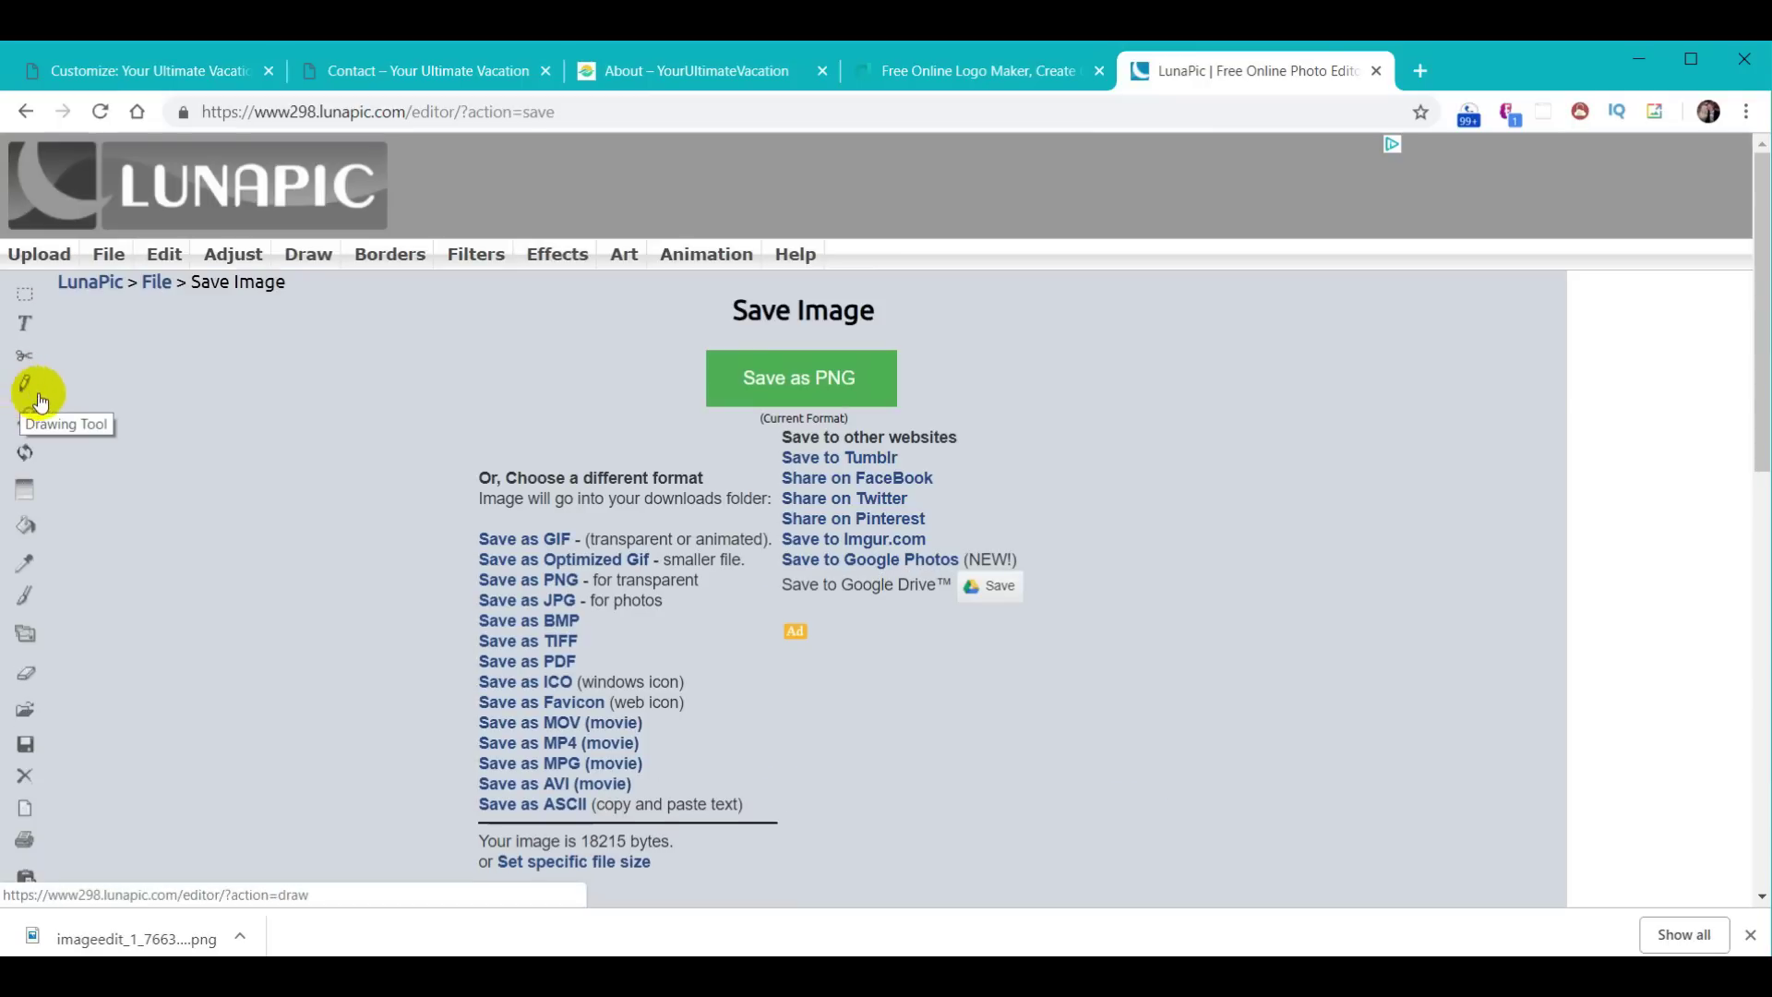
{"action": "left_click", "coordinate": [835, 386]}
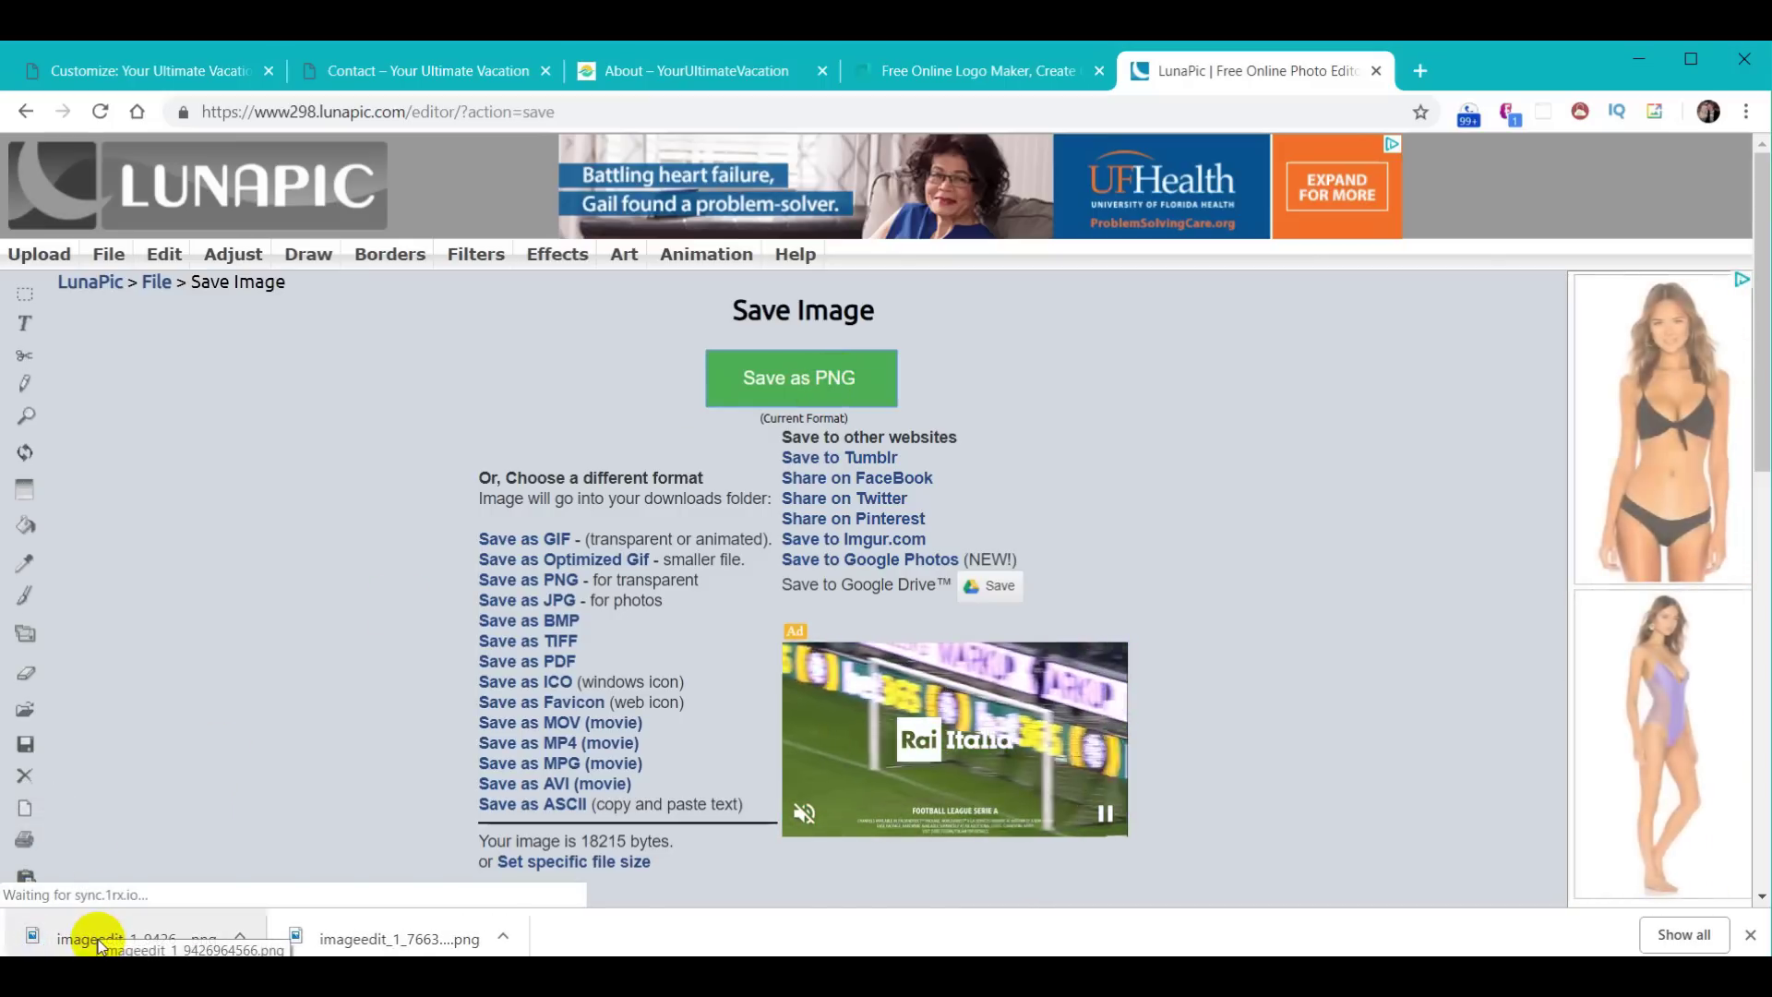
{"action": "key", "text": "super+e"}
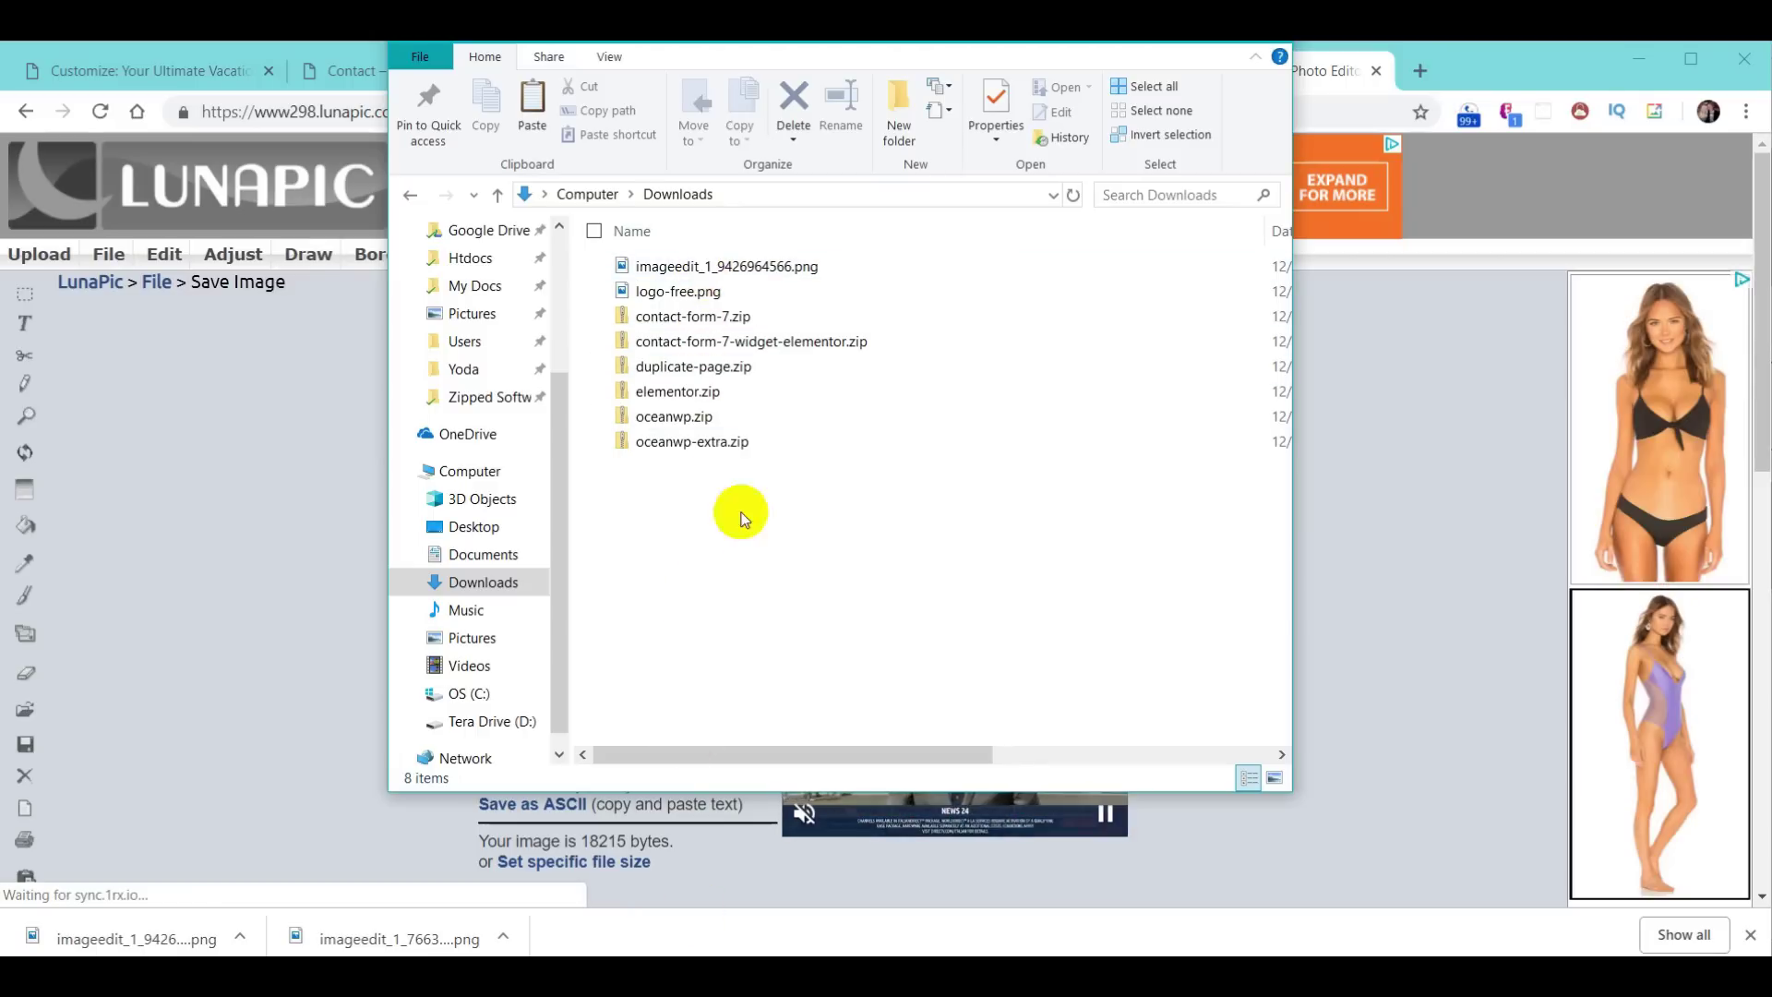
Step: Rename the downloaded imageedit PNG in Downloads as logo-trans.png
{"action": "left_click", "coordinate": [904, 265]}
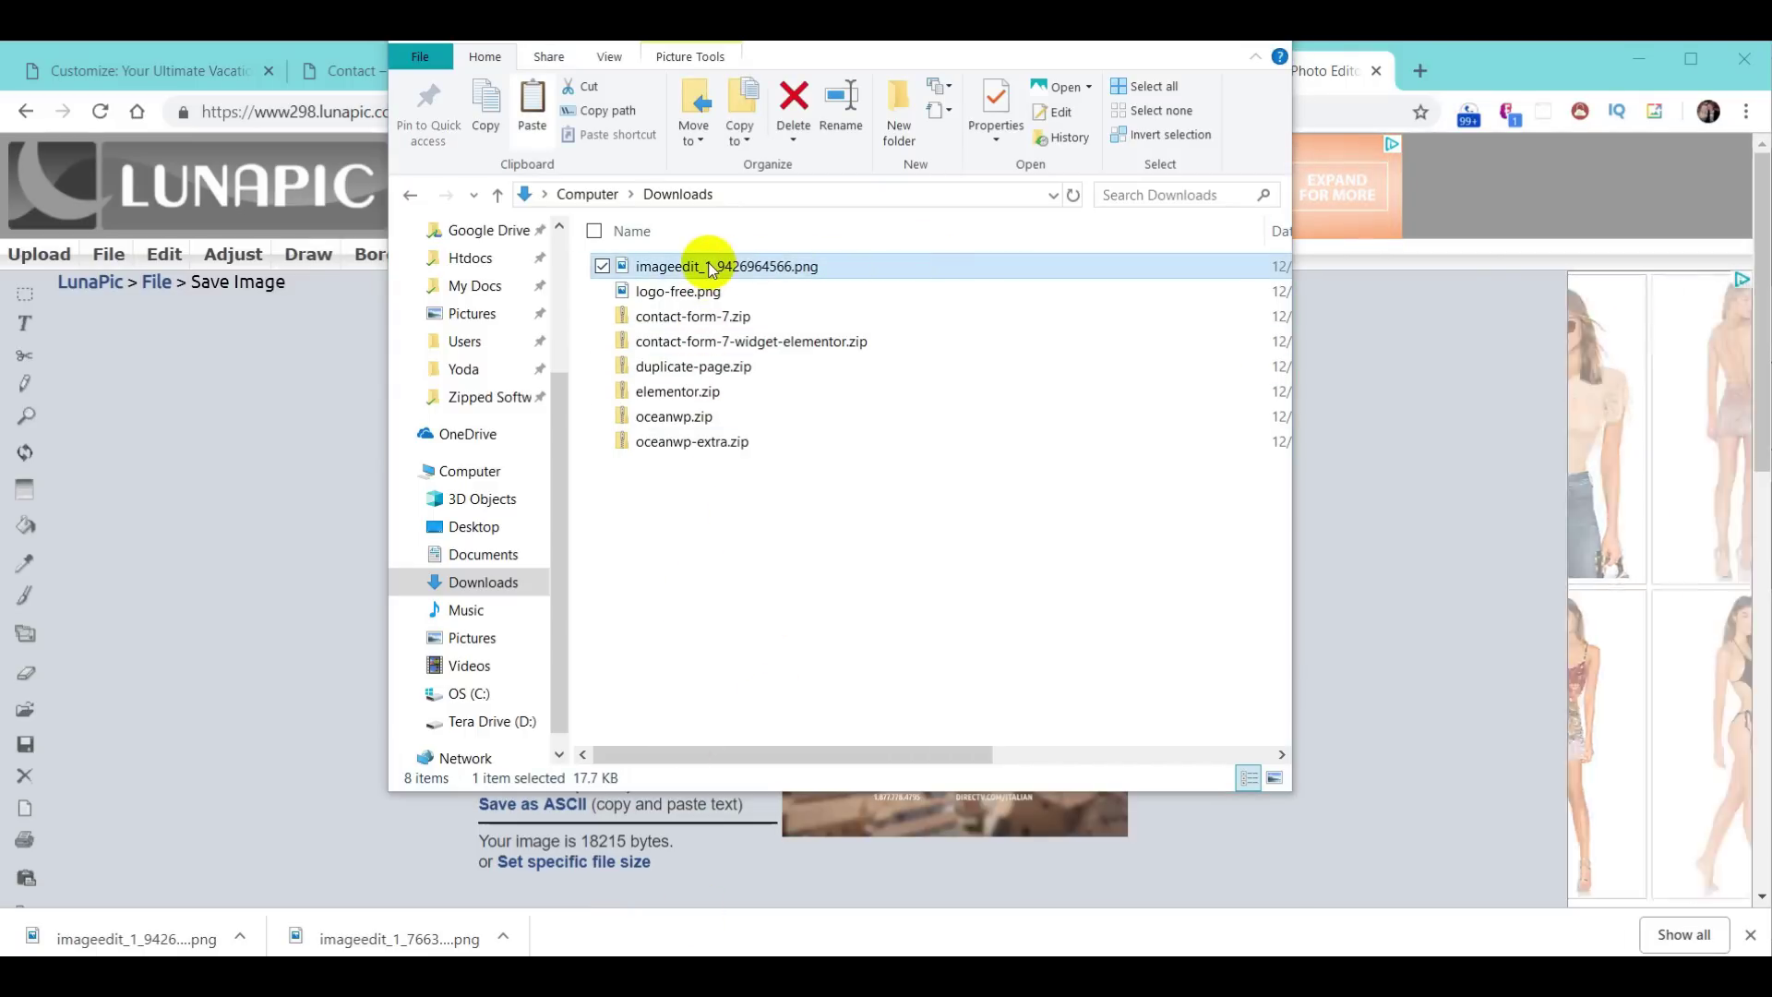
{"action": "left_click", "coordinate": [676, 267]}
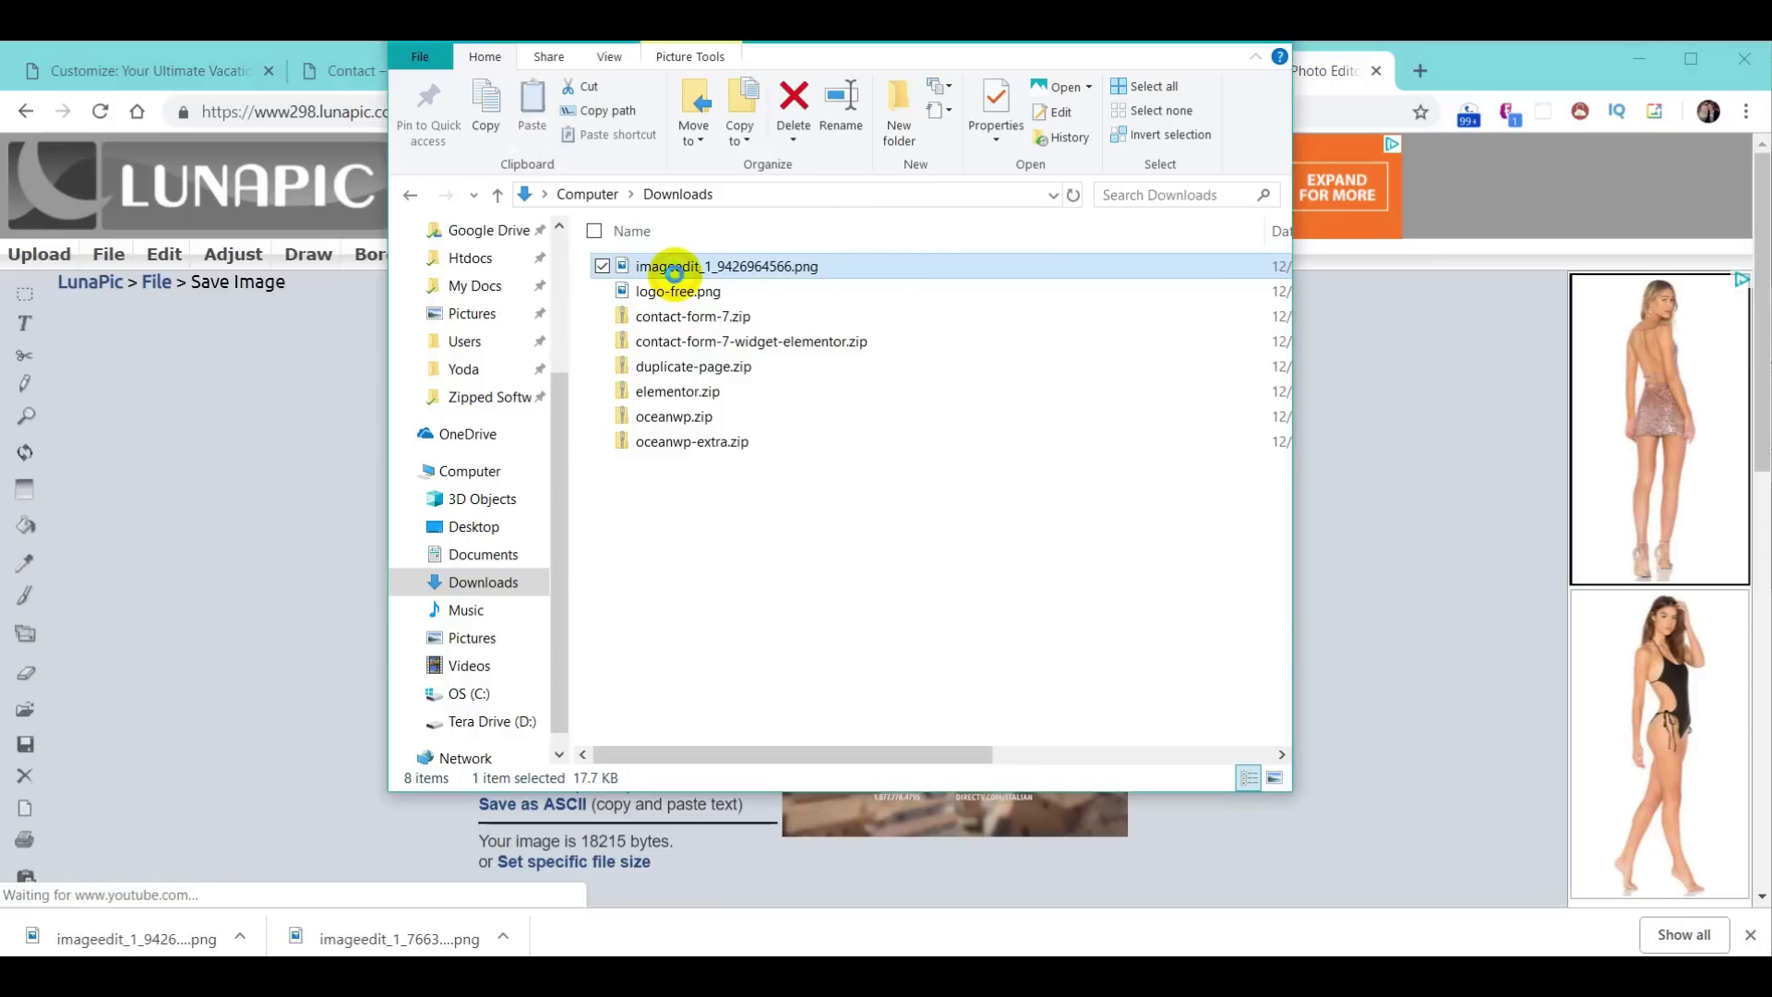
{"action": "type", "text": "logo-trans"}
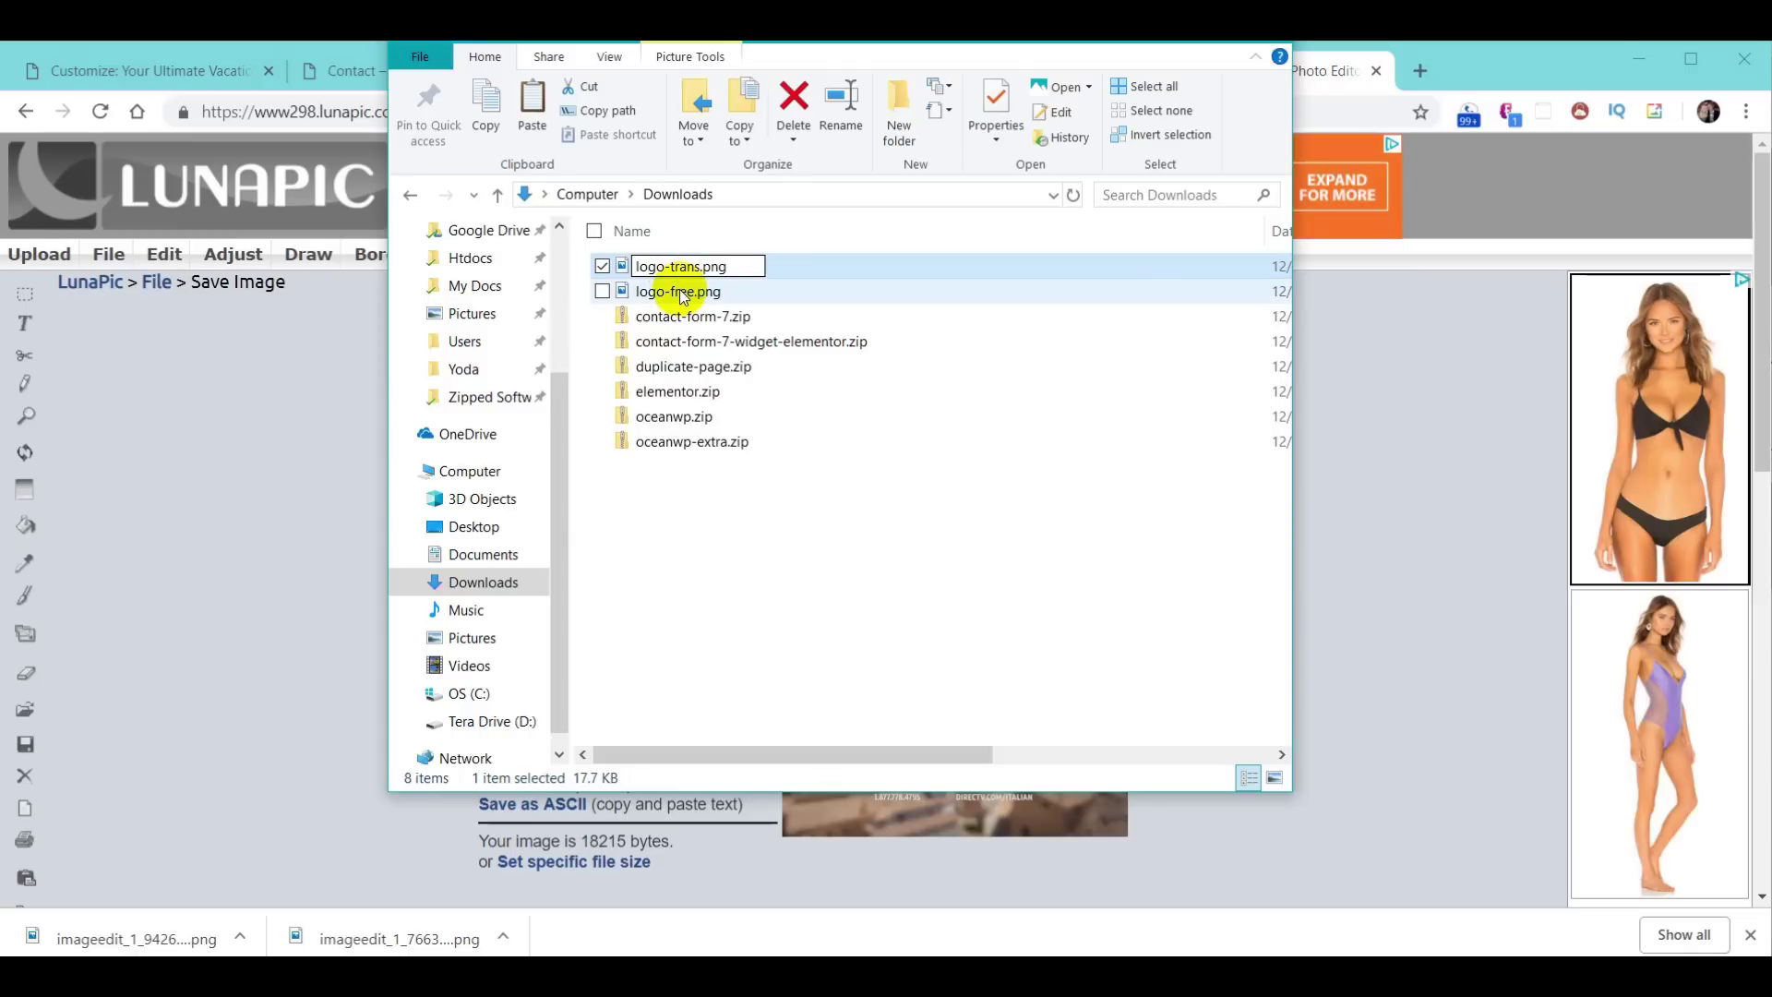
{"action": "left_click", "coordinate": [681, 292]}
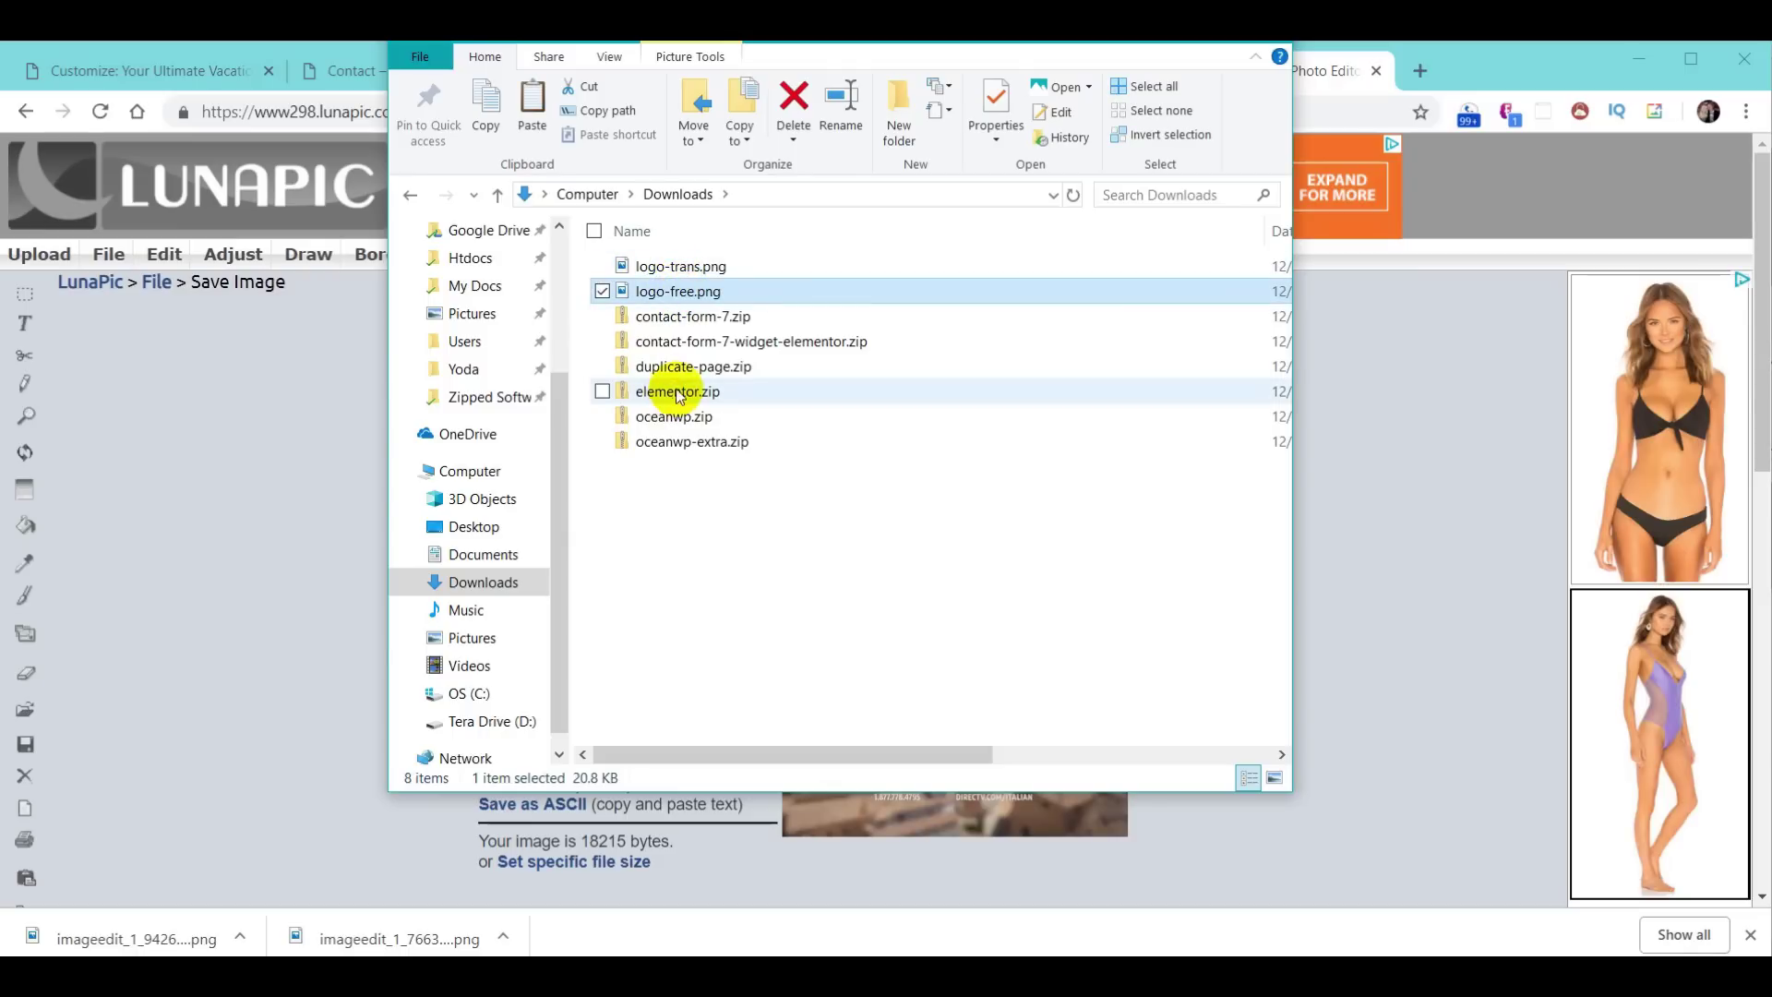
Step: Open logo-trans.png in a new browser tab and check the logo used on the website's About page
{"action": "left_click", "coordinate": [706, 270]}
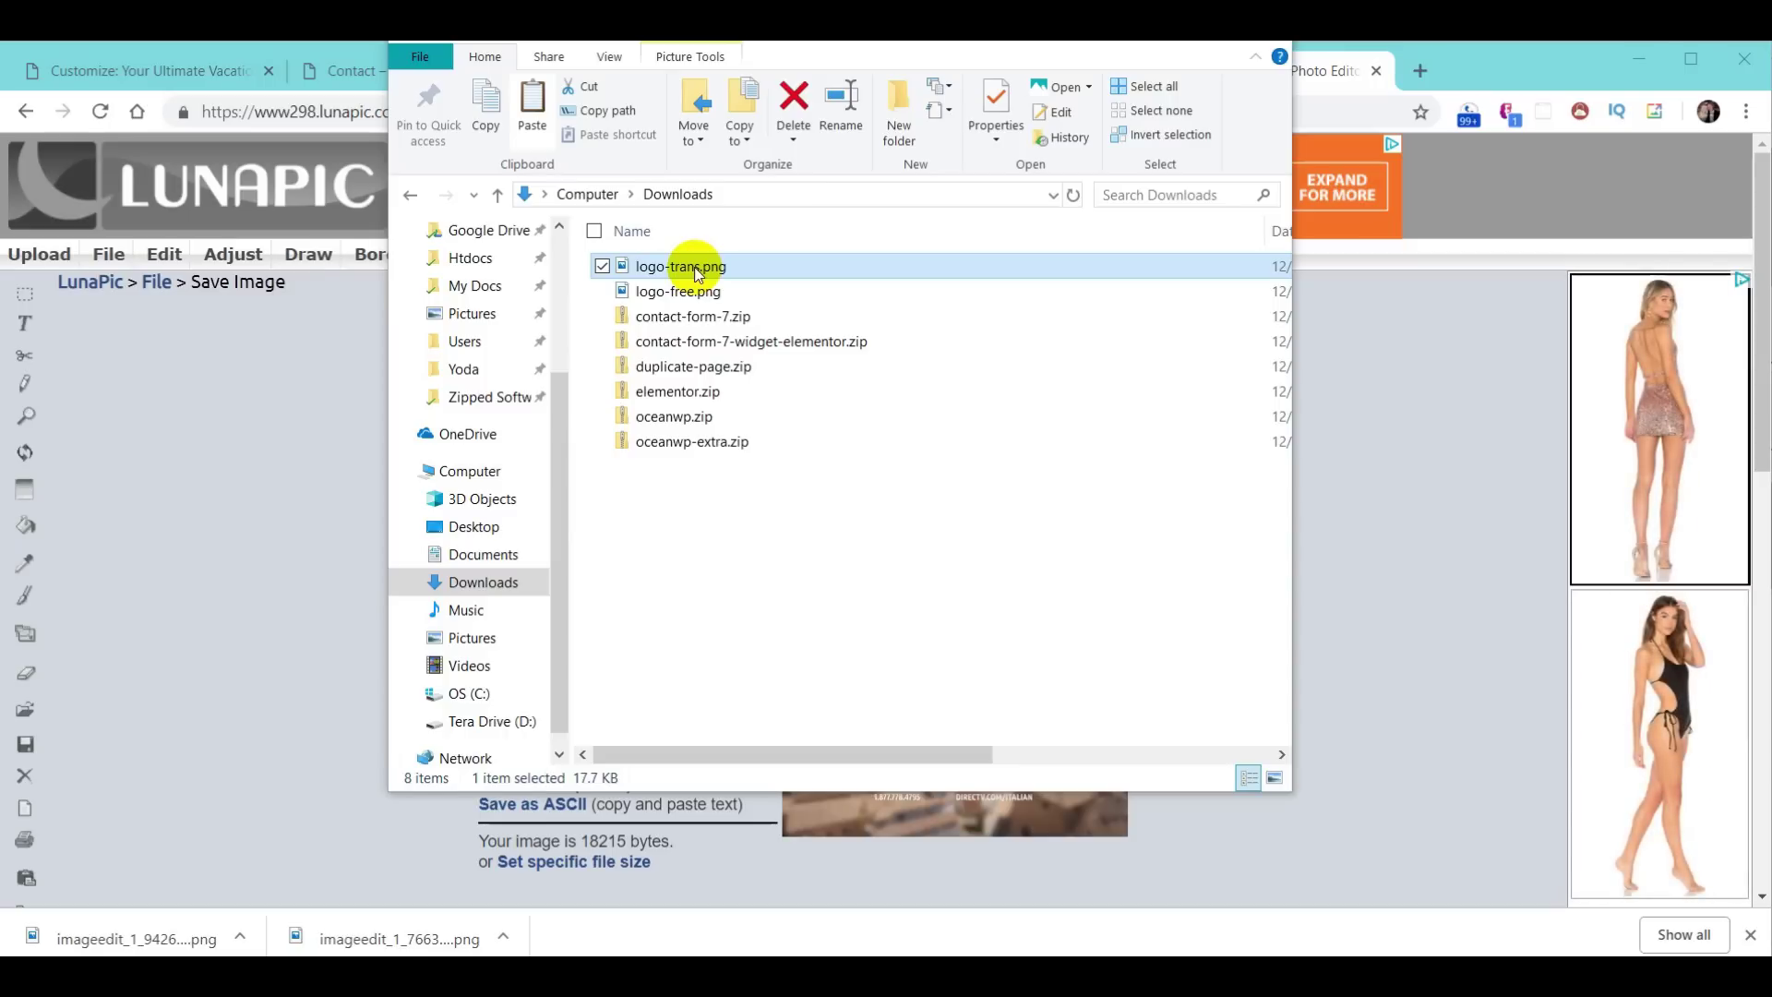
{"action": "left_click_drag", "start_coordinate": [697, 273], "coordinate": [1488, 74]}
{"action": "left_click", "coordinate": [1465, 268]}
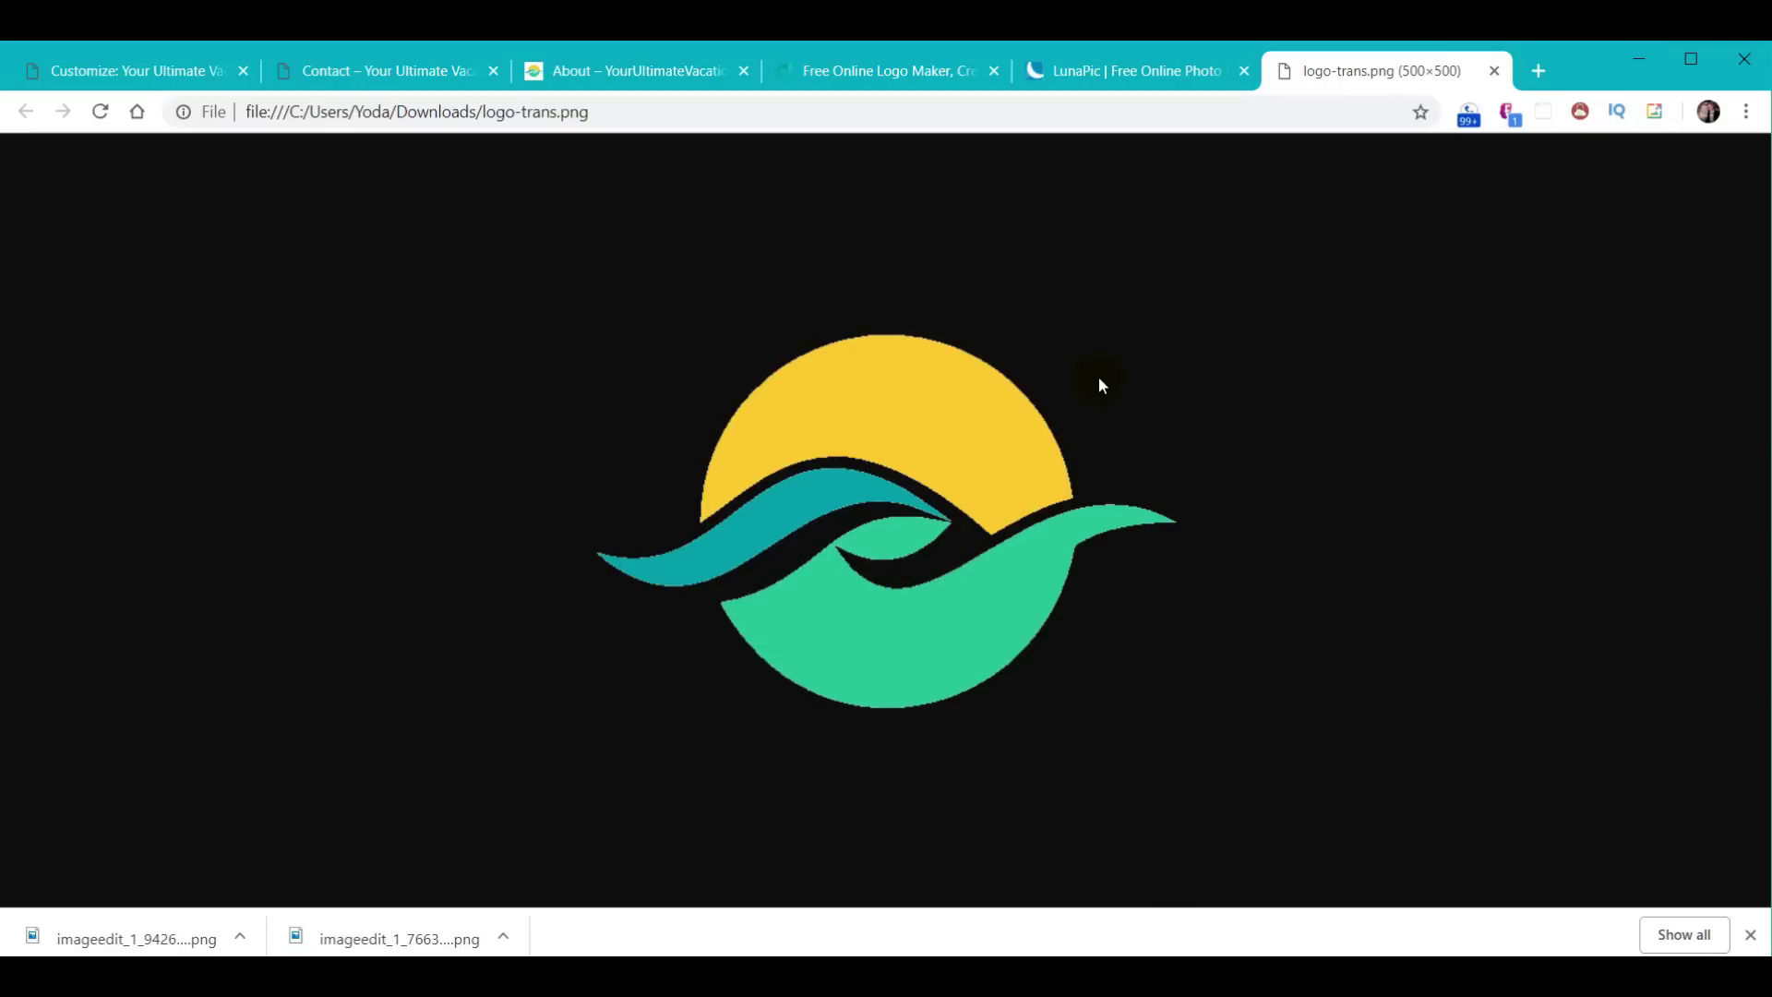
{"action": "left_click", "coordinate": [638, 74]}
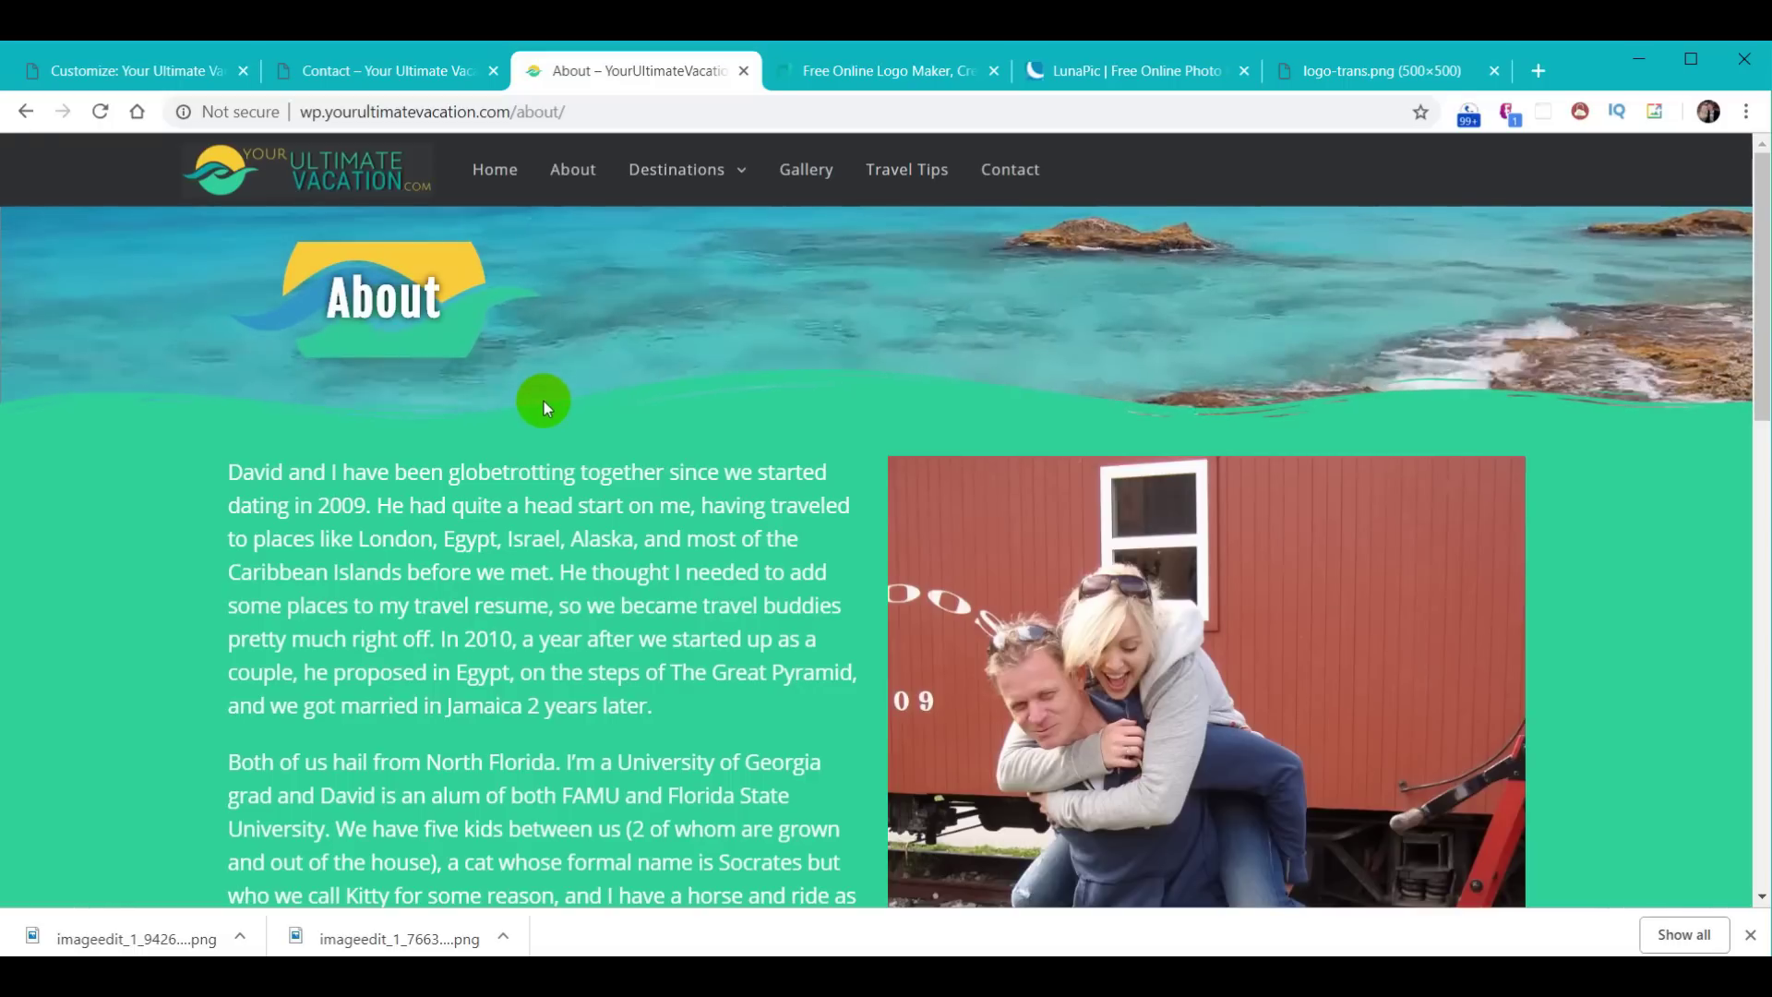
Step: Return to the DesignEvo download options for the logo and choose the Basic plan
{"action": "left_click", "coordinate": [900, 73]}
{"action": "left_click", "coordinate": [1190, 251]}
{"action": "left_click", "coordinate": [1577, 177]}
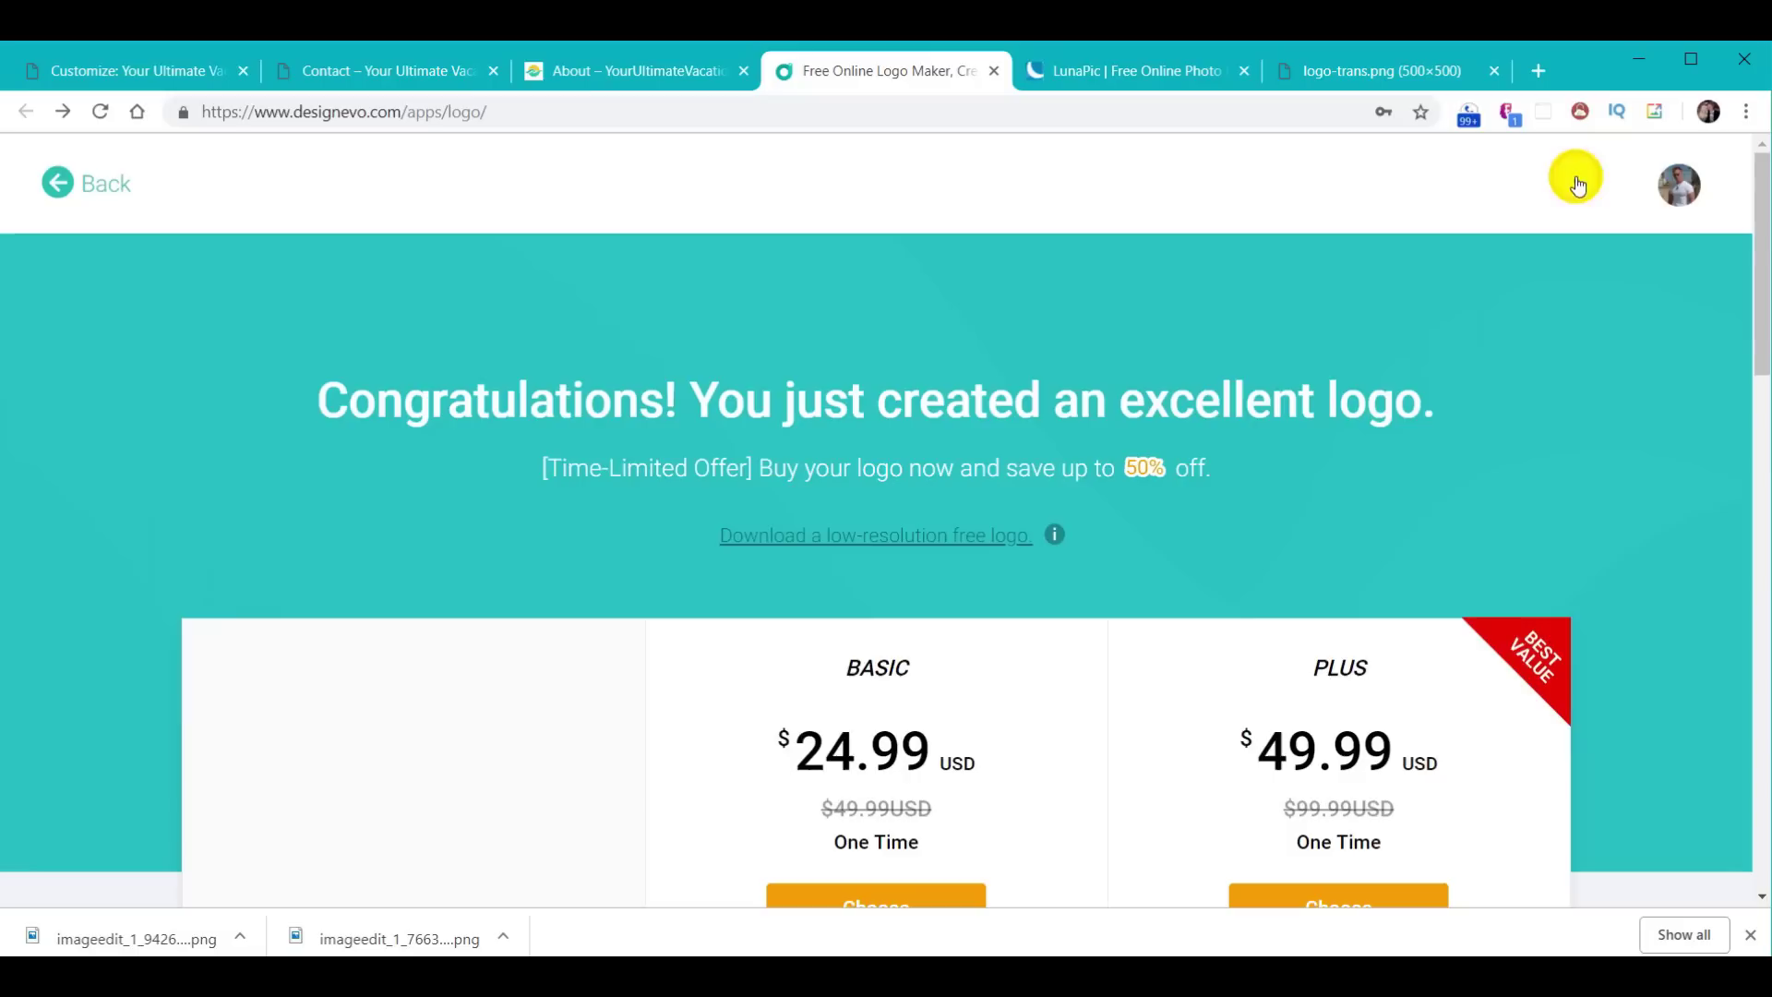
{"action": "scroll", "coordinate": [1099, 479], "scroll_direction": "down", "scroll_amount": 5}
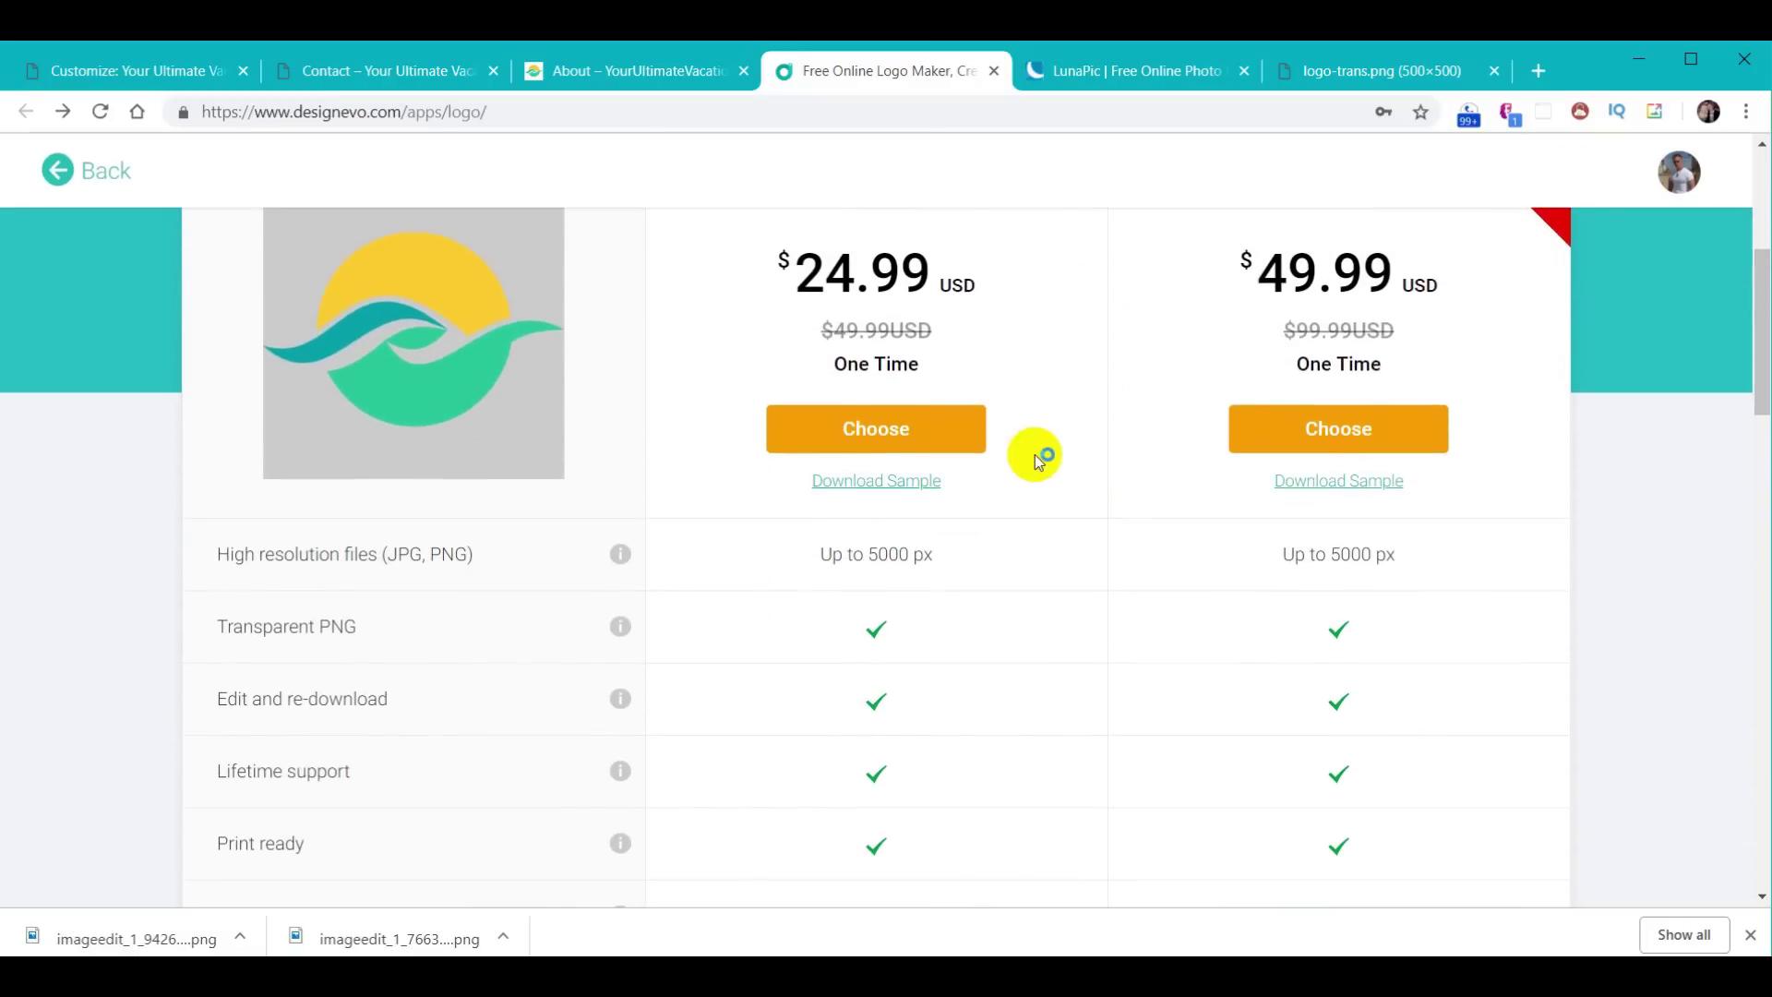
{"action": "left_click", "coordinate": [884, 442]}
{"action": "scroll", "coordinate": [880, 447], "scroll_direction": "down", "scroll_amount": 4}
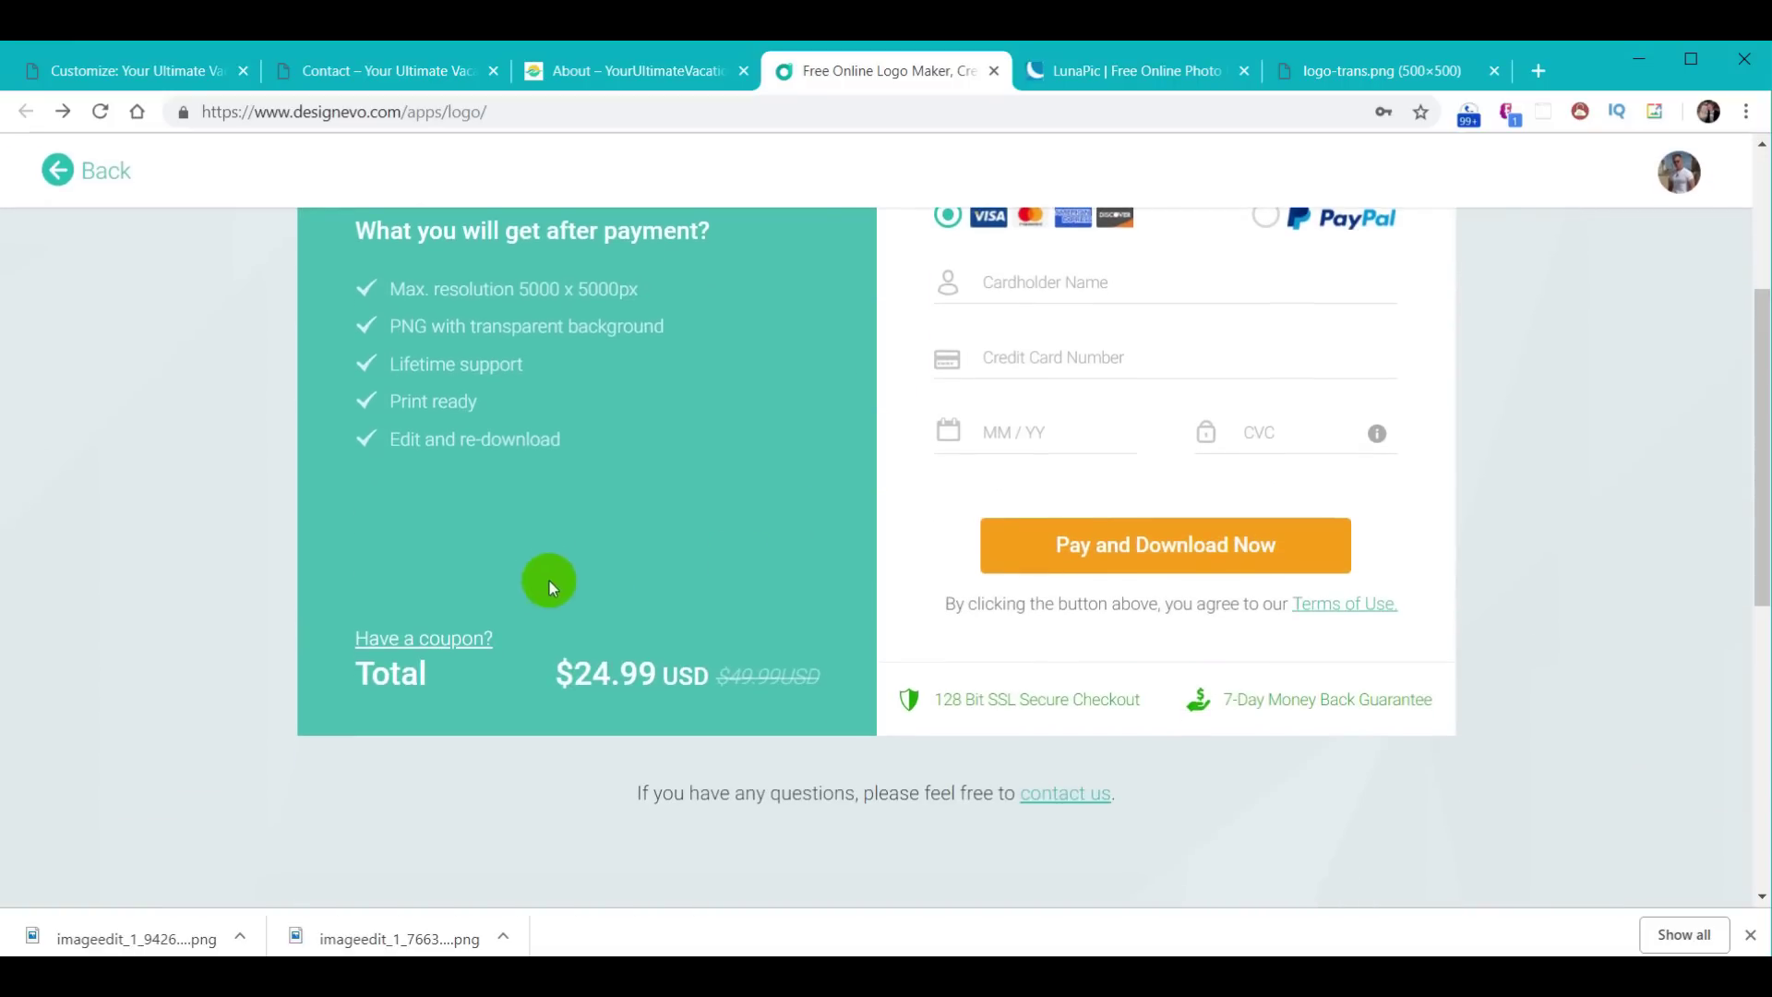
Step: Redeem the coupon code webyoda30off on the Basic plan order
{"action": "left_click", "coordinate": [454, 639]}
{"action": "left_click", "coordinate": [465, 625]}
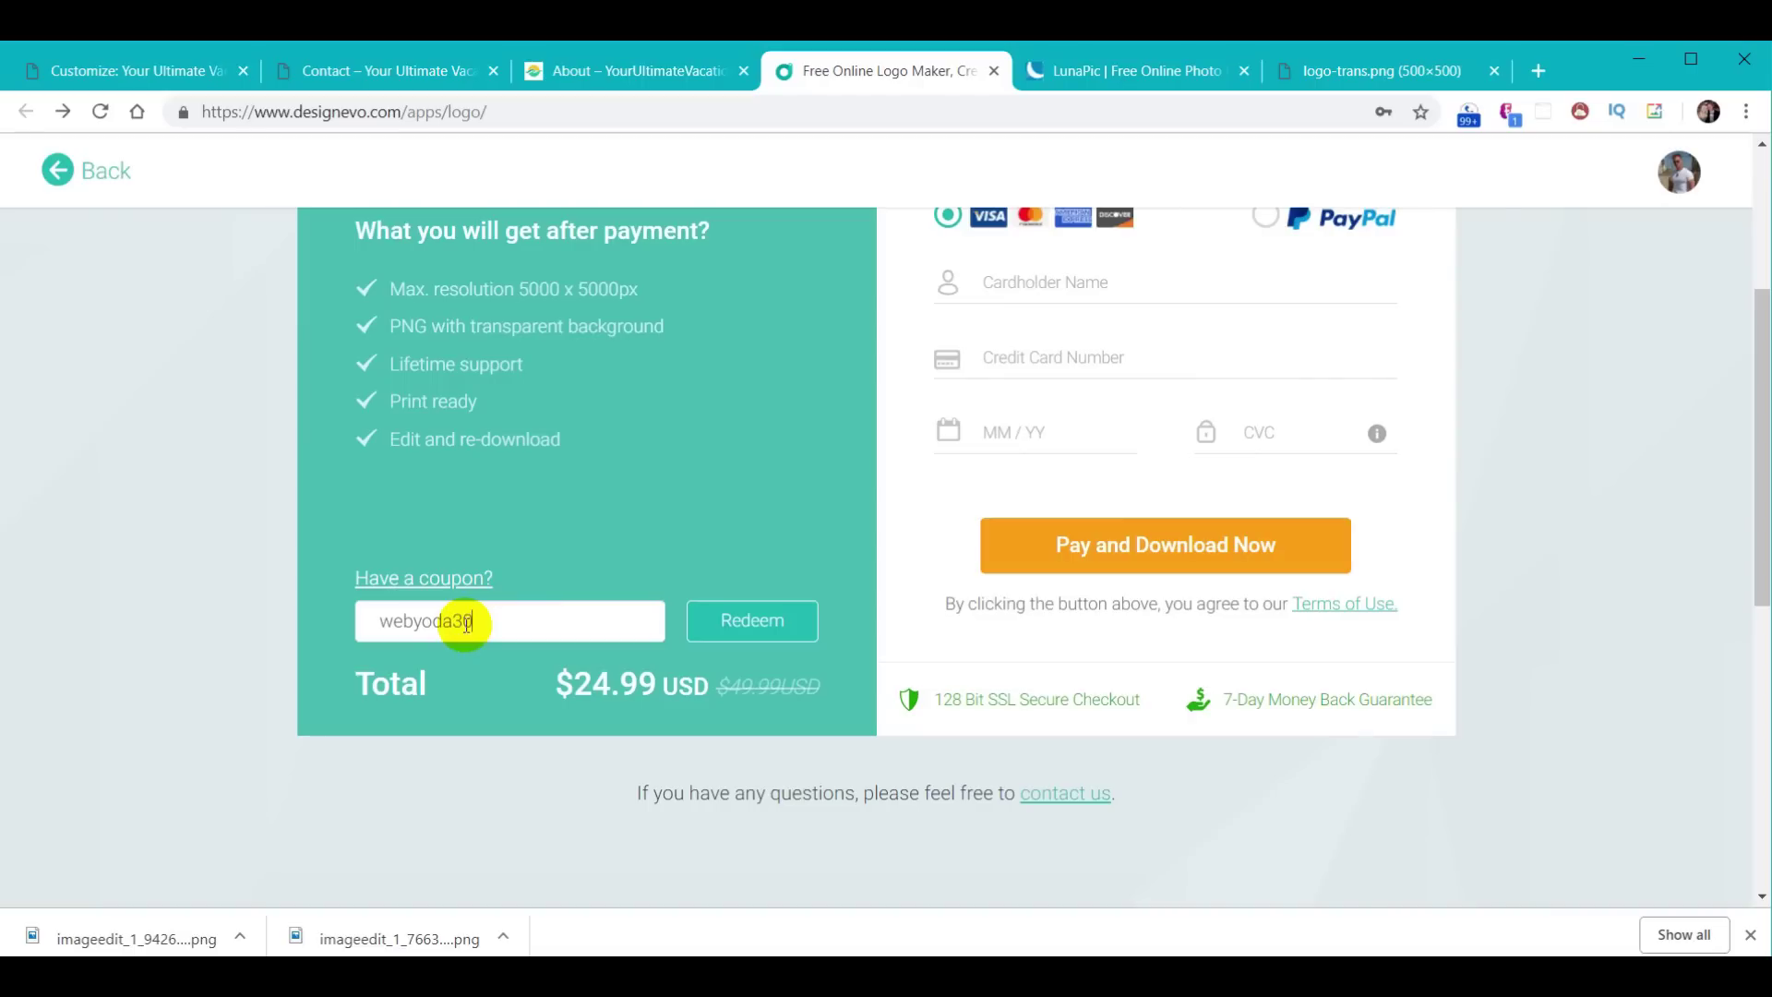
{"action": "type", "text": "webyoda30off"}
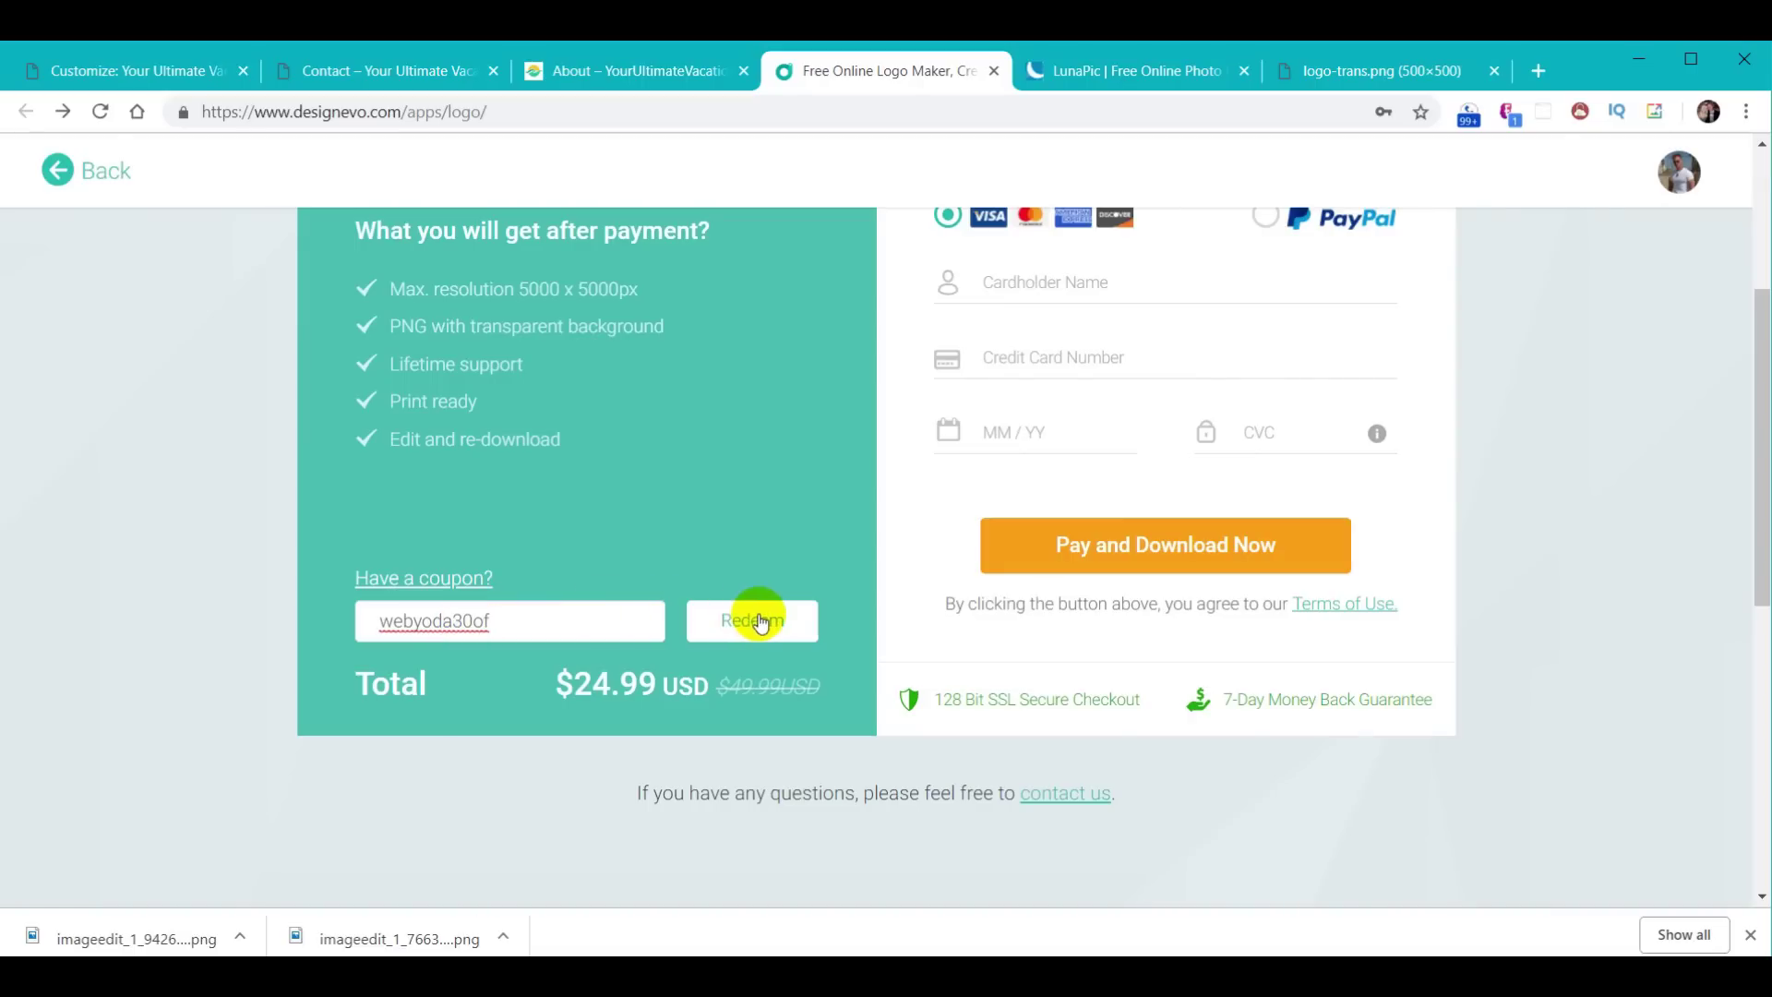
{"action": "left_click", "coordinate": [743, 624]}
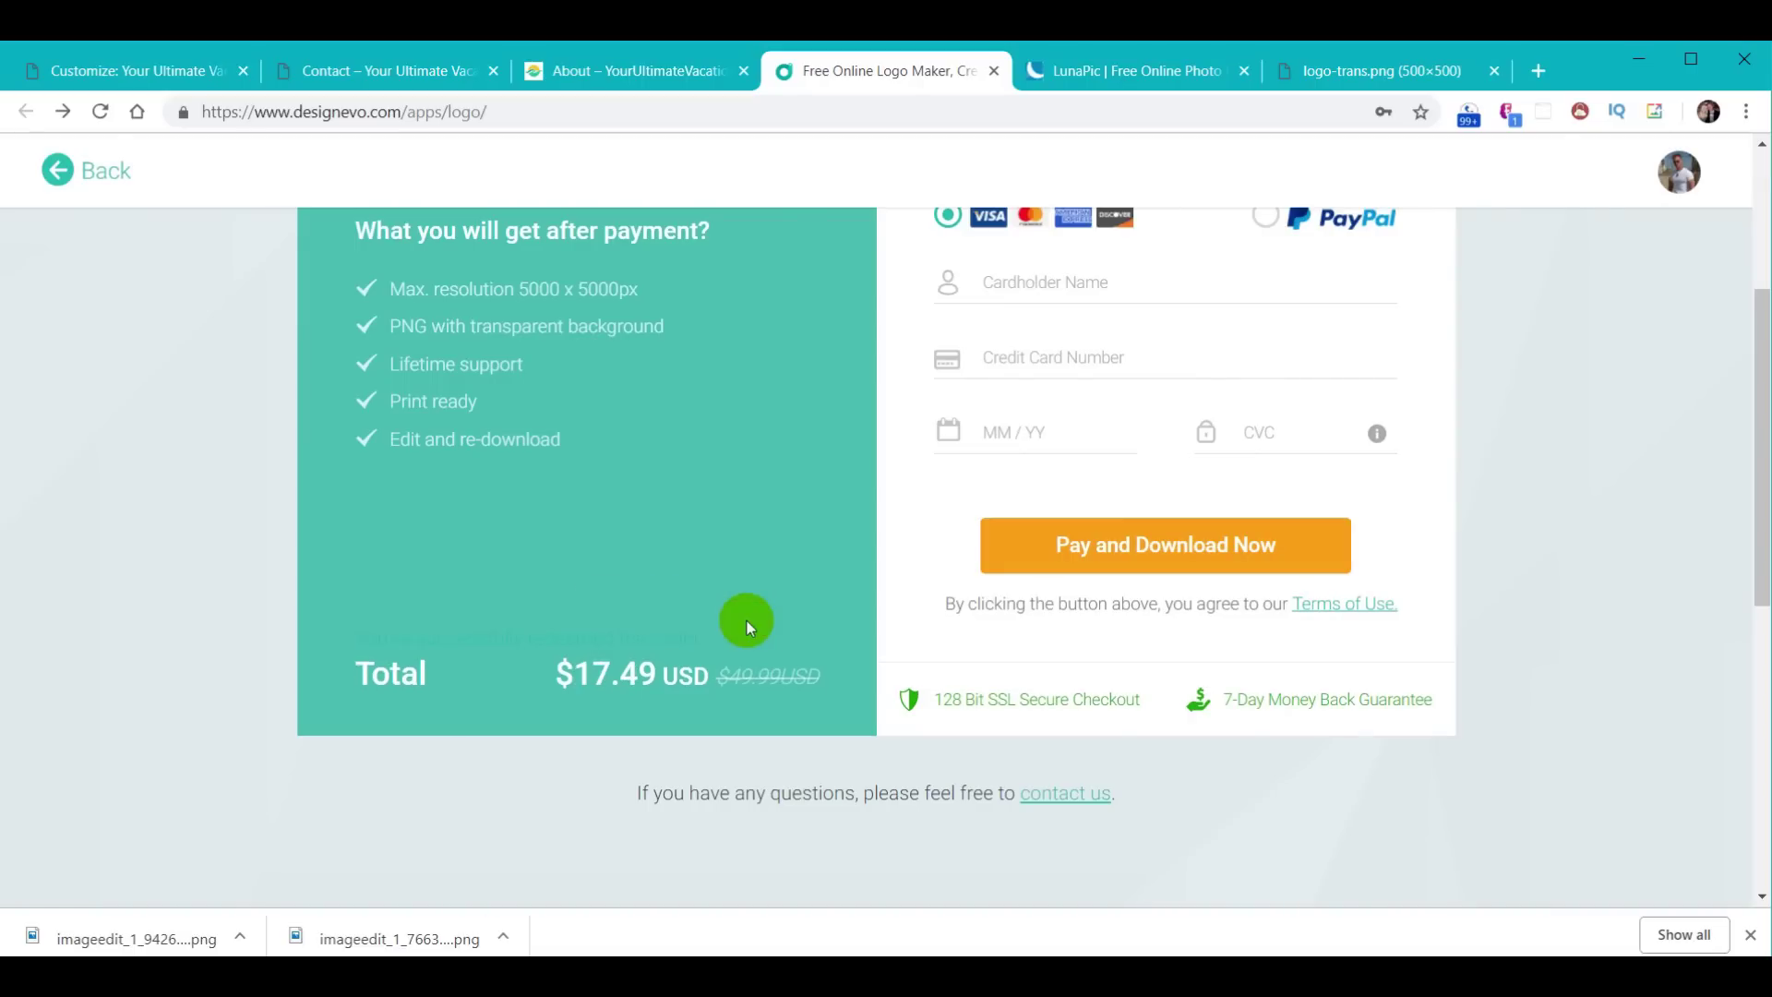
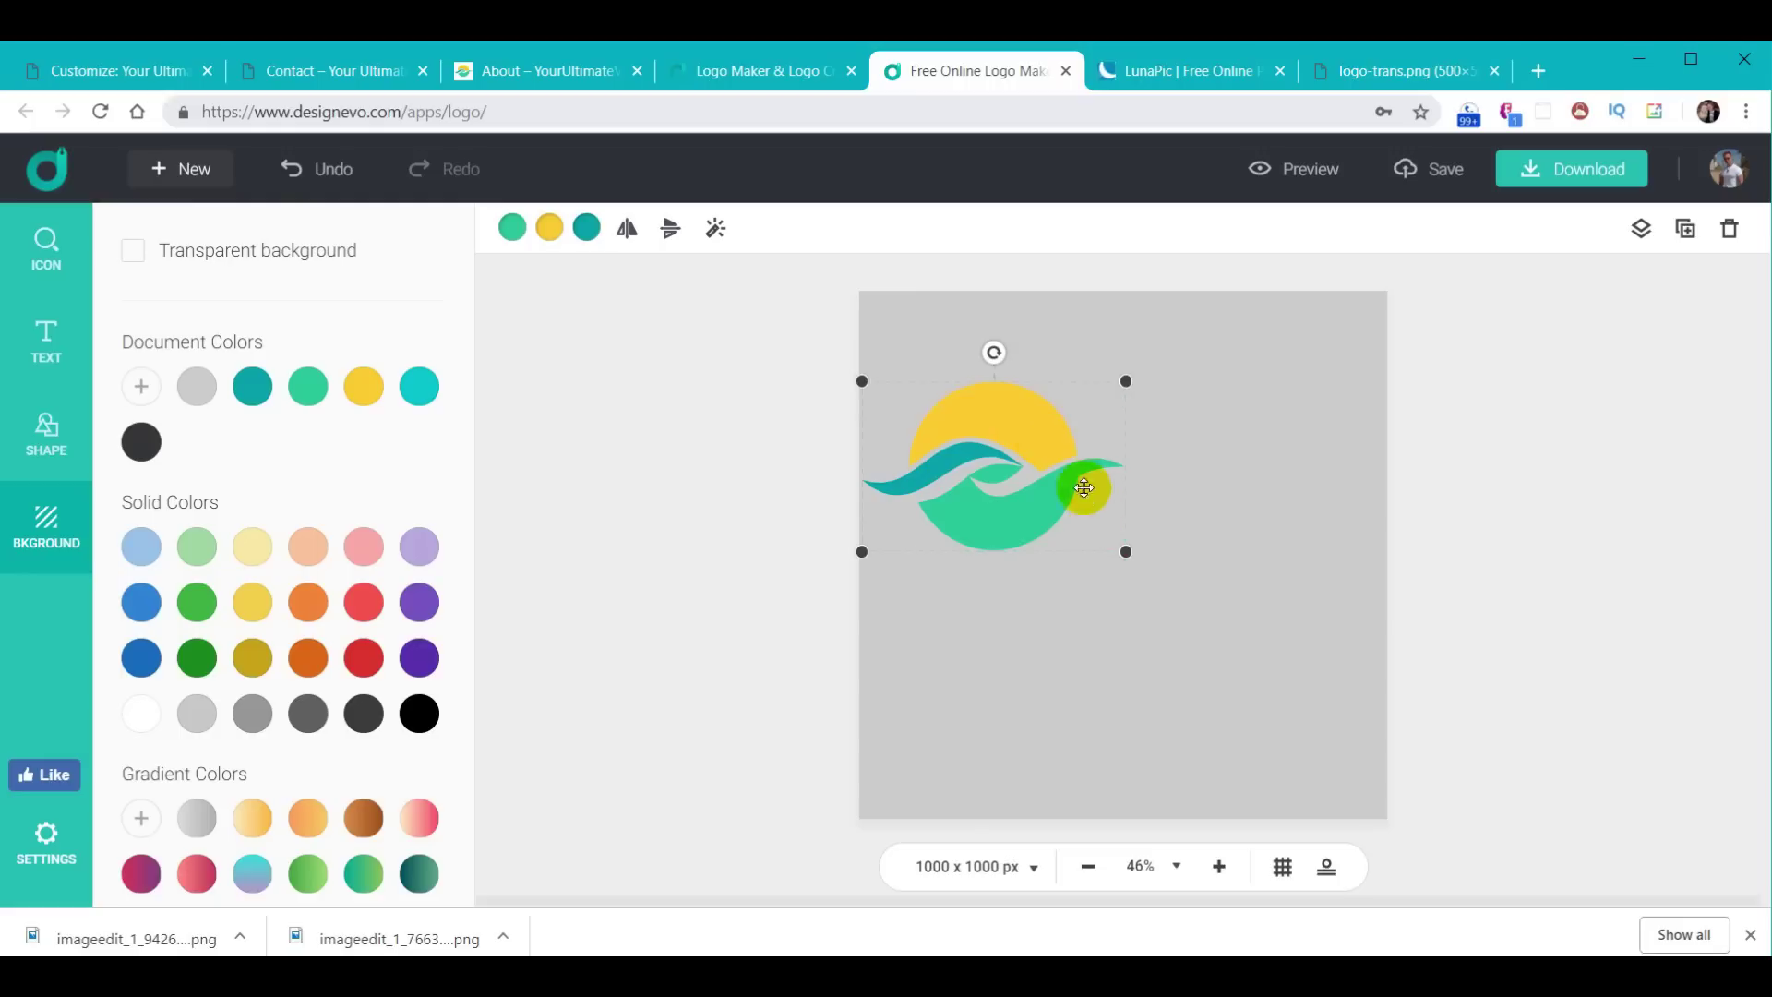
Step: Enlarge the sun-and-wave icon to span the full width of the 1000 x 1000 px canvas and download the logo
{"action": "left_click_drag", "start_coordinate": [1126, 551], "coordinate": [1386, 754]}
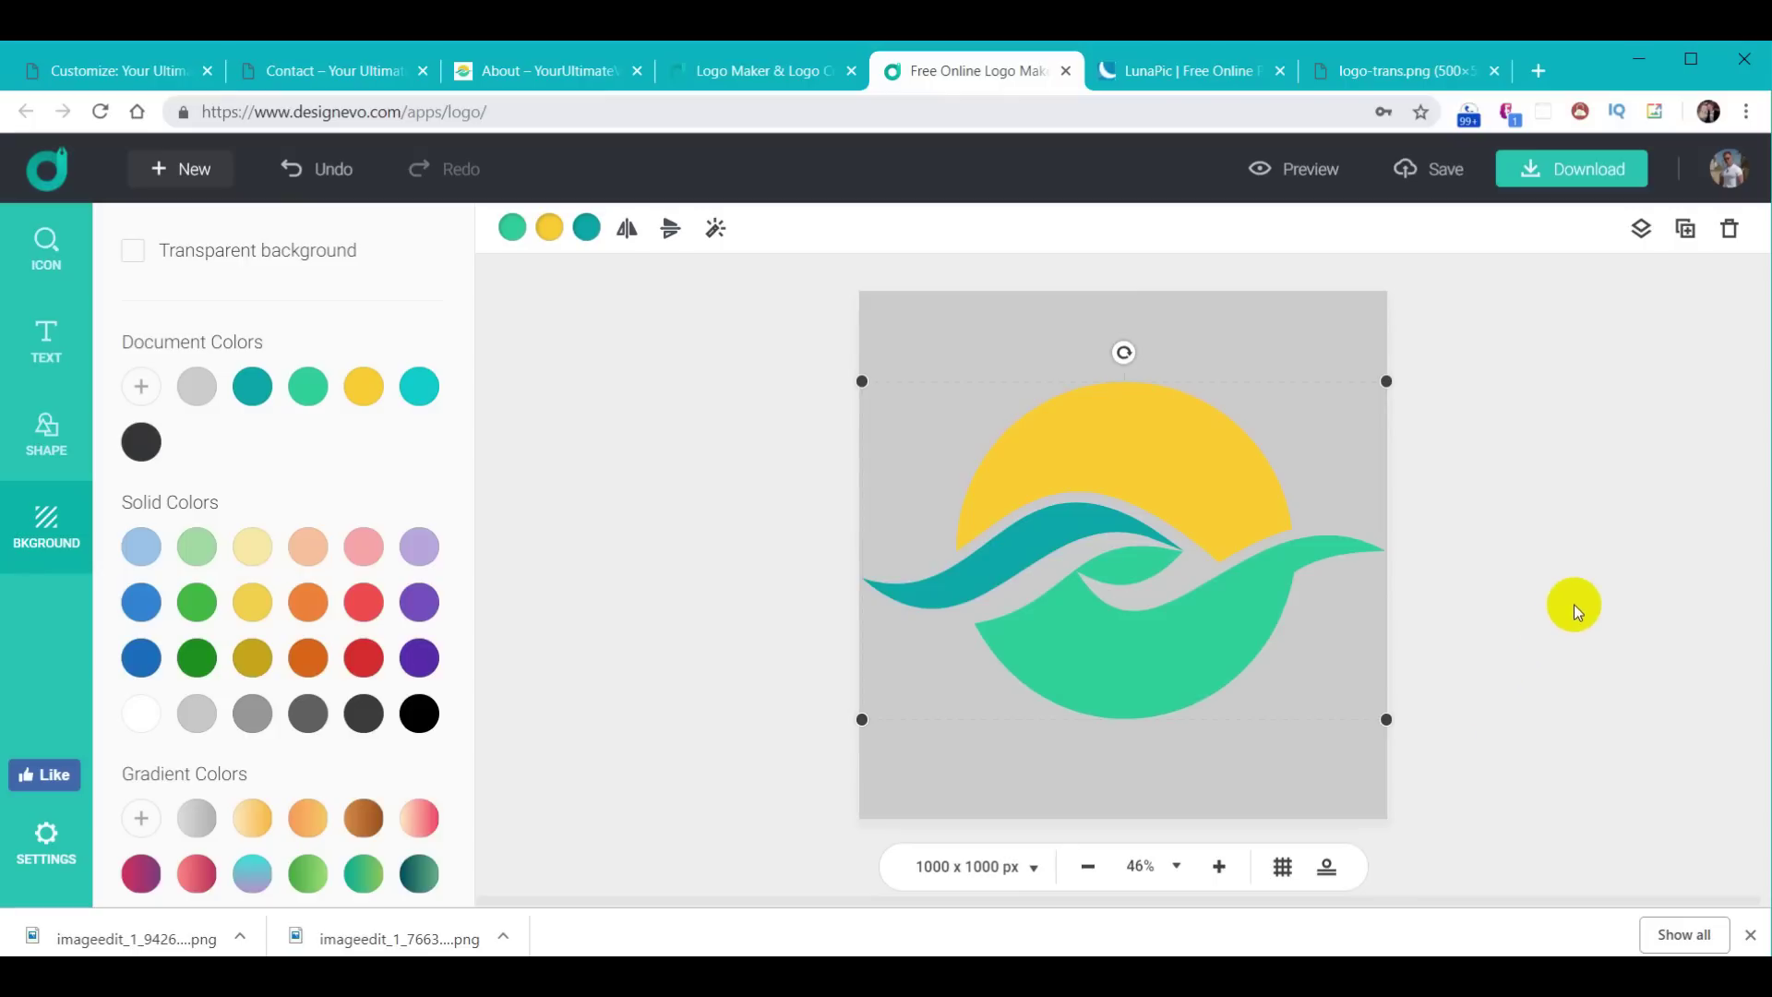
{"action": "left_click", "coordinate": [1604, 509]}
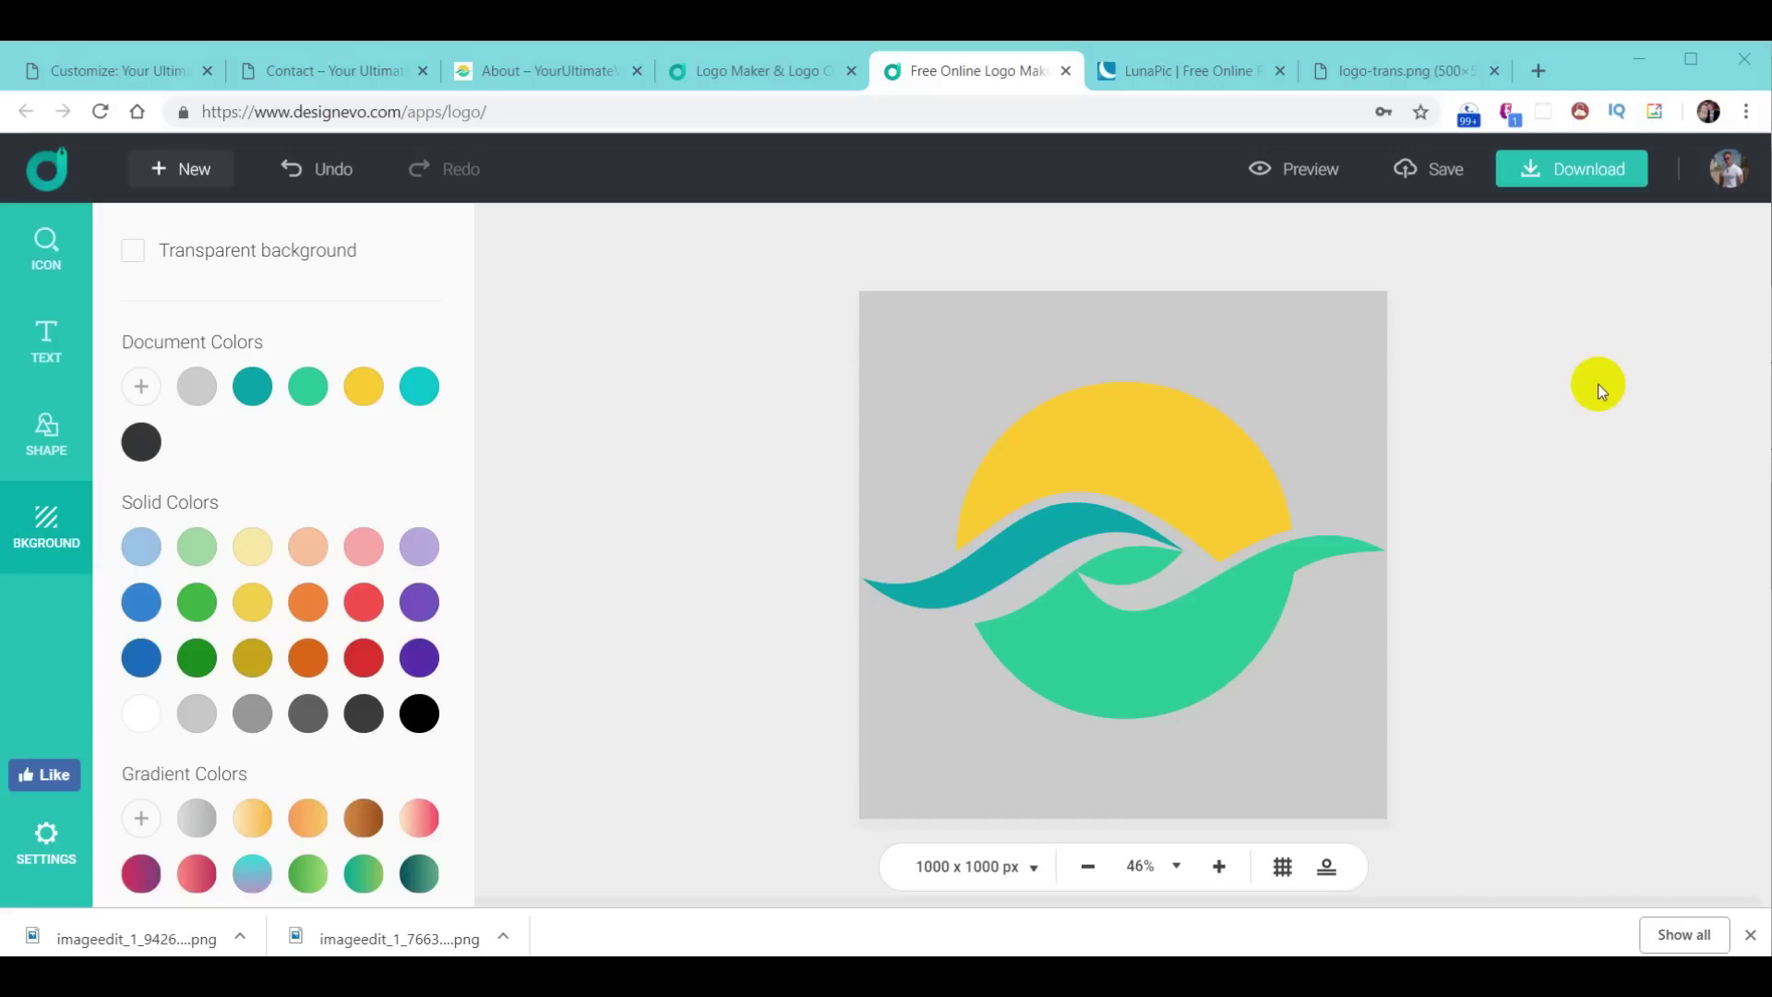
{"action": "left_click", "coordinate": [1580, 170]}
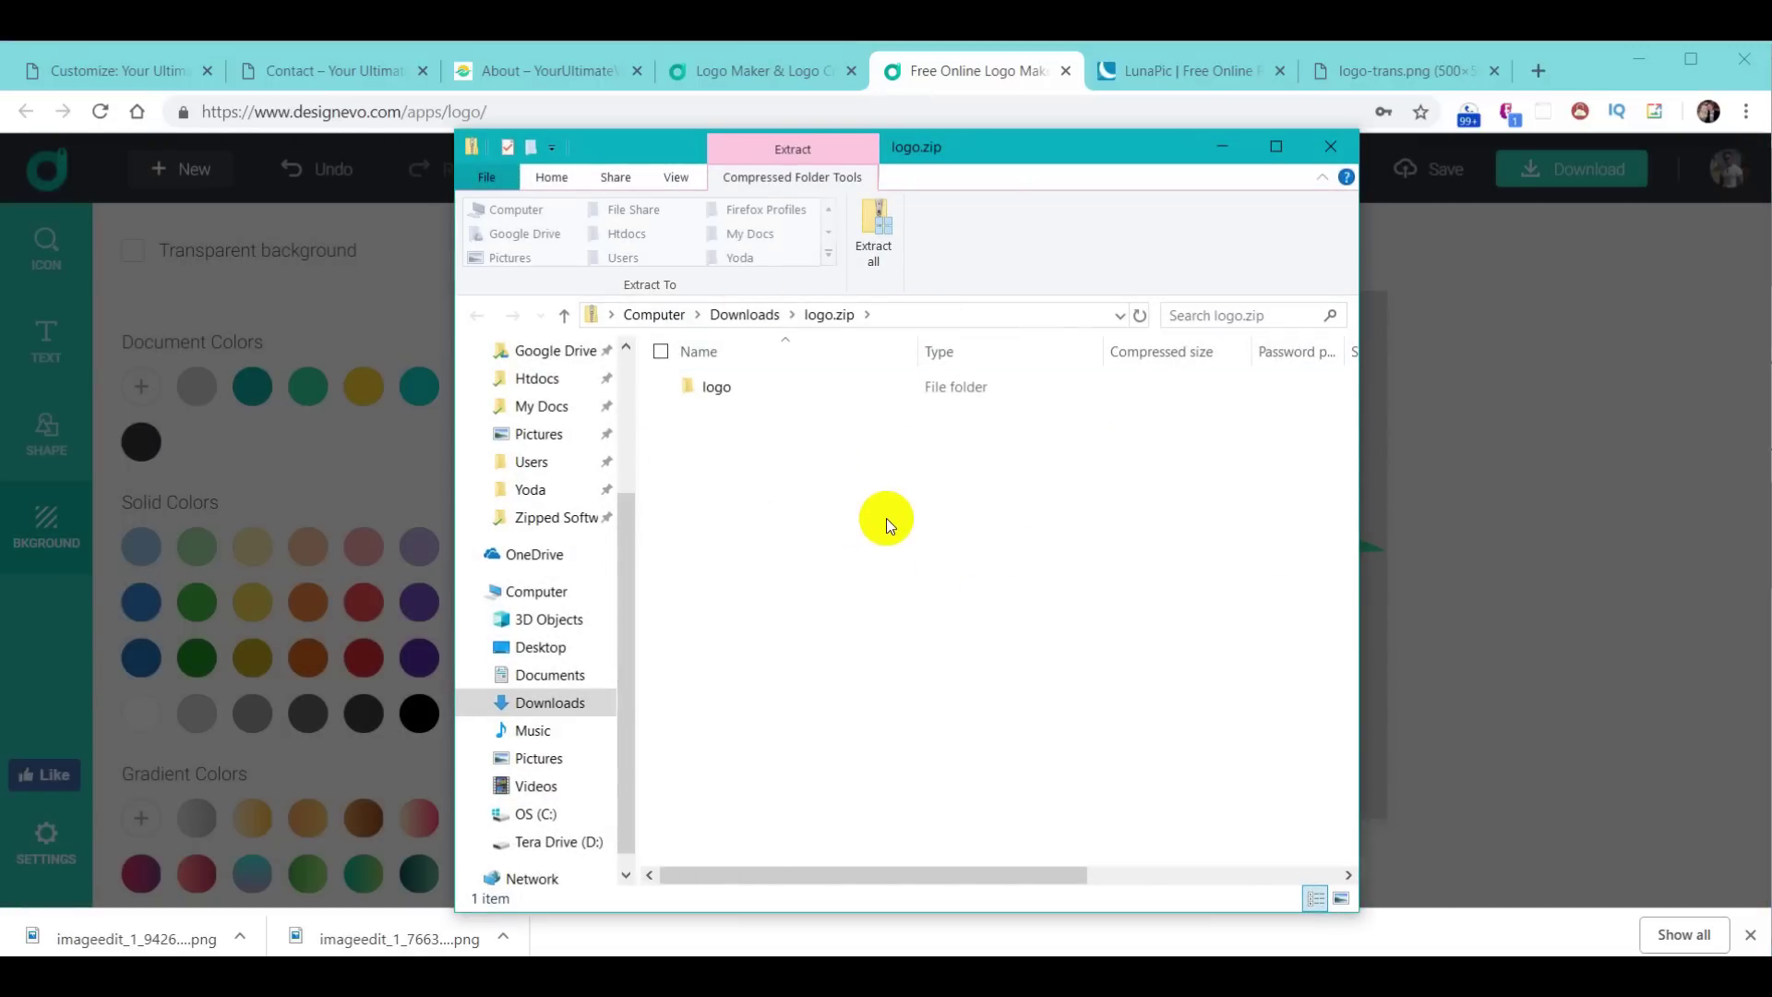
Step: Copy logo-transparent.png from the high-res folder inside logo.zip into the Downloads folder
{"action": "double_click", "coordinate": [713, 386]}
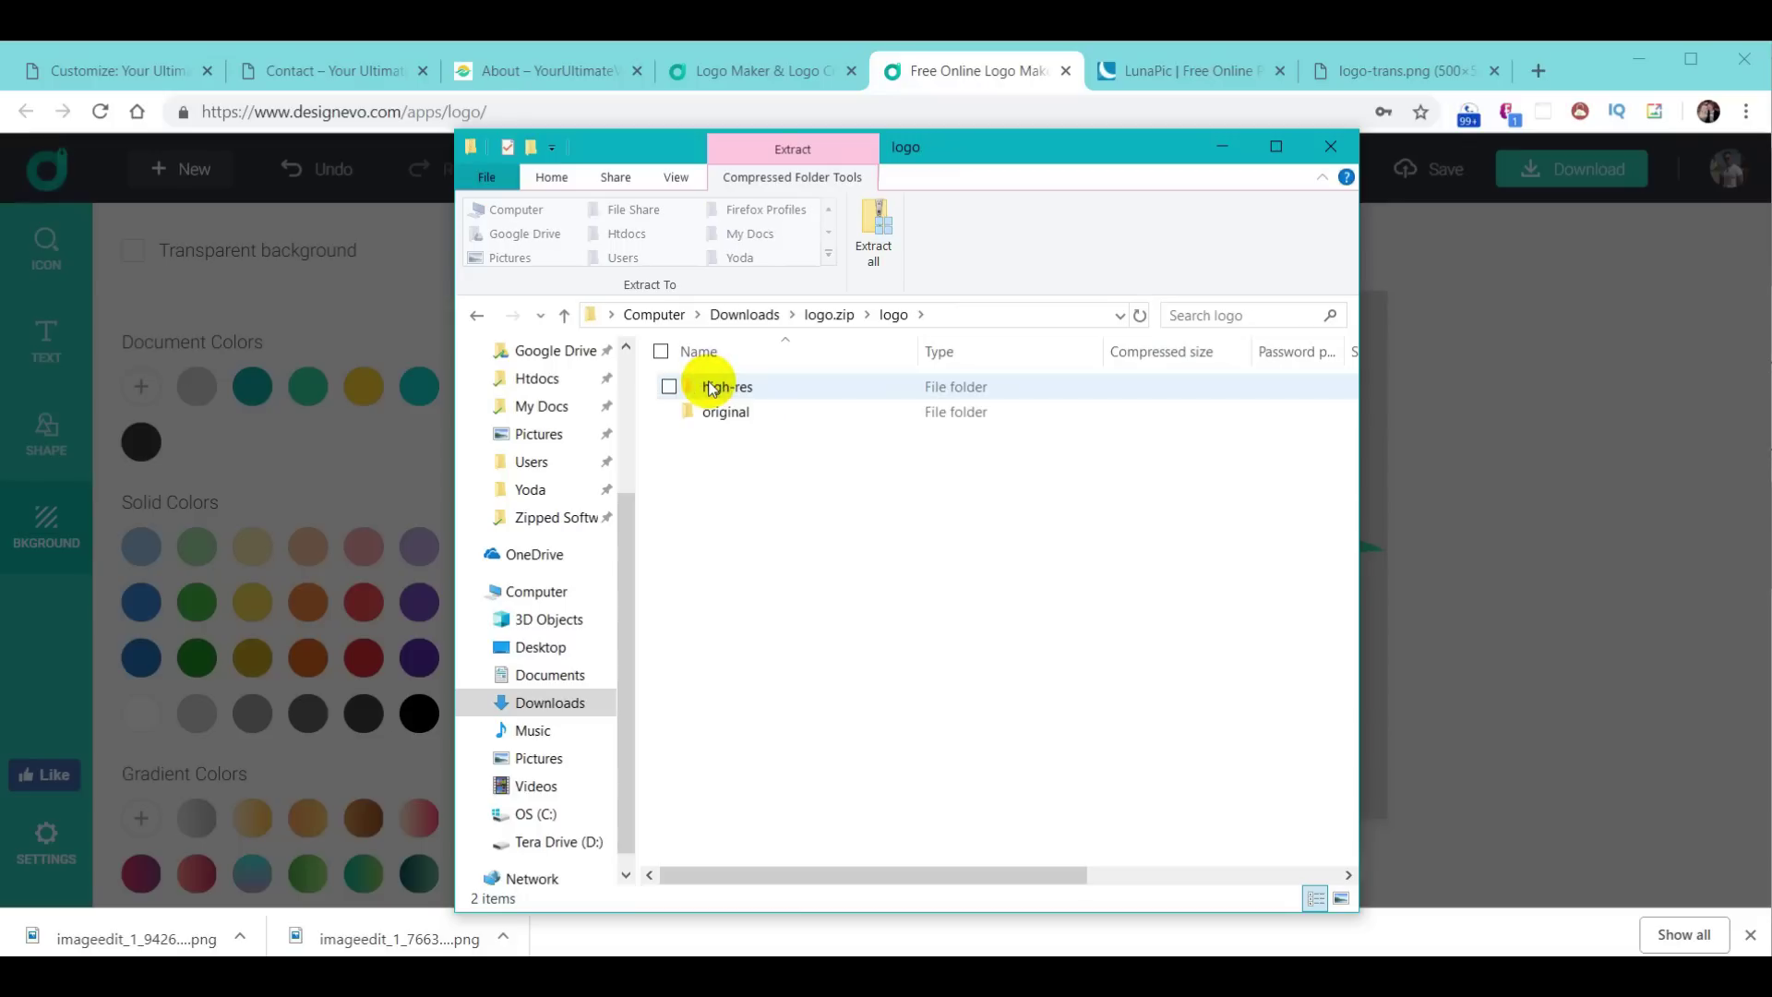
{"action": "double_click", "coordinate": [713, 387]}
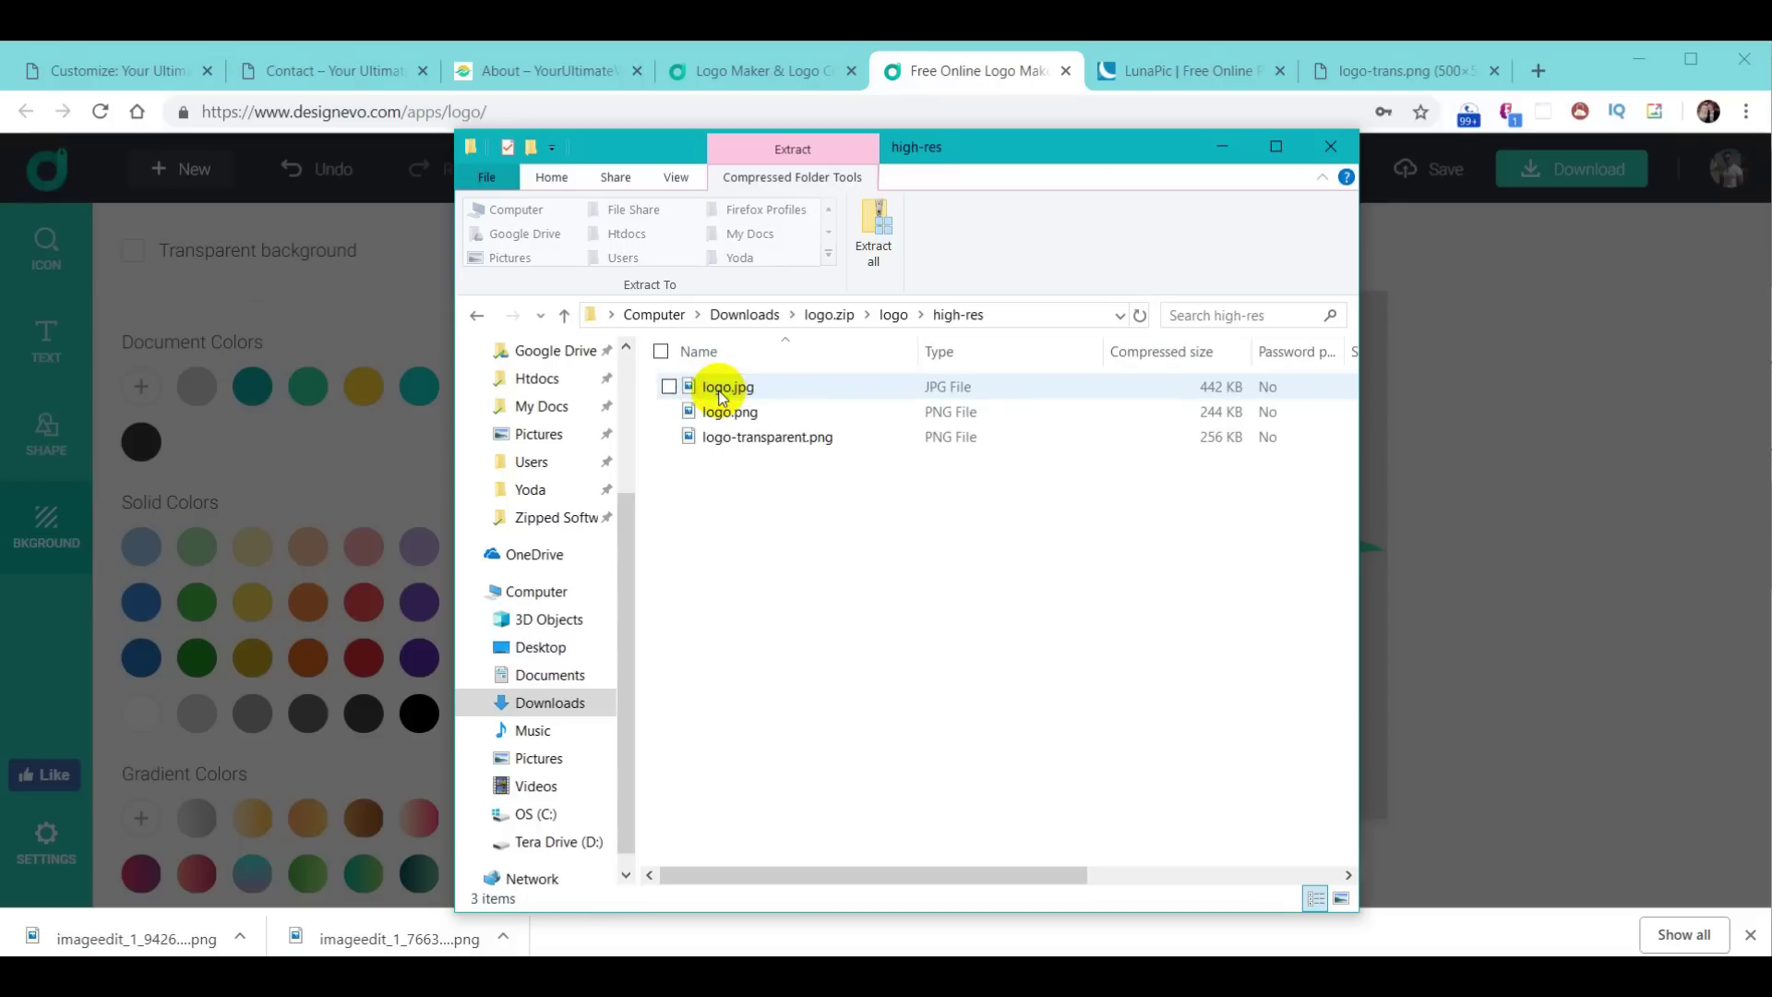
{"action": "right_click", "coordinate": [750, 443]}
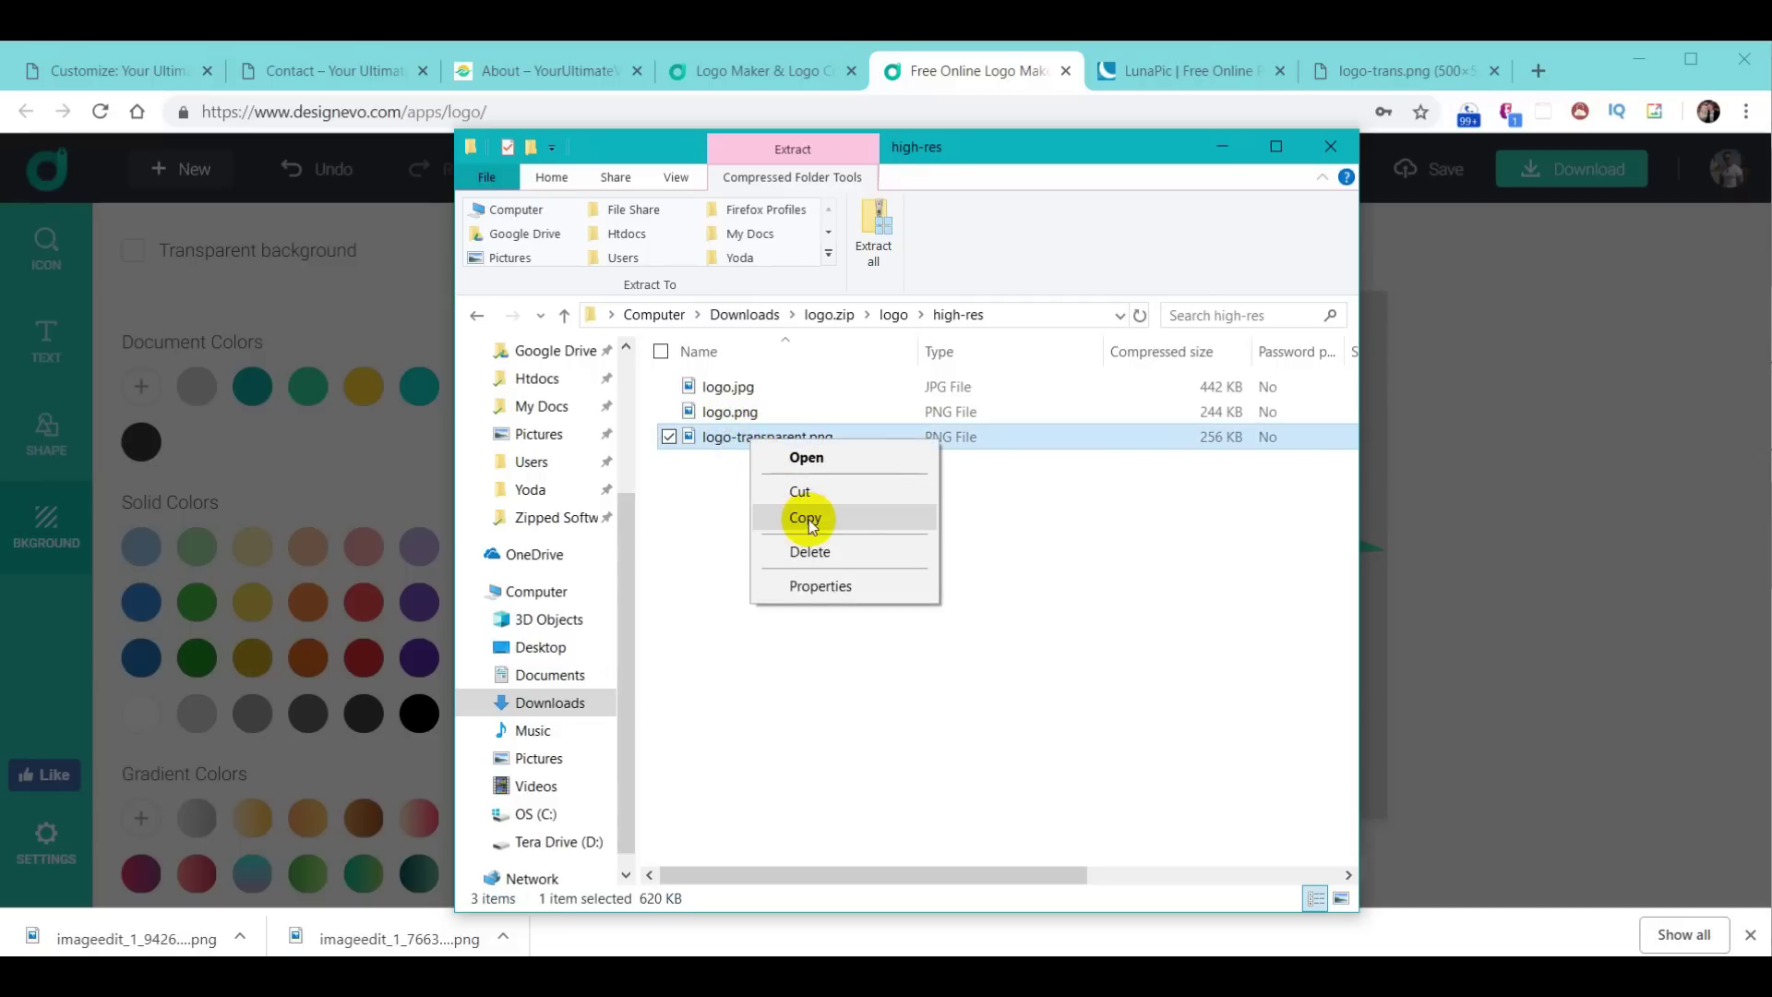
{"action": "left_click", "coordinate": [808, 518]}
{"action": "left_click", "coordinate": [747, 314]}
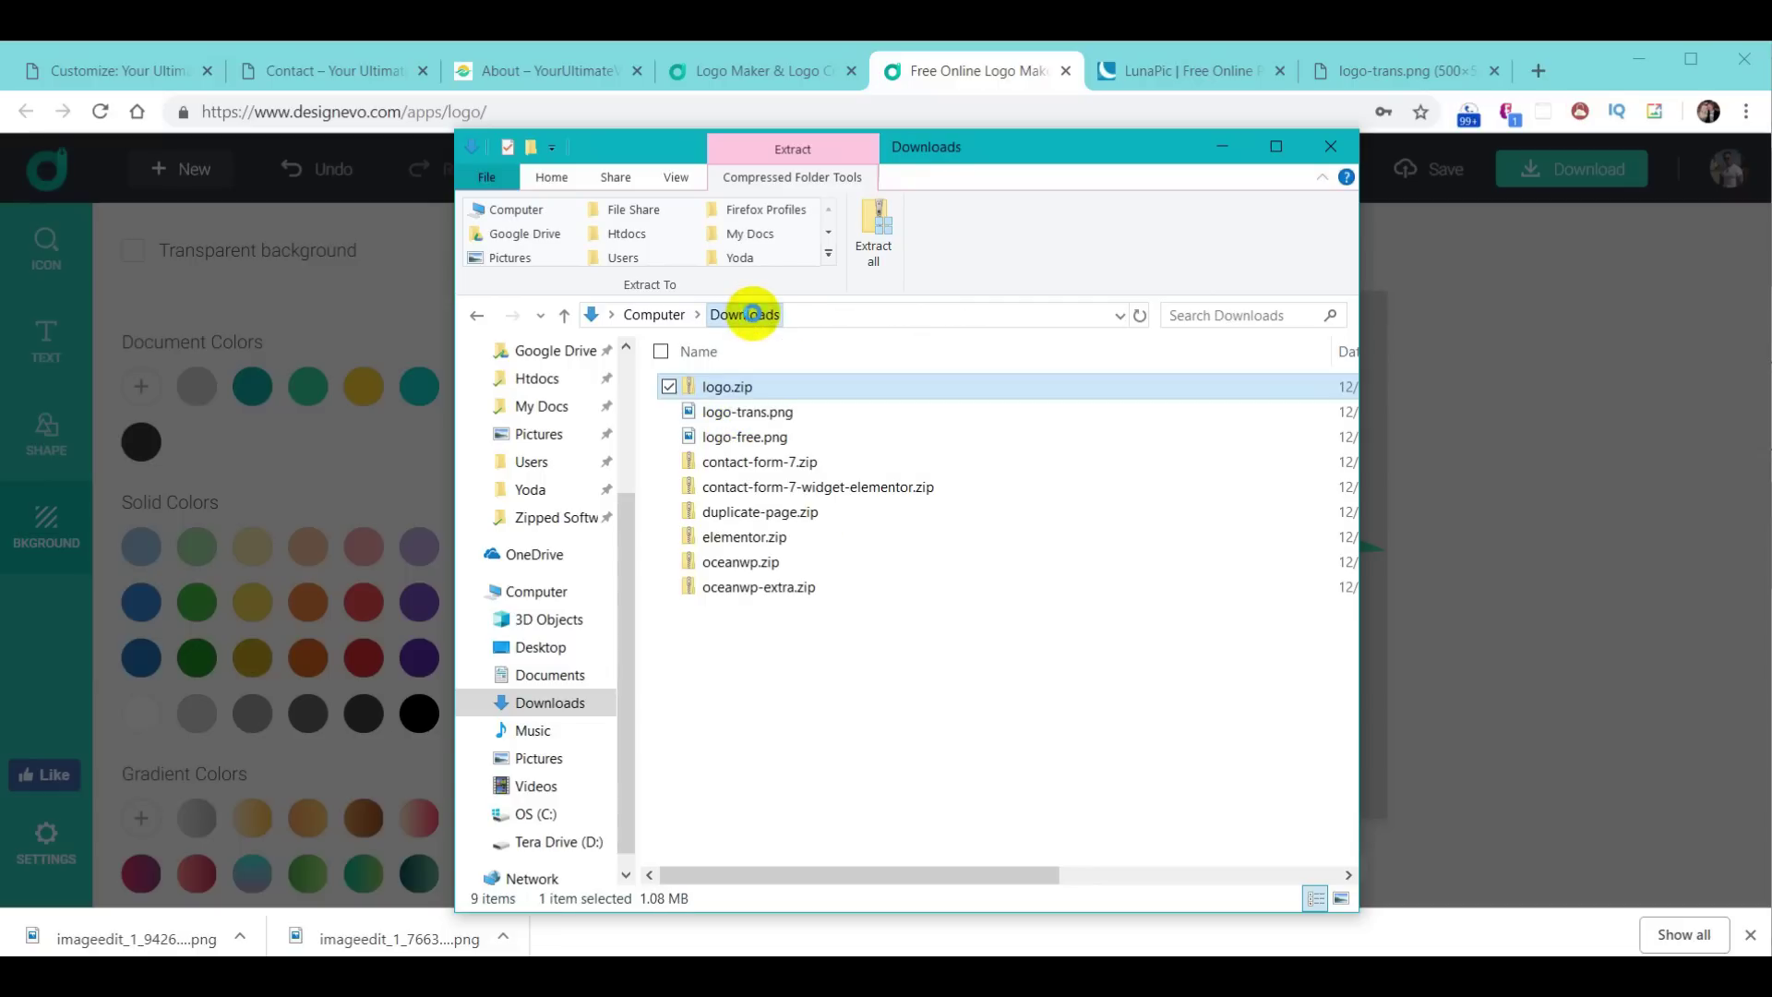
{"action": "right_click", "coordinate": [844, 667]}
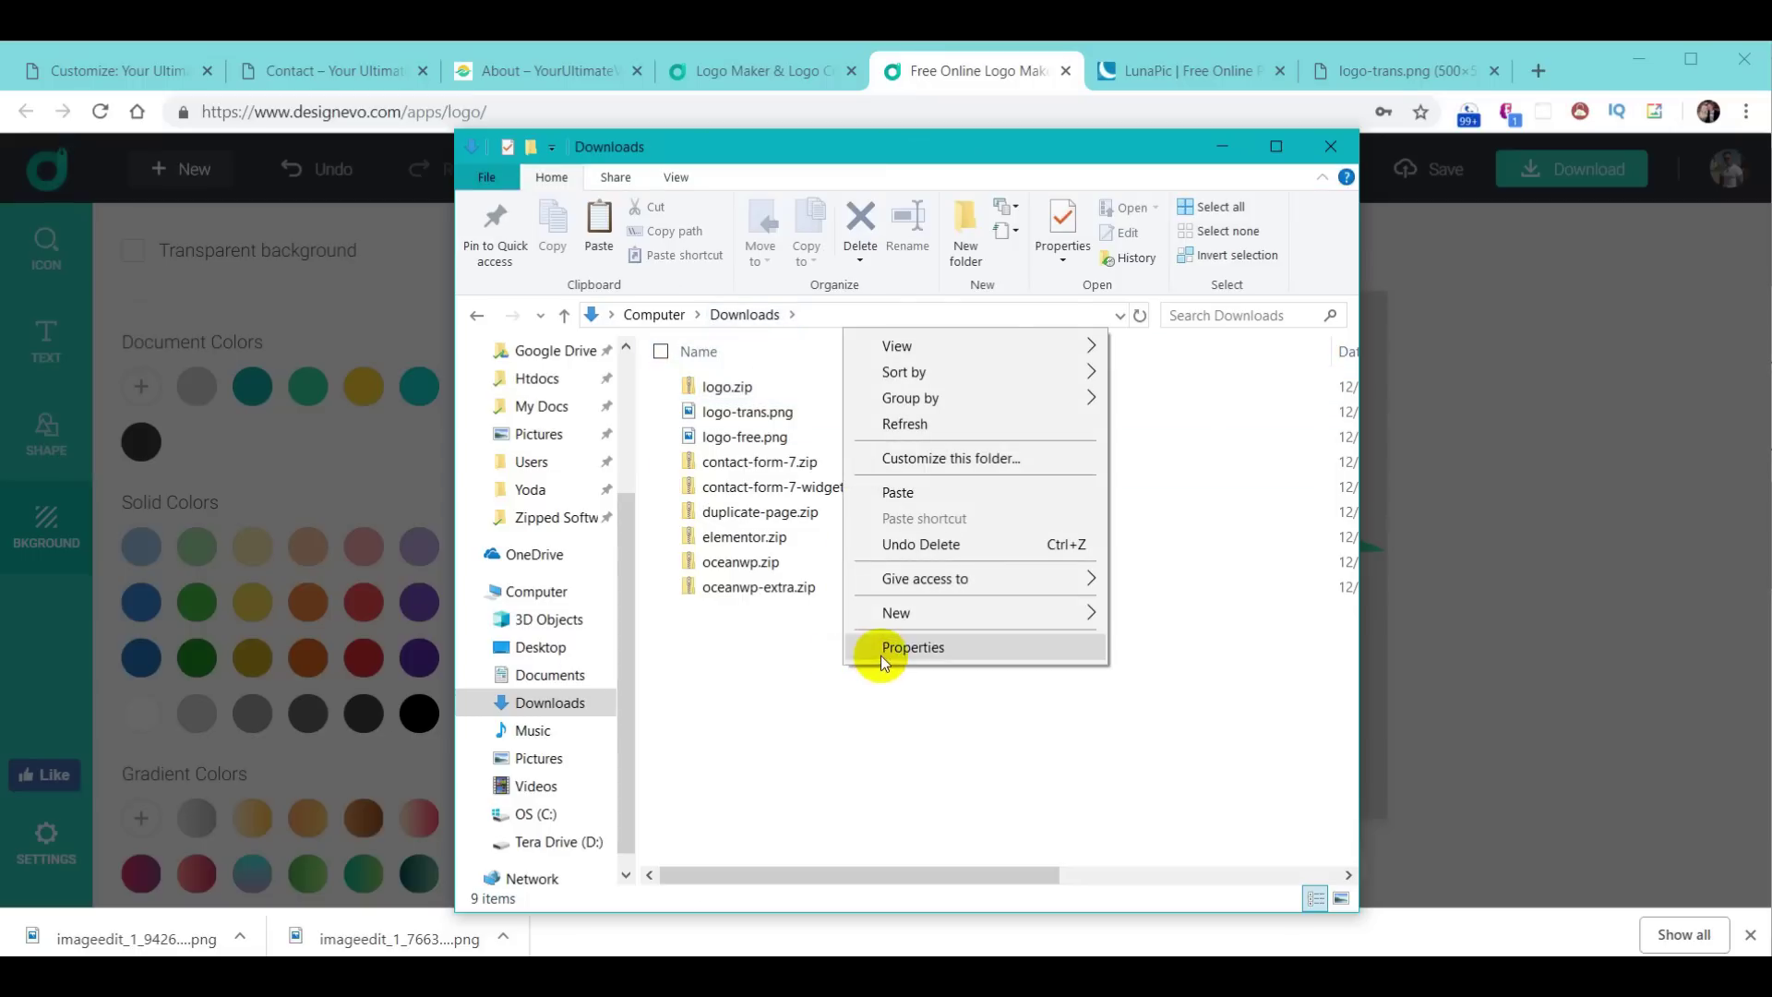
{"action": "left_click", "coordinate": [910, 493]}
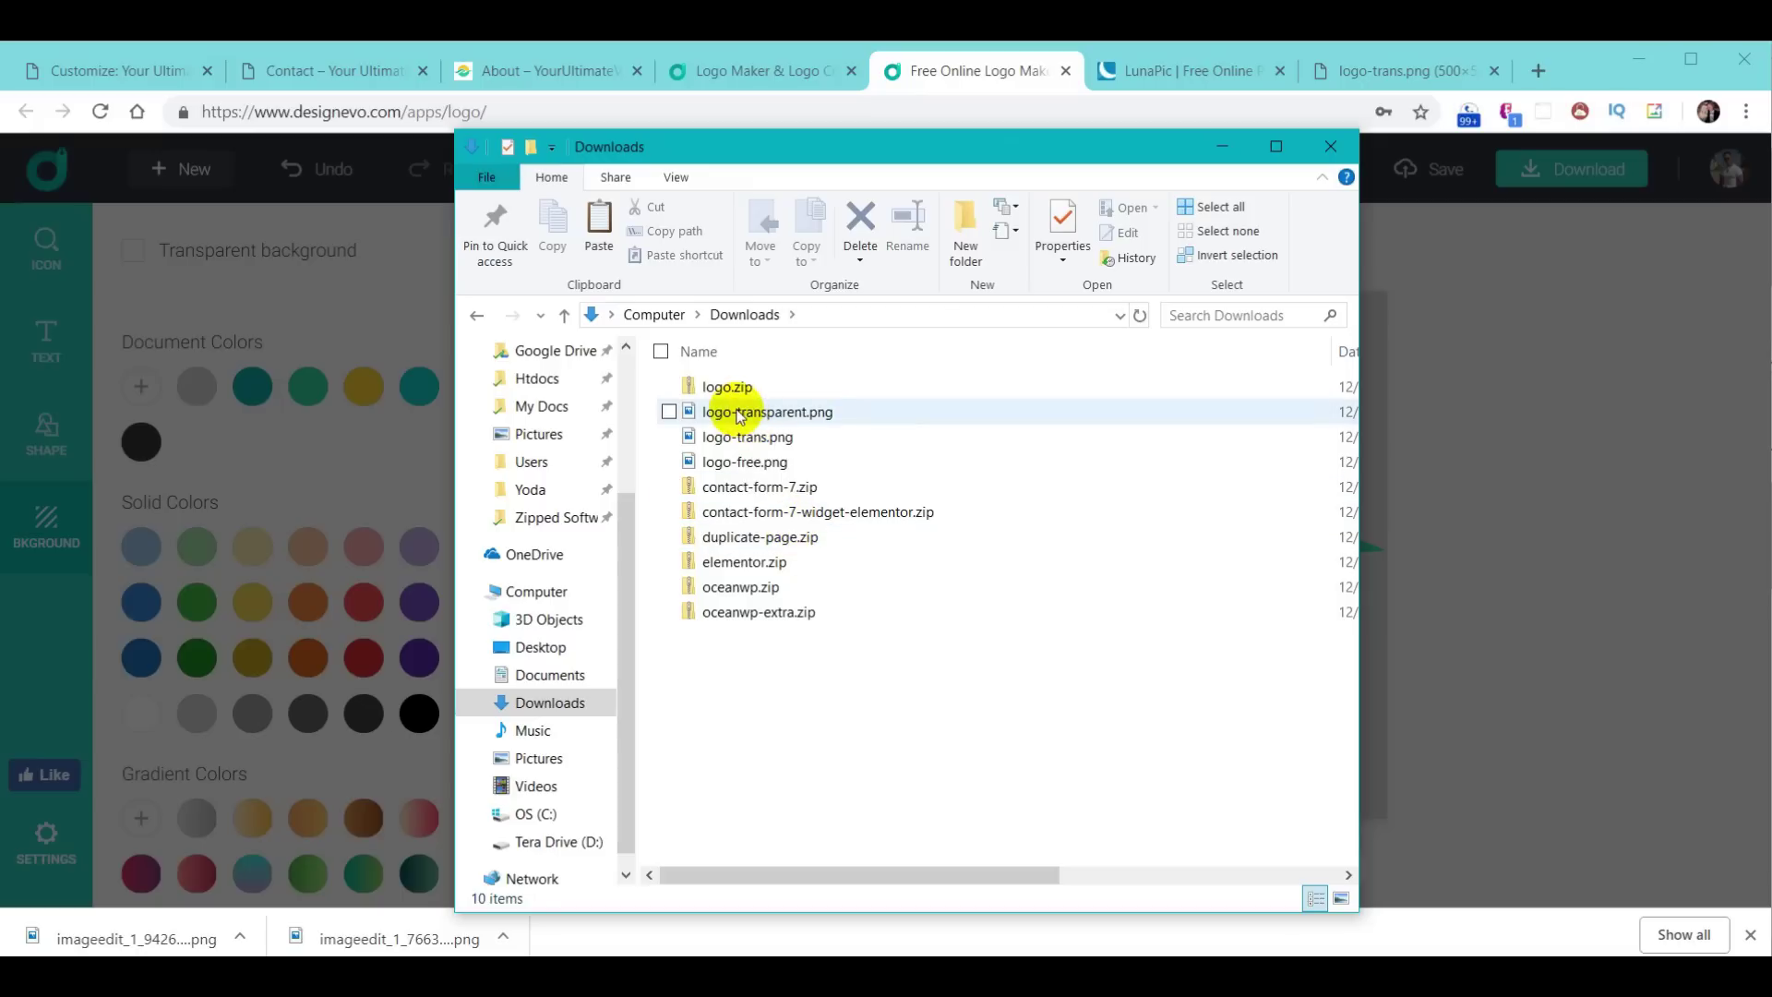
Step: Open logo-transparent.png in a new browser tab and compare it with logo-trans.png
{"action": "left_click_drag", "start_coordinate": [748, 420], "coordinate": [1544, 70]}
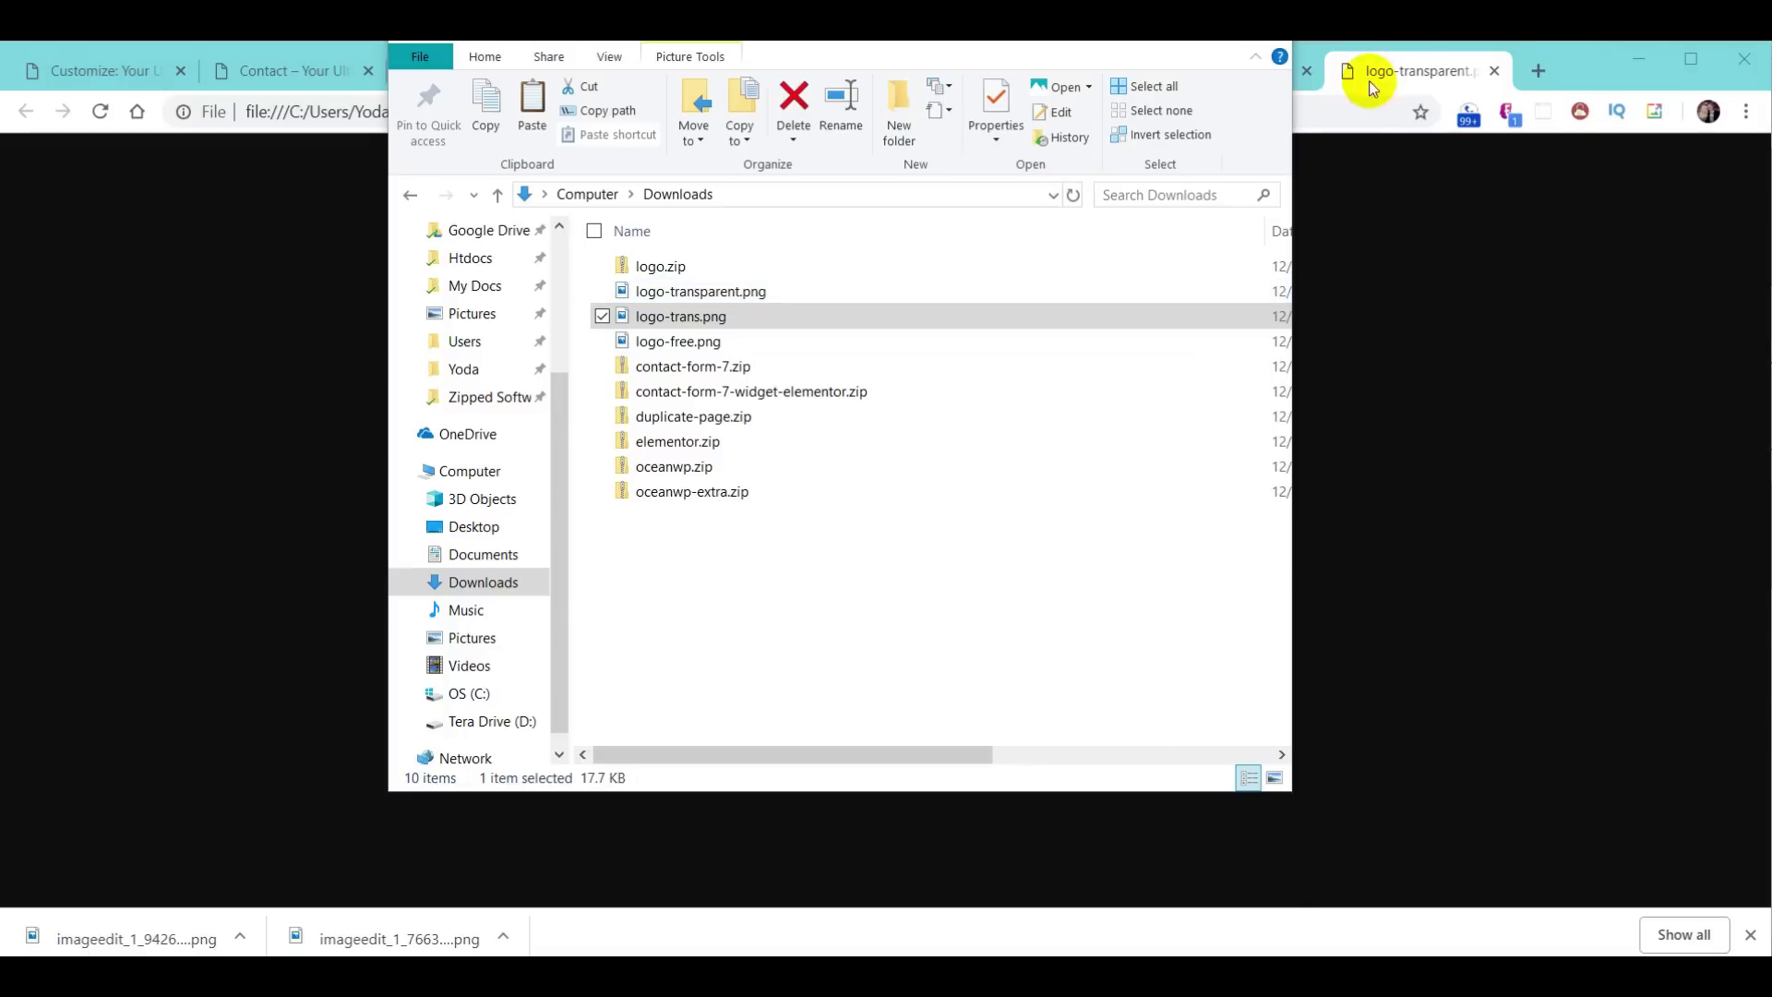
{"action": "left_click", "coordinate": [1421, 72]}
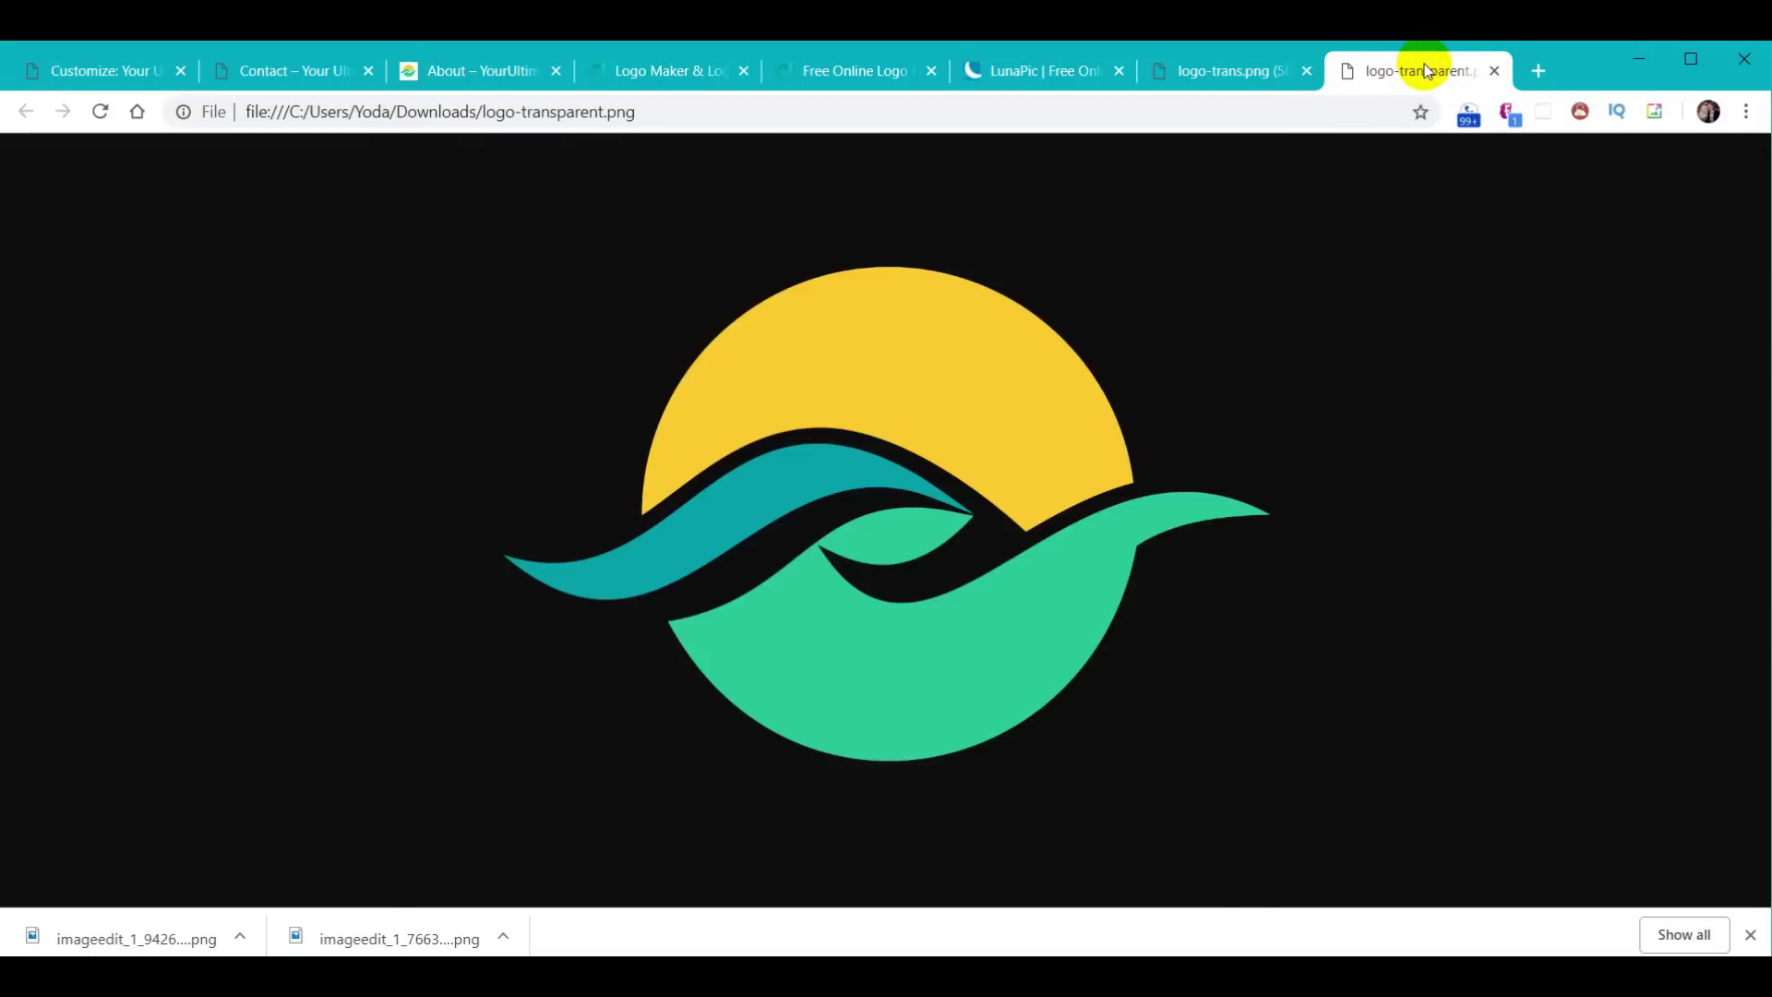
{"action": "left_click", "coordinate": [1216, 70]}
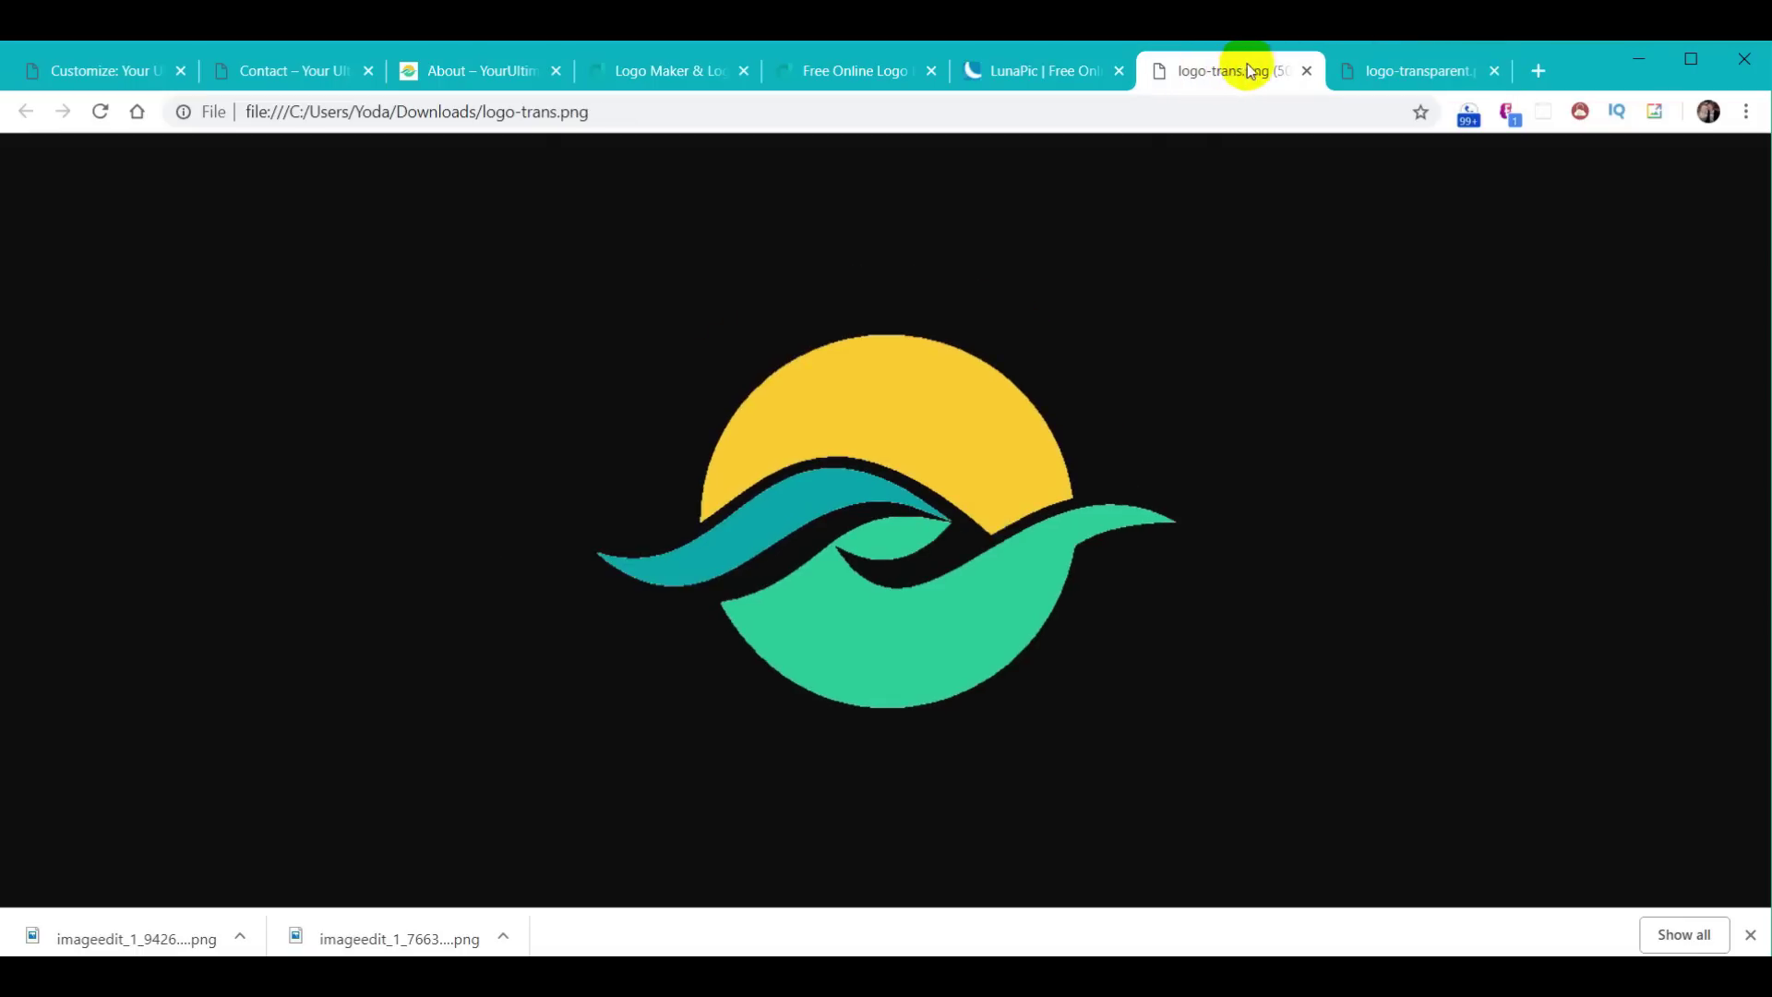
{"action": "left_click", "coordinate": [1402, 74]}
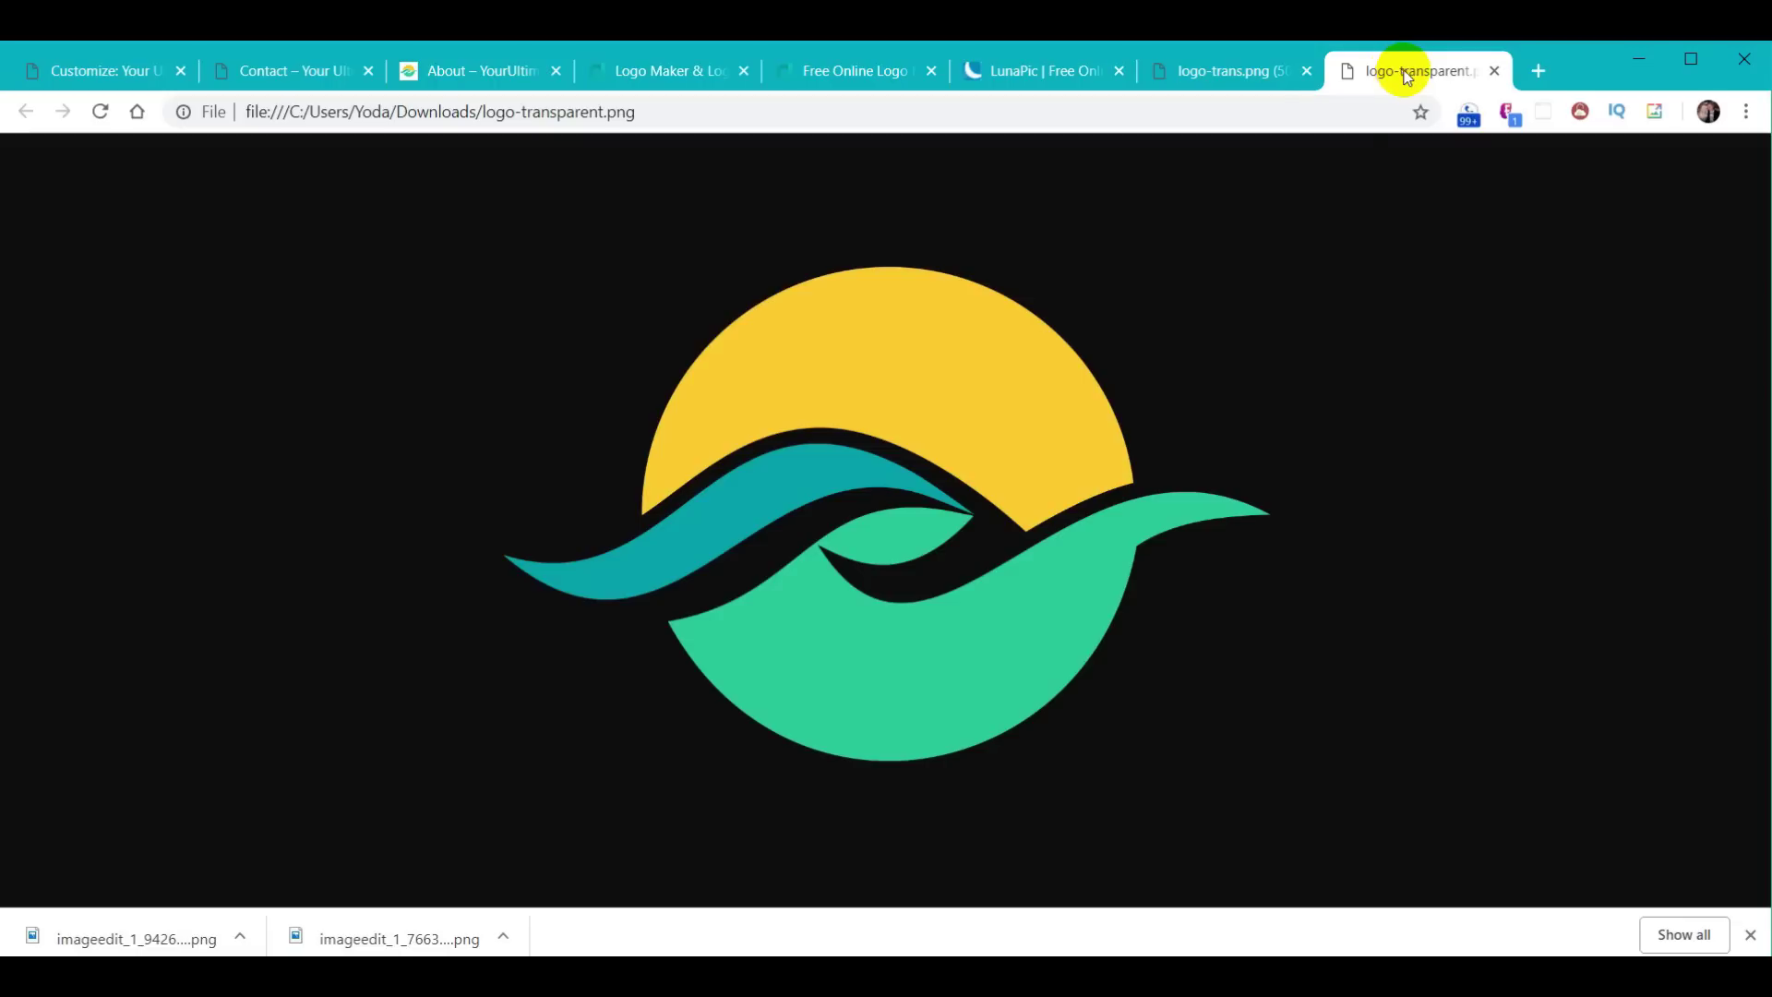
{"action": "left_click", "coordinate": [1257, 79]}
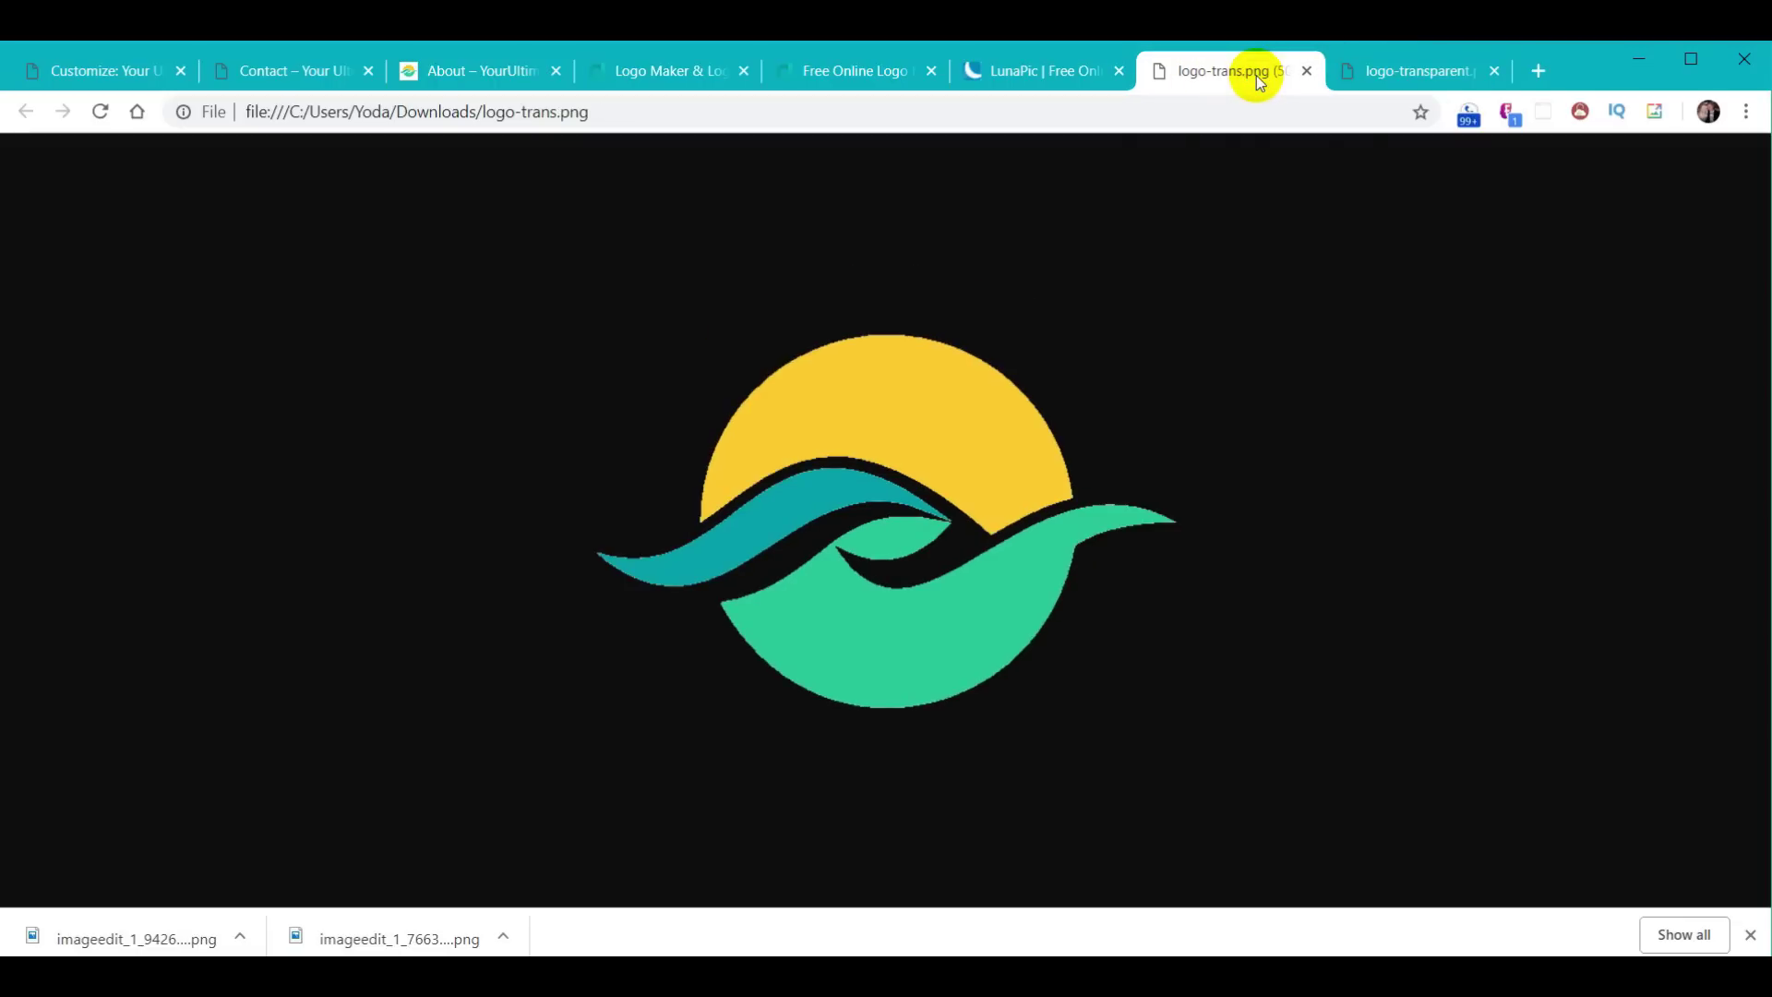
{"action": "left_click", "coordinate": [1405, 70]}
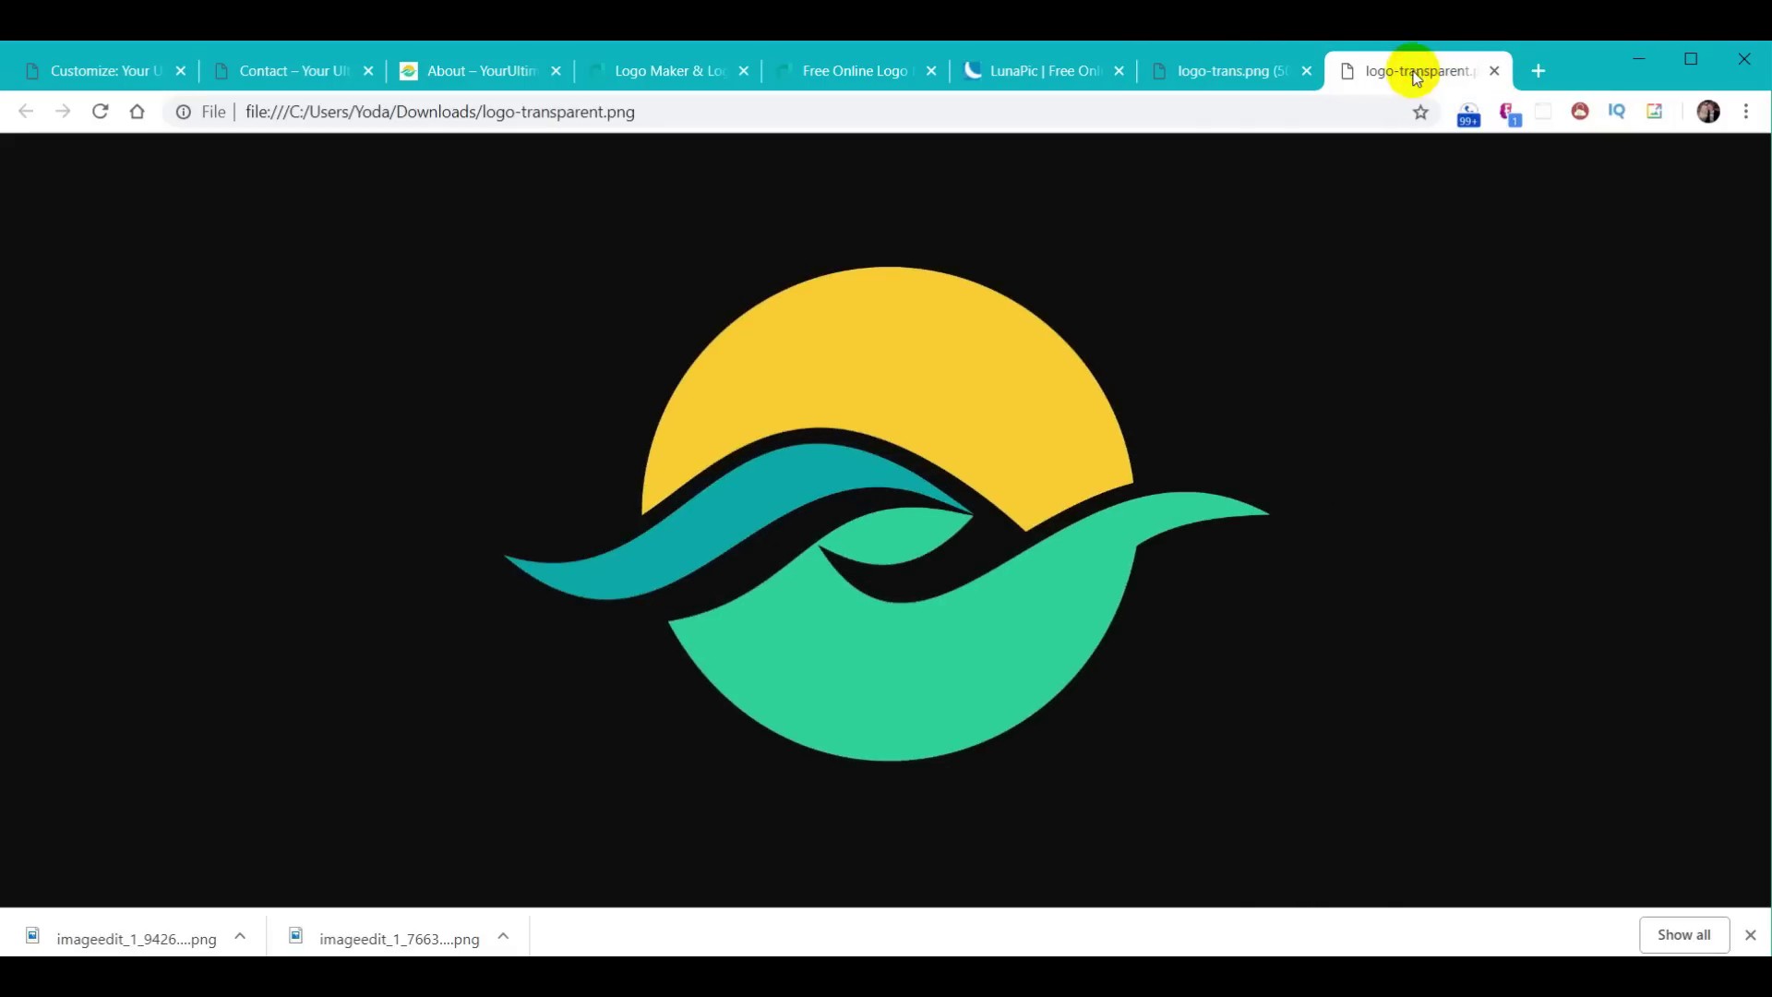
Step: Zoom into logo-transparent.png to inspect the edge quality of the sun and wave shapes
{"action": "left_click", "coordinate": [927, 399]}
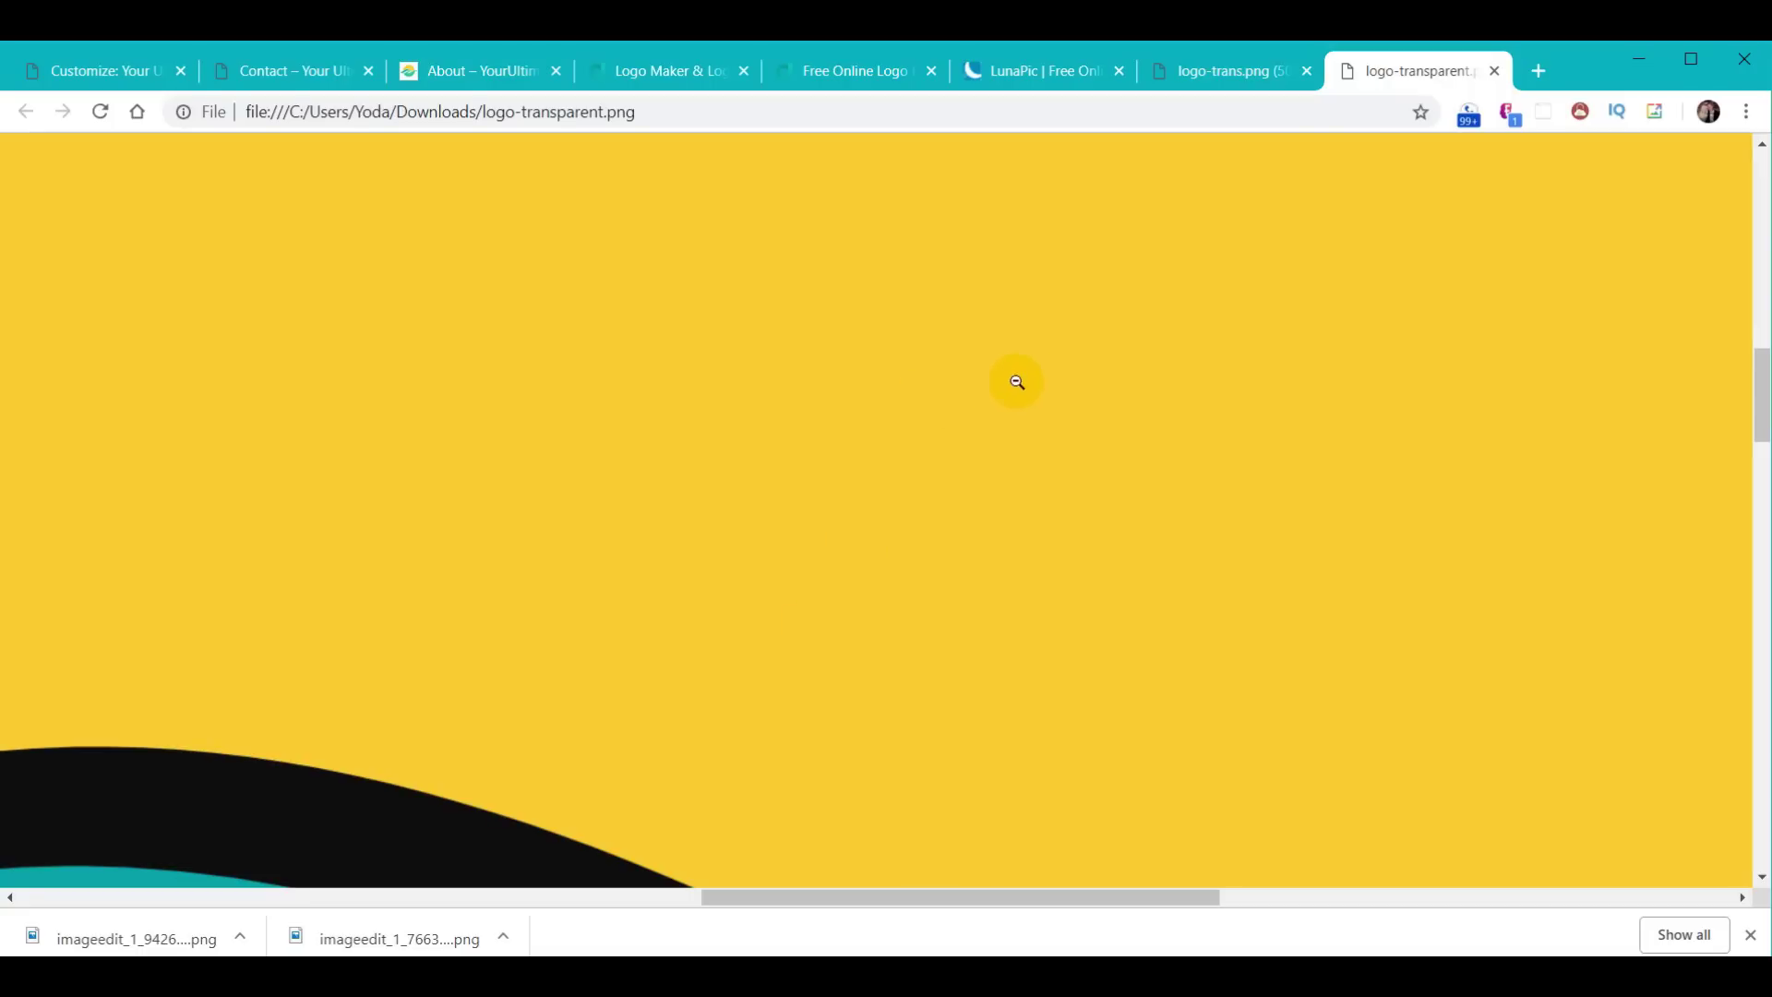
{"action": "left_click", "coordinate": [835, 567]}
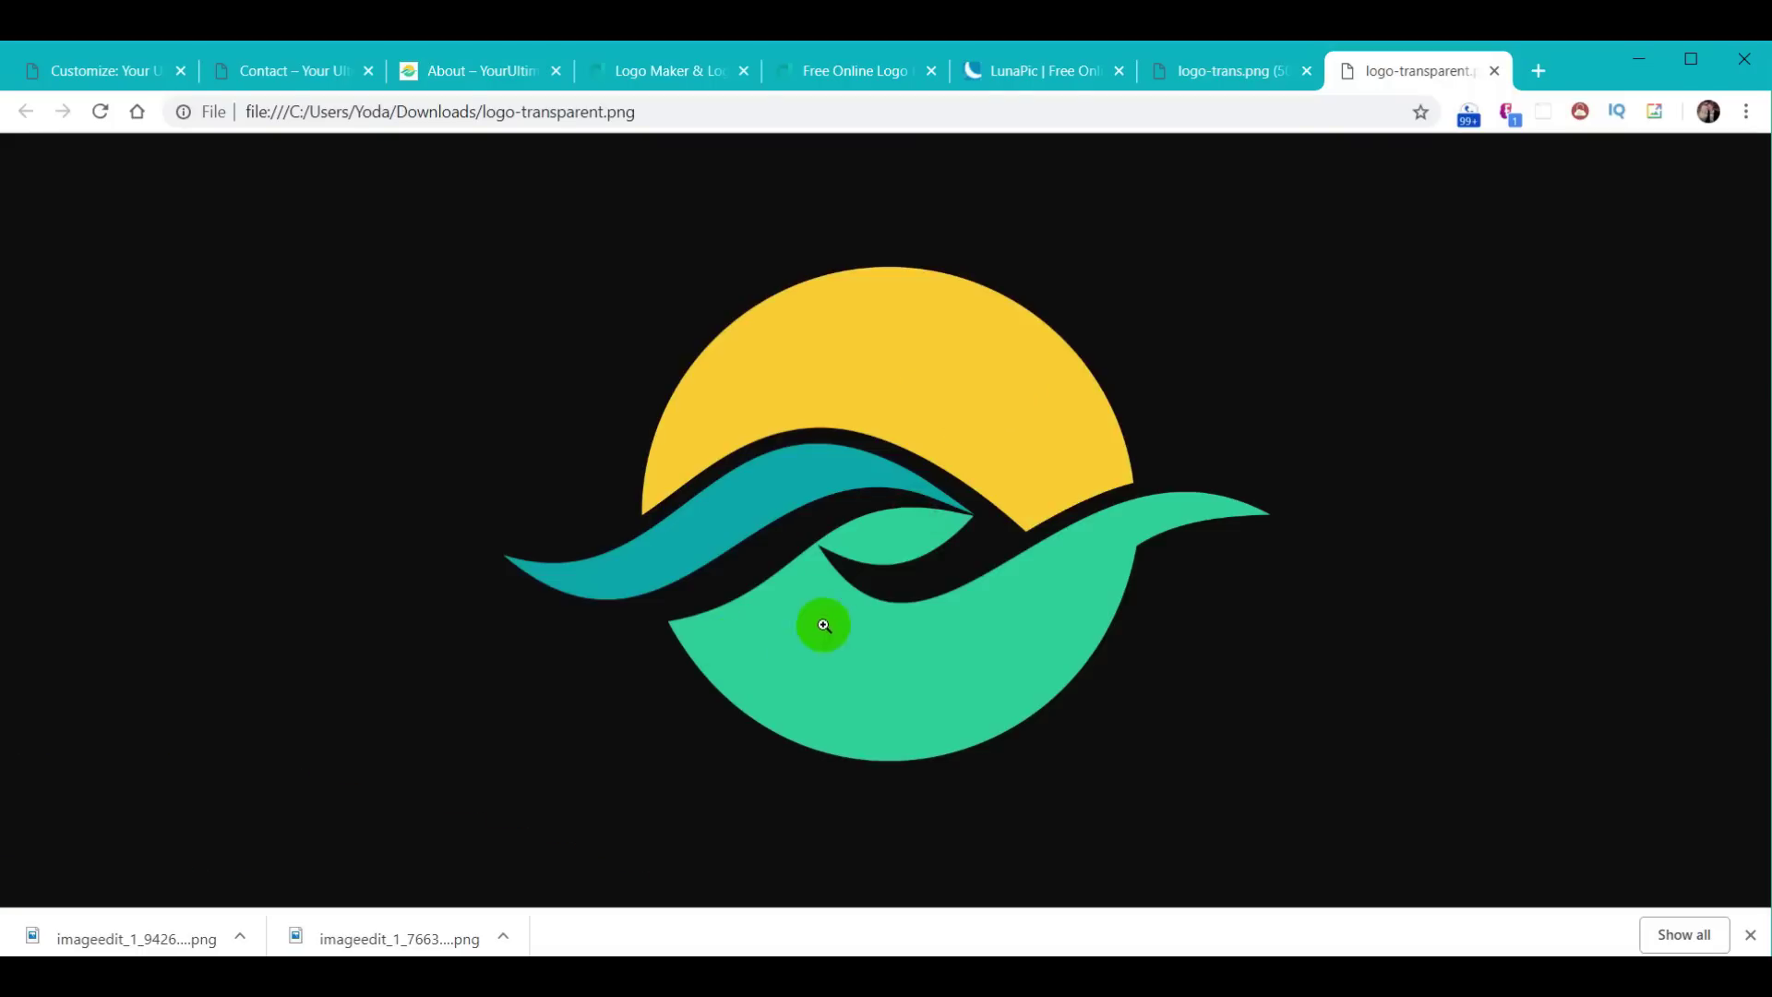
{"action": "left_click", "coordinate": [905, 519]}
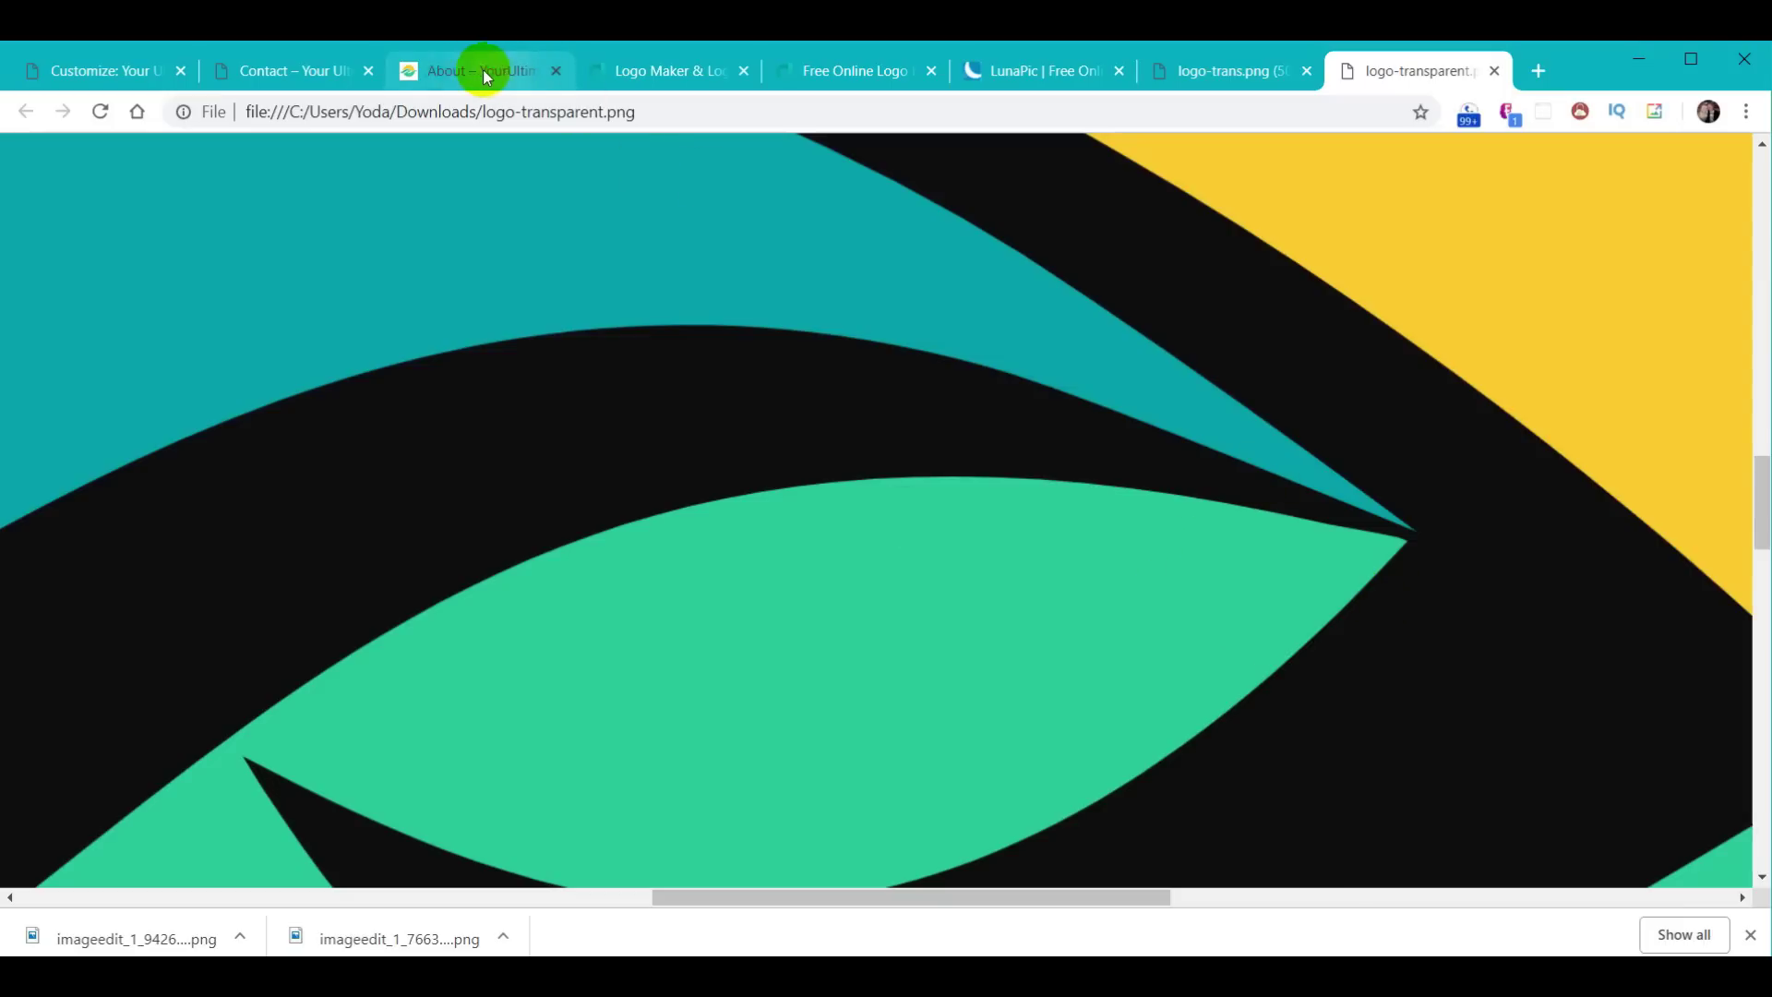
Step: Review the logo on the website's About page and revisit logo-transparent.png and logo-trans.png
{"action": "left_click", "coordinate": [450, 70]}
{"action": "mouse_move", "coordinate": [268, 313]}
{"action": "left_mouse_down"}
{"action": "mouse_move", "coordinate": [483, 312]}
{"action": "mouse_move", "coordinate": [275, 313]}
{"action": "left_mouse_up"}
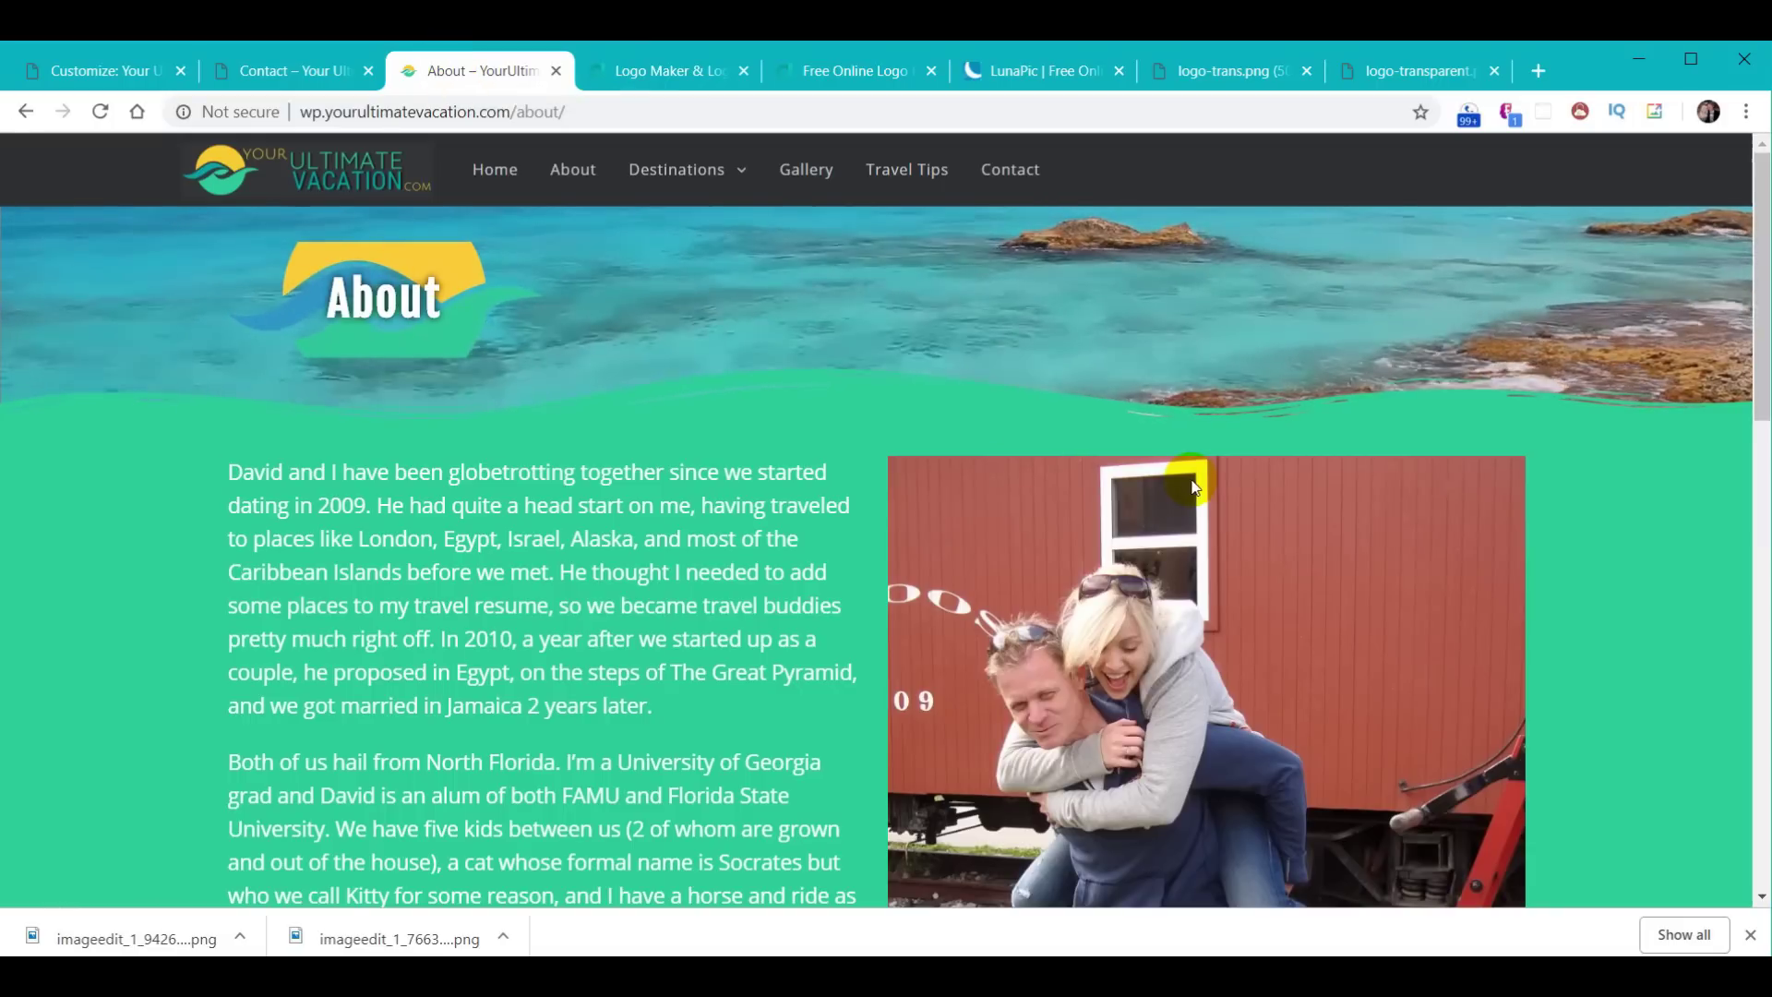
{"action": "left_click", "coordinate": [1409, 83]}
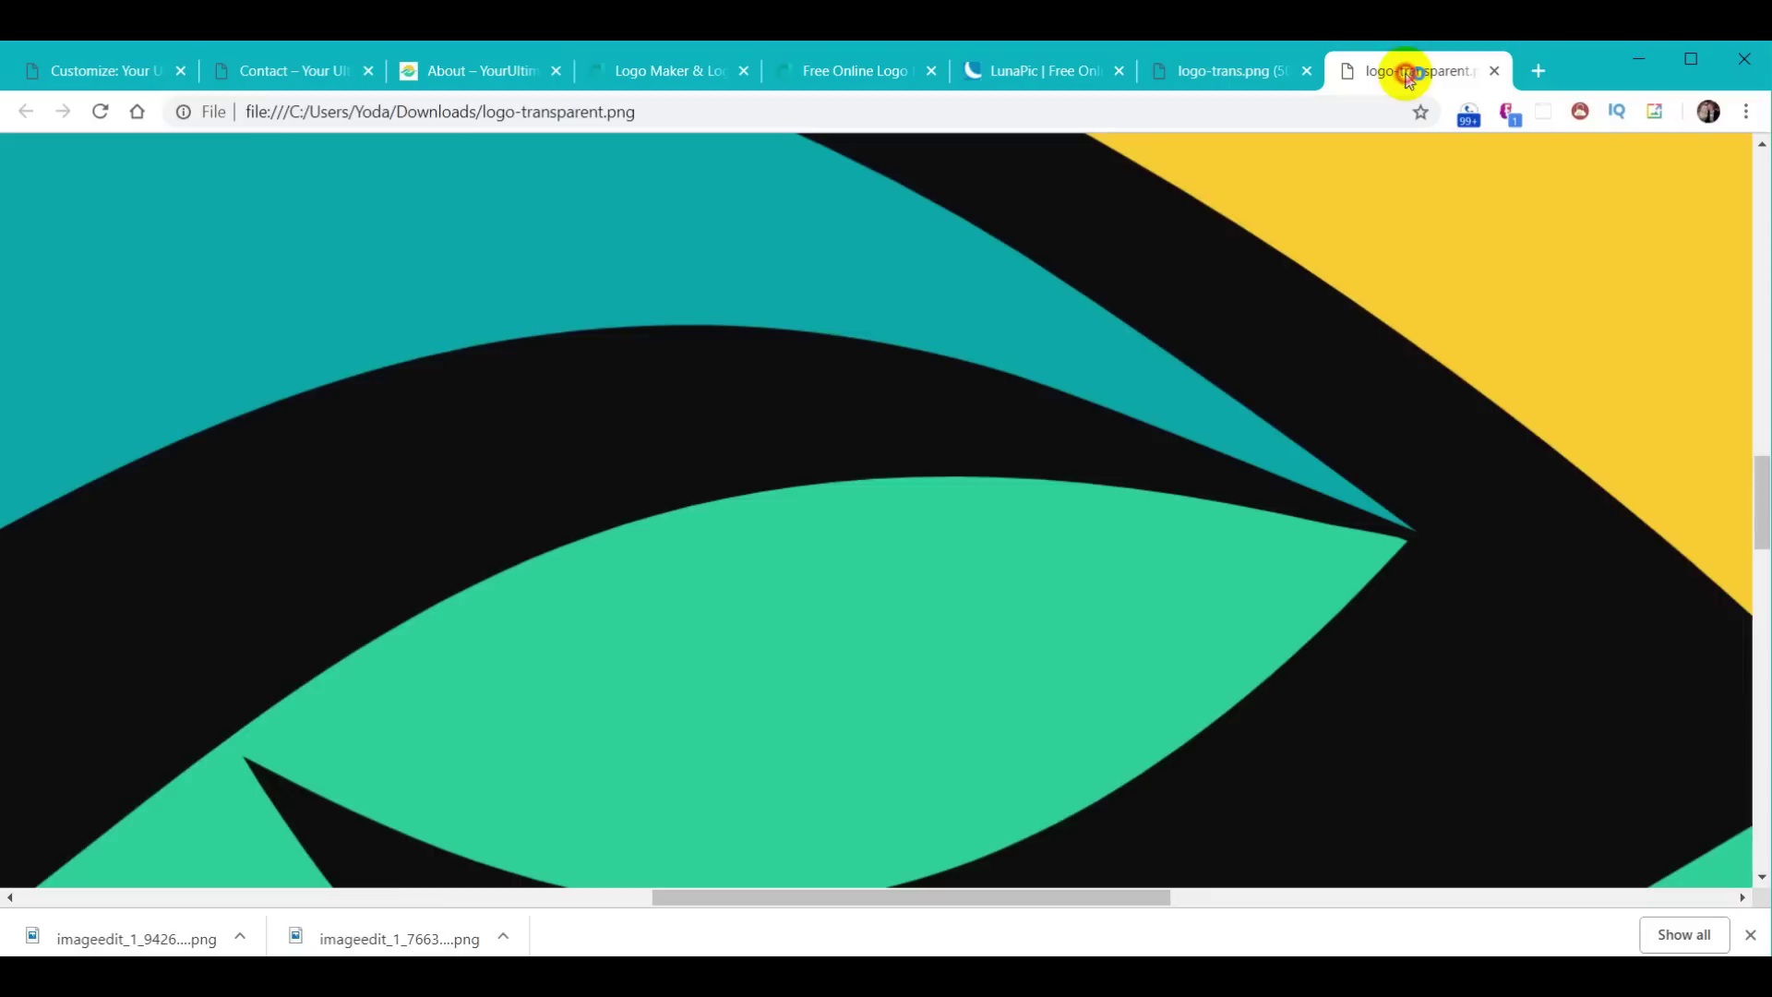
{"action": "left_click", "coordinate": [1223, 79]}
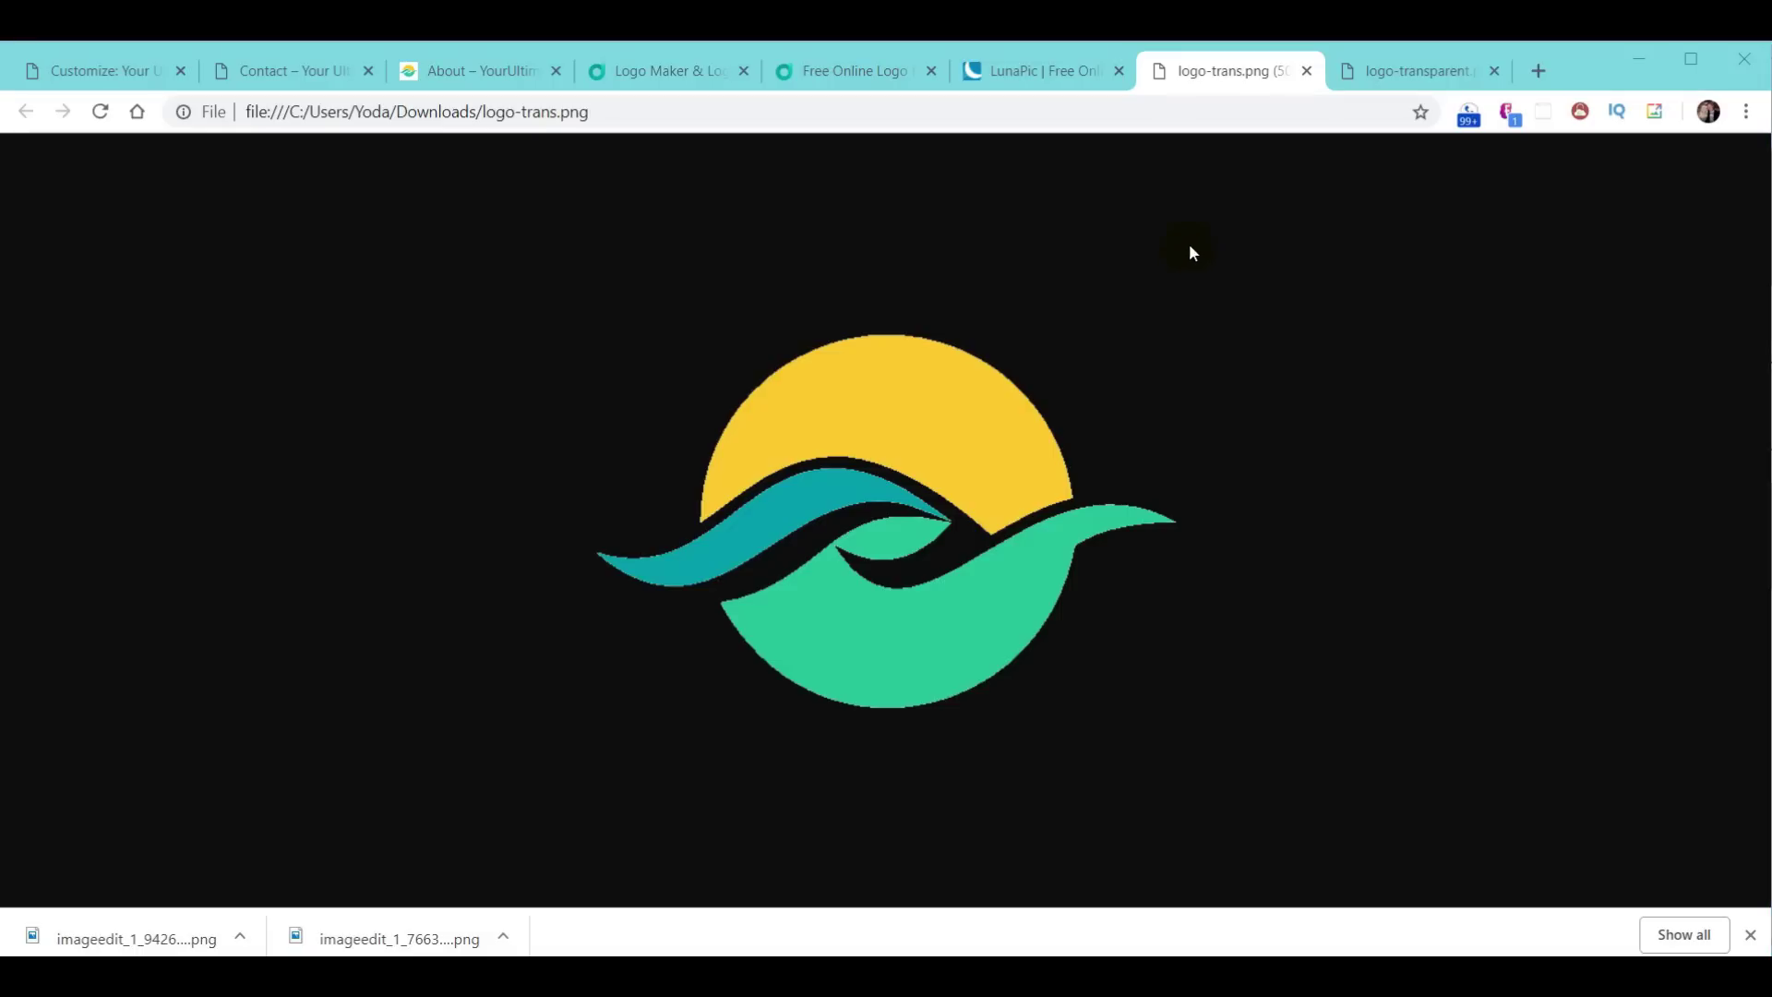
Step: Close the logo-trans.png, logo-transparent.png and LunaPic tabs to return to the DesignEvo editor
{"action": "left_click", "coordinate": [1308, 70]}
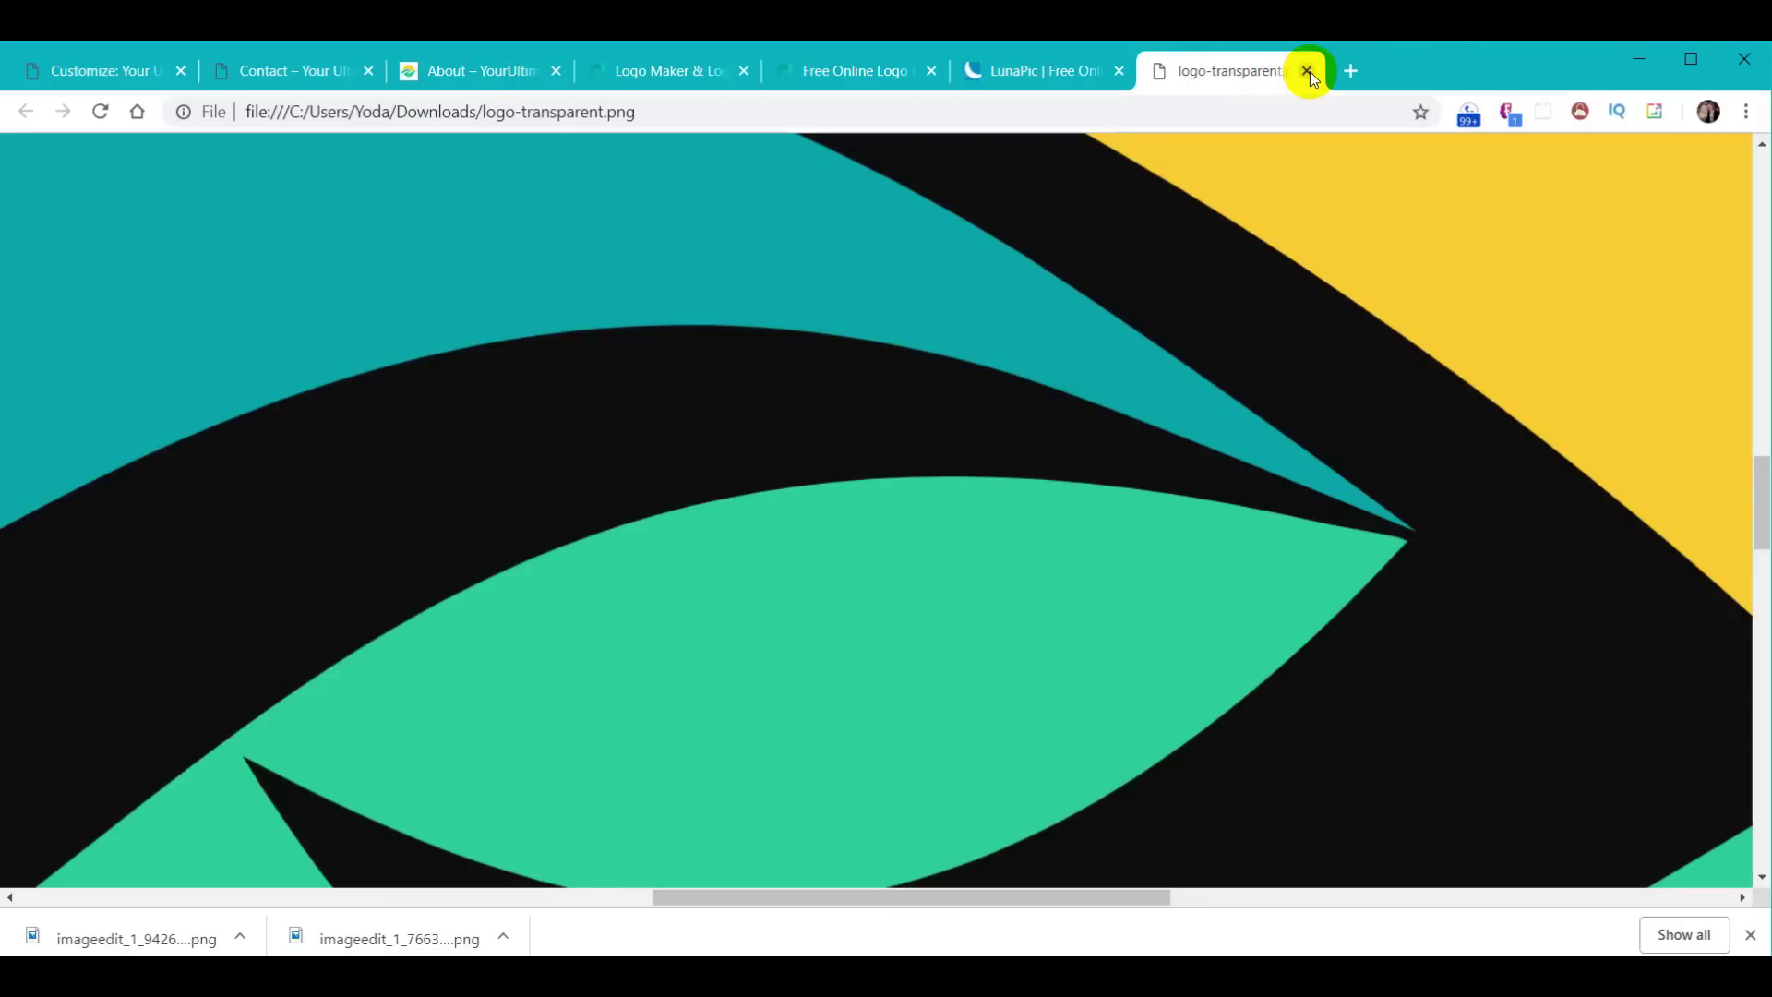
{"action": "left_click", "coordinate": [1310, 70]}
{"action": "left_click", "coordinate": [1310, 70]}
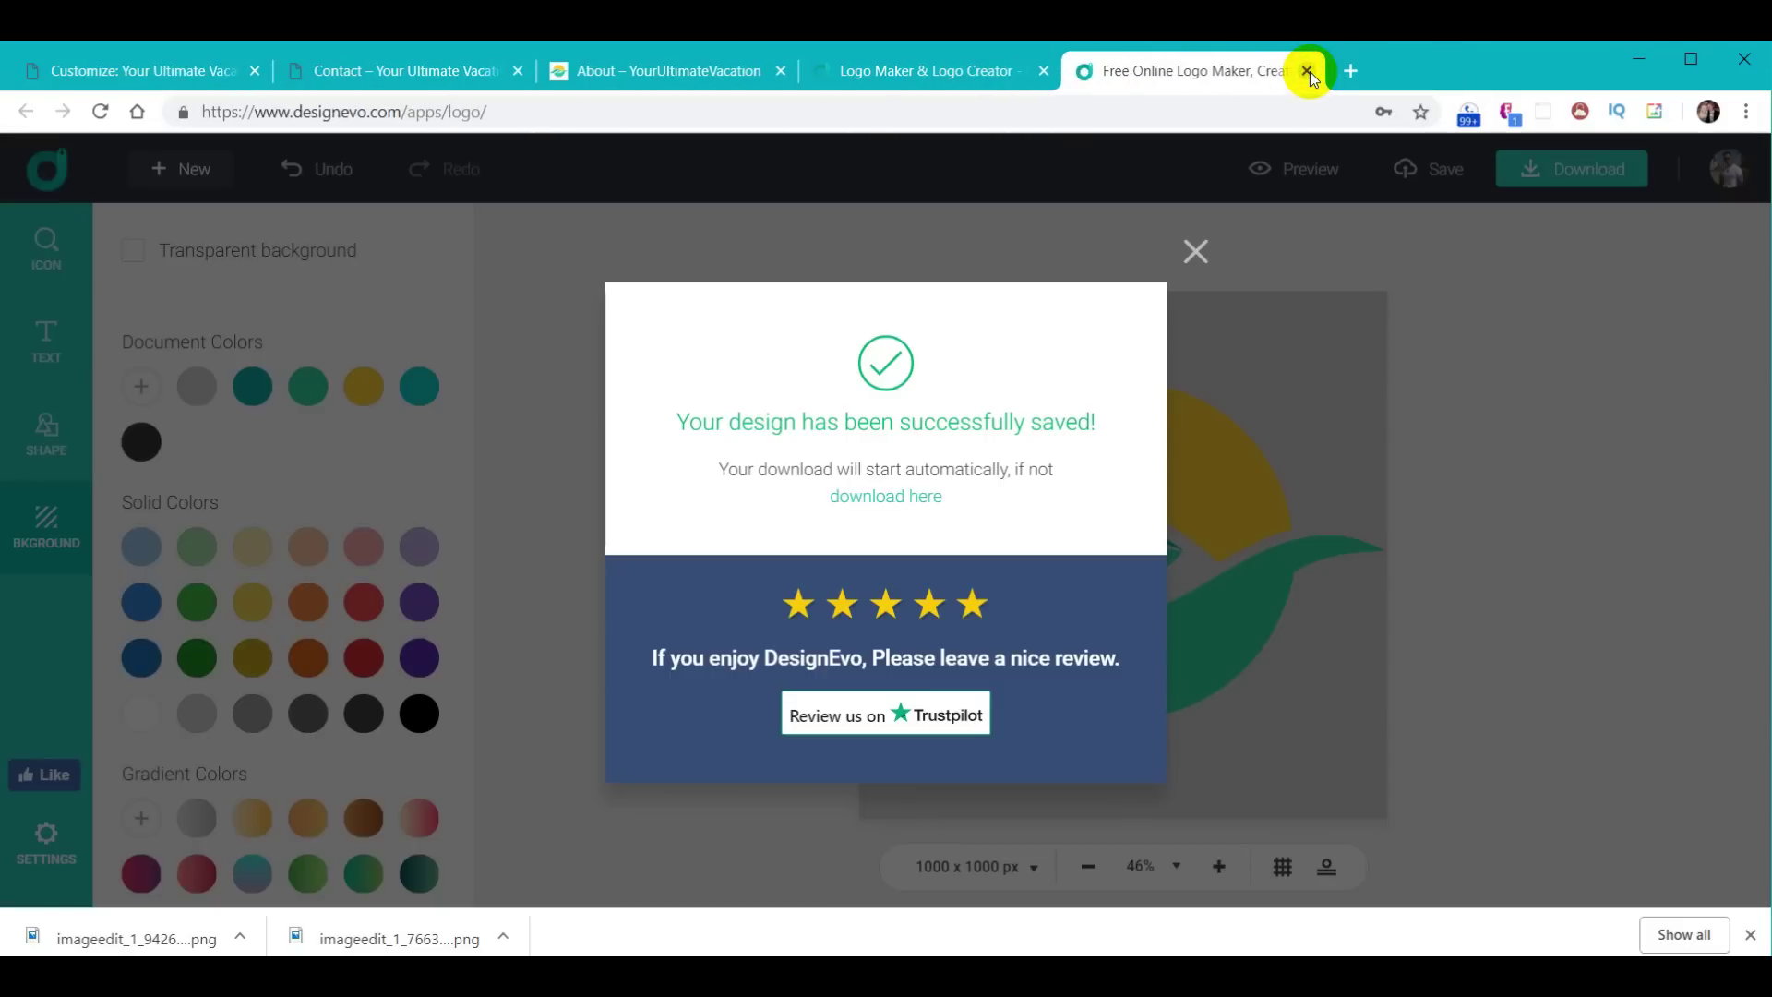
Step: Dismiss the download message, save the design, and open the Basic-plan logo from My Logos for editing
{"action": "left_click", "coordinate": [1198, 251]}
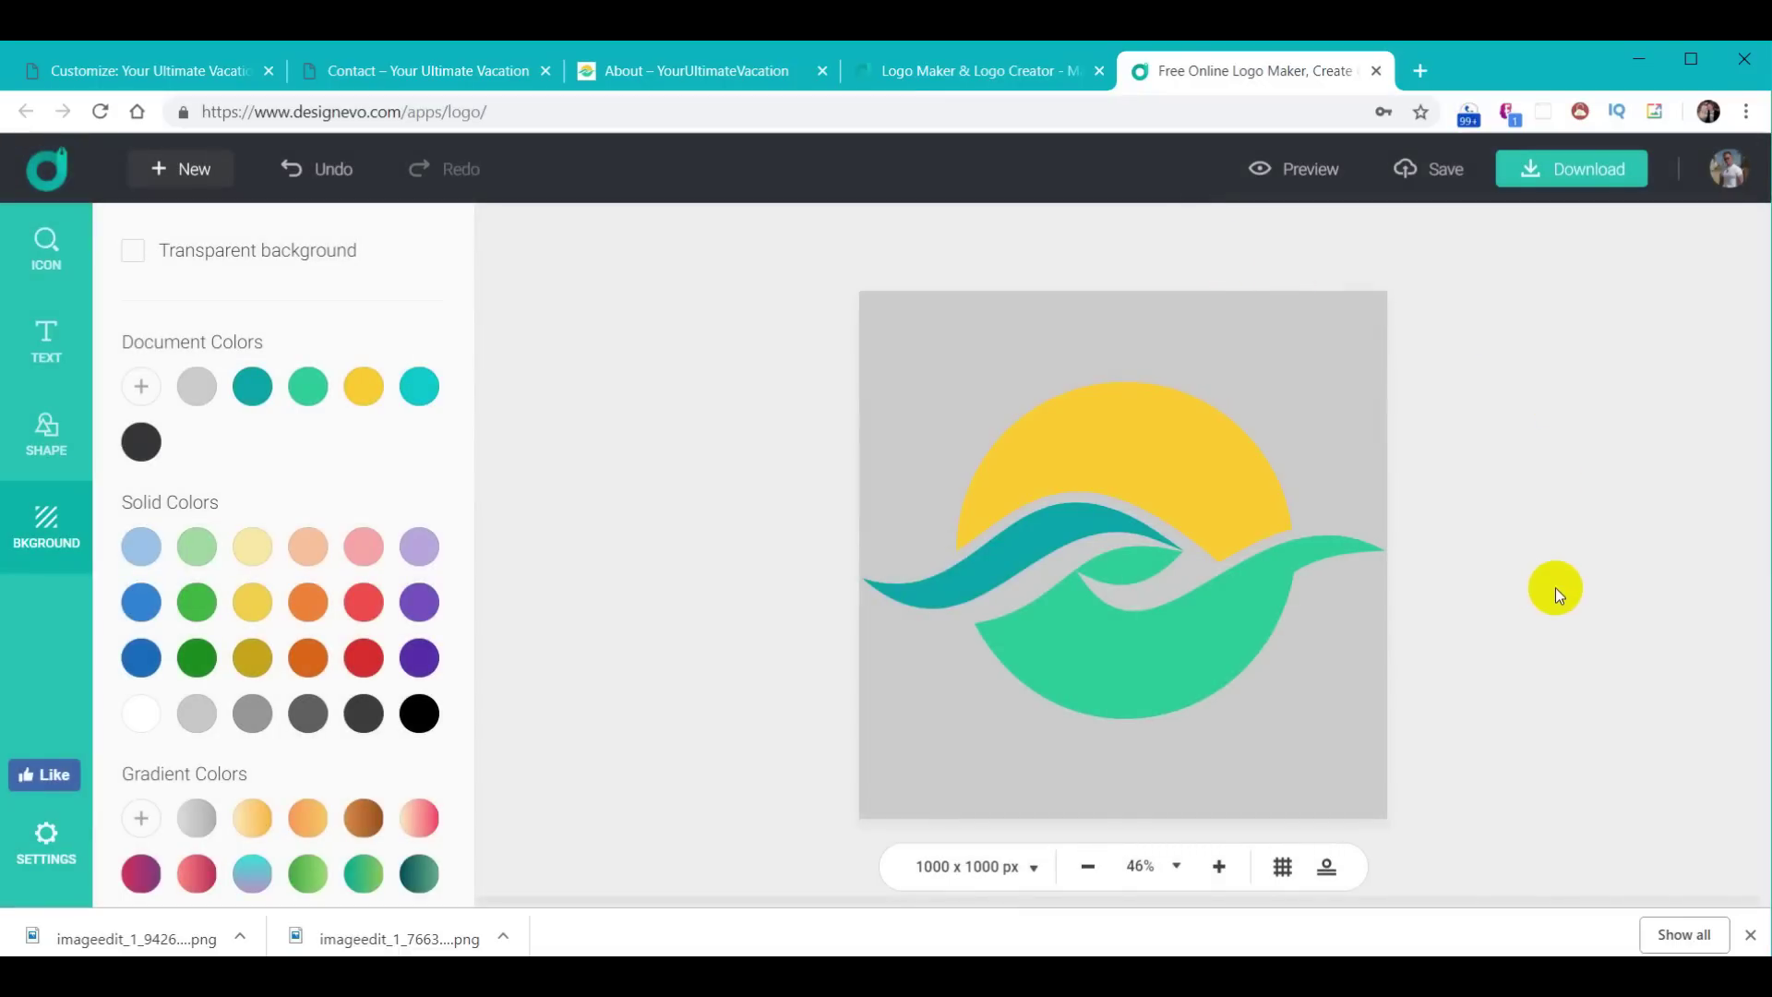
{"action": "left_click", "coordinate": [1442, 182]}
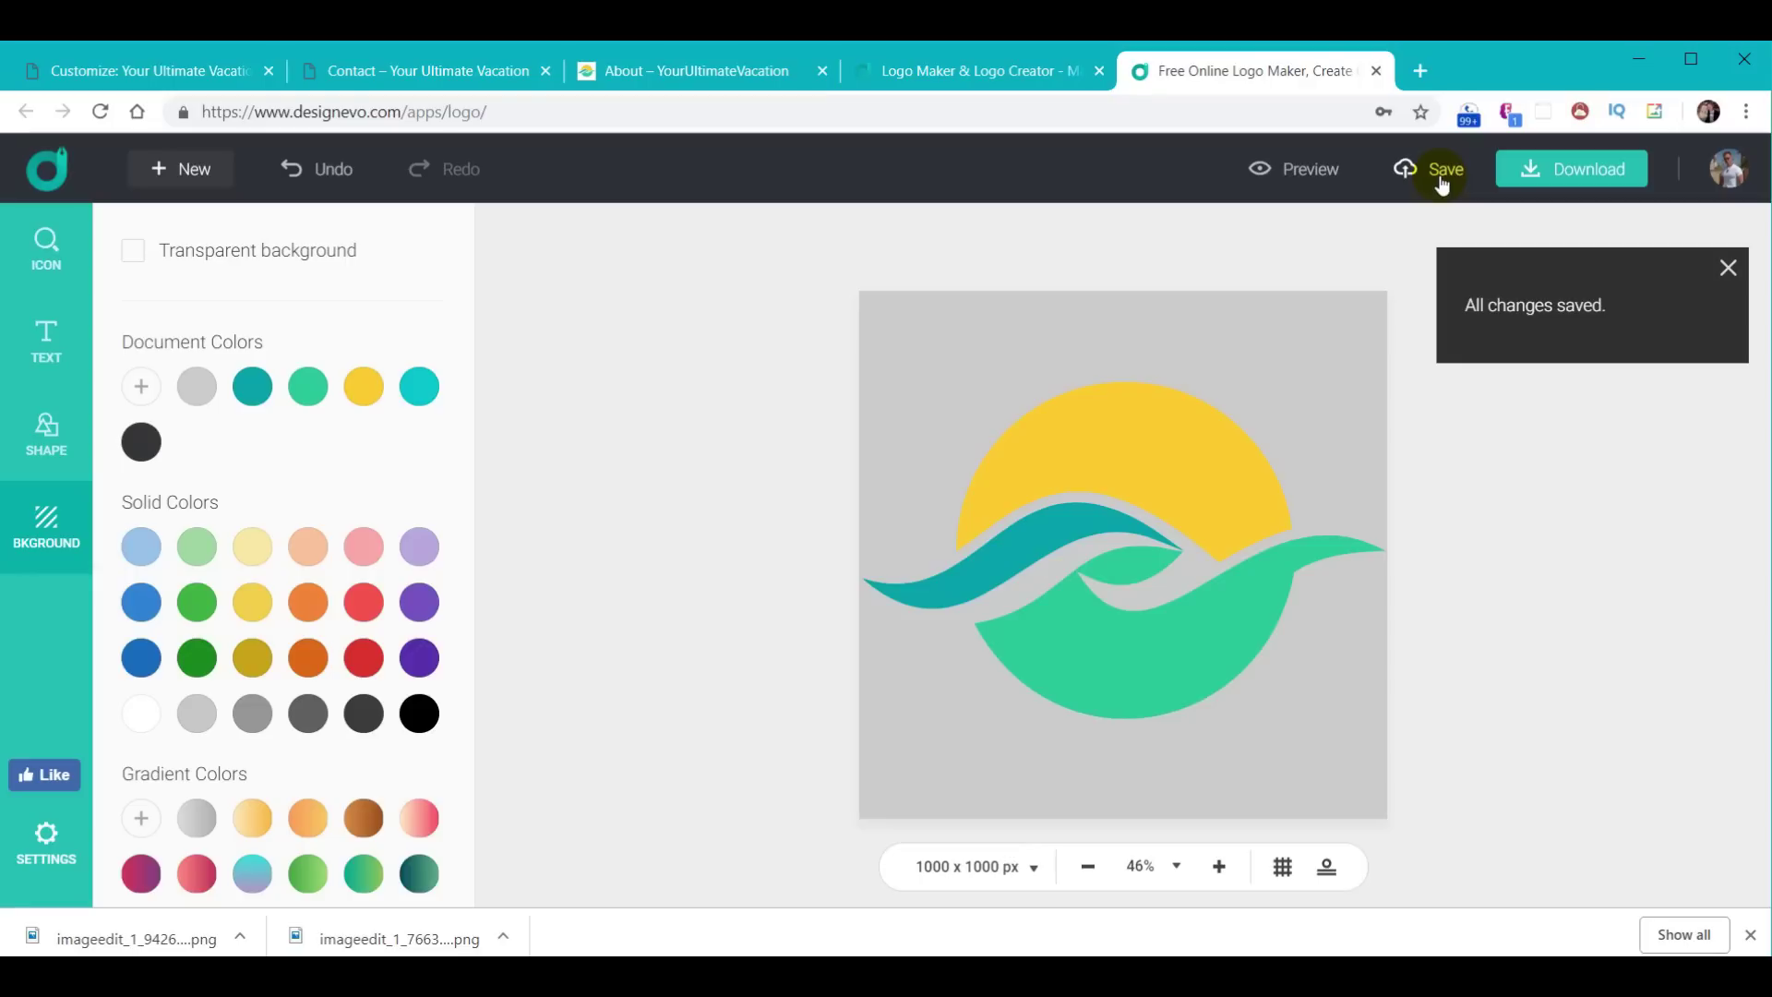
{"action": "left_click", "coordinate": [1718, 173]}
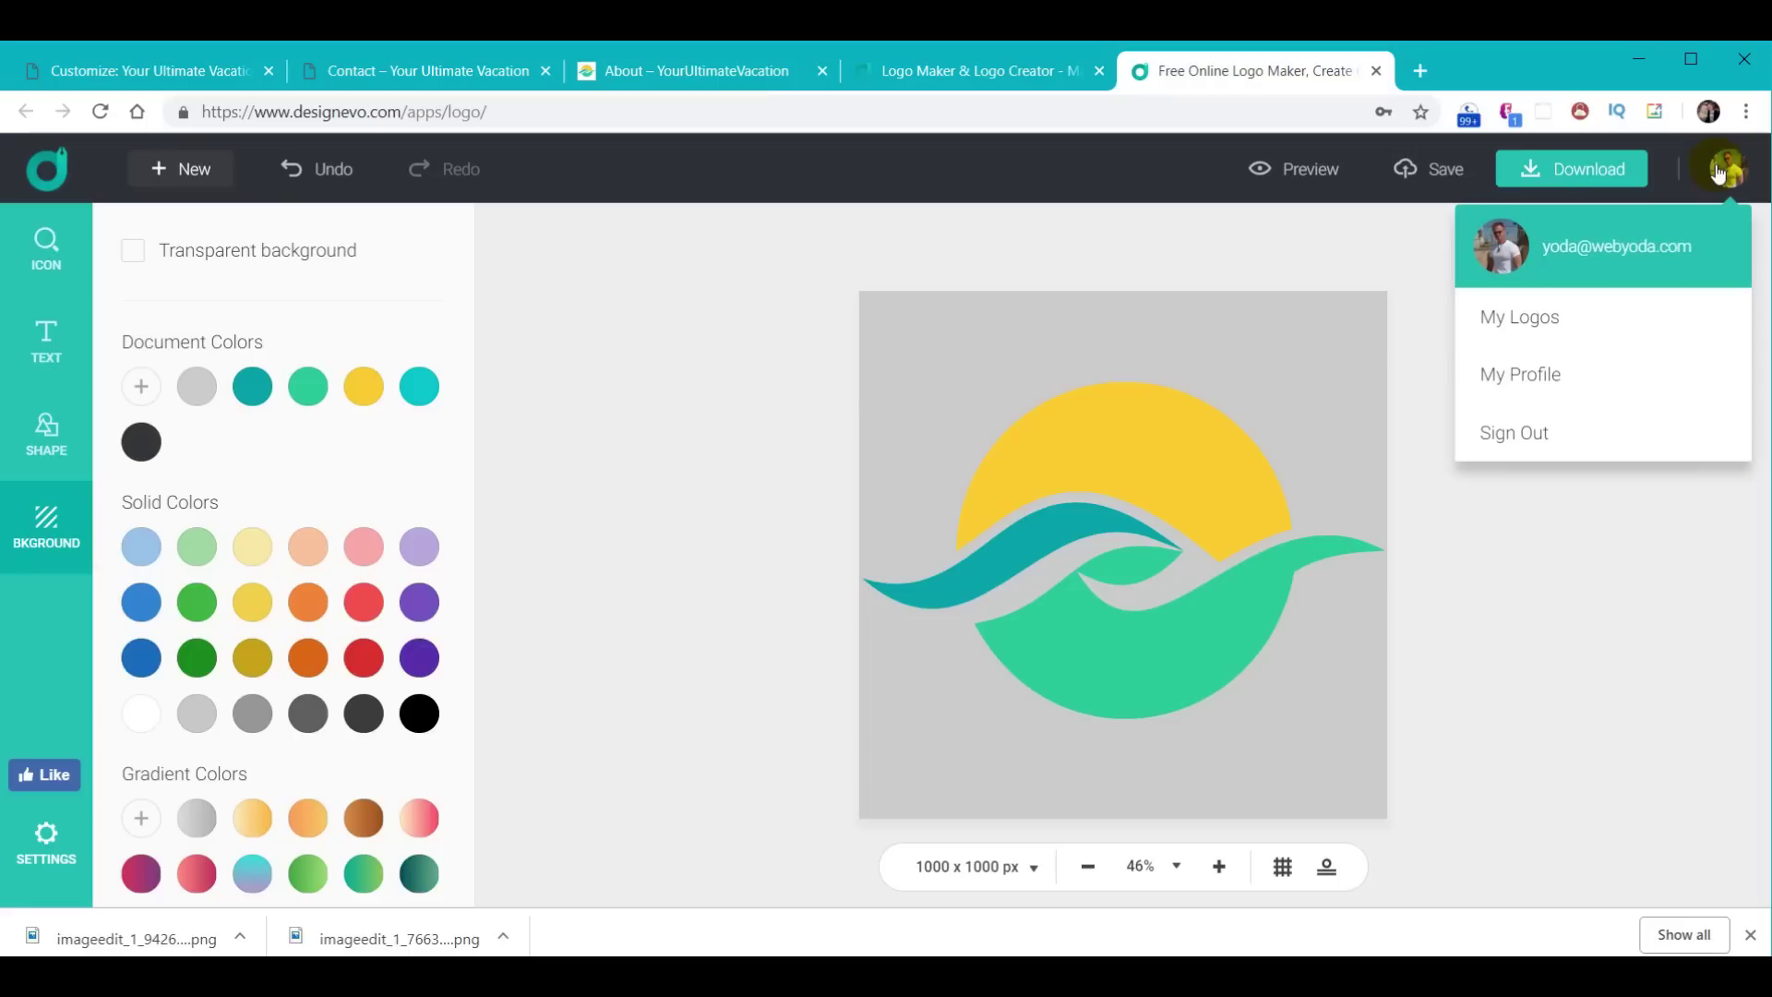
{"action": "left_click", "coordinate": [1536, 304]}
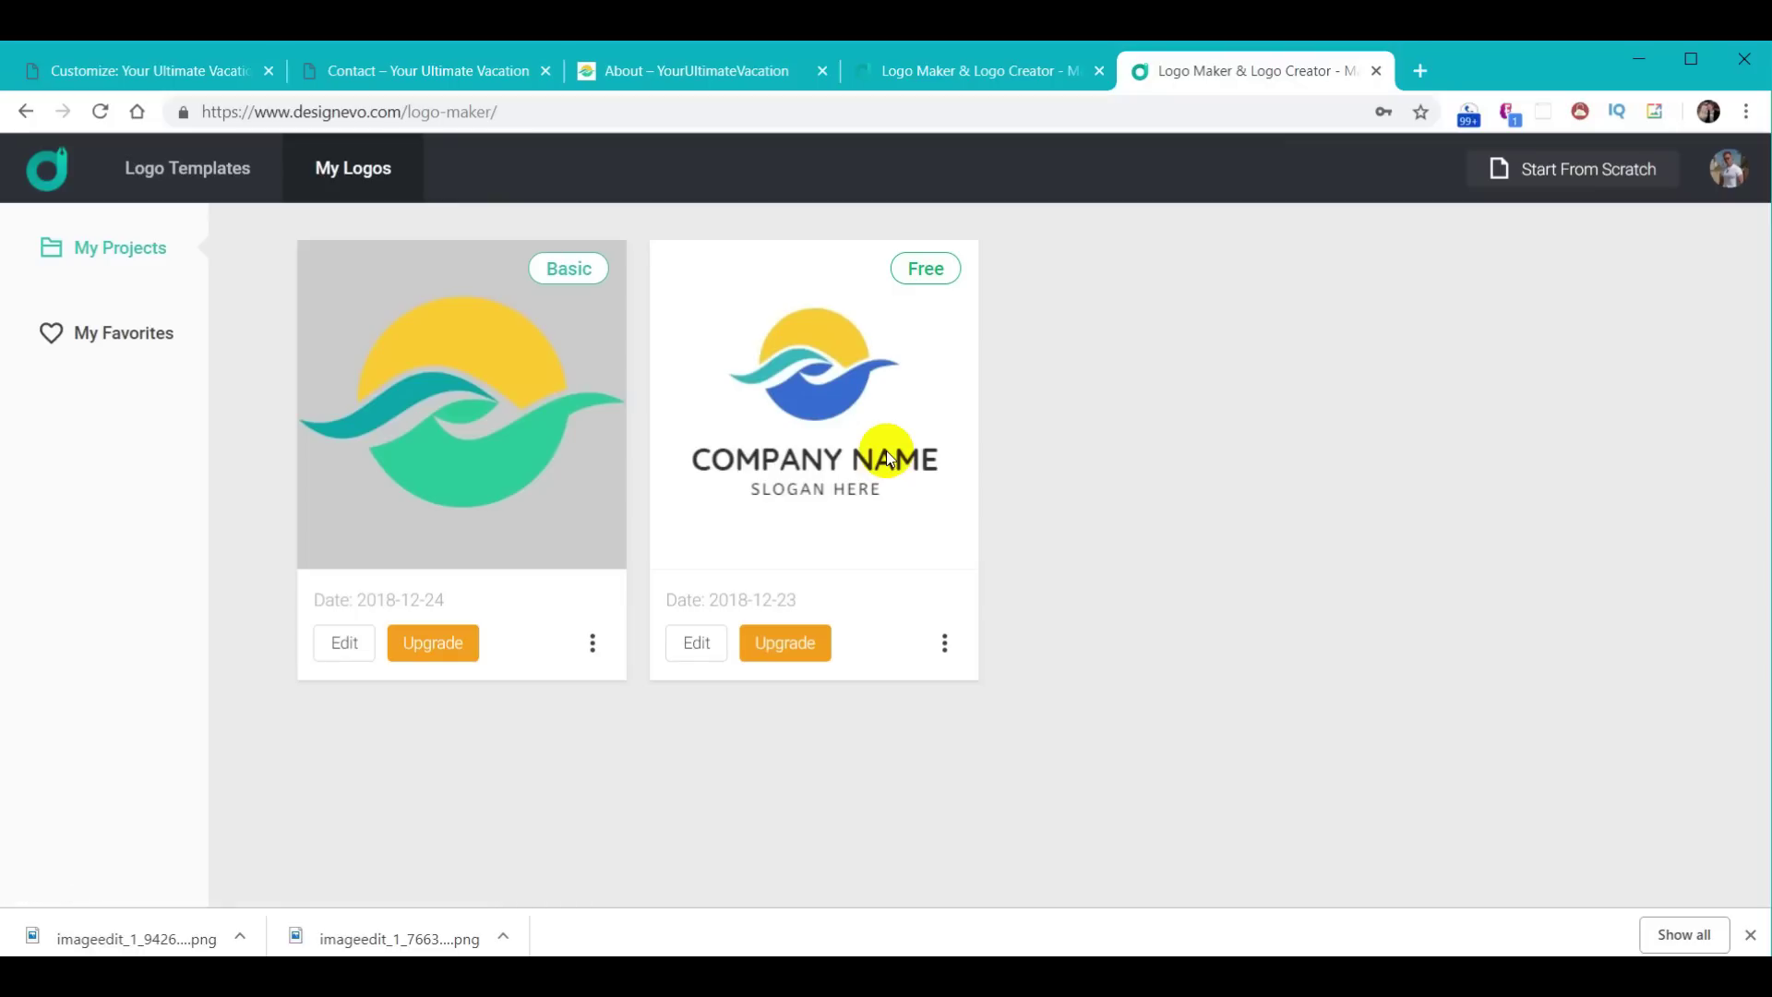
{"action": "left_click", "coordinate": [492, 464]}
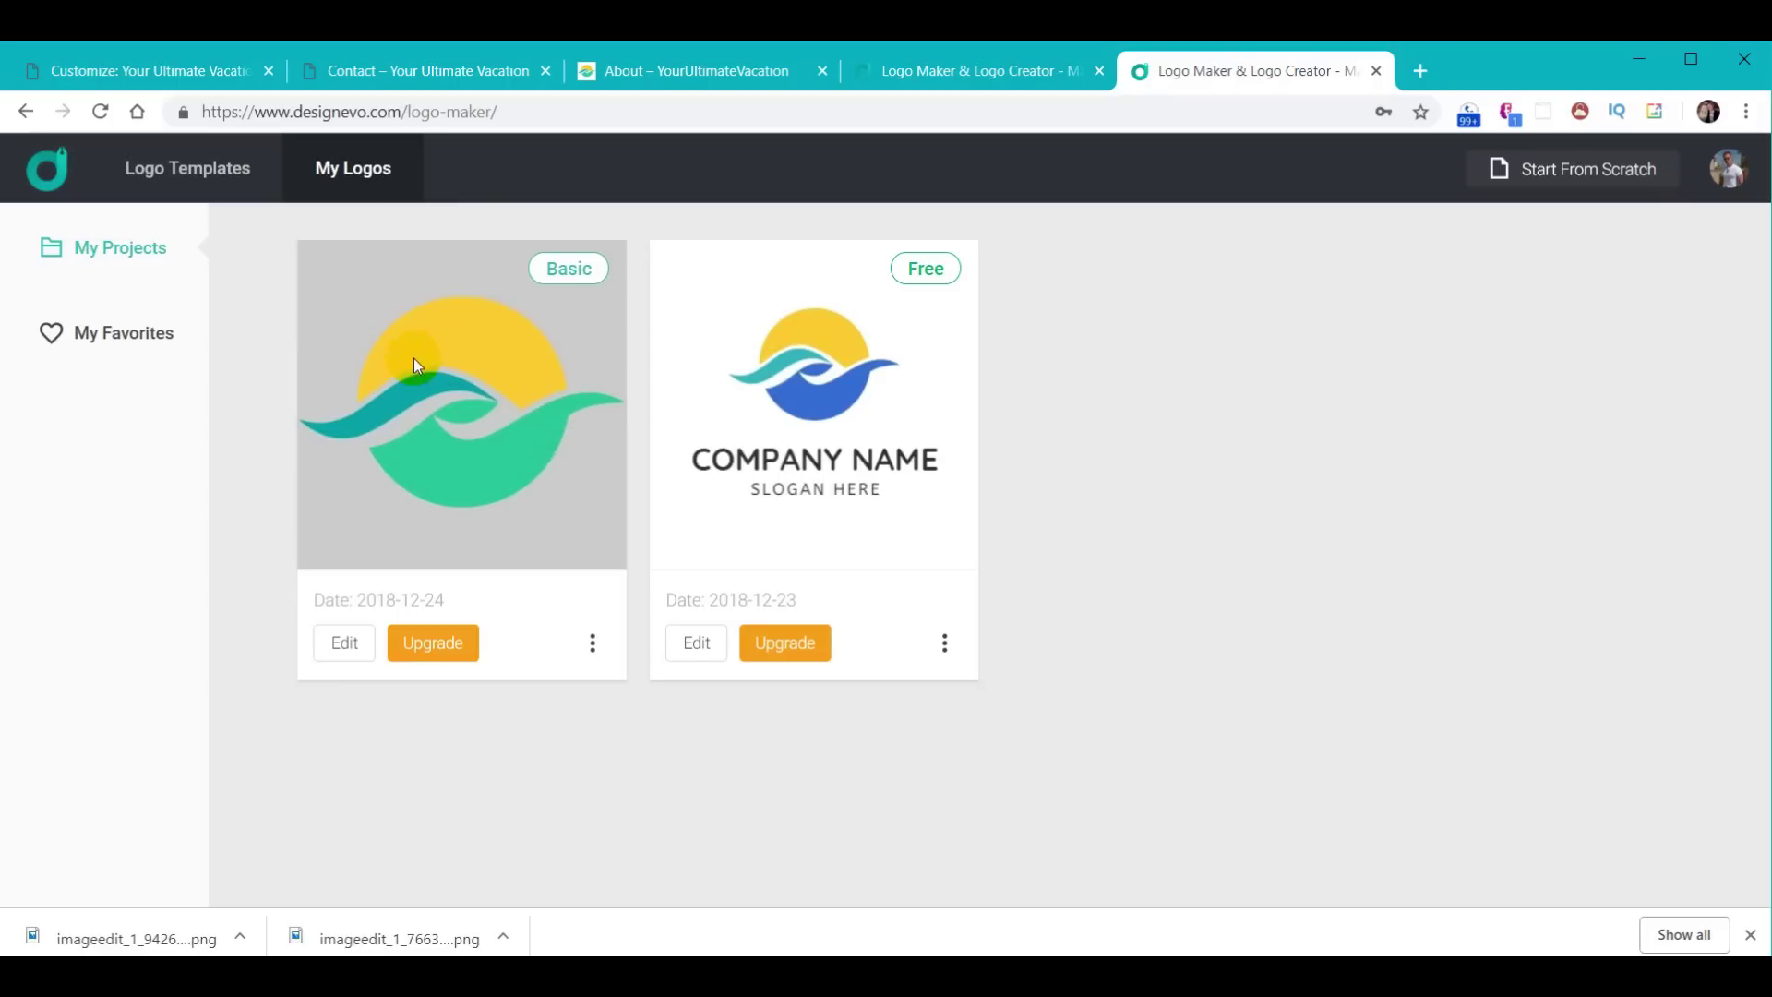
{"action": "left_click", "coordinate": [345, 646]}
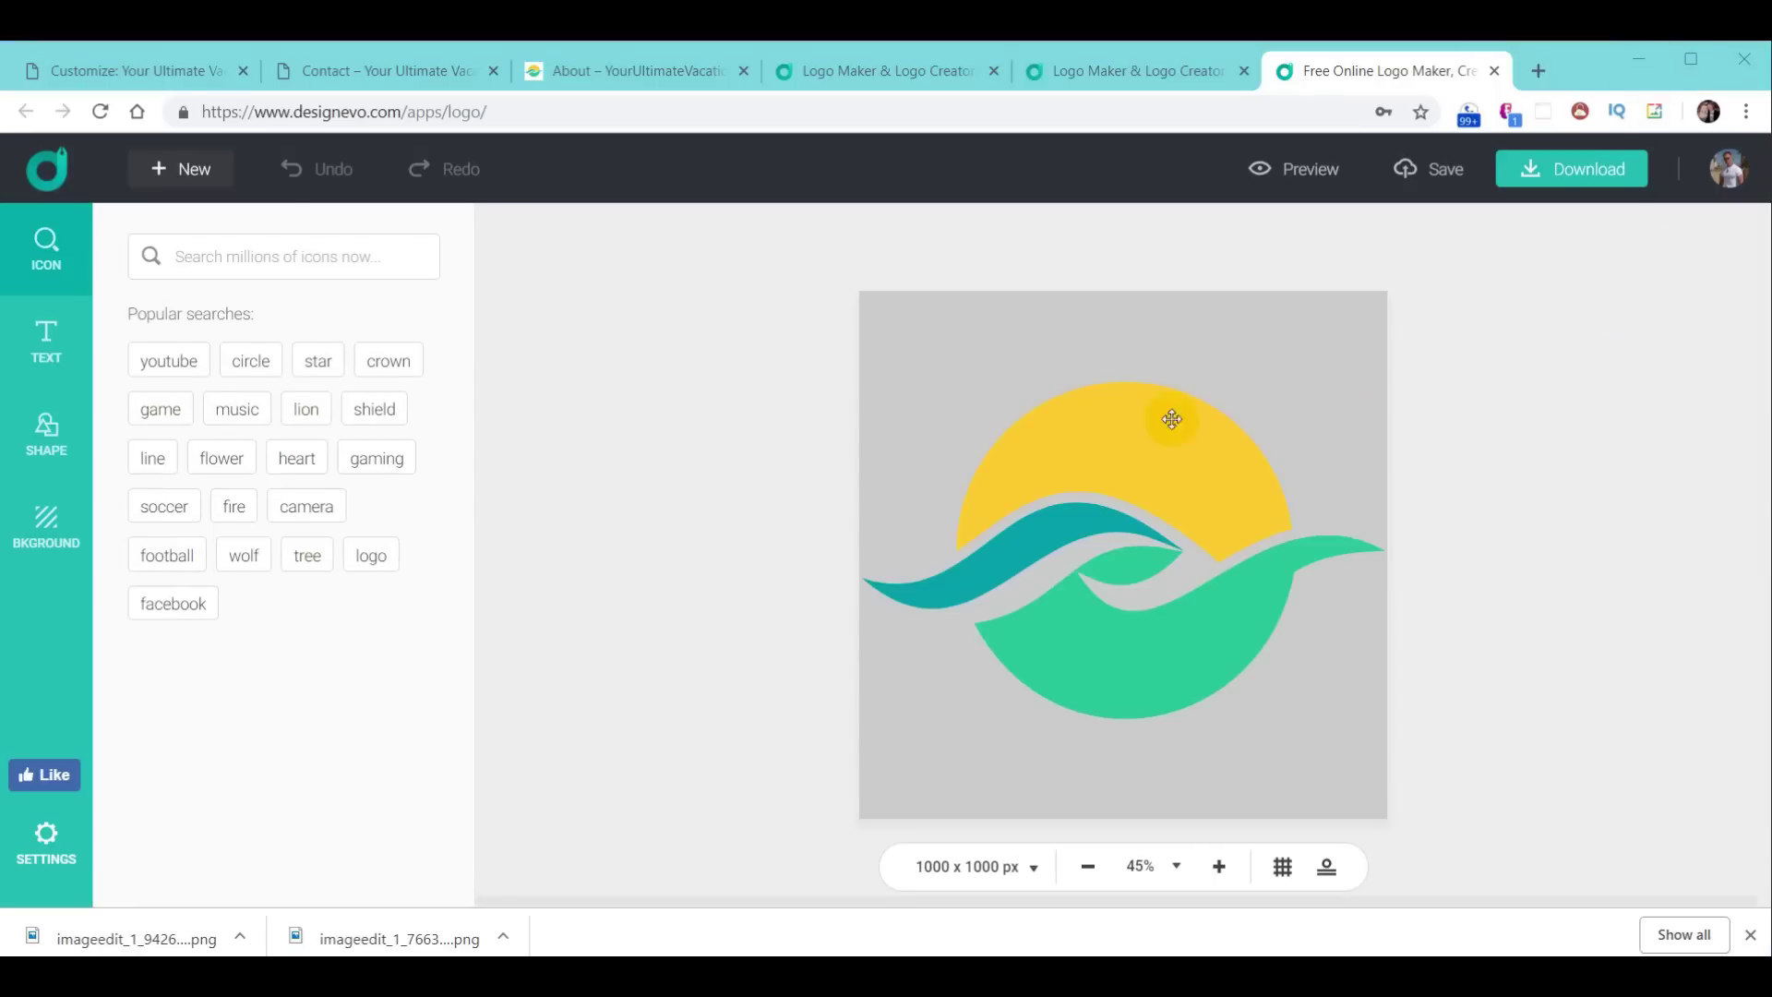
Step: Check the header logo on the website's About page, and shrink the sun-and-wave graphic and place it near the canvas centre
{"action": "left_click", "coordinate": [596, 74]}
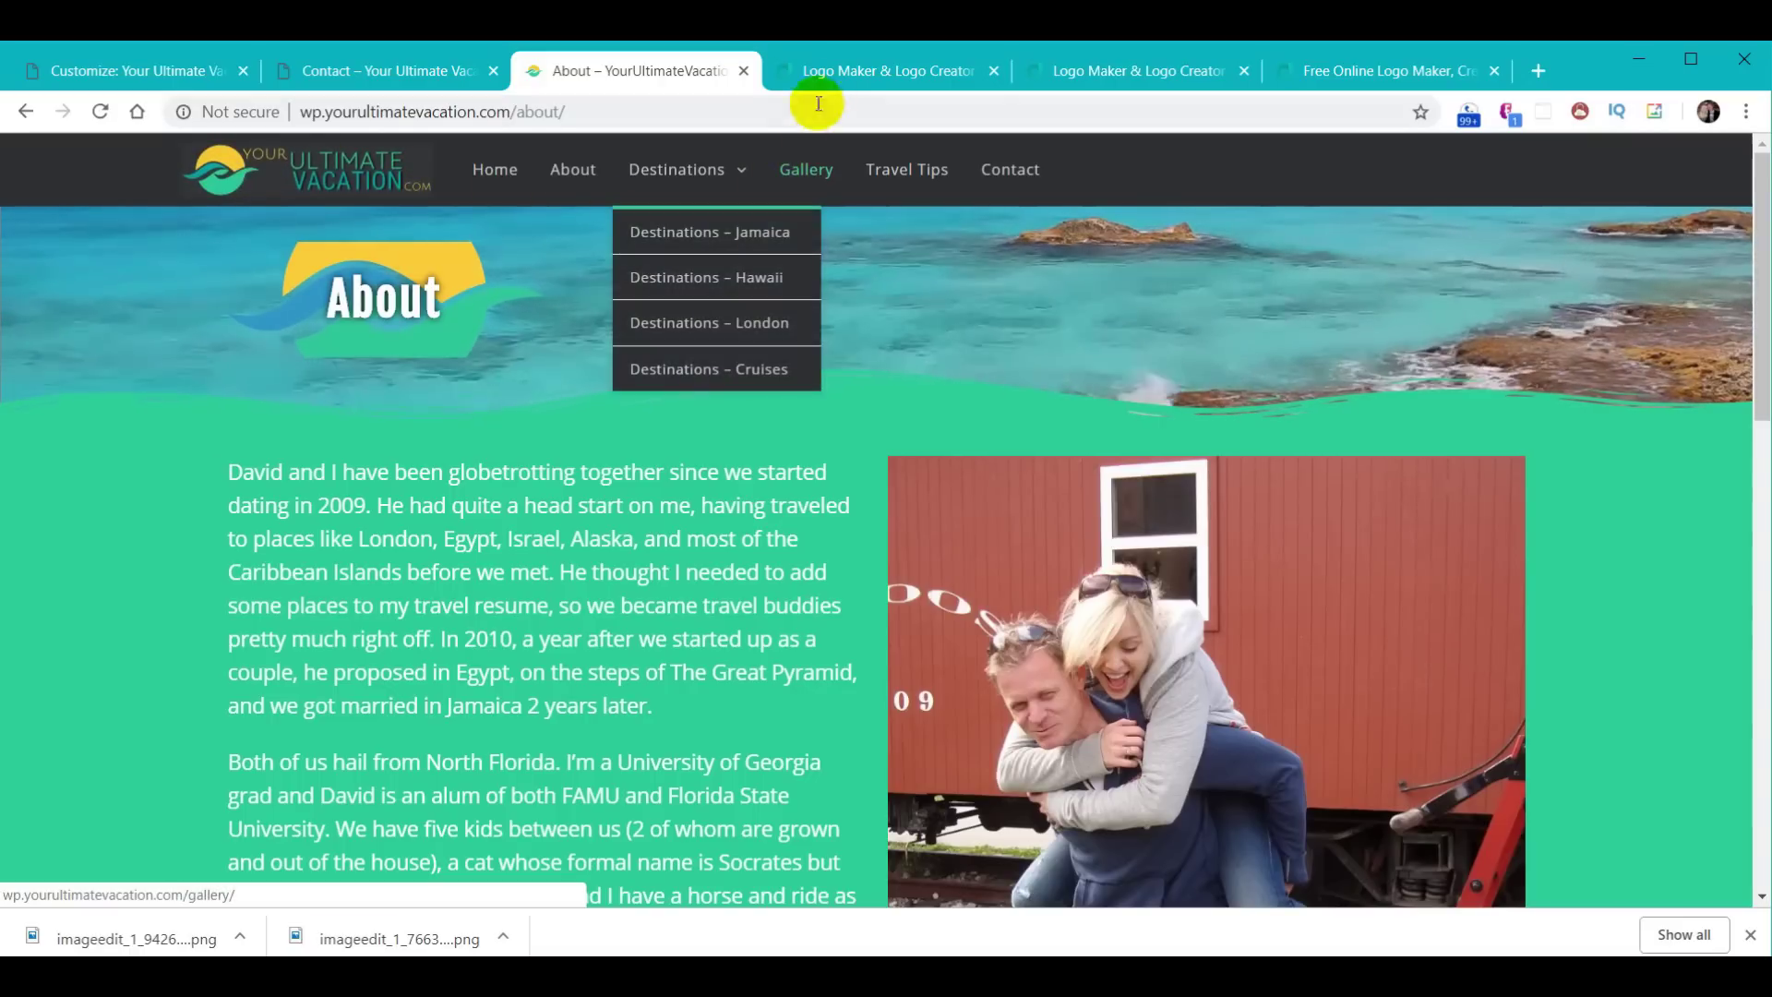
{"action": "left_click", "coordinate": [1355, 66]}
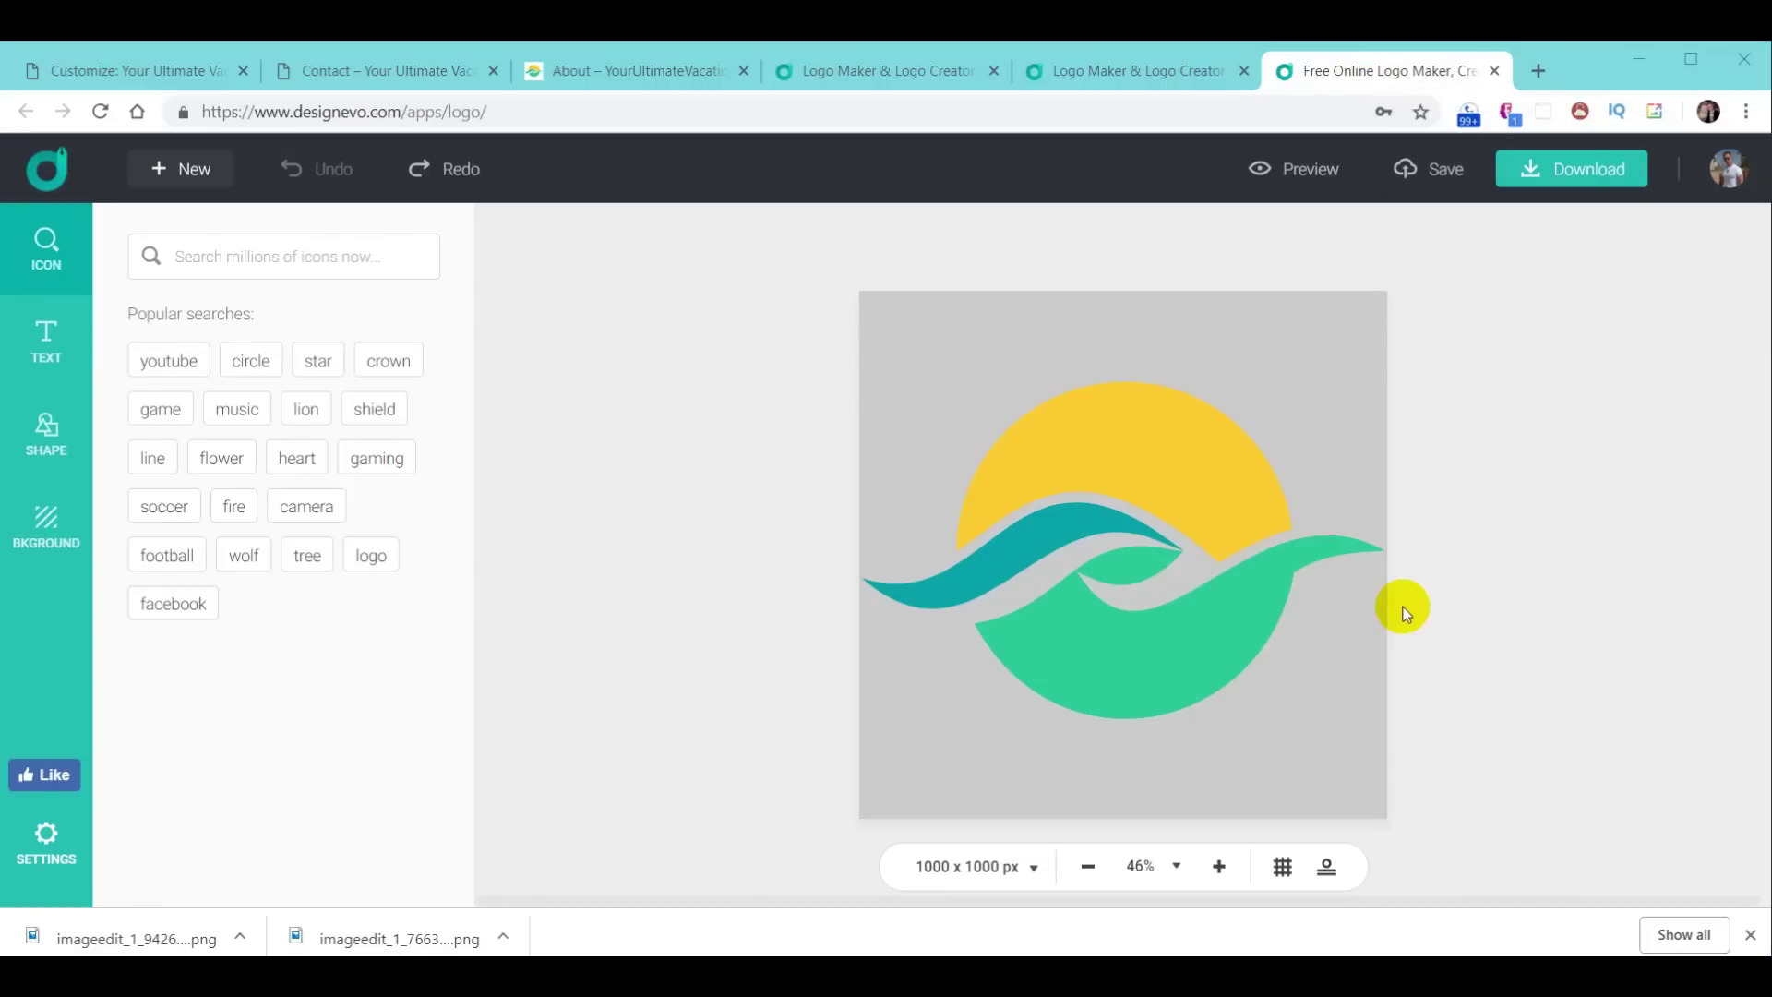
{"action": "left_click", "coordinate": [1155, 460]}
{"action": "left_click_drag", "start_coordinate": [1386, 382], "coordinate": [970, 586]}
{"action": "left_click", "coordinate": [913, 665]}
{"action": "left_click_drag", "start_coordinate": [919, 684], "coordinate": [1144, 563]}
Step: Set the canvas resolution to 1000 x 200 px
{"action": "left_click", "coordinate": [1033, 867]}
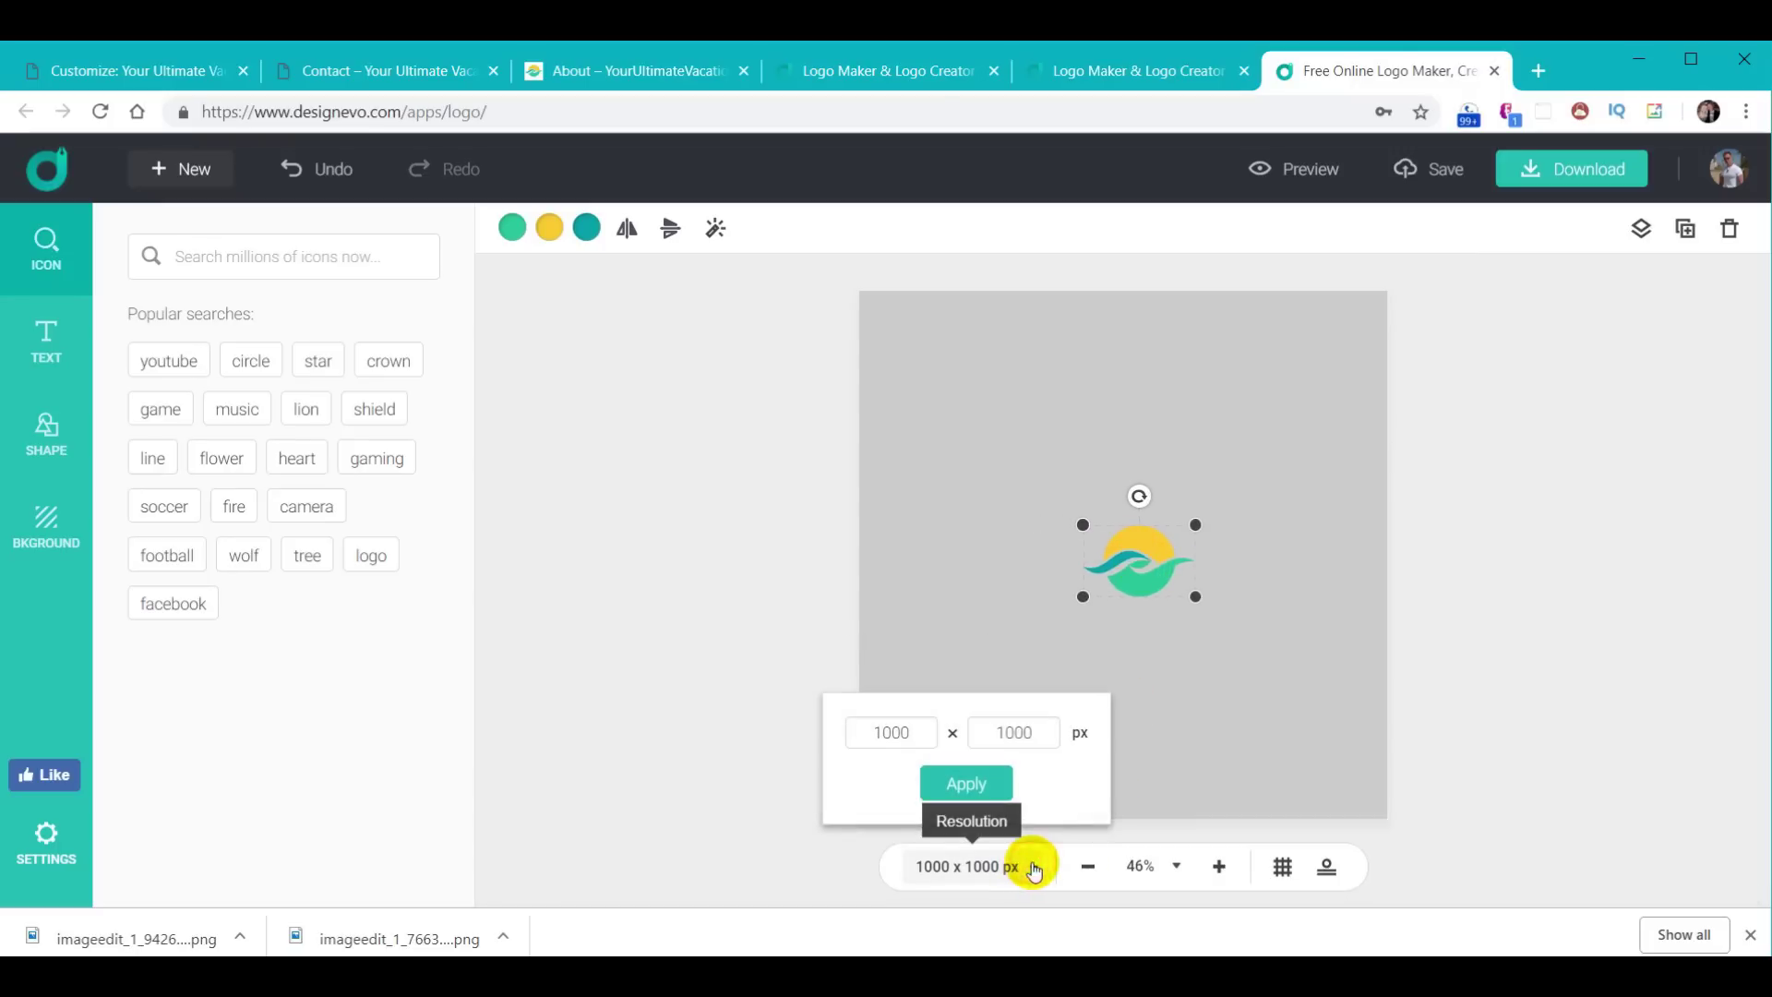
{"action": "double_click", "coordinate": [1006, 732]}
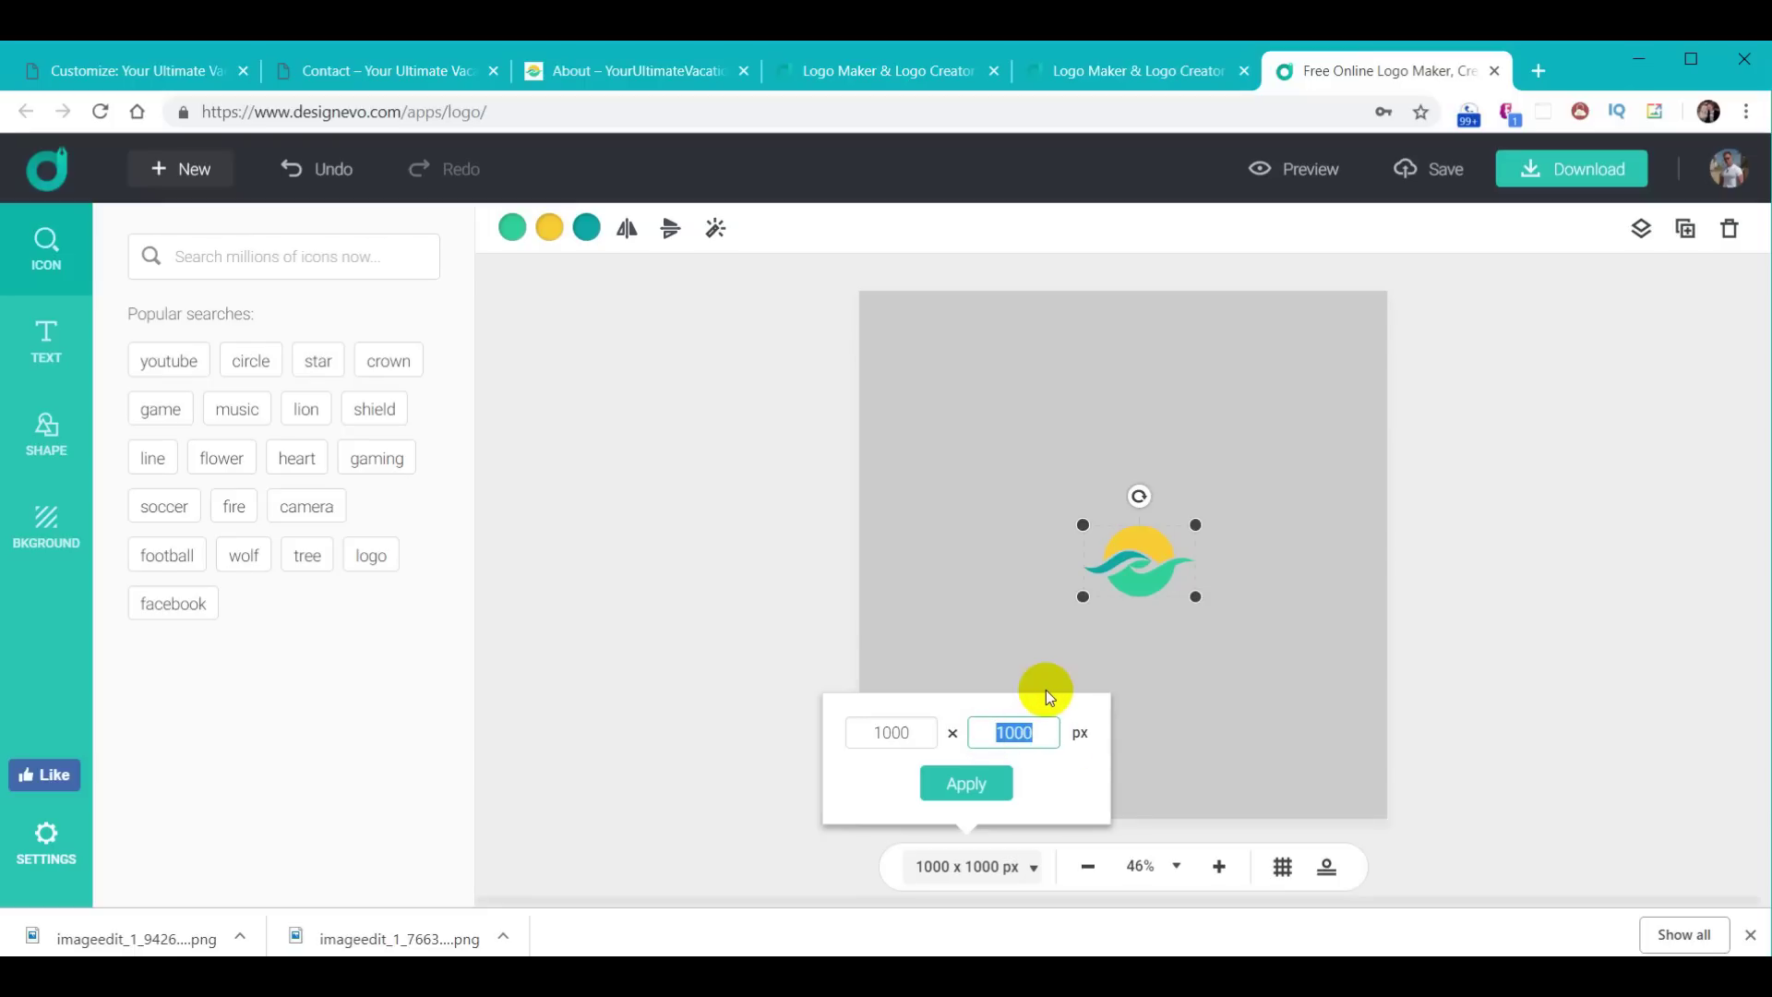
{"action": "left_click", "coordinate": [979, 781]}
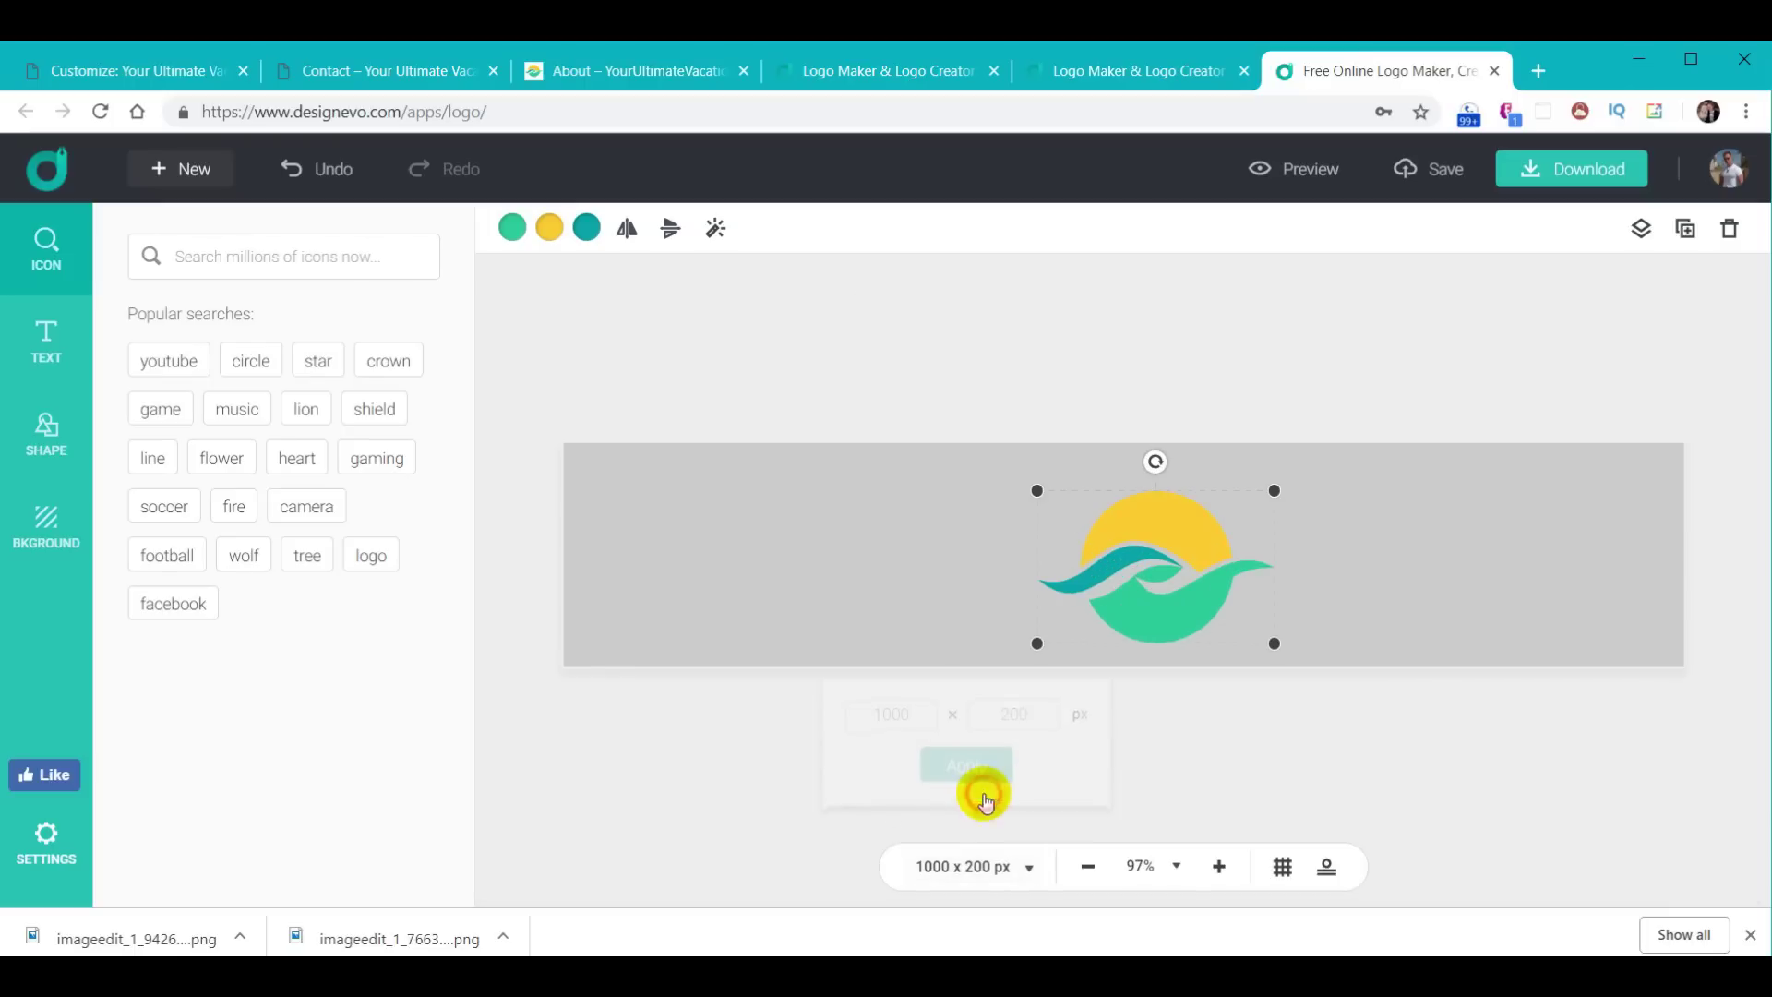
Step: Move the sun-and-wave graphic to the canvas's upper-left corner and enlarge it to fill the full canvas height
{"action": "left_click", "coordinate": [1166, 593]}
{"action": "left_click", "coordinate": [898, 588]}
{"action": "left_click", "coordinate": [1146, 549]}
{"action": "left_click_drag", "start_coordinate": [1146, 548], "coordinate": [698, 490]}
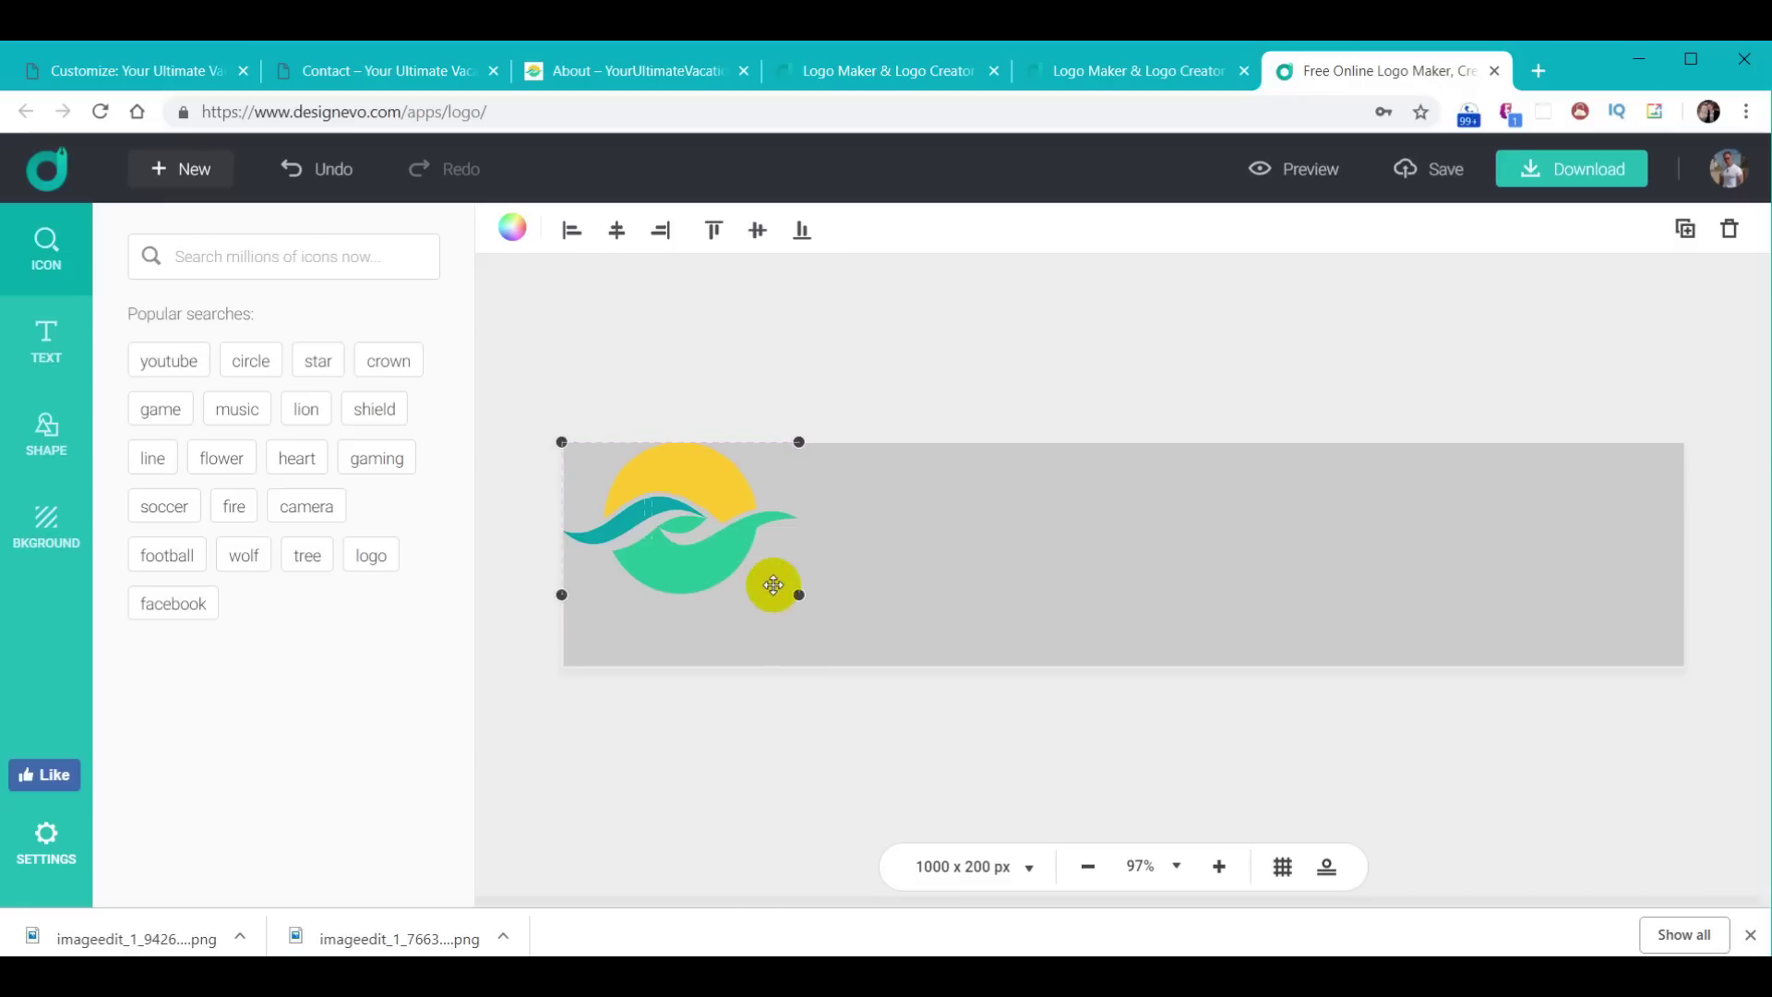
{"action": "left_click_drag", "start_coordinate": [799, 595], "coordinate": [905, 716]}
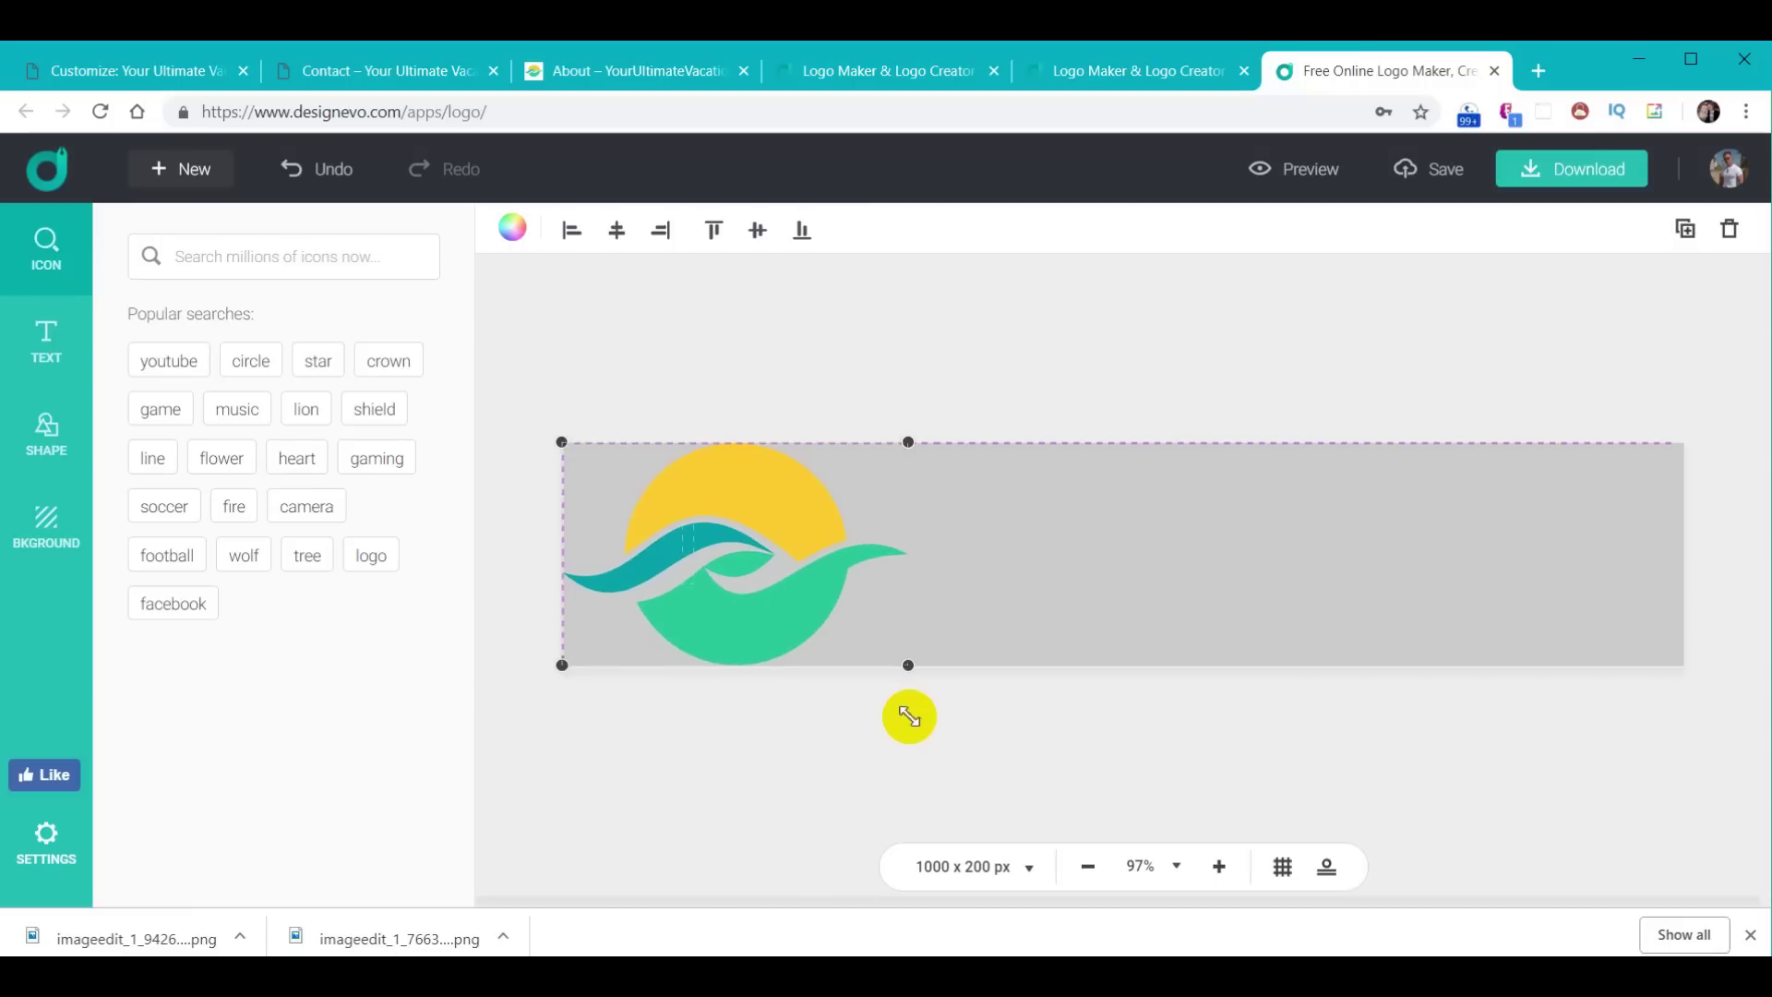
{"action": "left_click", "coordinate": [1289, 360]}
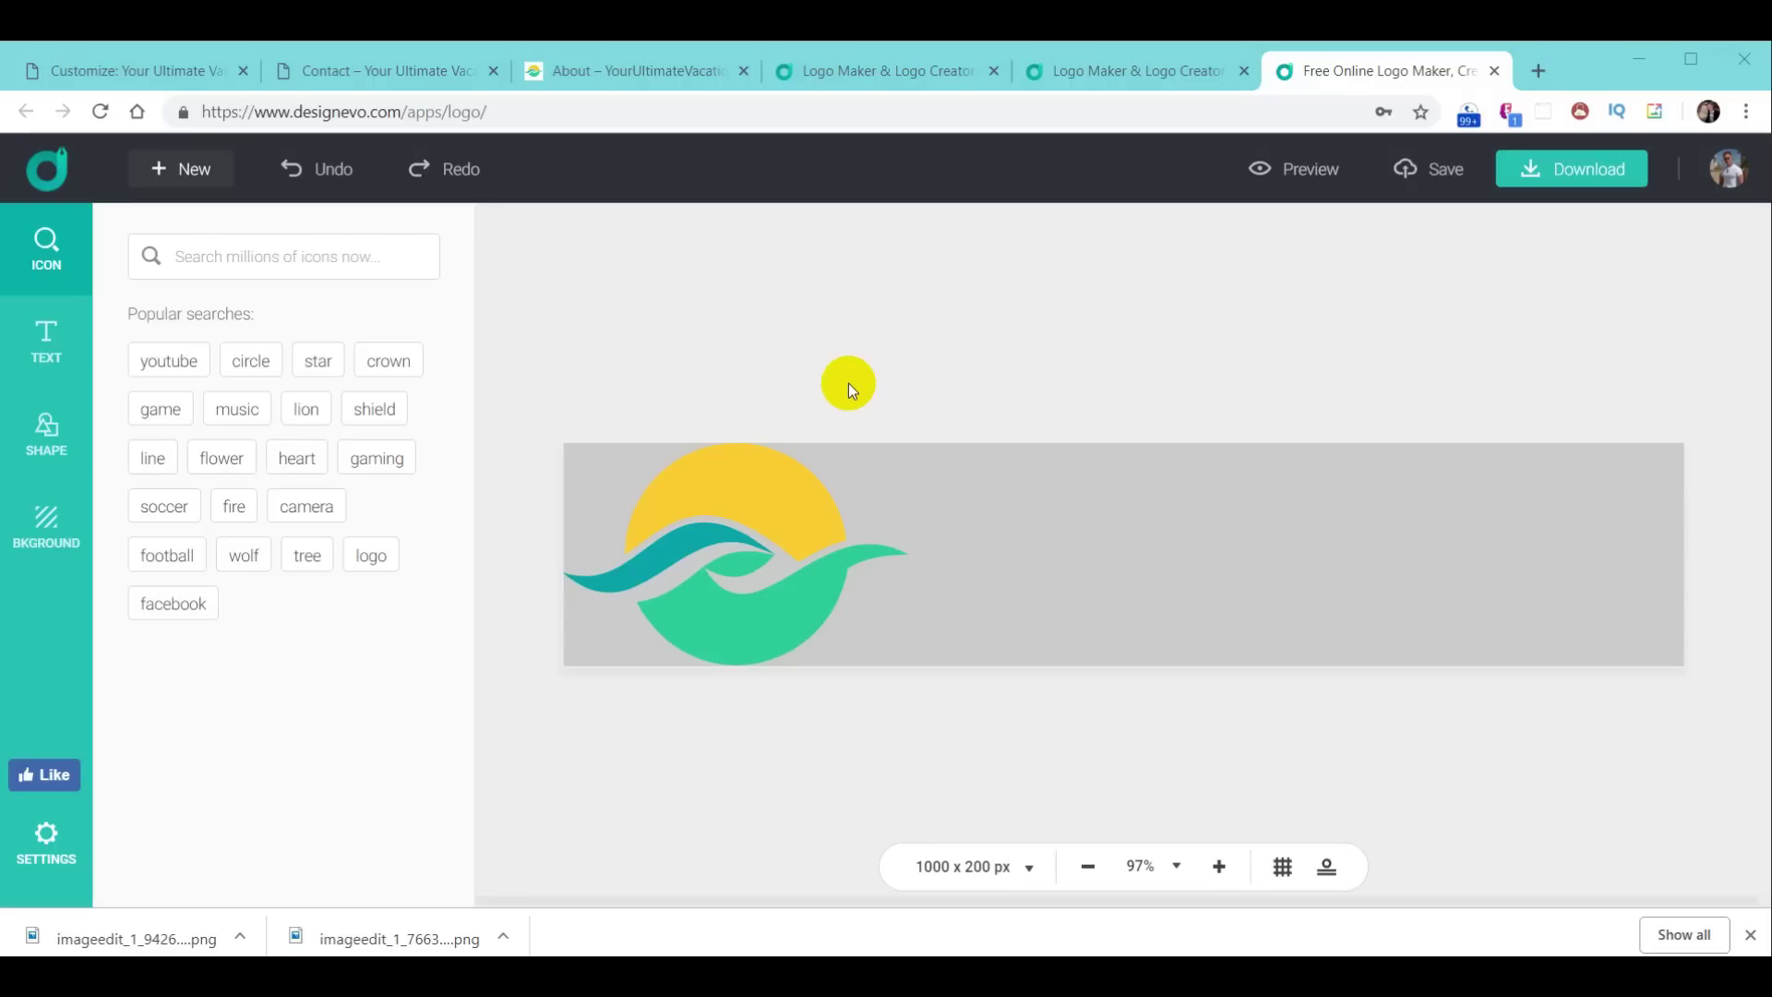
Step: Set the canvas background to the custom dark colour 2F3033
{"action": "left_click", "coordinate": [41, 526]}
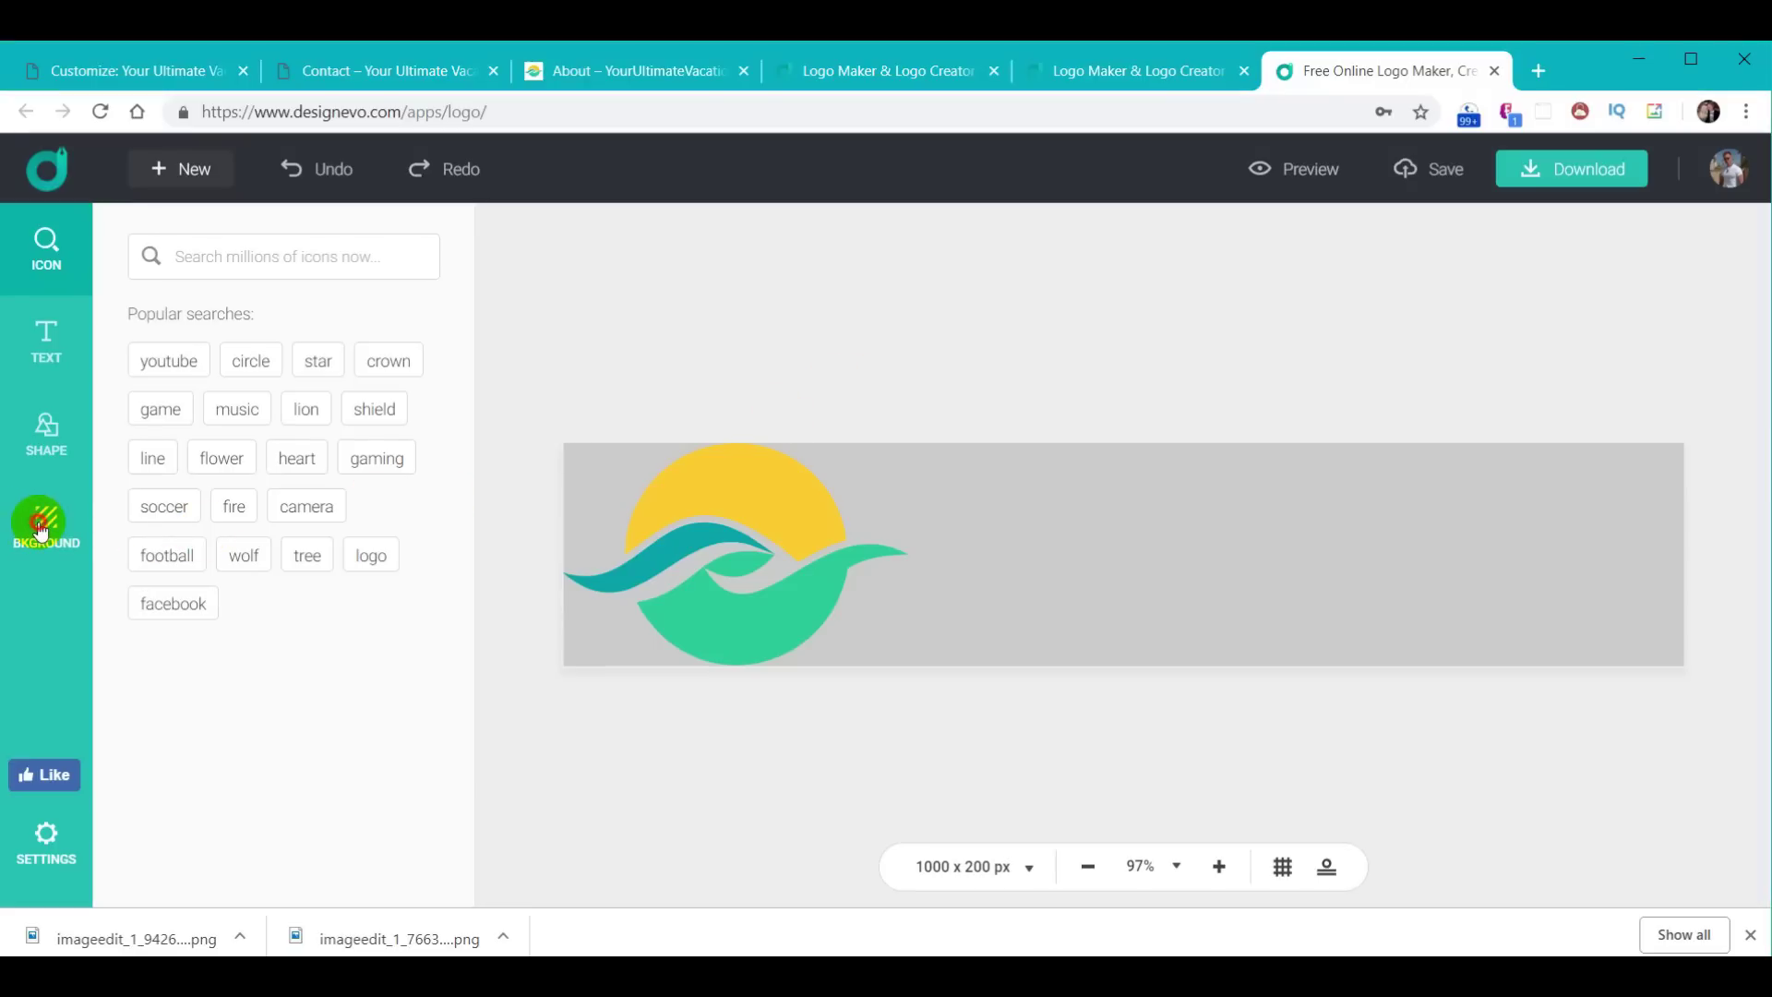
{"action": "left_click", "coordinate": [140, 386]}
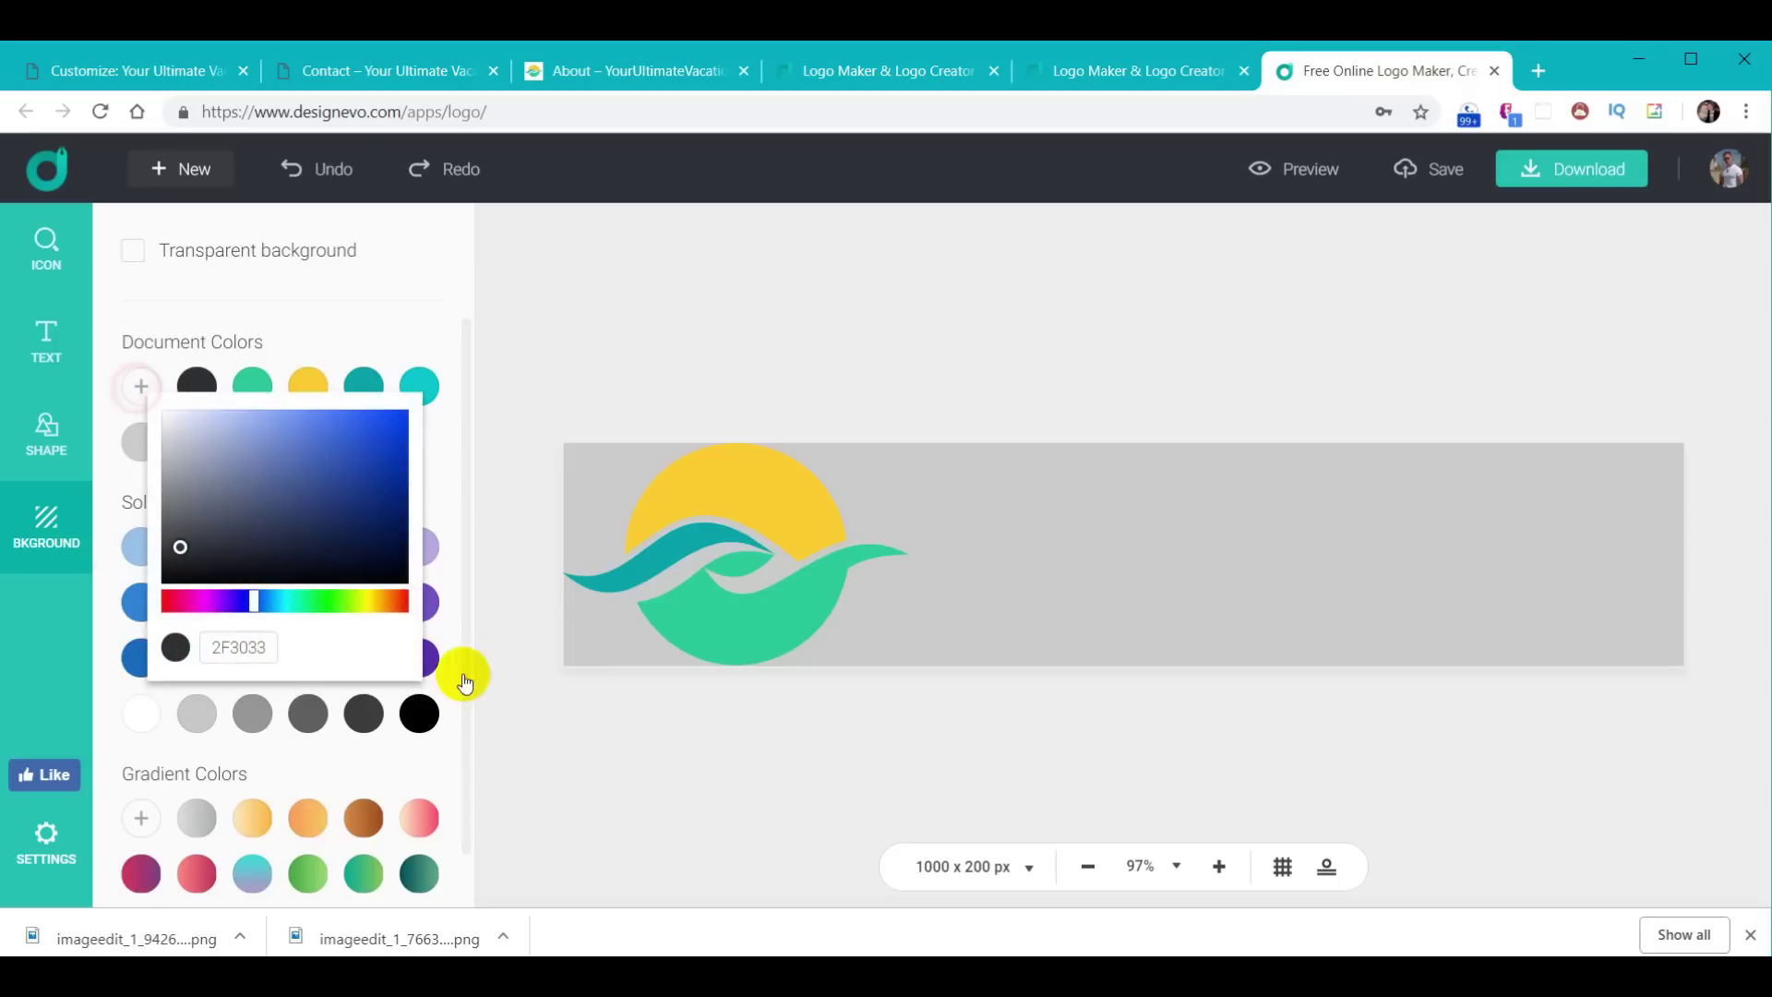
{"action": "left_click_drag", "start_coordinate": [205, 646], "coordinate": [261, 638]}
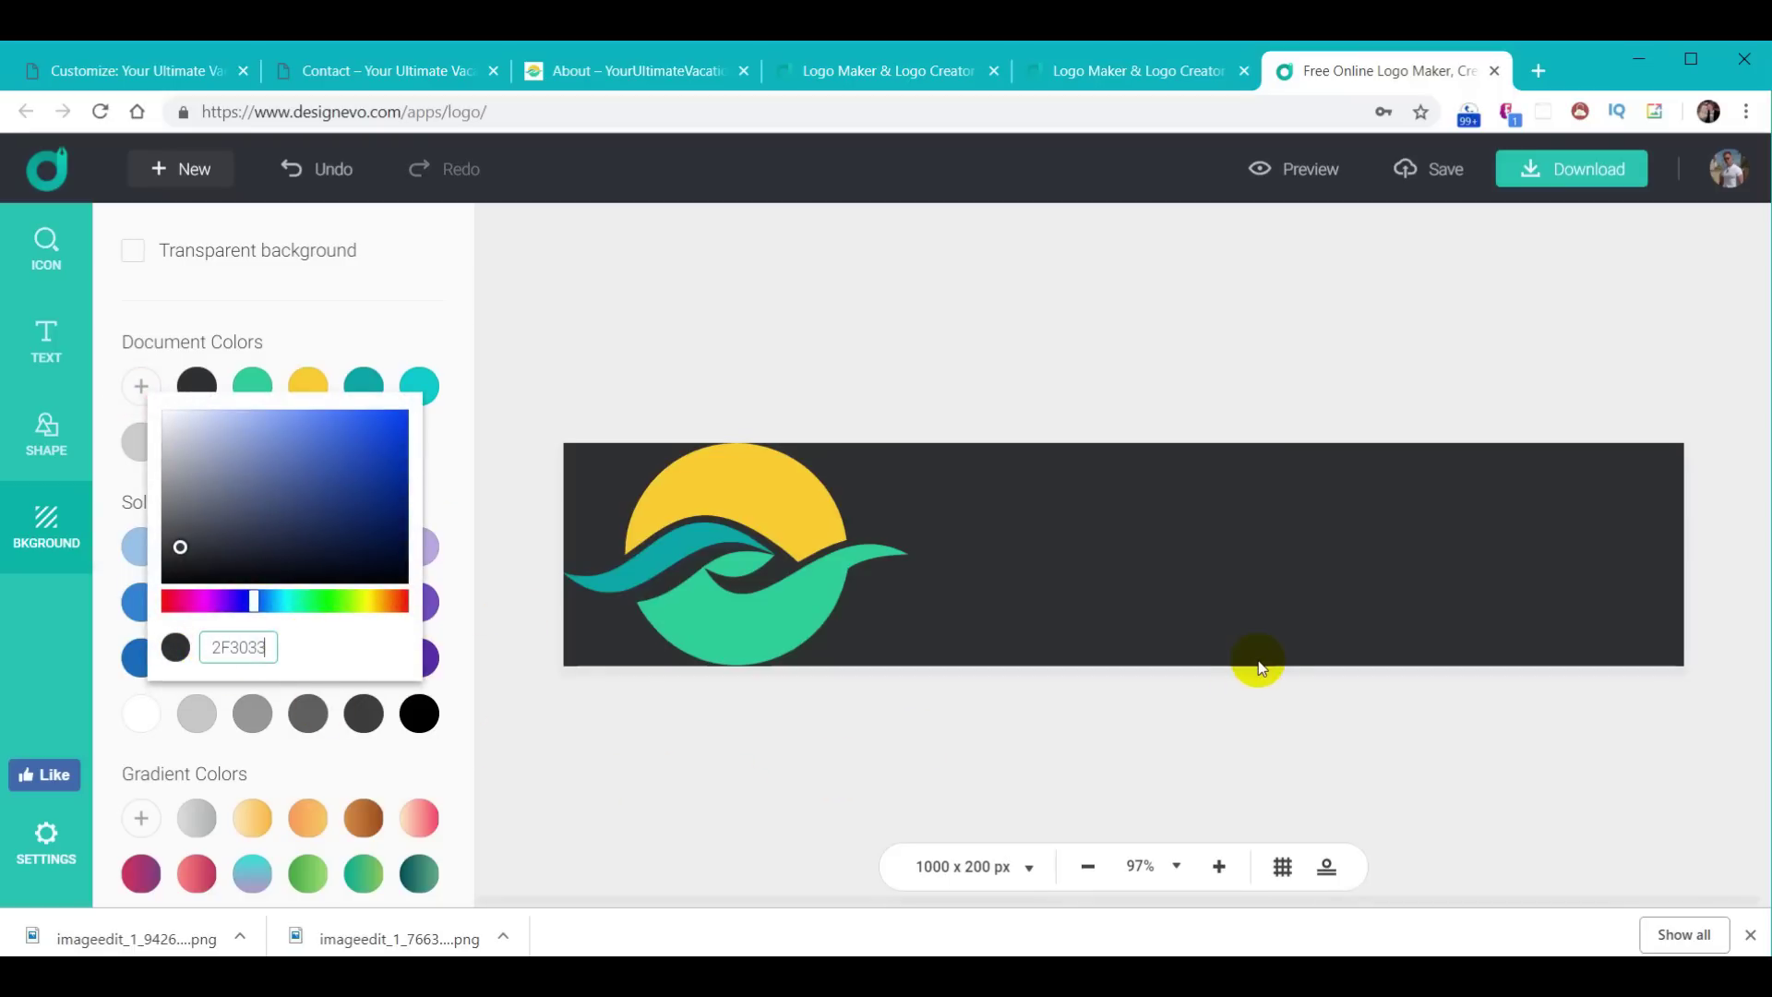
{"action": "left_click", "coordinate": [1335, 378]}
{"action": "key", "text": "ctrl+z"}
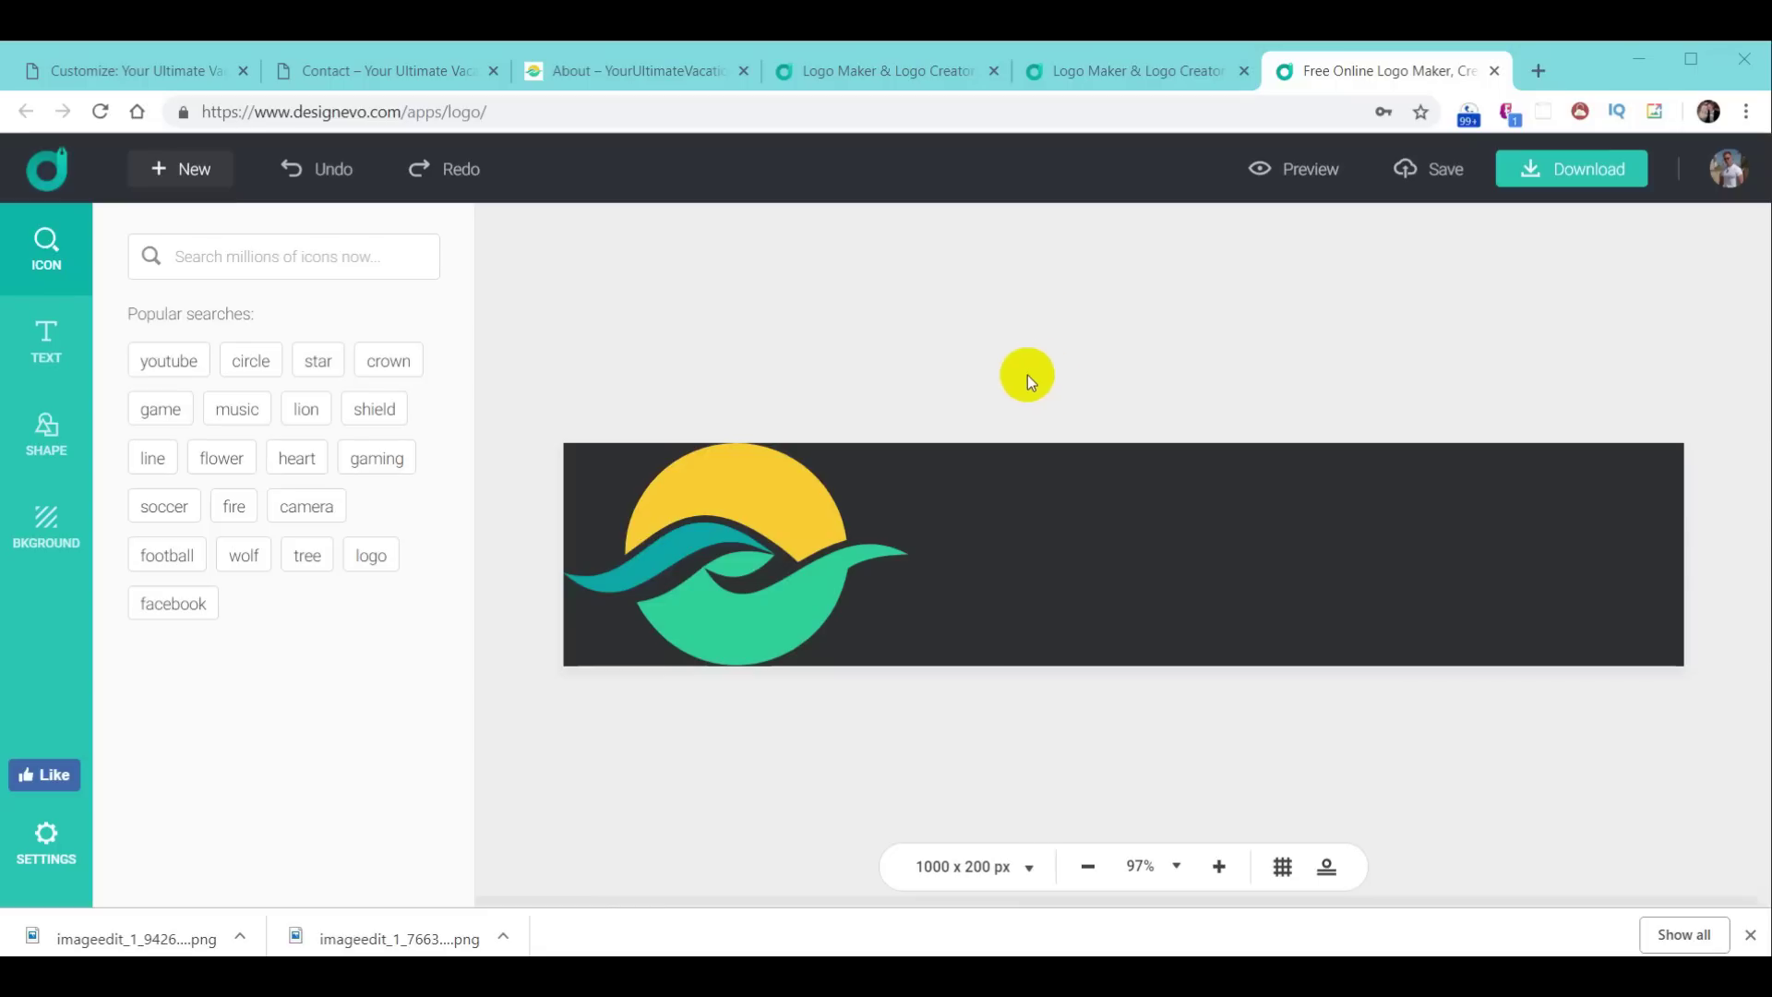
Step: Add a text element in the Julius Sans One font and replace its placeholder with YOUR
{"action": "left_click", "coordinate": [45, 340]}
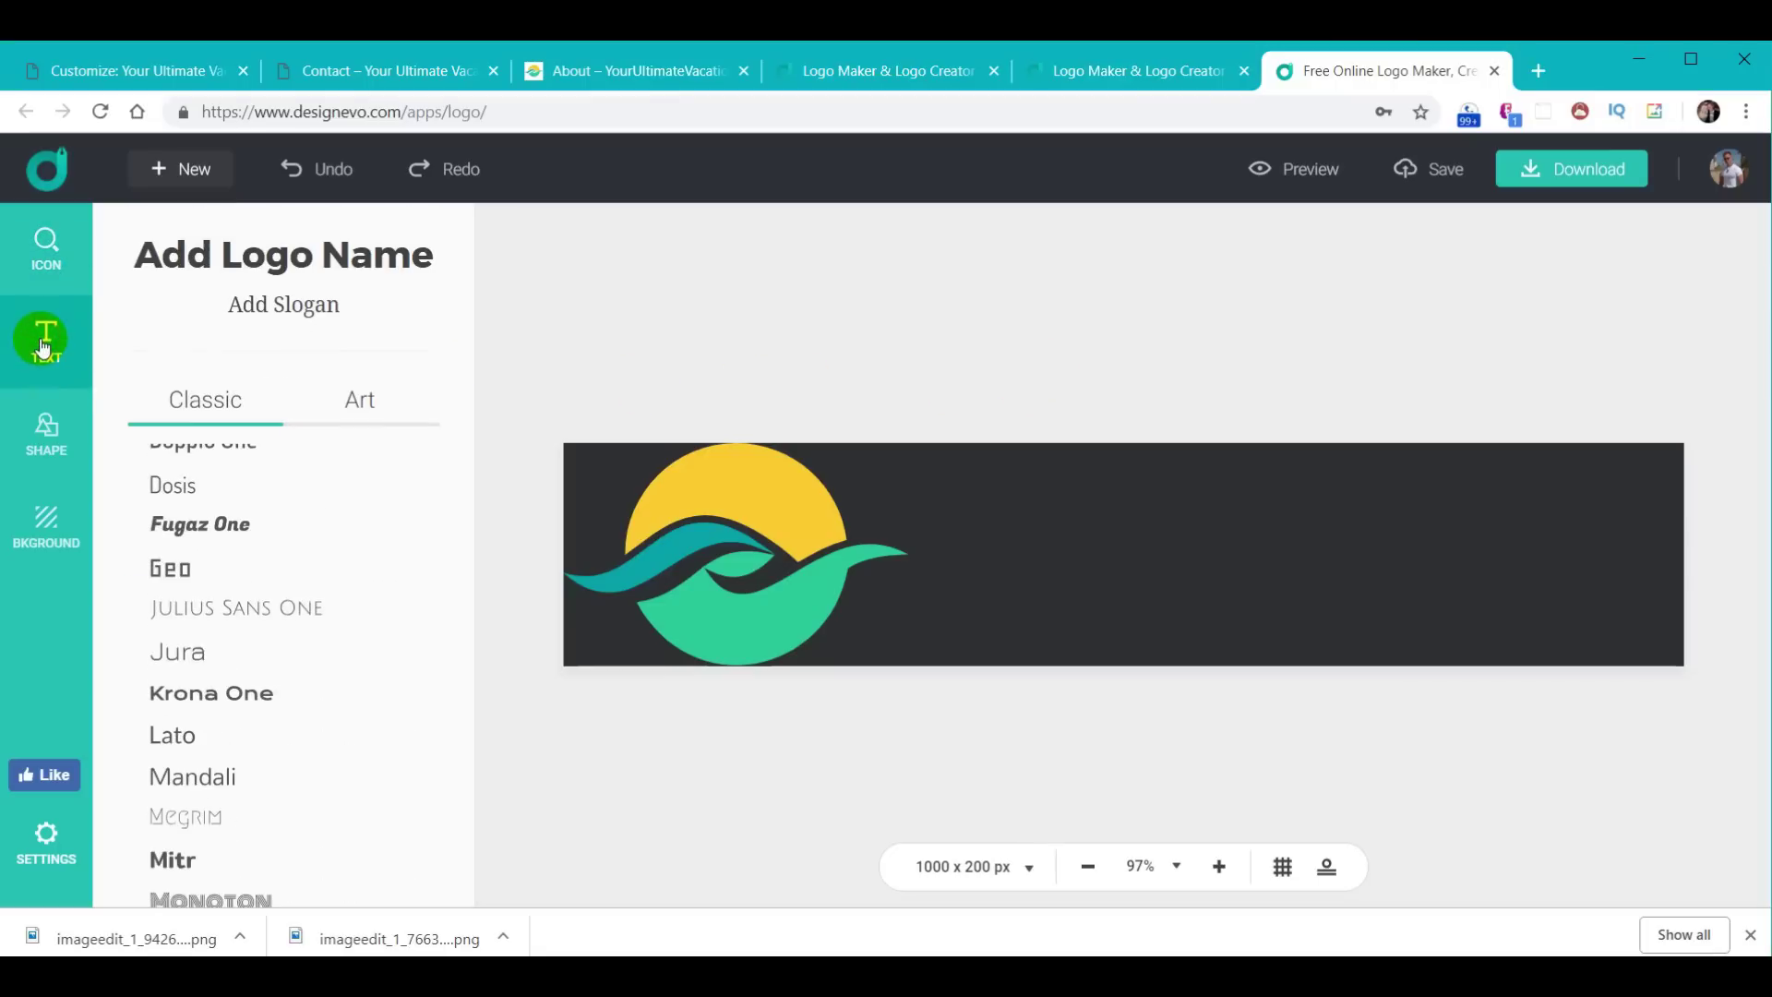
{"action": "scroll", "coordinate": [316, 612], "scroll_direction": "up", "scroll_amount": 10}
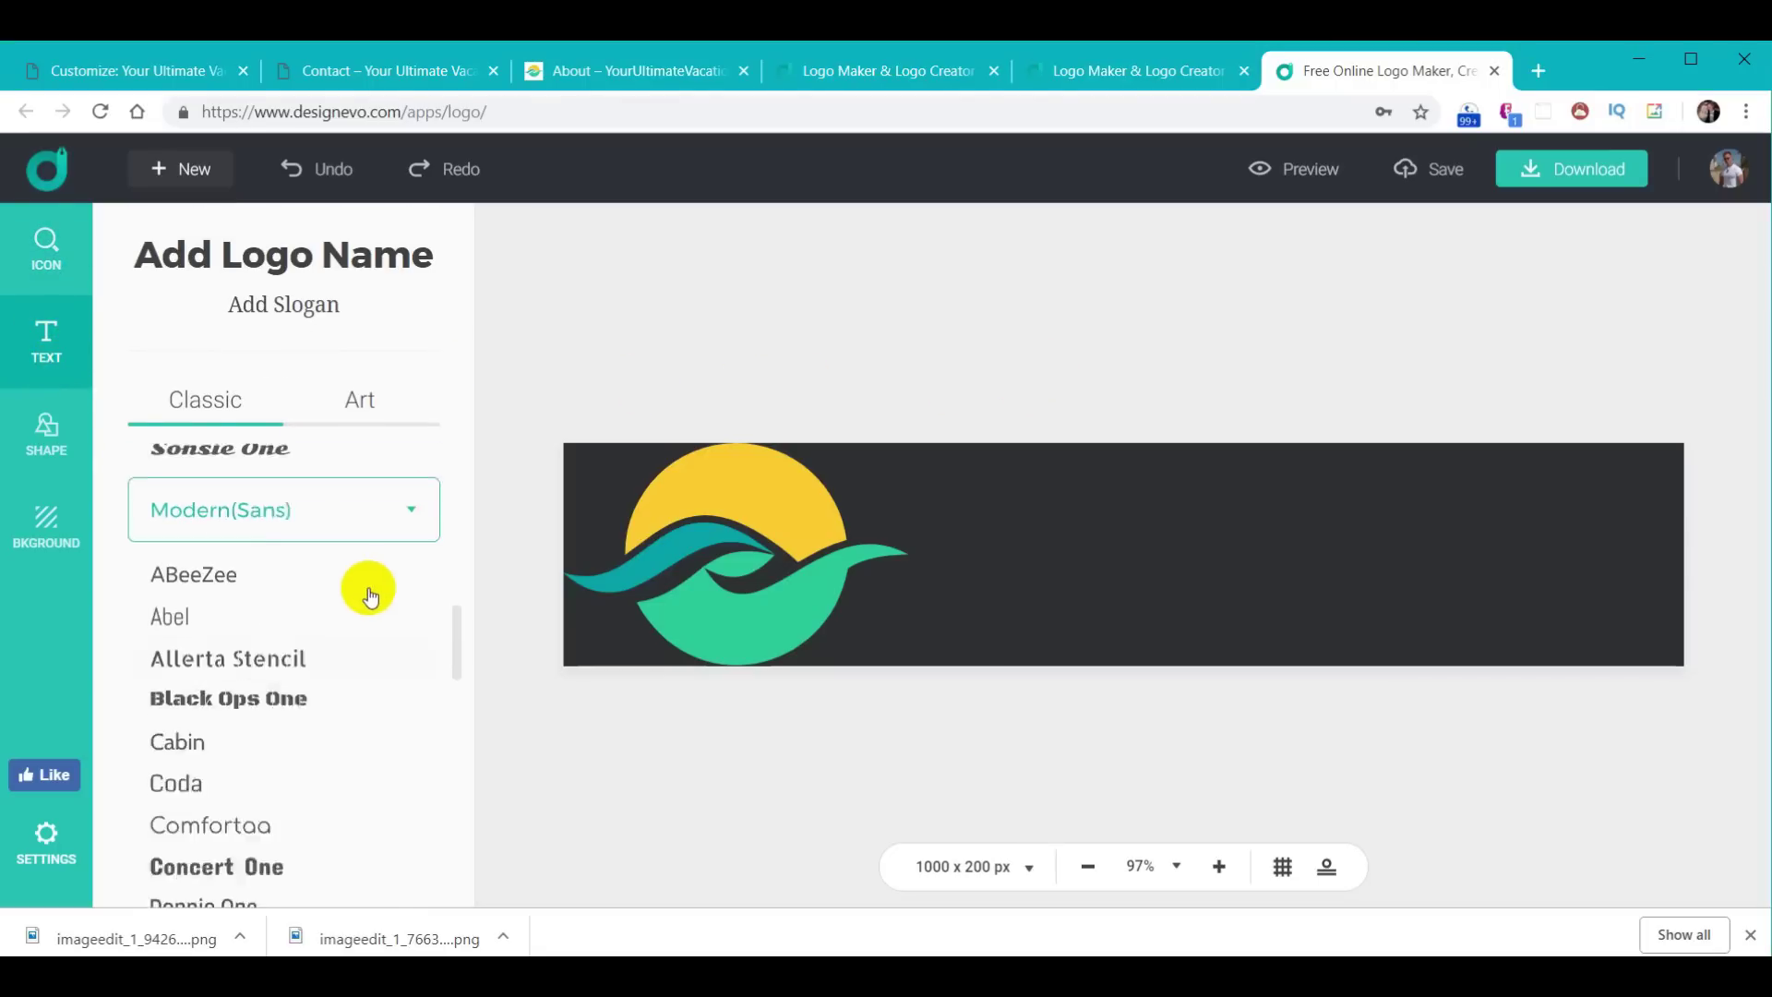
{"action": "scroll", "coordinate": [277, 625], "scroll_direction": "down", "scroll_amount": 2}
{"action": "scroll", "coordinate": [197, 641], "scroll_direction": "down", "scroll_amount": 1}
{"action": "scroll", "coordinate": [313, 640], "scroll_direction": "down", "scroll_amount": 6}
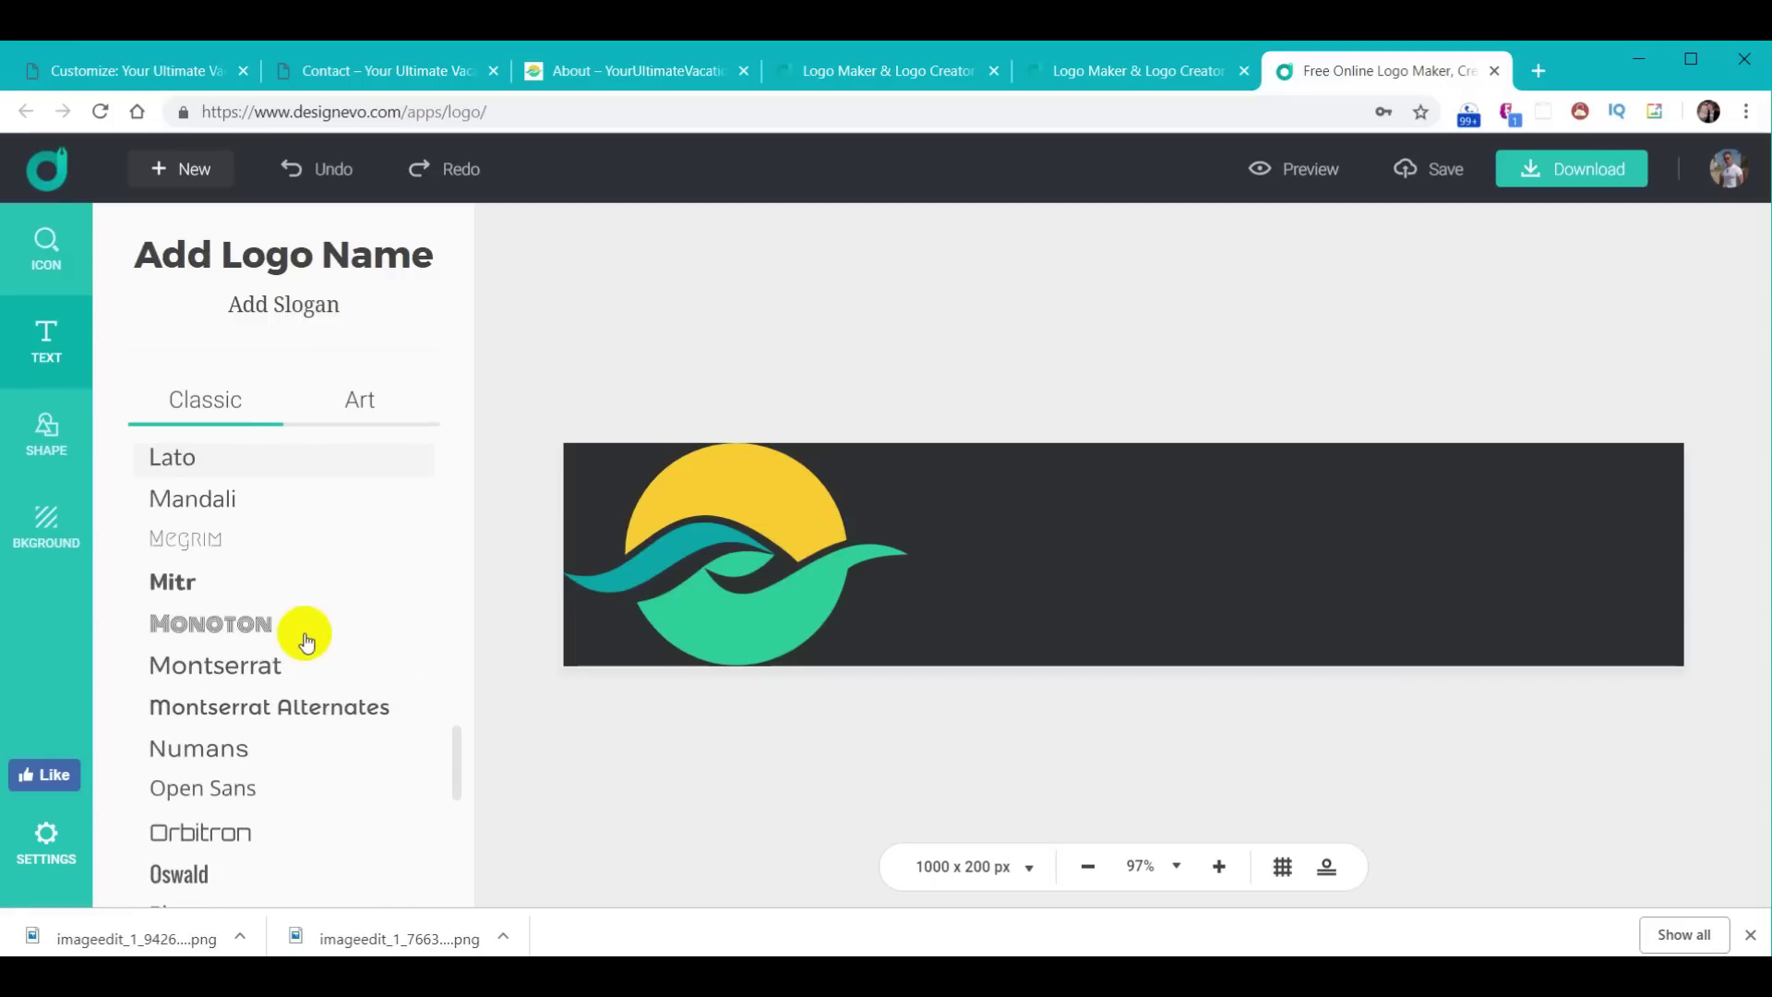
{"action": "scroll", "coordinate": [307, 639], "scroll_direction": "up", "scroll_amount": 3}
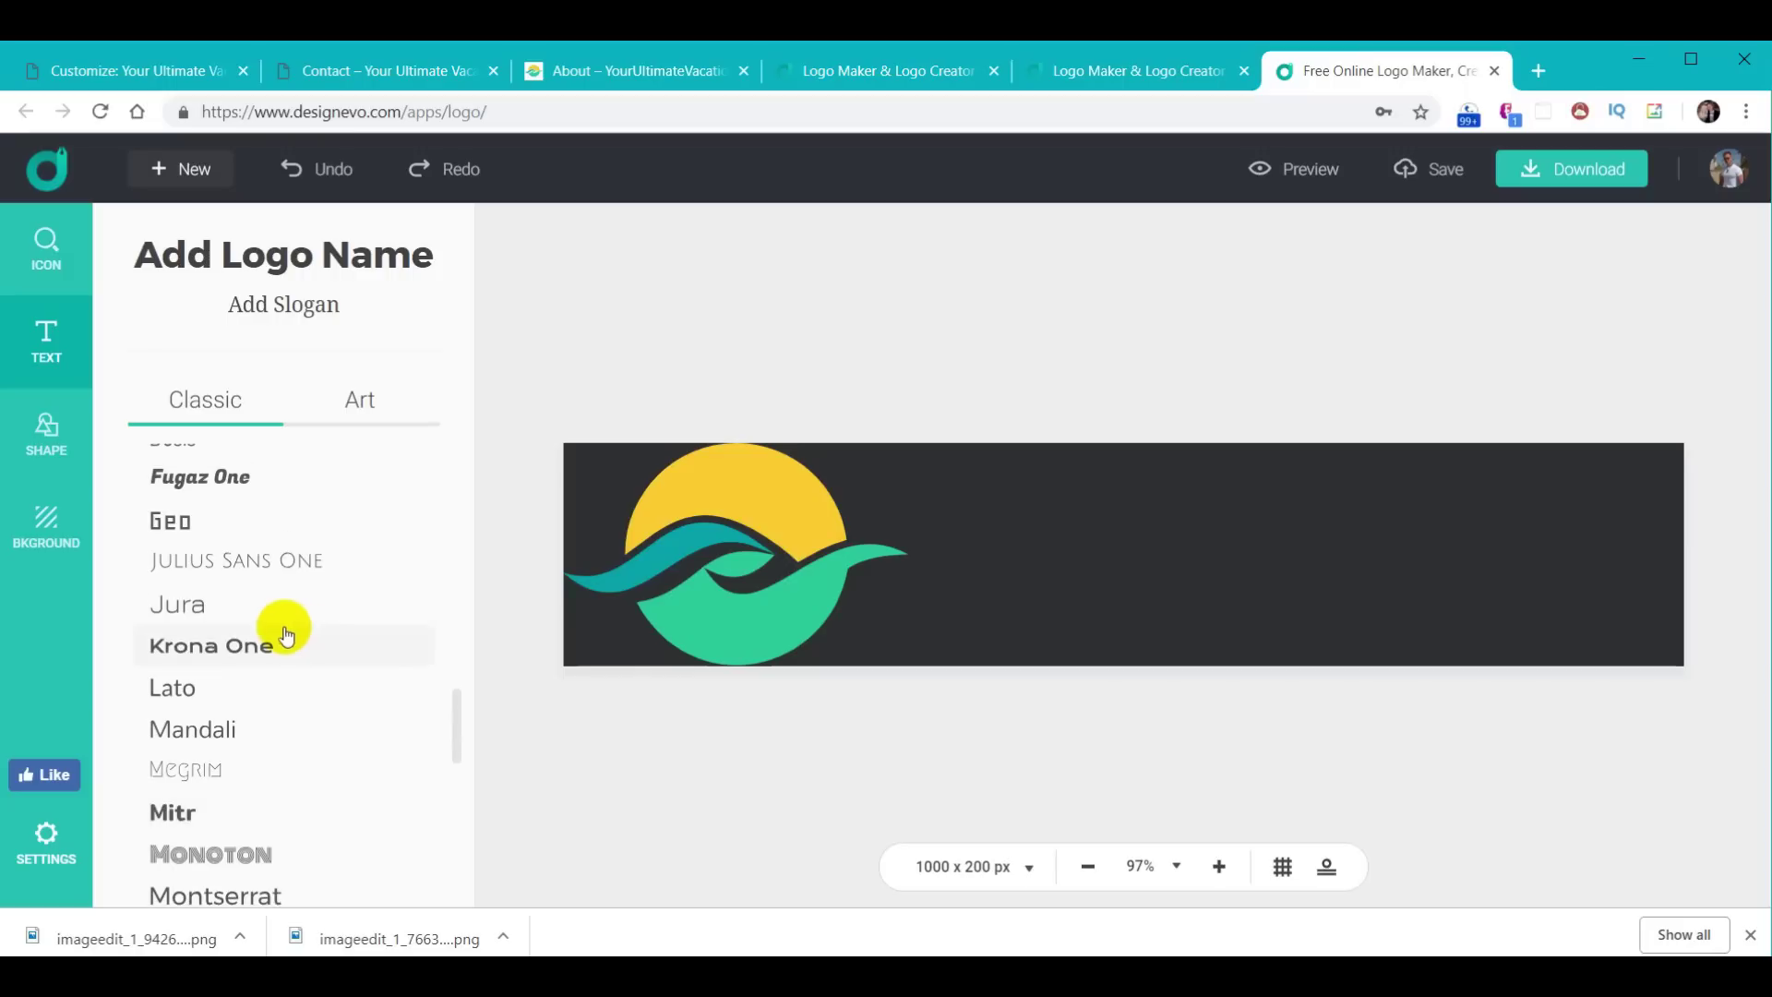
{"action": "left_click", "coordinate": [263, 565]}
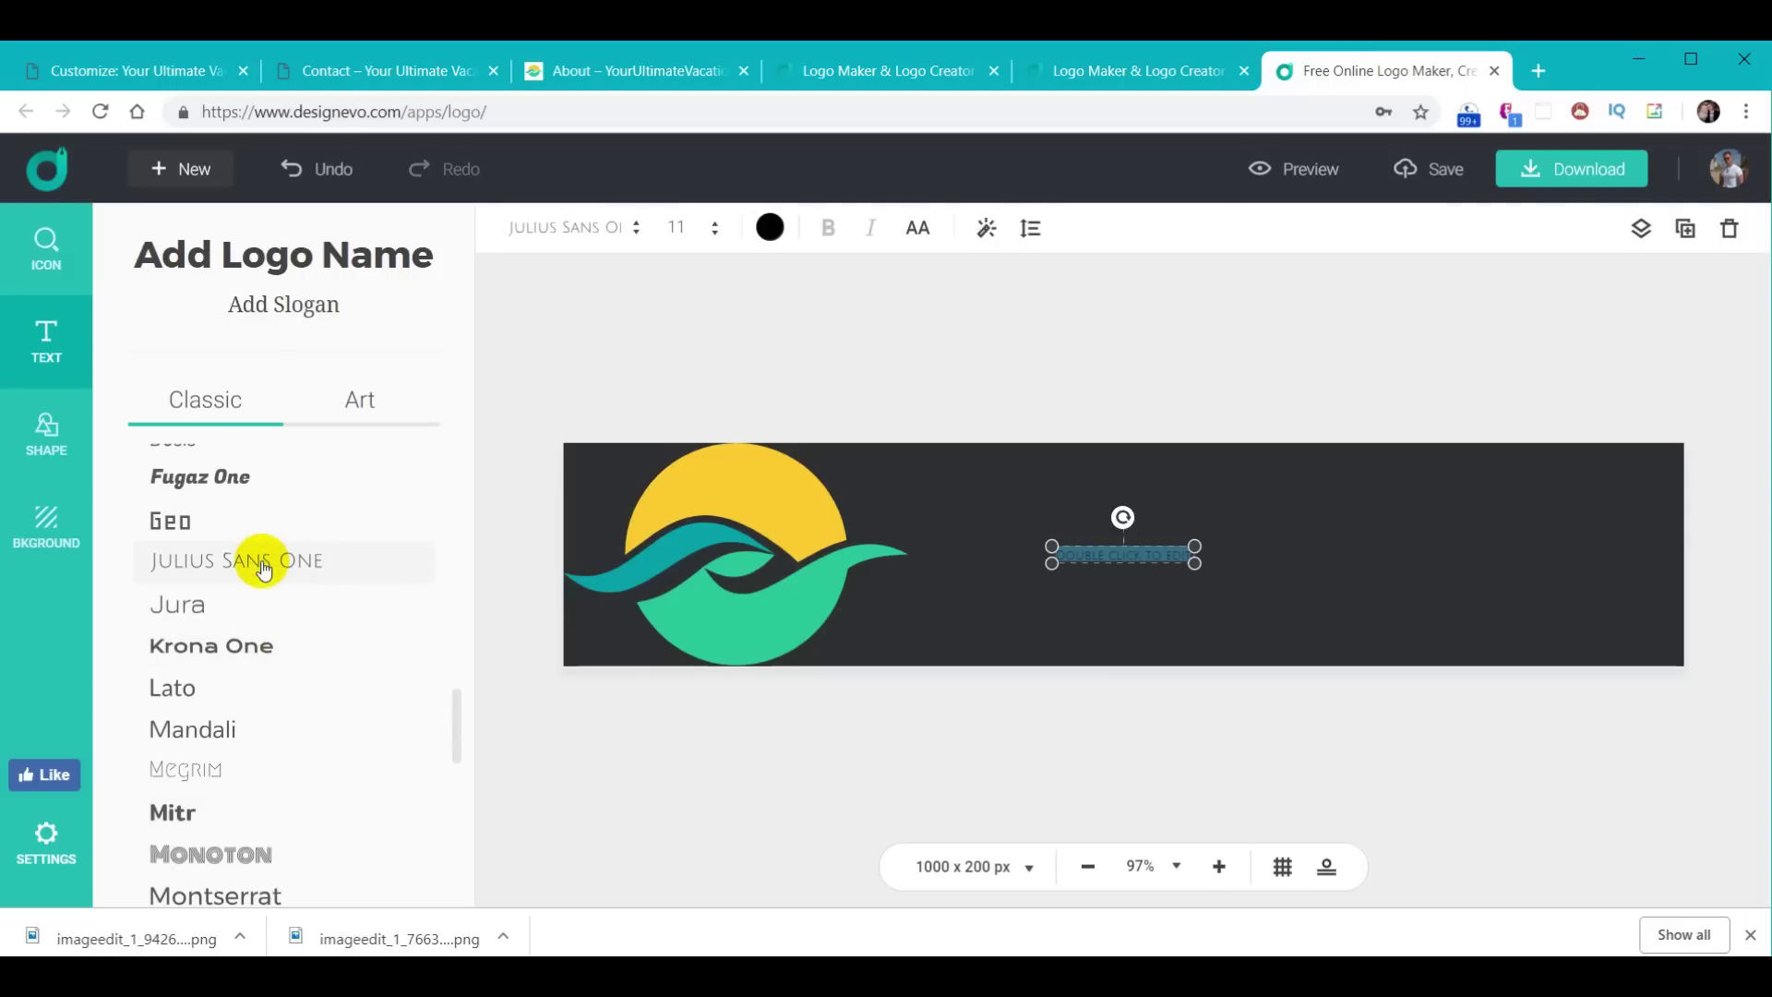
{"action": "key", "text": "BackSpace"}
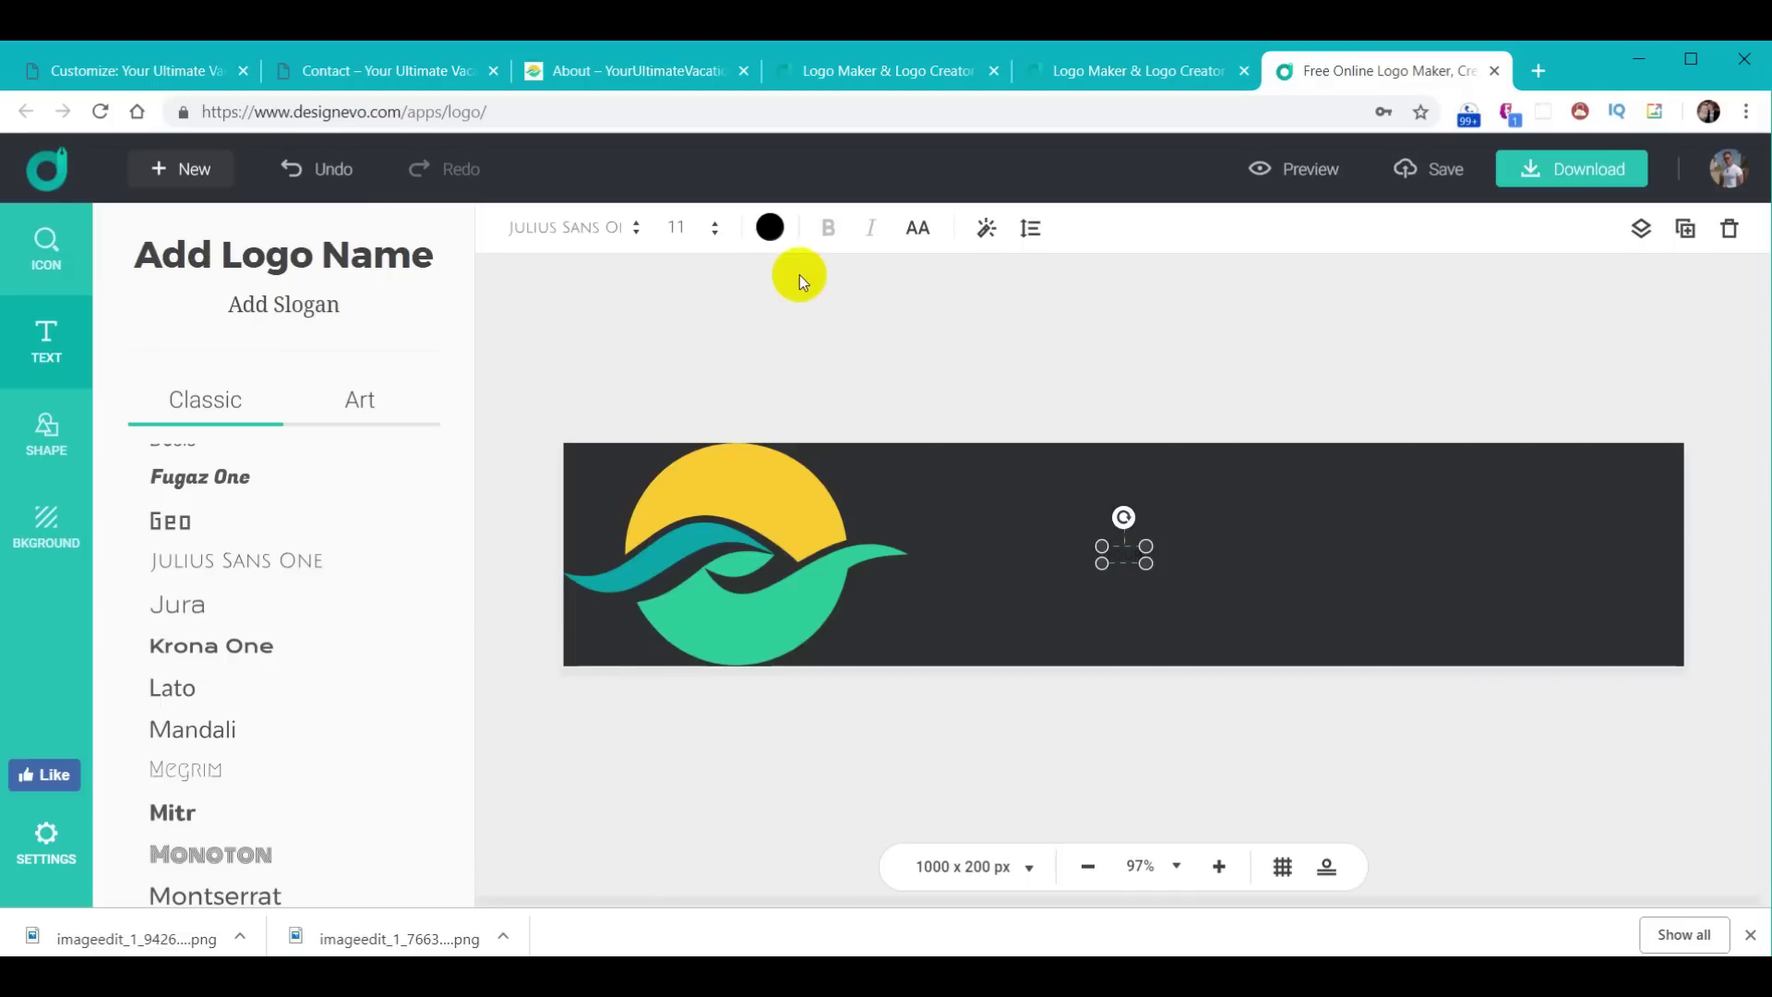
Step: Colour the YOUR text with the document's yellow and set its font size to 62
{"action": "left_click", "coordinate": [781, 238]}
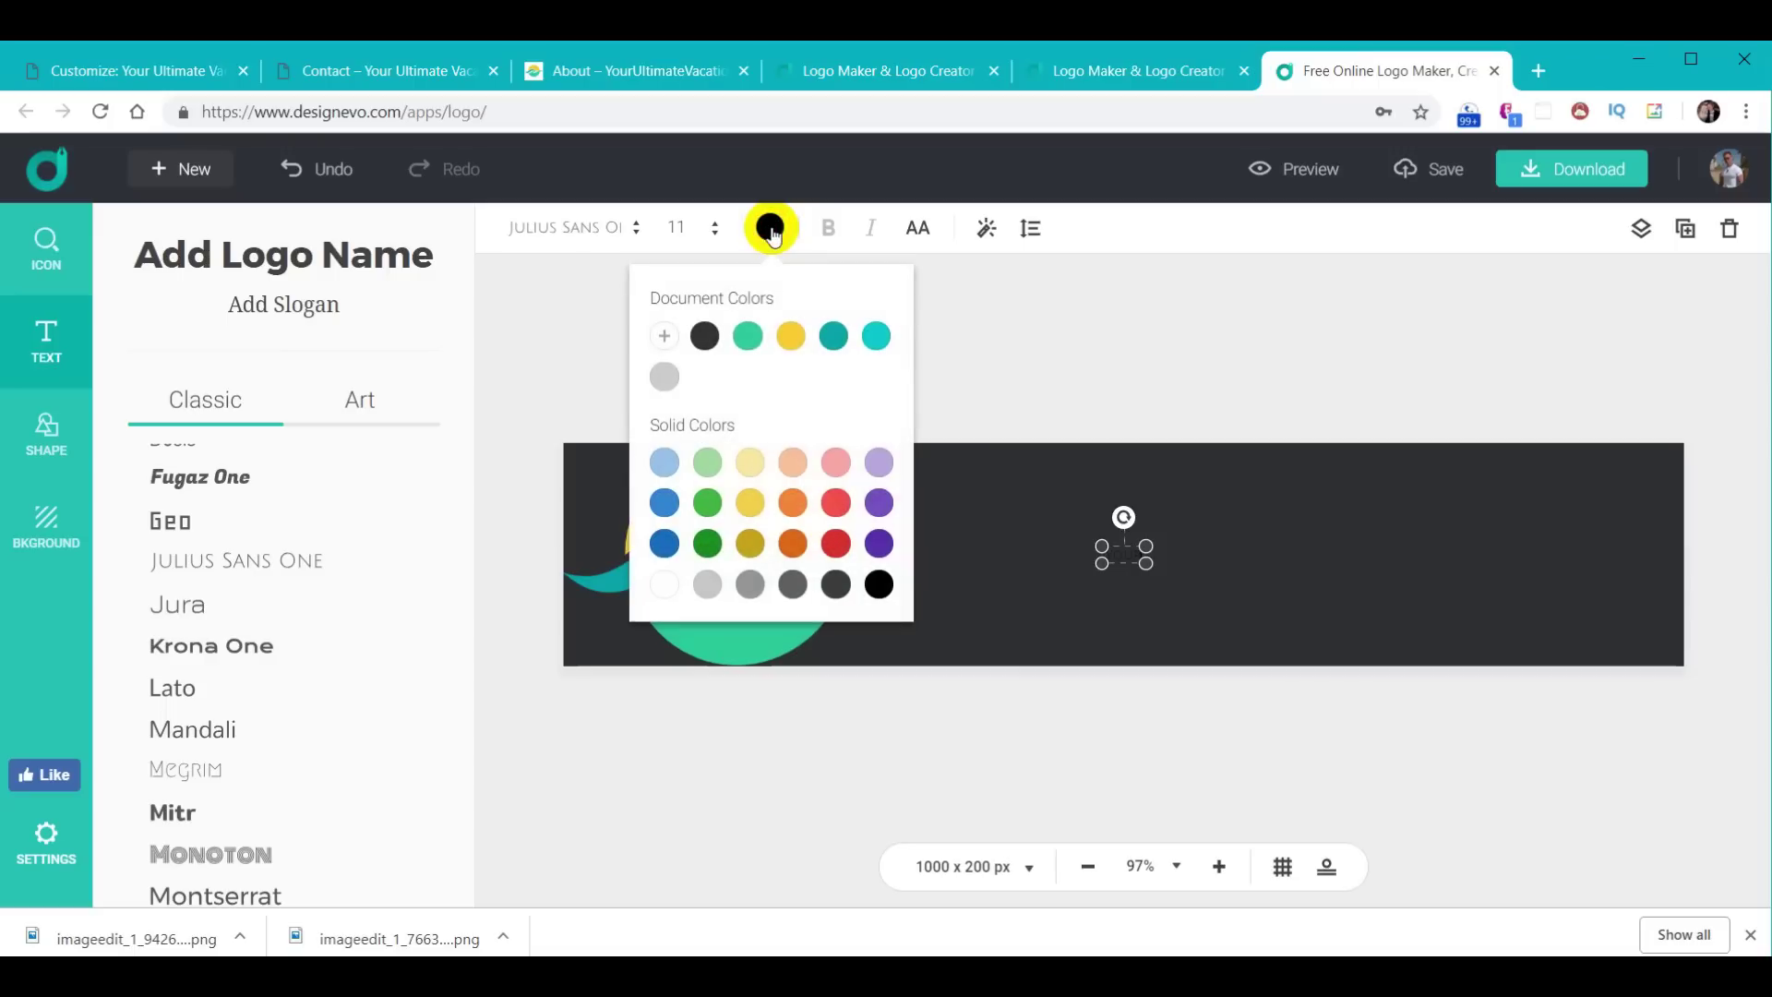
{"action": "left_click", "coordinate": [795, 350]}
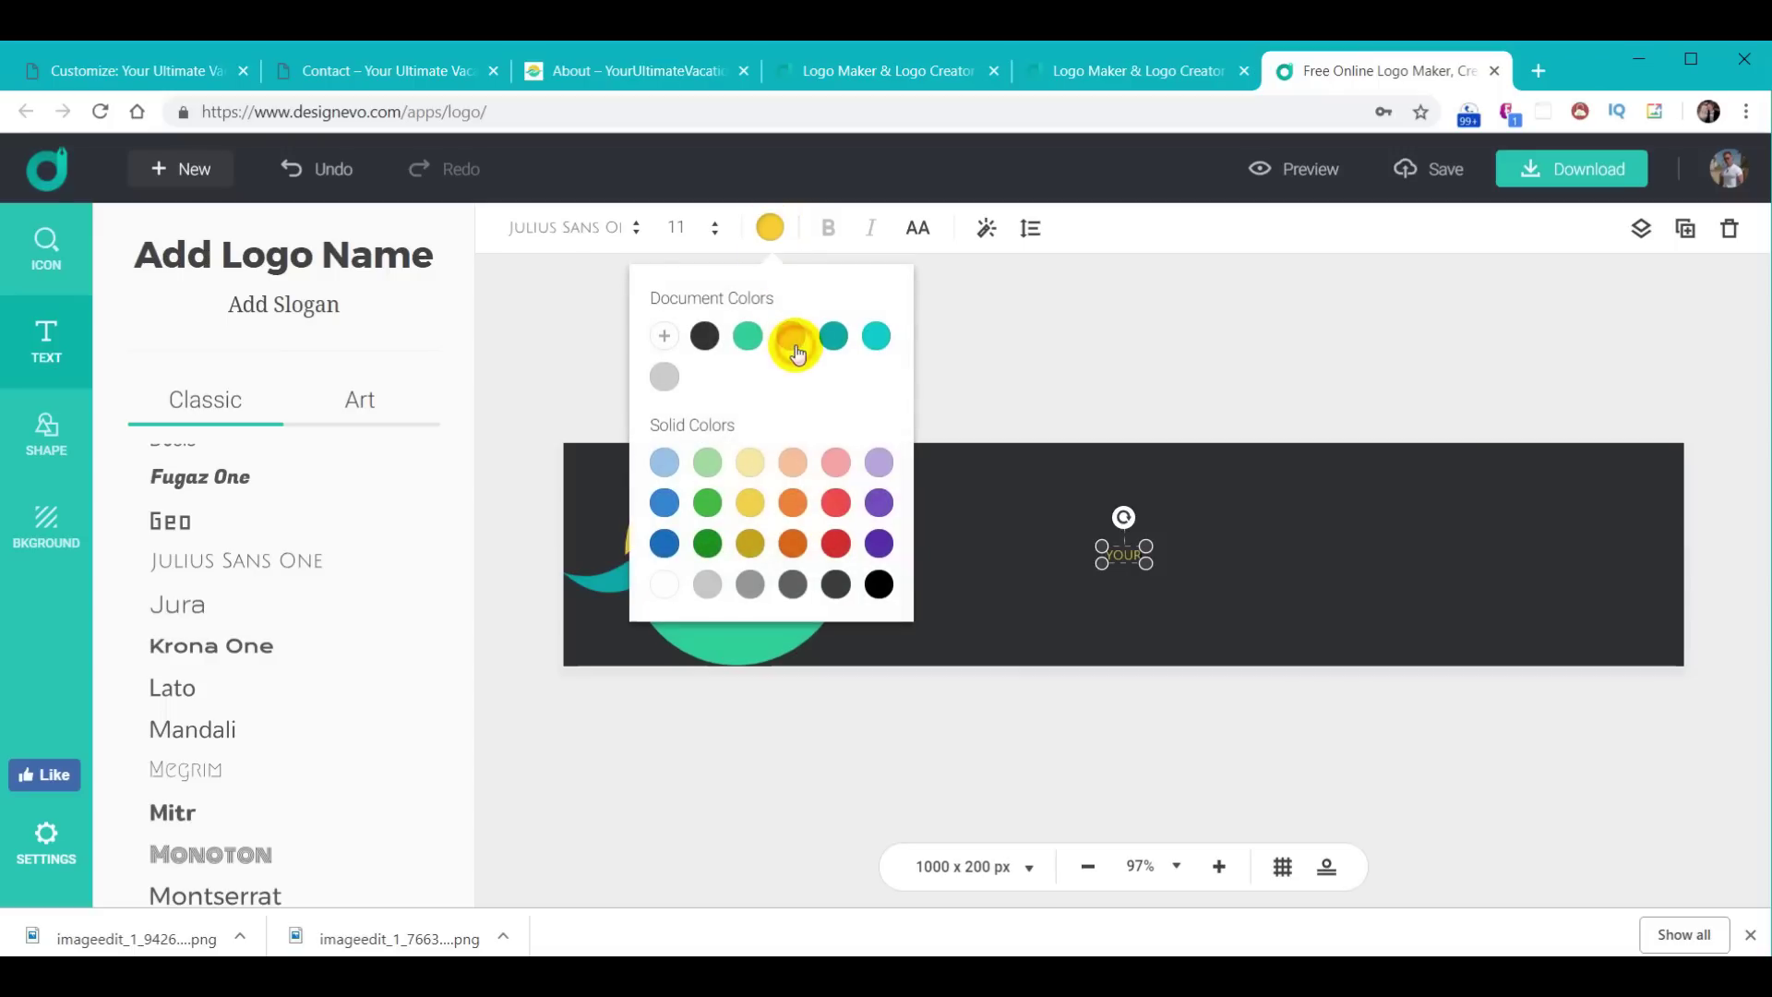
{"action": "left_click", "coordinate": [680, 228]}
{"action": "type", "text": "62"}
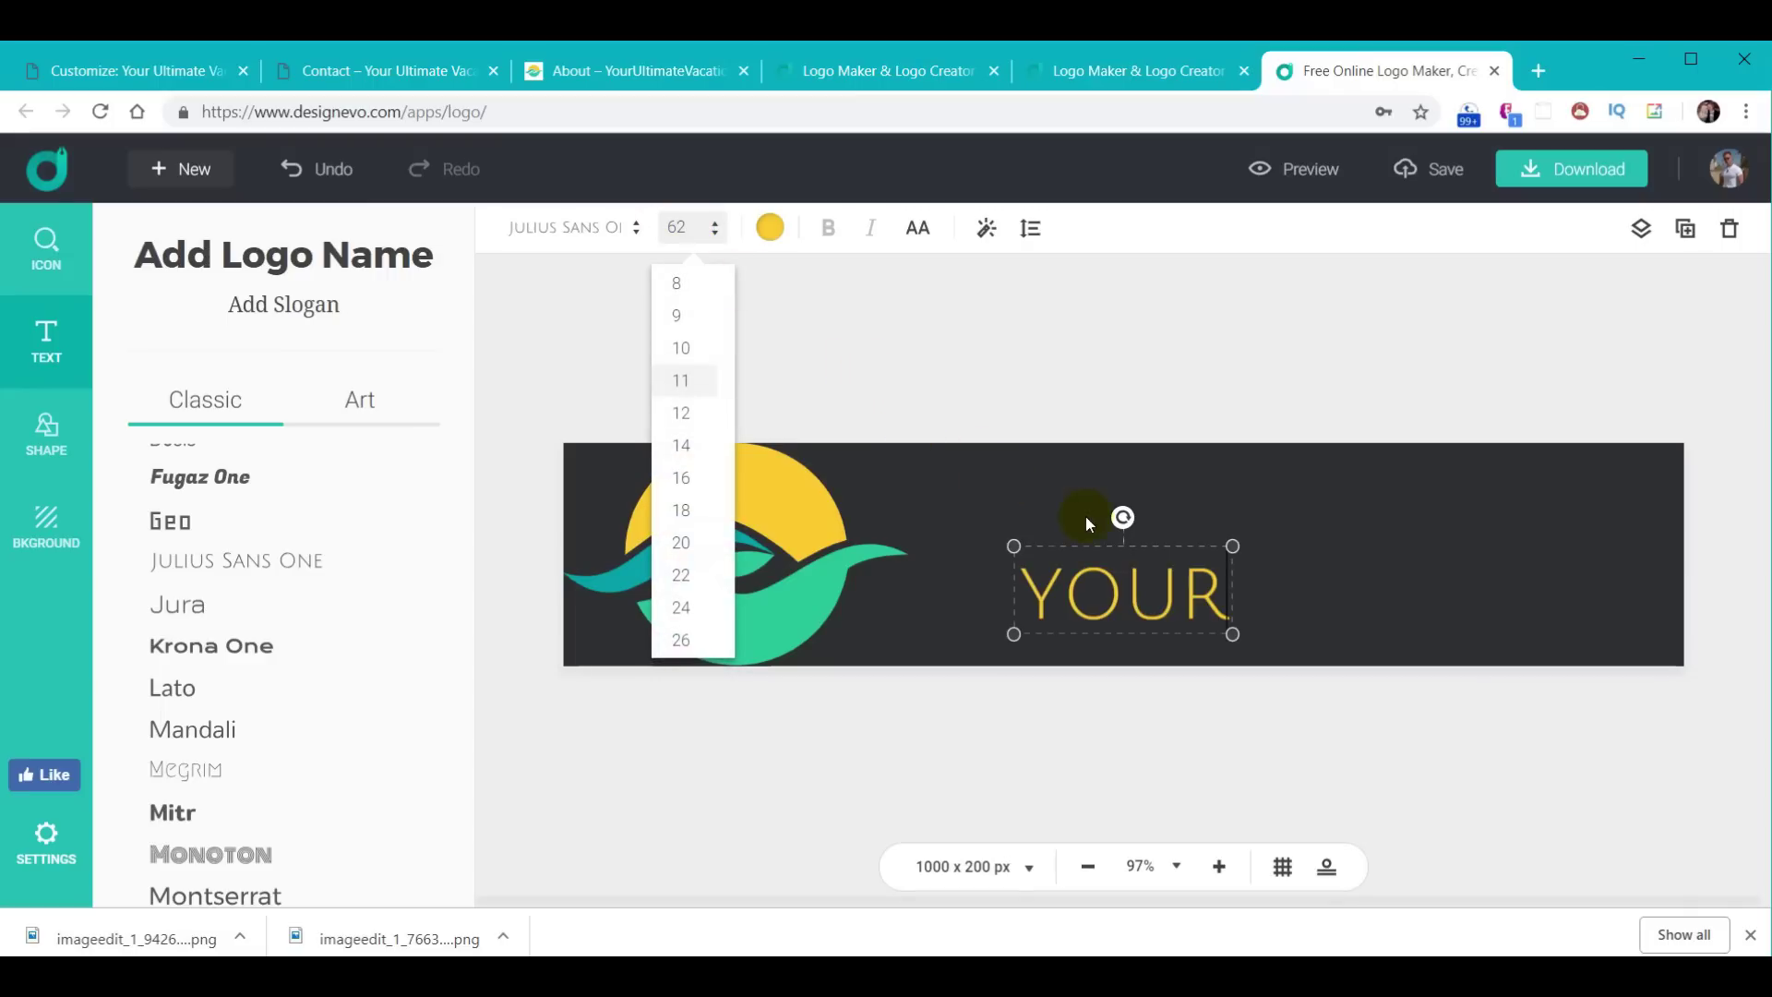
Step: Move the YOUR text to the canvas's upper edge, directly right of the sun
{"action": "left_click", "coordinate": [1155, 548]}
{"action": "left_click_drag", "start_coordinate": [1126, 545], "coordinate": [968, 441]}
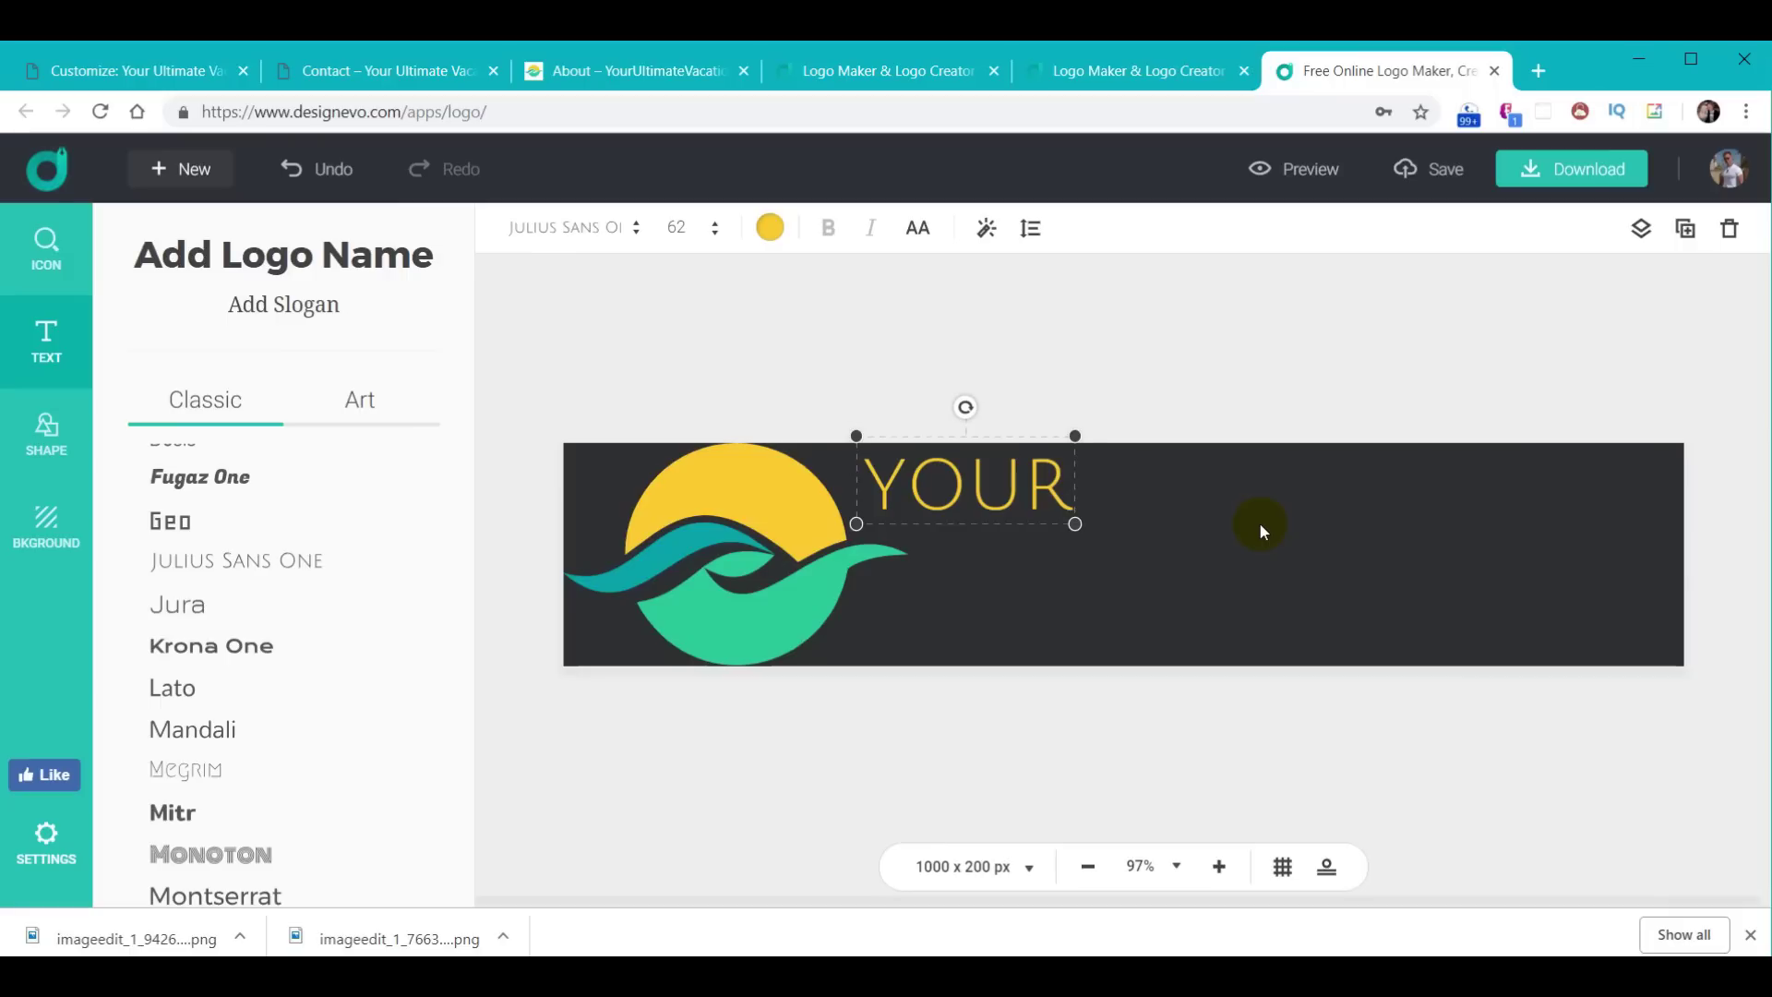
{"action": "left_click", "coordinate": [1037, 320]}
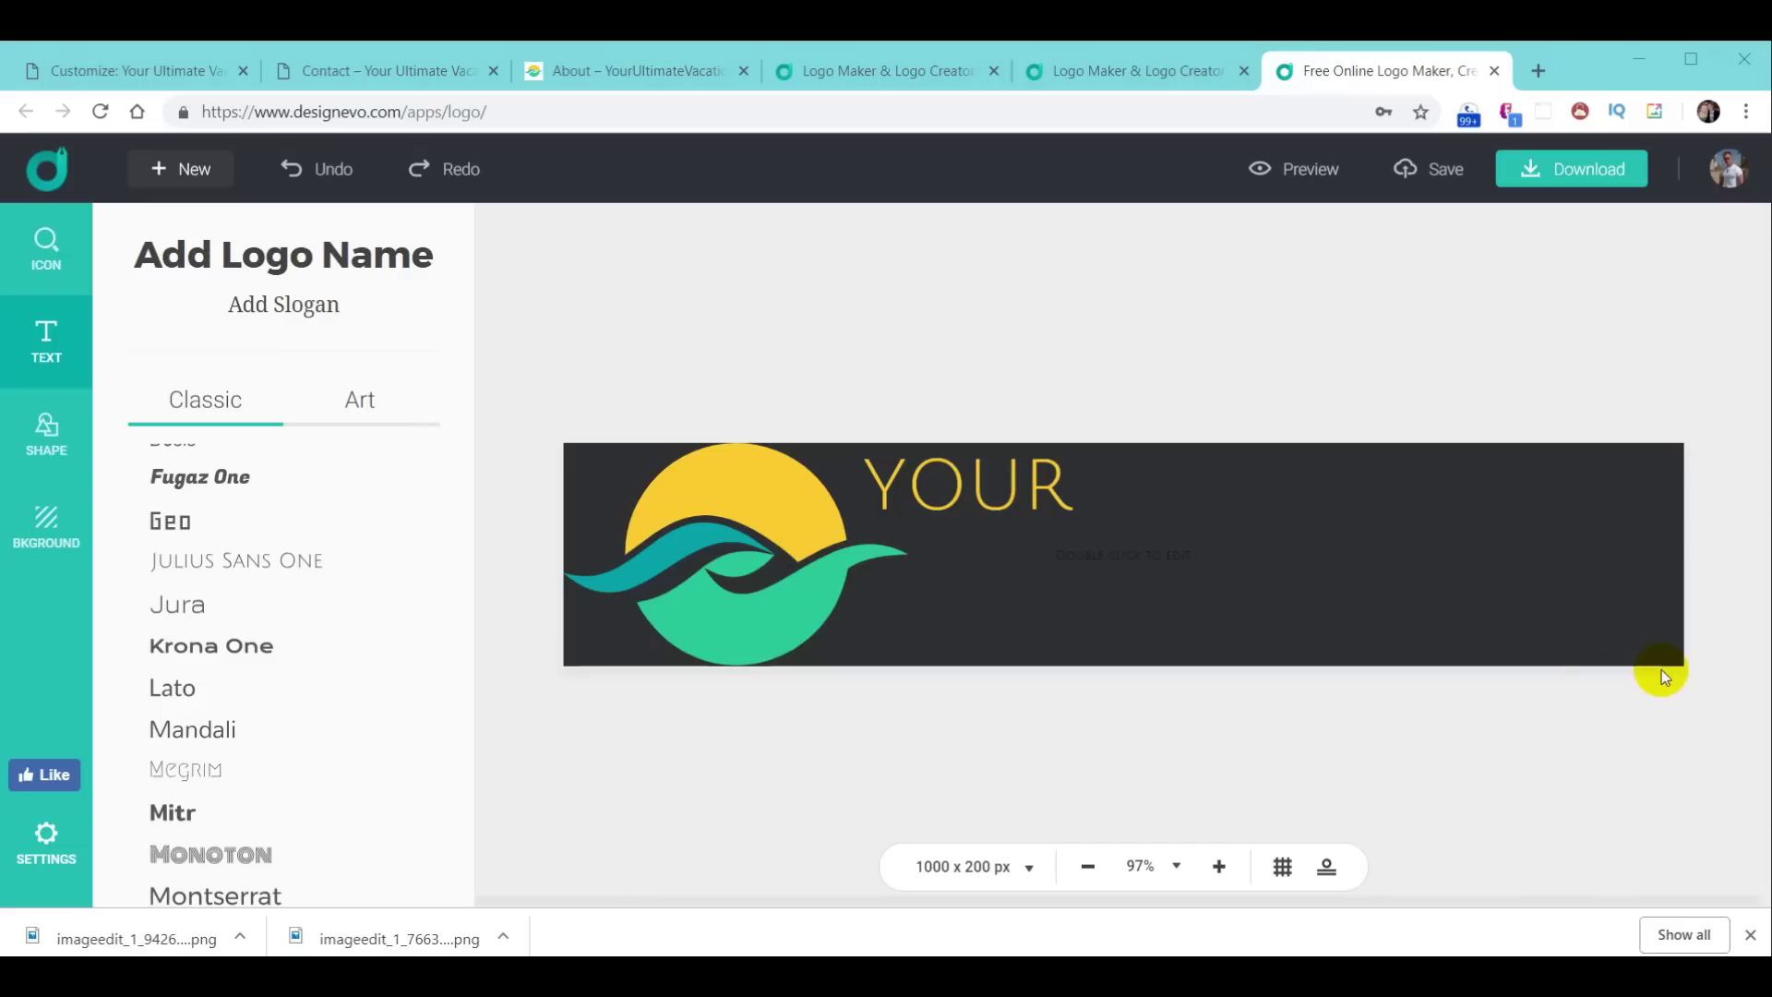
Step: Duplicate the yellow YOUR text and move the copy to the canvas's lower-right corner
{"action": "left_click", "coordinate": [955, 499]}
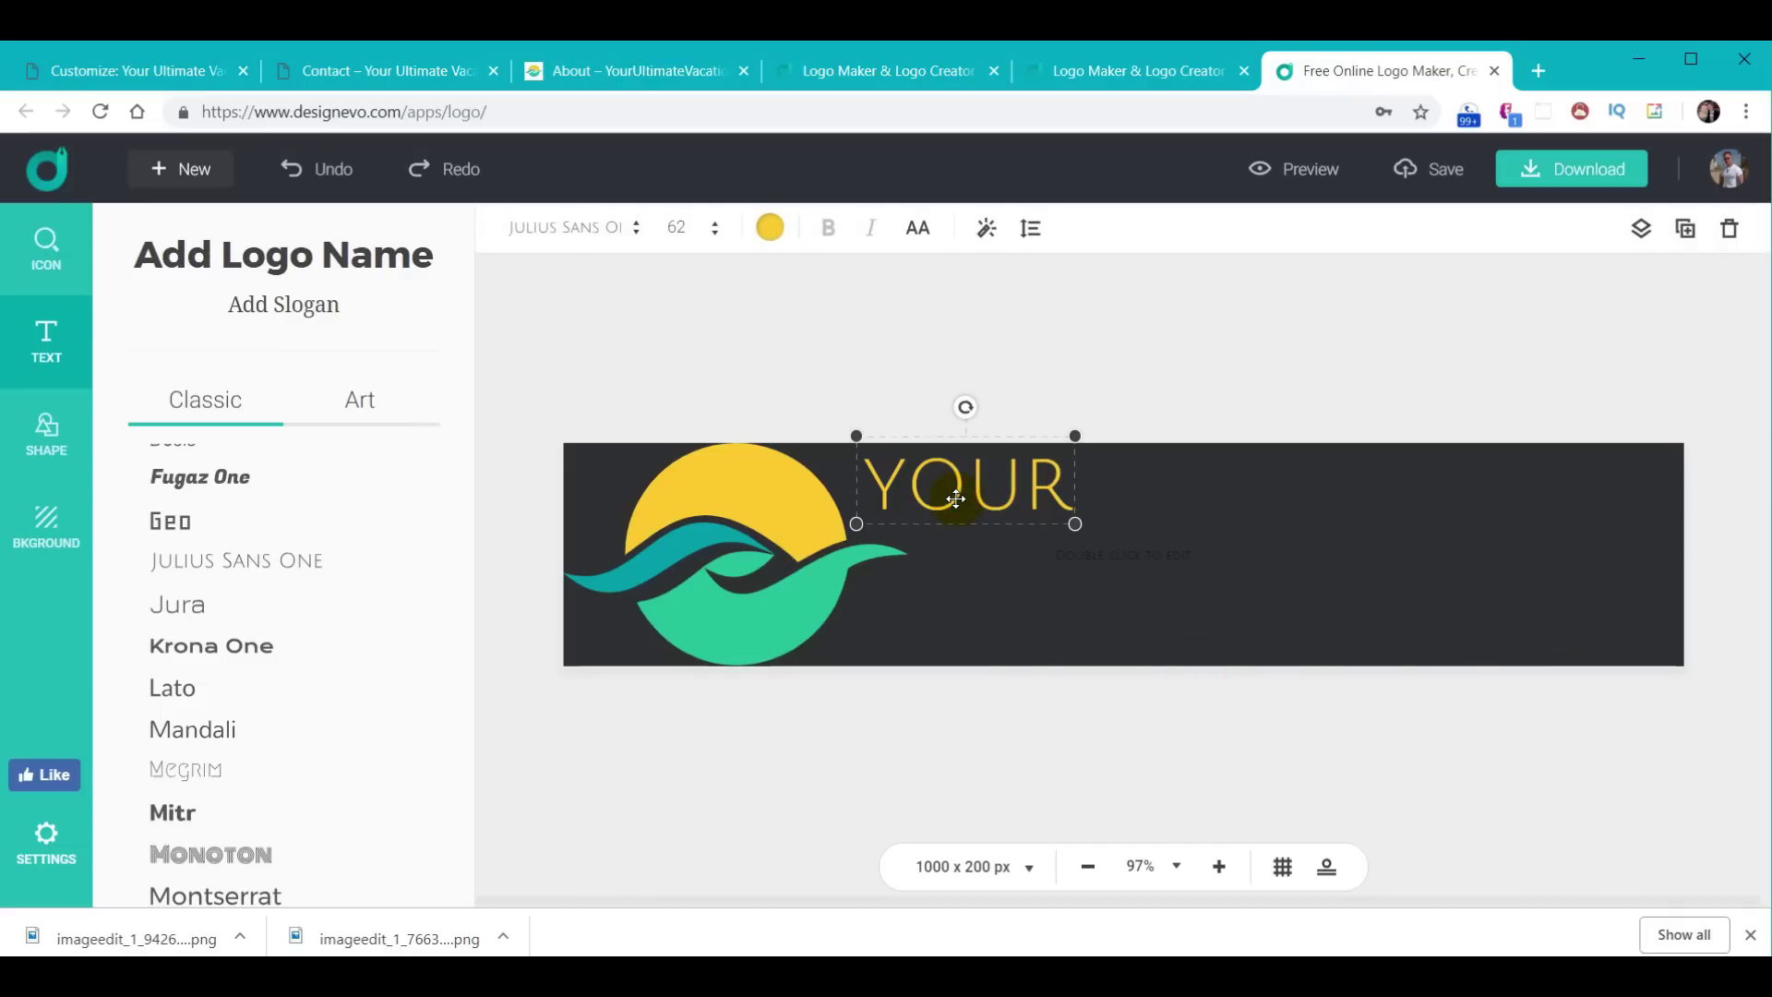
{"action": "left_click", "coordinate": [1688, 238]}
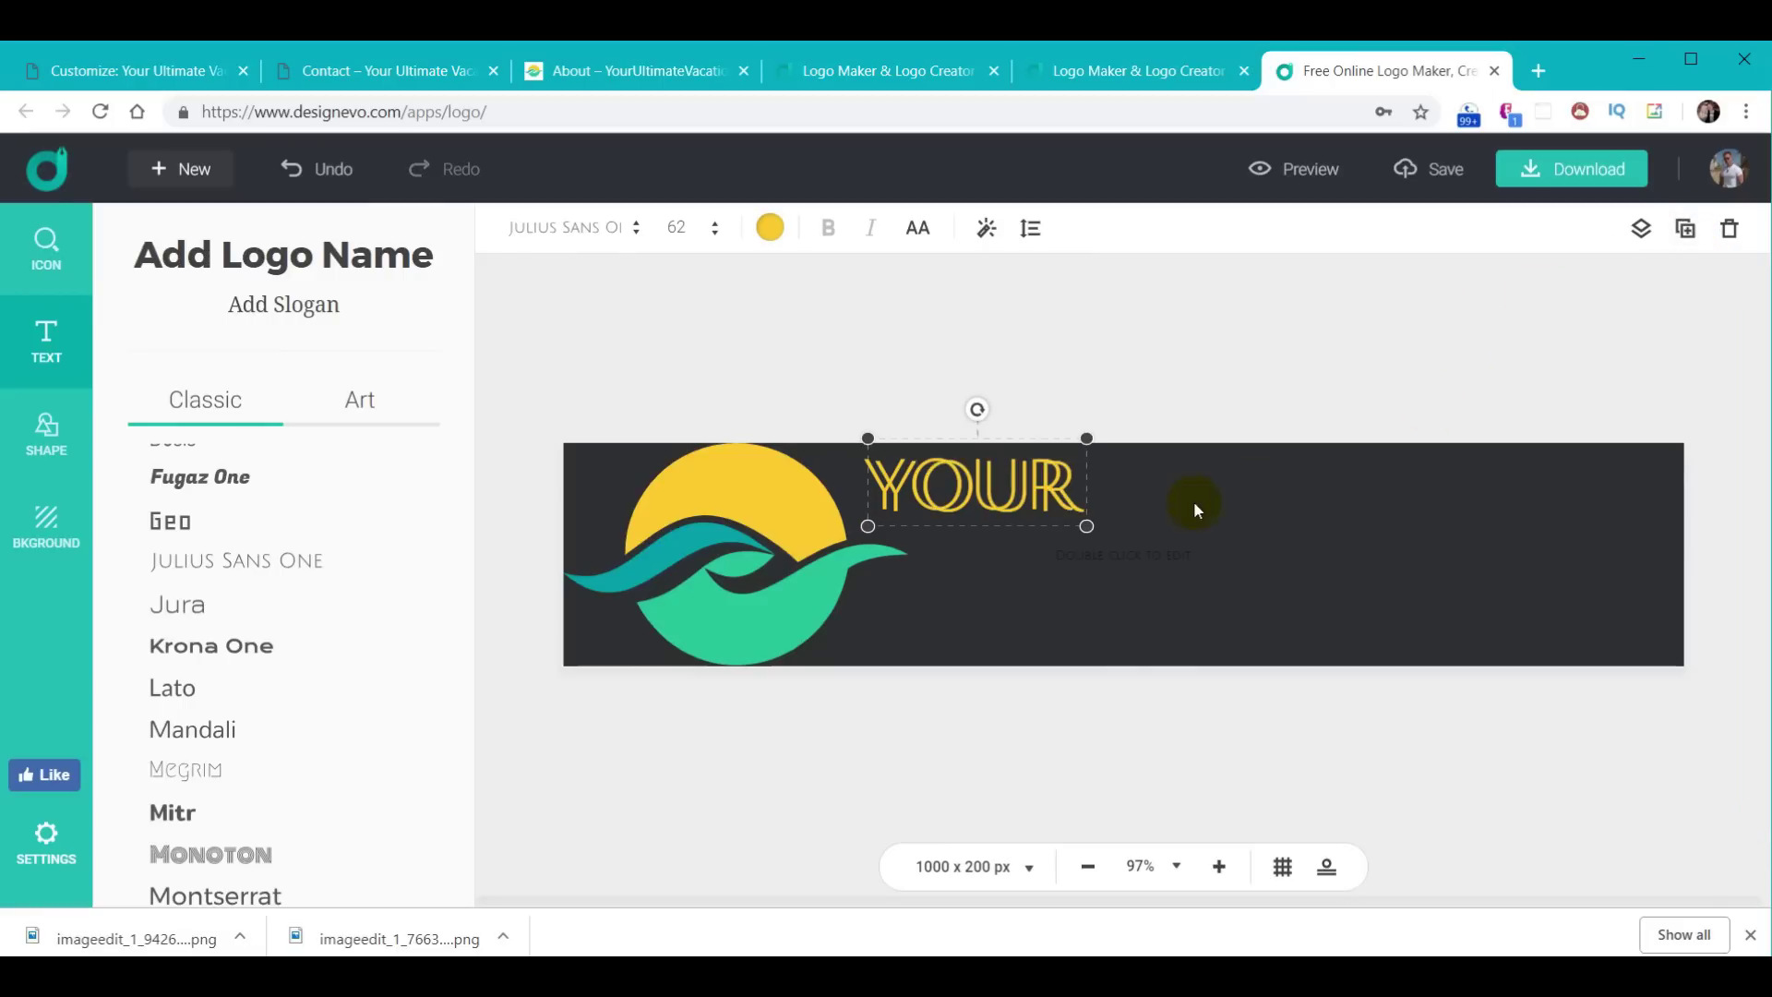
{"action": "left_click_drag", "start_coordinate": [1014, 524], "coordinate": [1601, 661]}
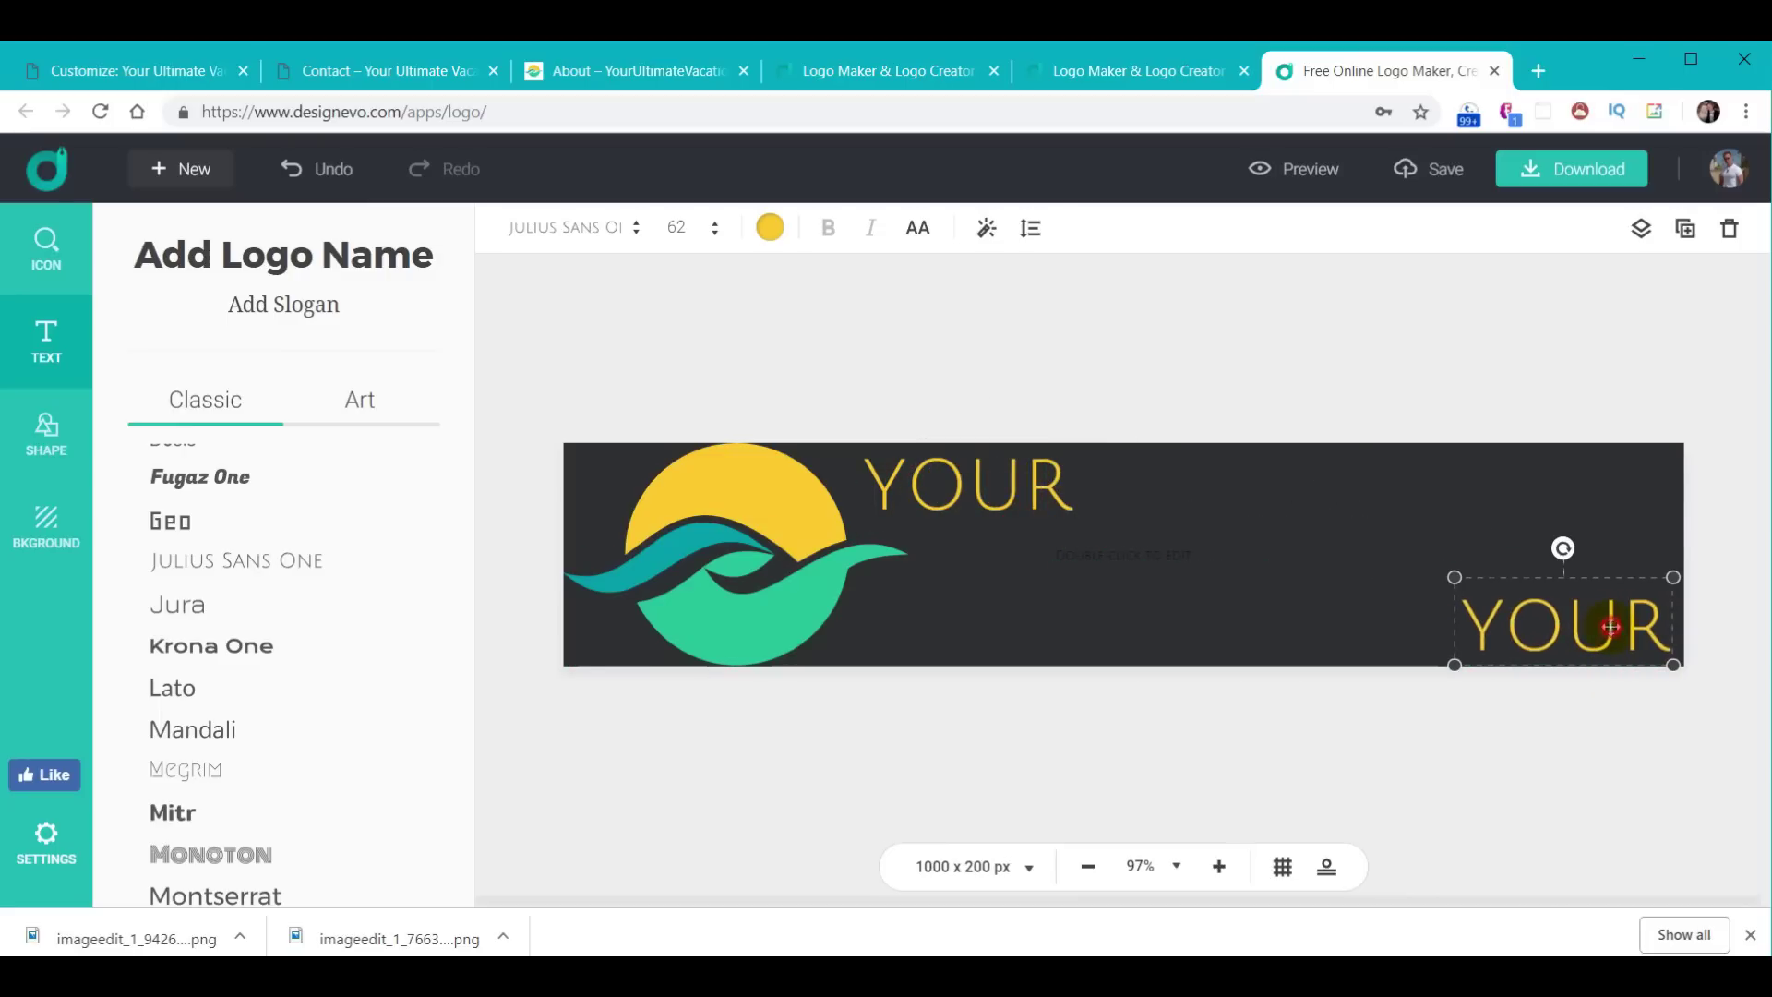
Step: Replace the wording of the lower-right YOUR copy with .COM
{"action": "double_click", "coordinate": [1611, 627]}
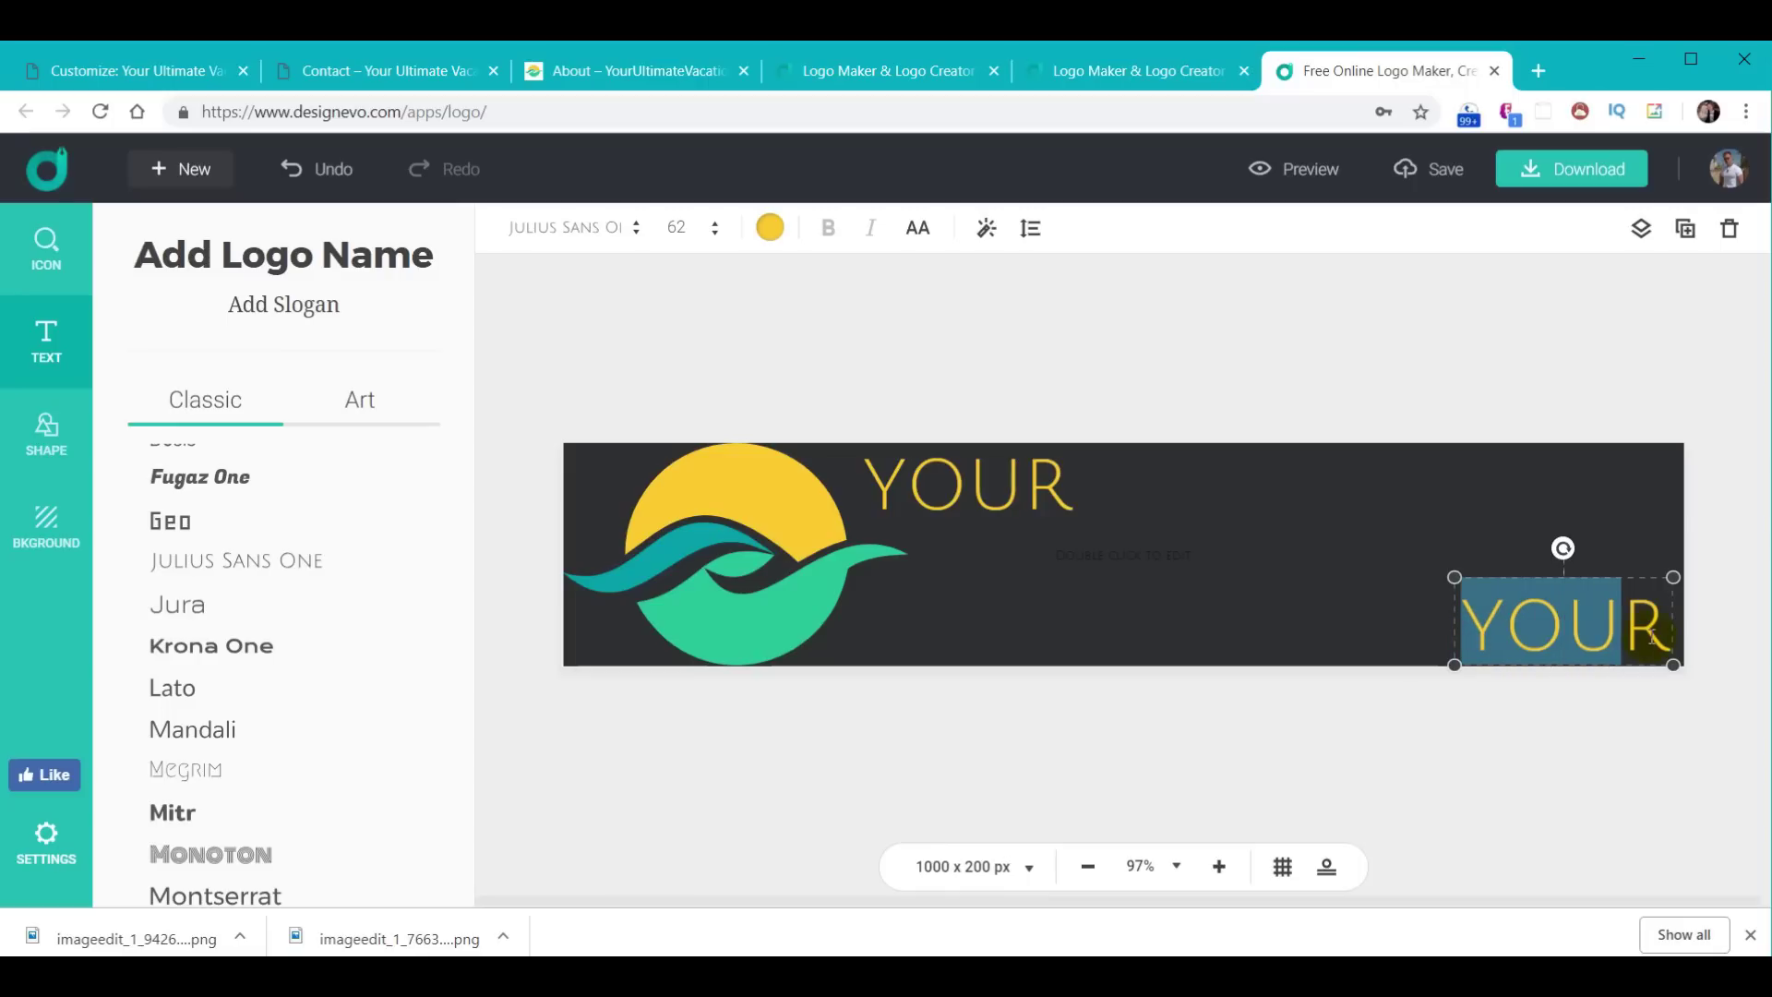
{"action": "left_click_drag", "start_coordinate": [1664, 631], "coordinate": [1680, 621]}
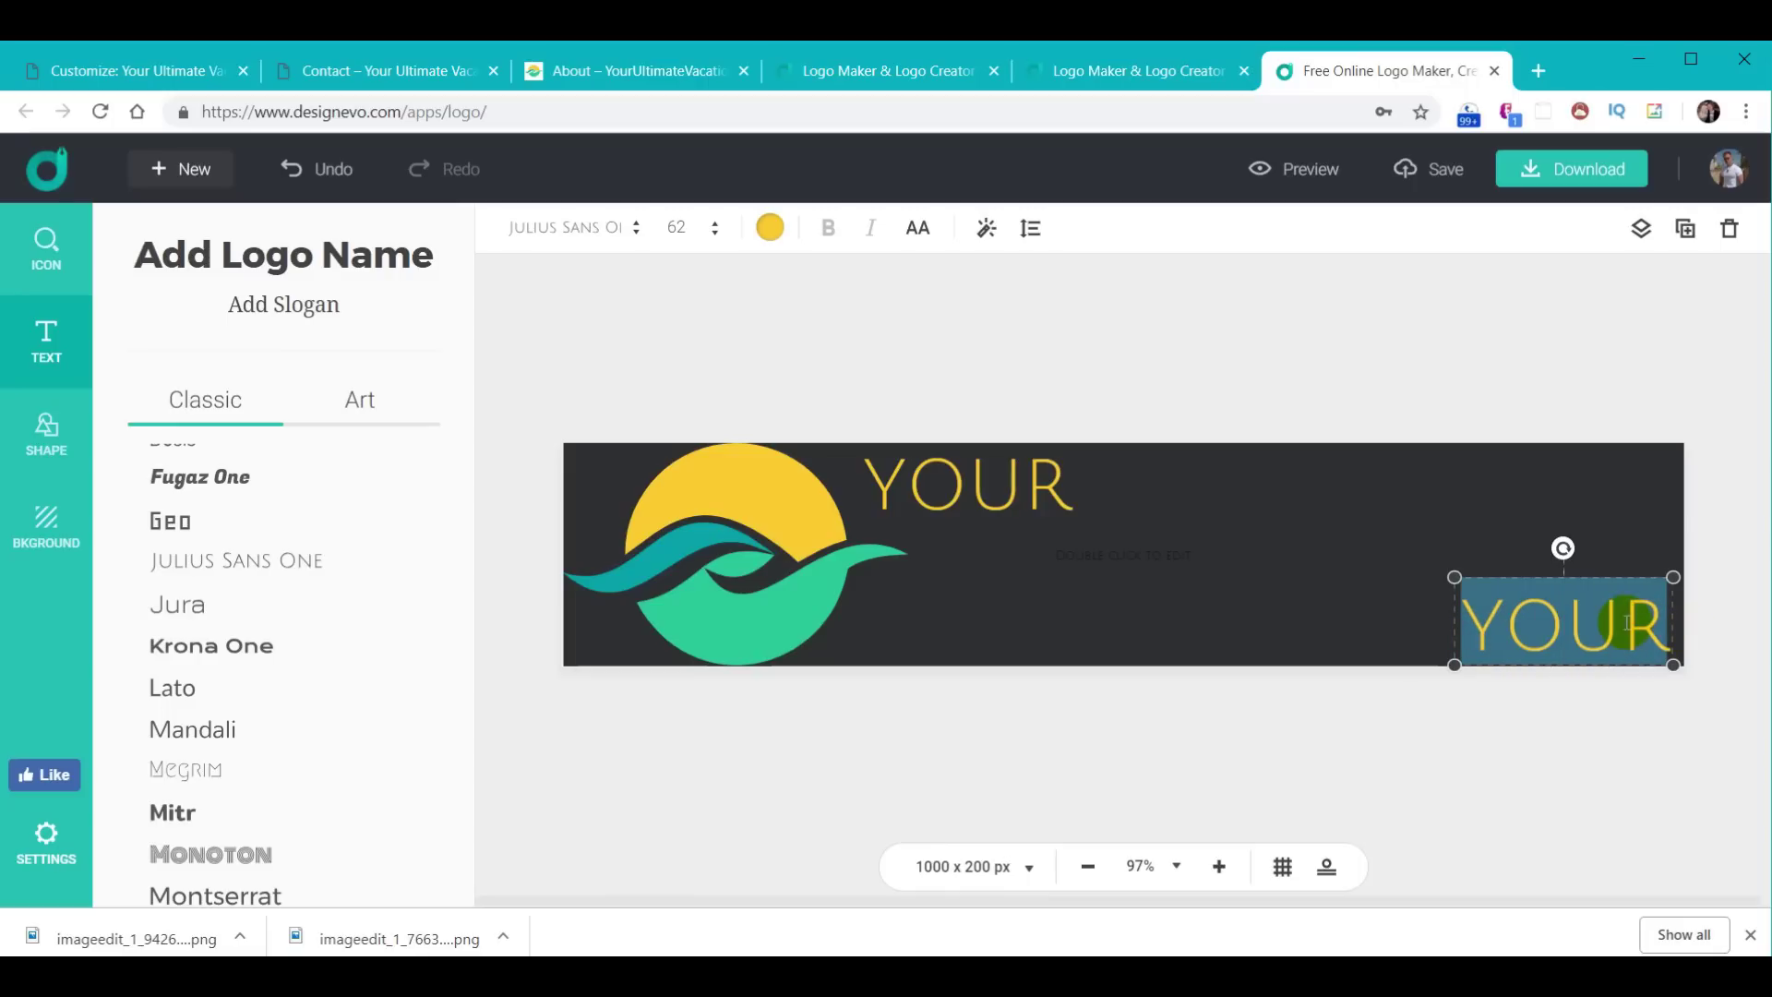
{"action": "type", "text": ".COM"}
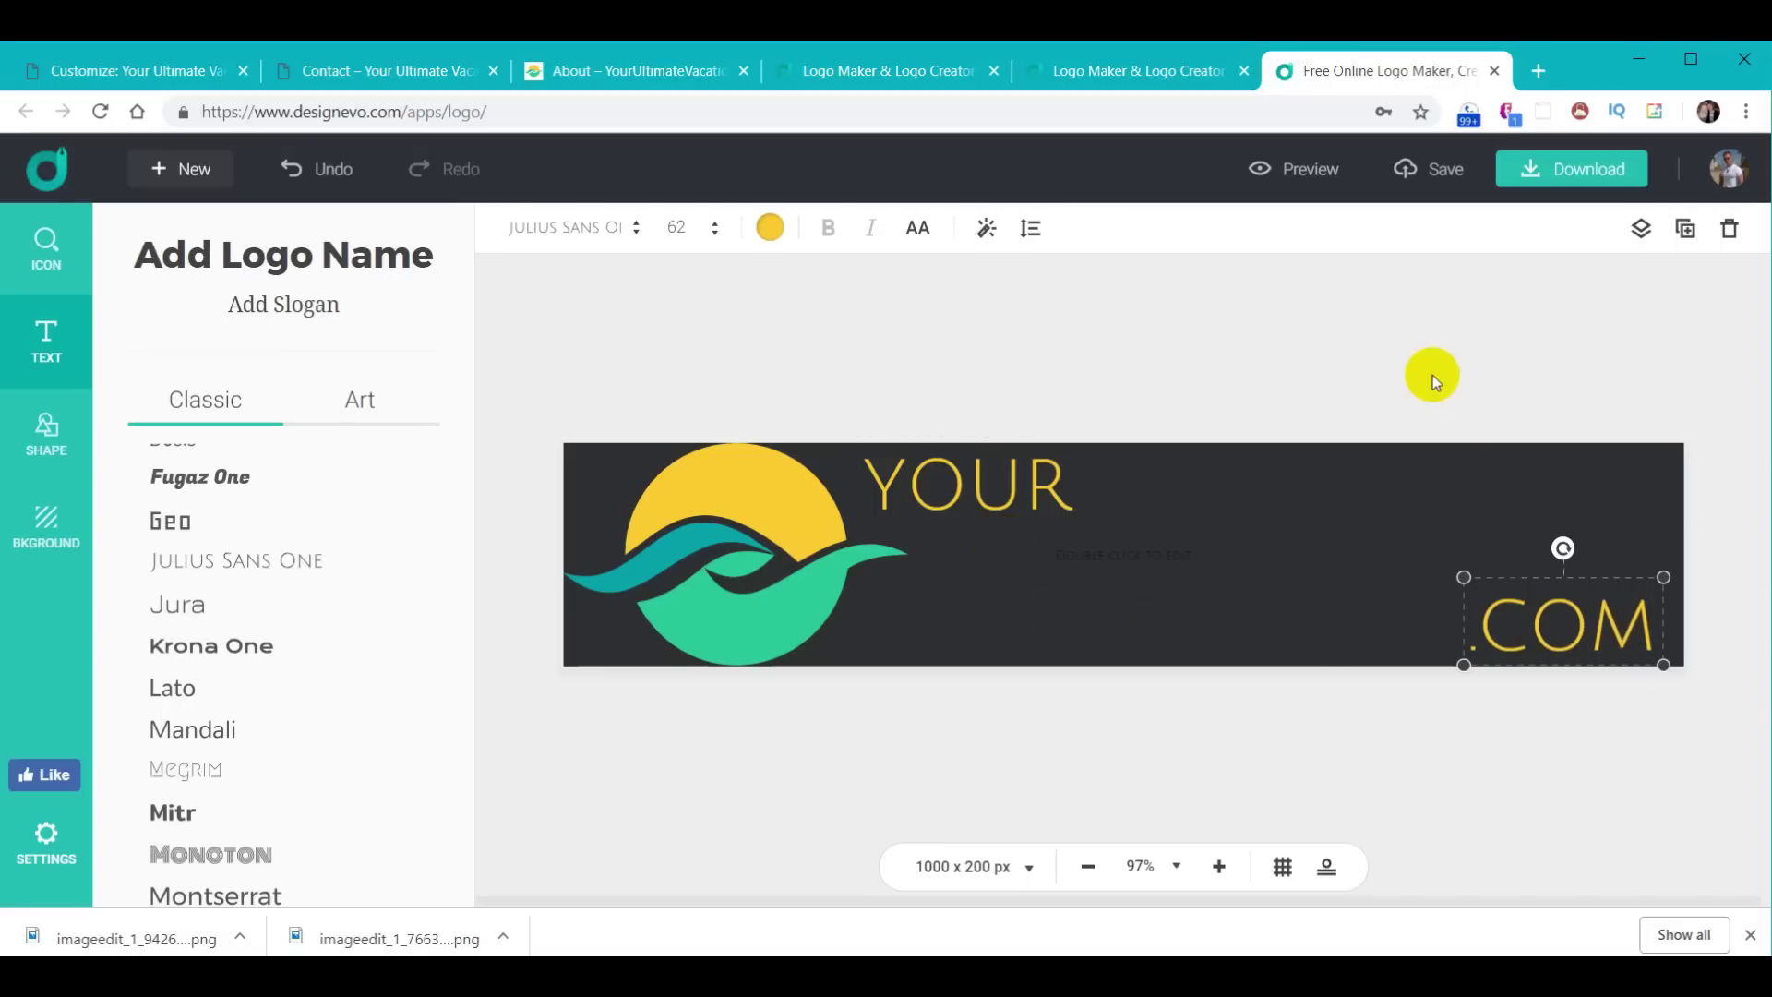
{"action": "key", "text": "ctrl+z"}
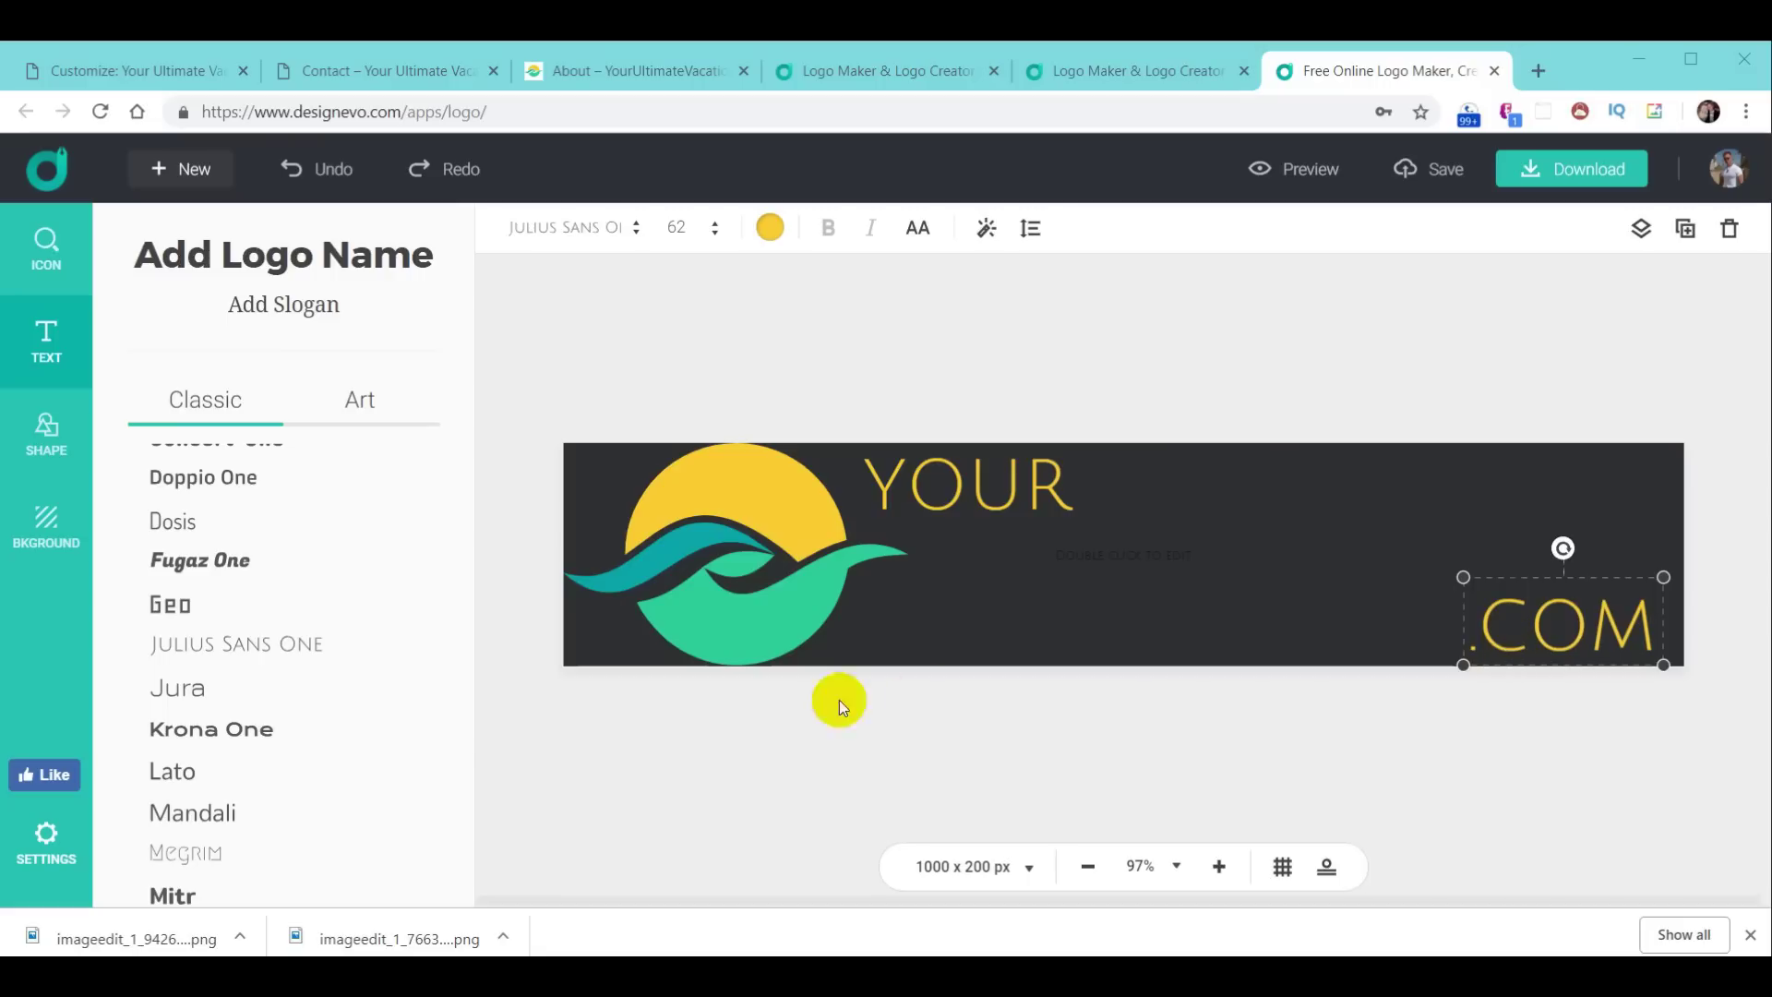
Step: Try the Fugaz One font on the .COM text and undo the change
{"action": "left_click", "coordinate": [223, 563]}
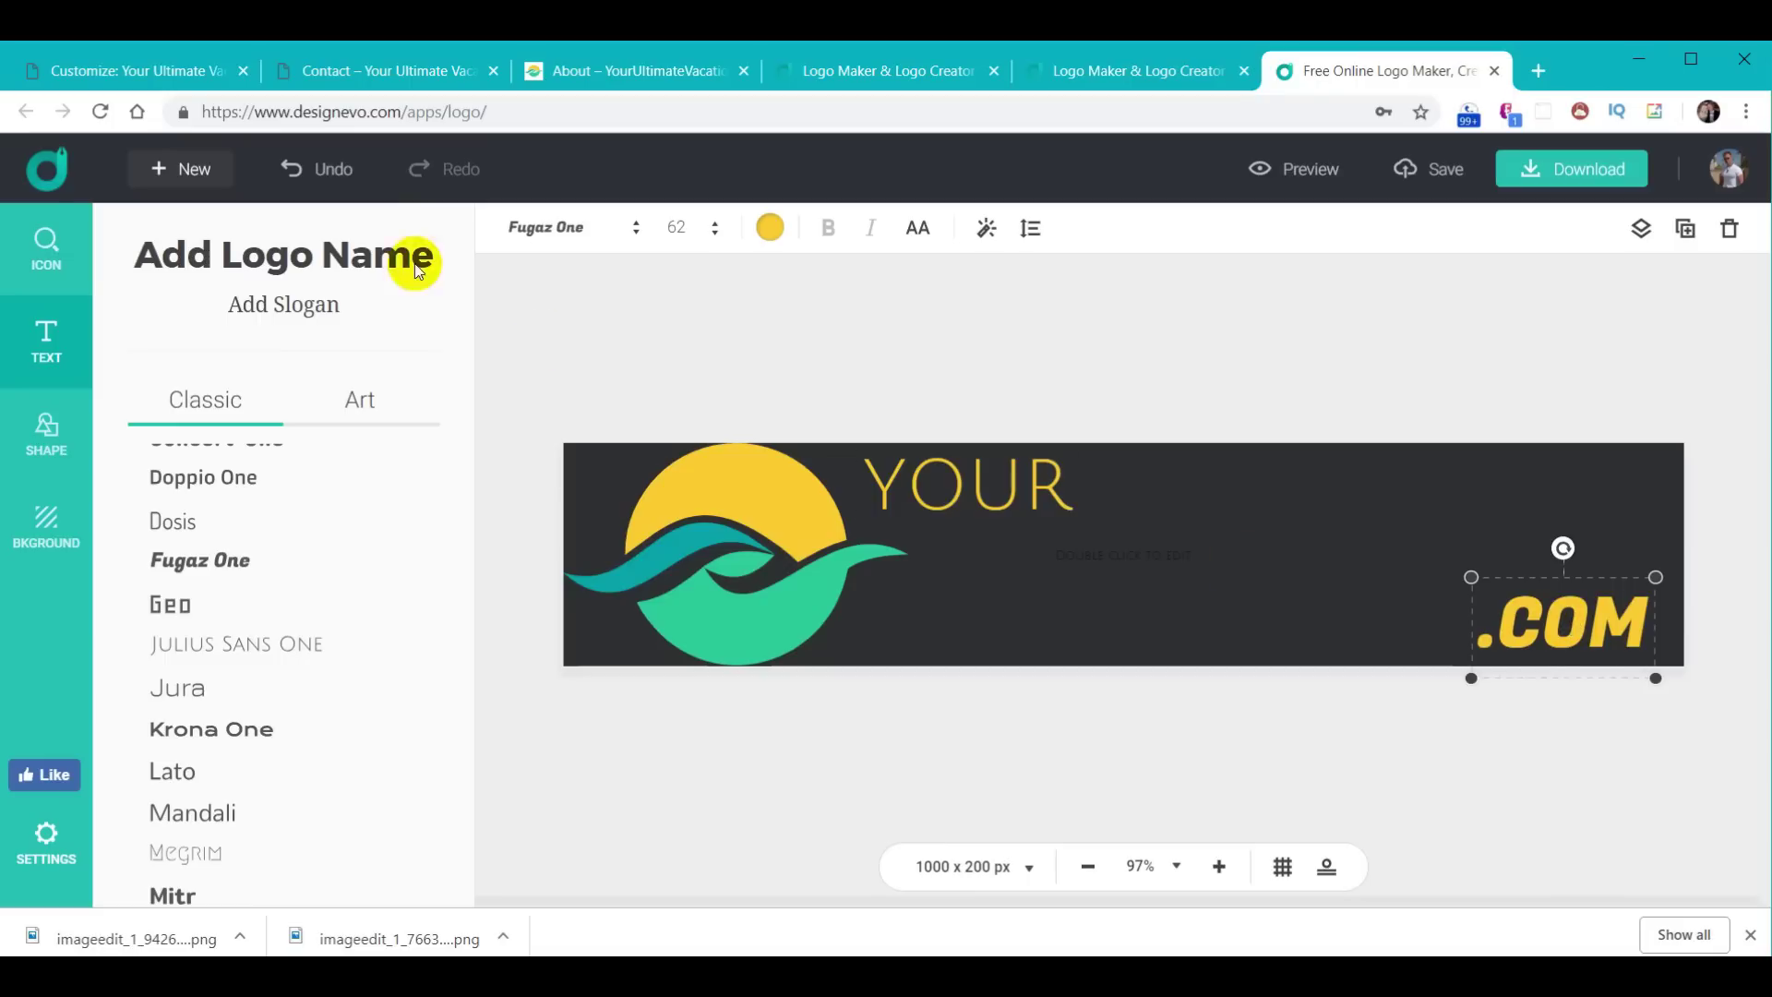
{"action": "left_click", "coordinate": [335, 171]}
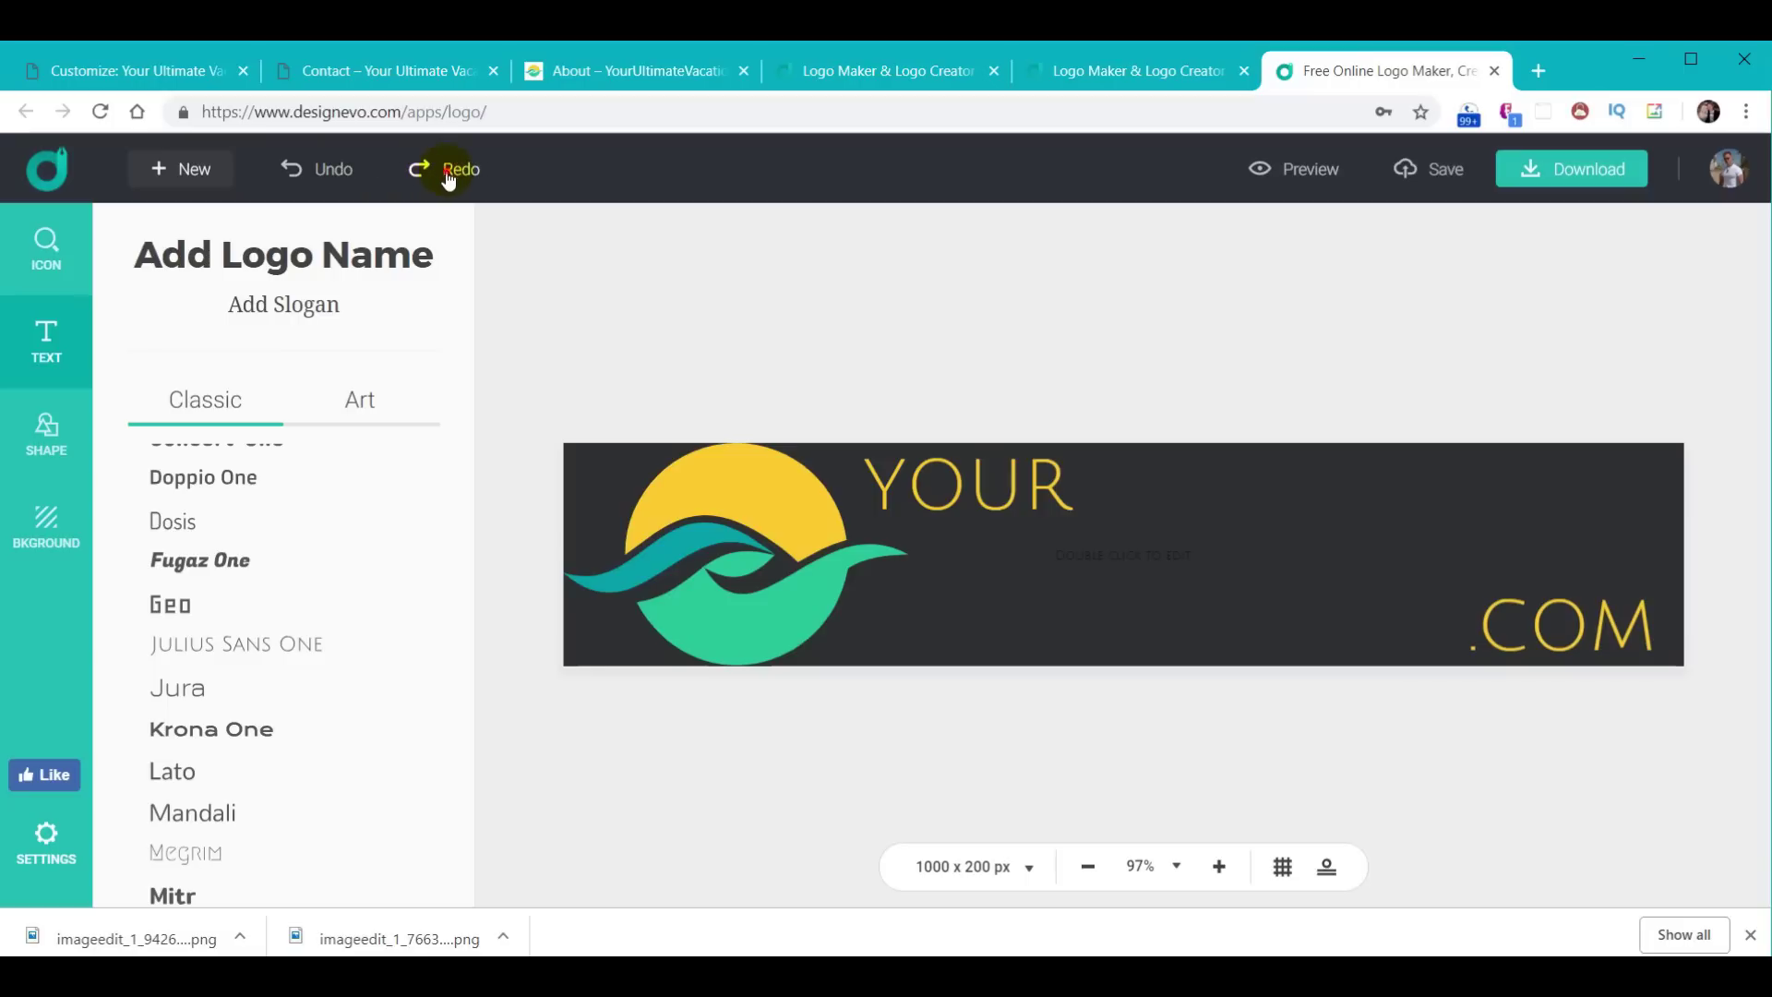
{"action": "left_click", "coordinate": [446, 170]}
{"action": "left_click", "coordinate": [335, 175]}
{"action": "left_click", "coordinate": [1190, 496]}
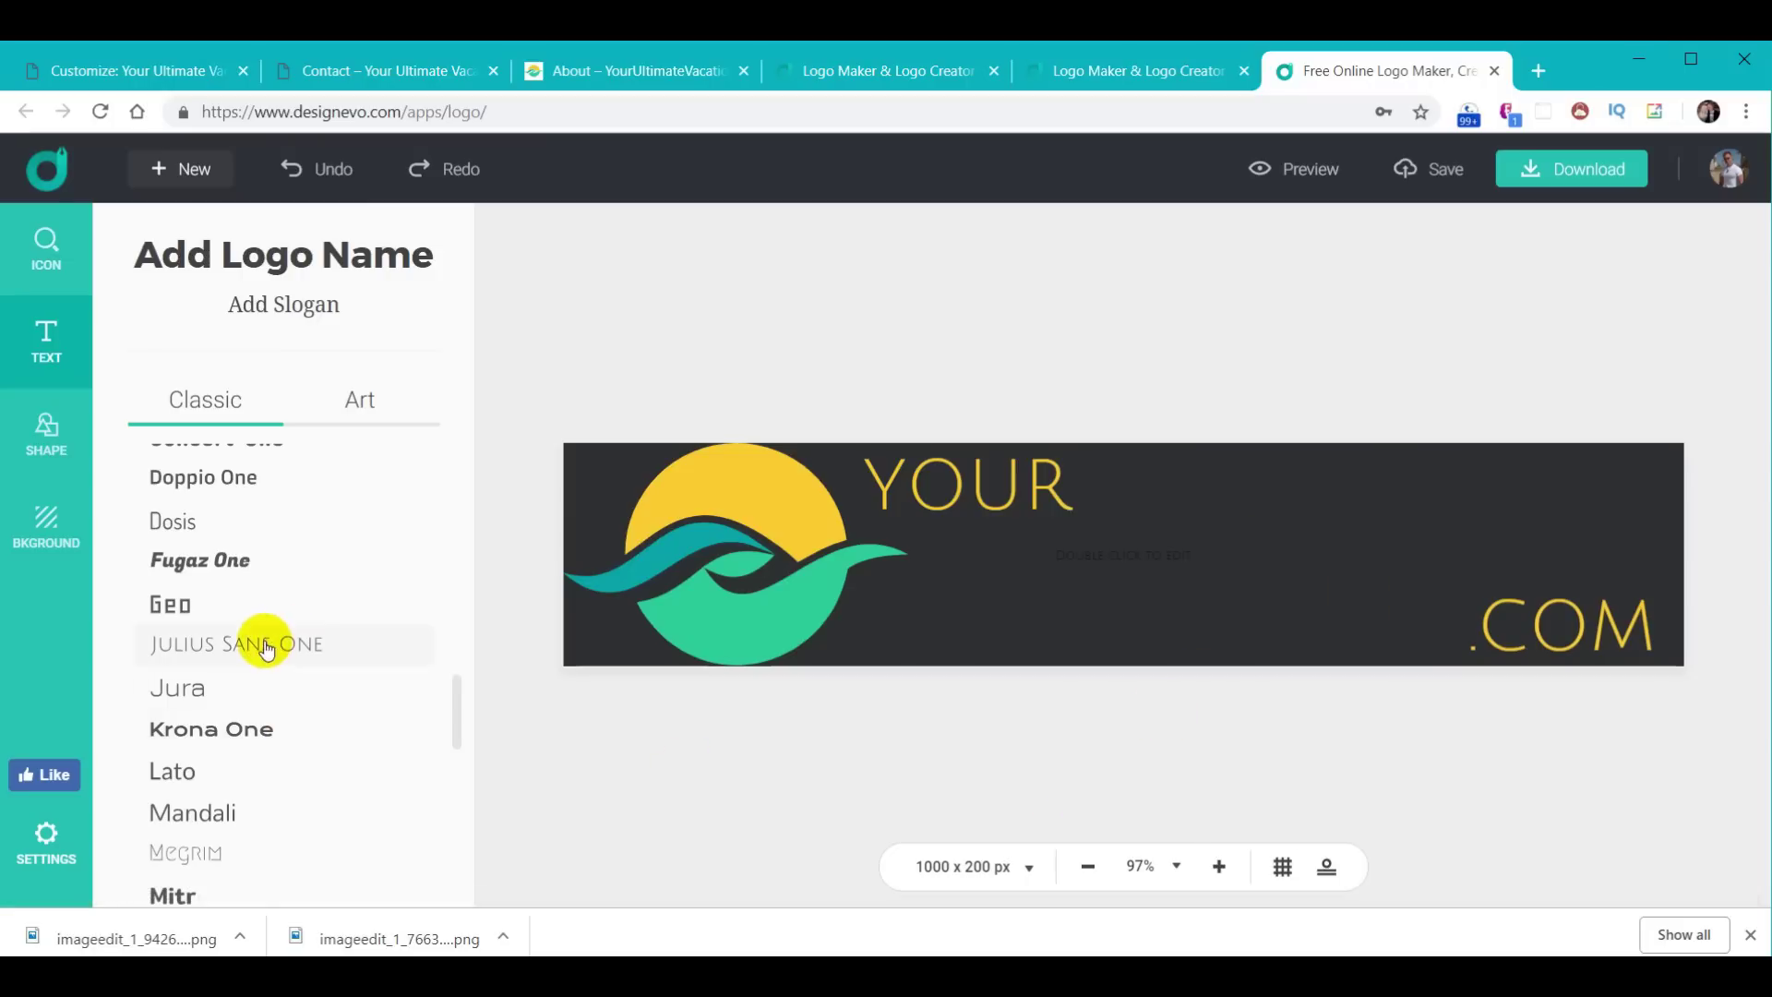
Step: Add a text element in the Quicksand font and colour it with the document's green
{"action": "scroll", "coordinate": [252, 552], "scroll_direction": "down", "scroll_amount": 2}
{"action": "scroll", "coordinate": [251, 552], "scroll_direction": "down", "scroll_amount": 4}
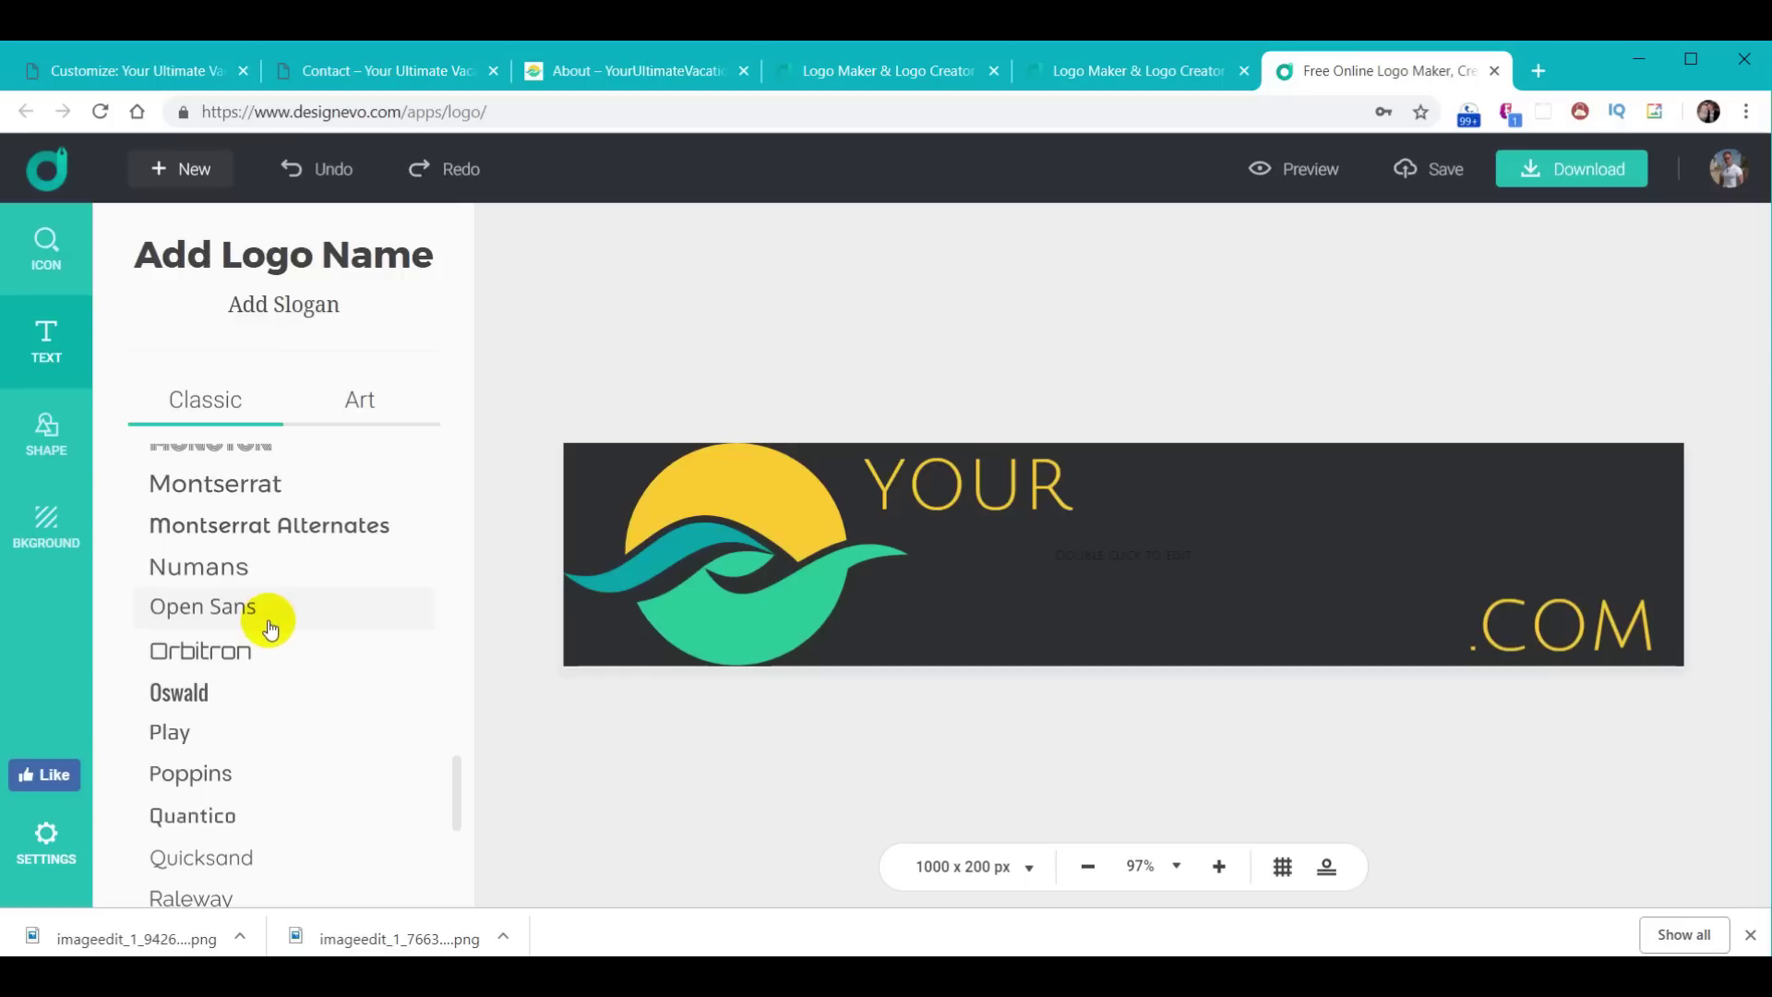
{"action": "left_click", "coordinate": [217, 866]}
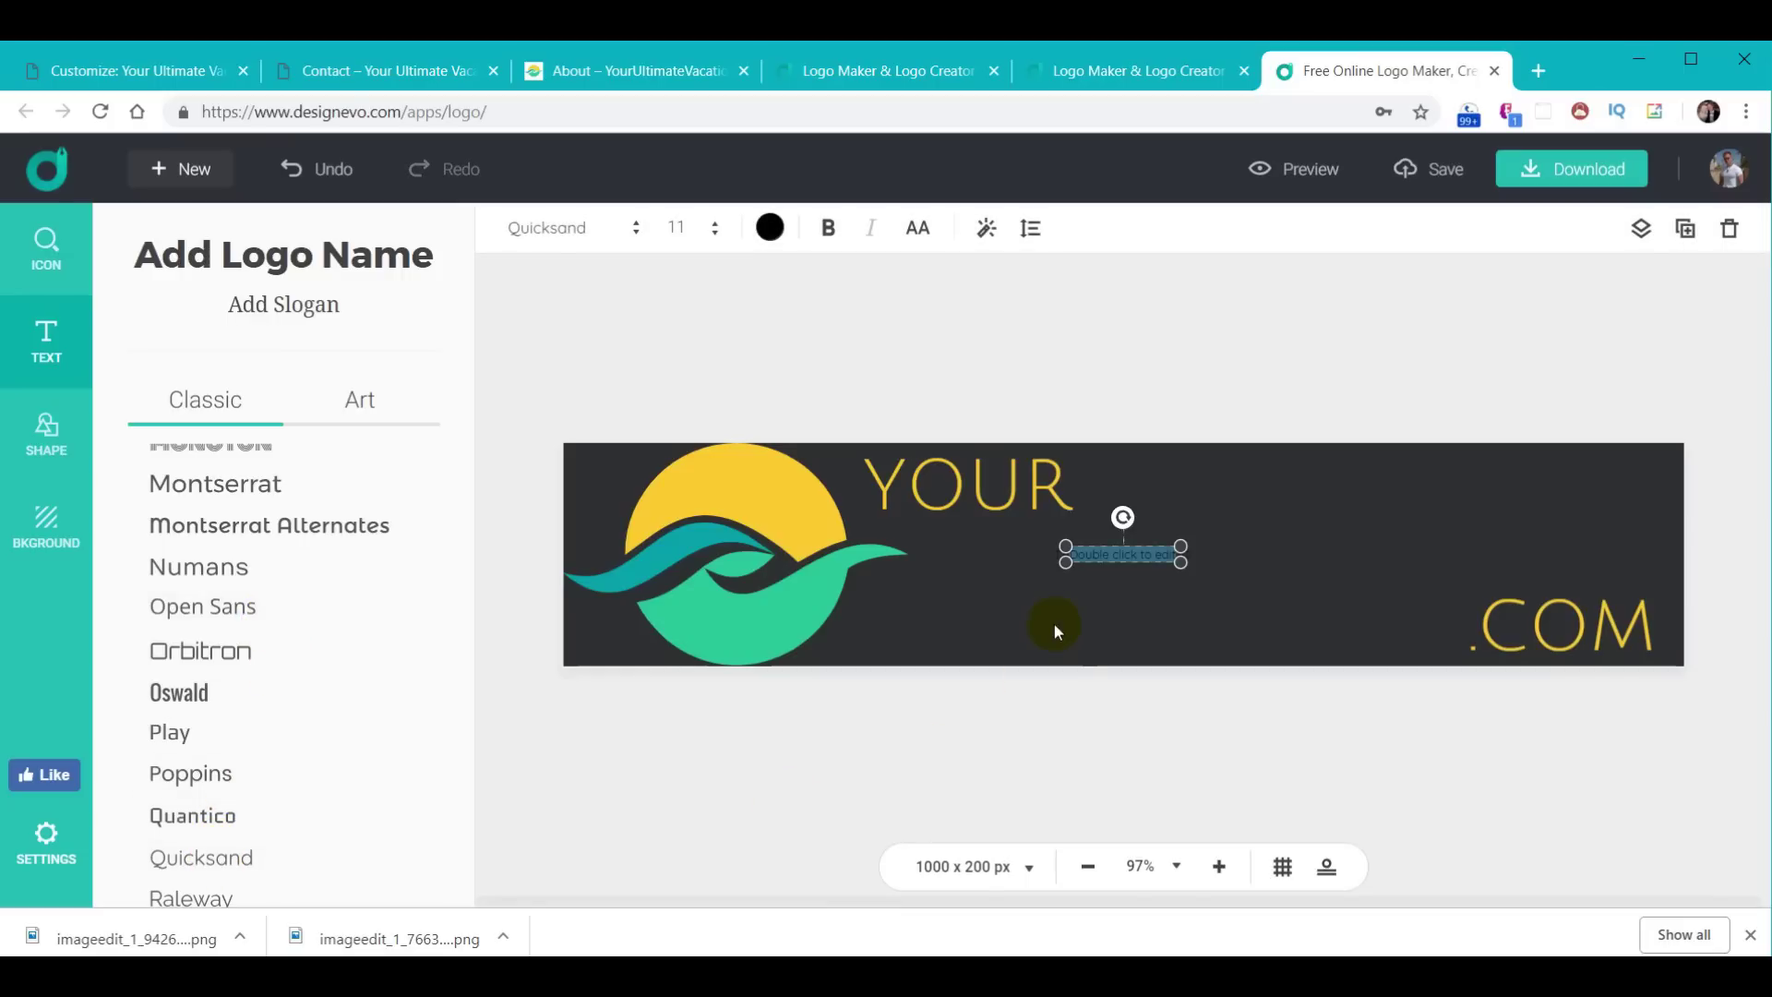
{"action": "left_click", "coordinate": [766, 230]}
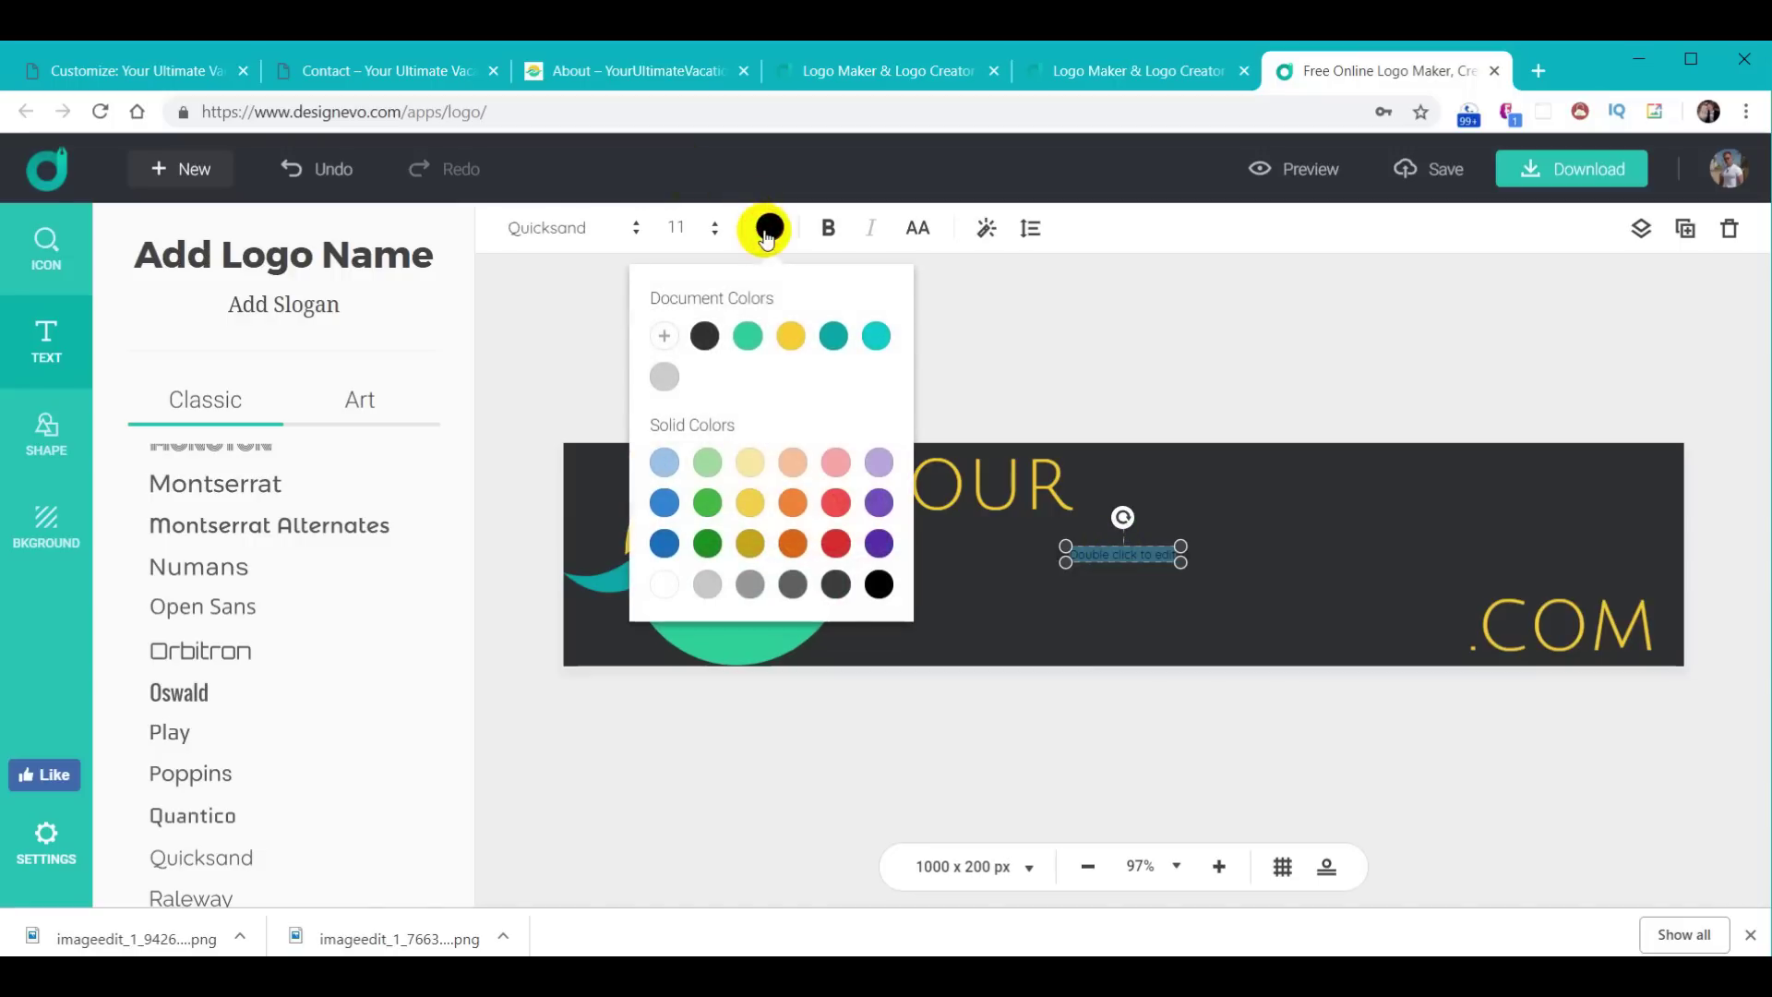
{"action": "left_click", "coordinate": [749, 337]}
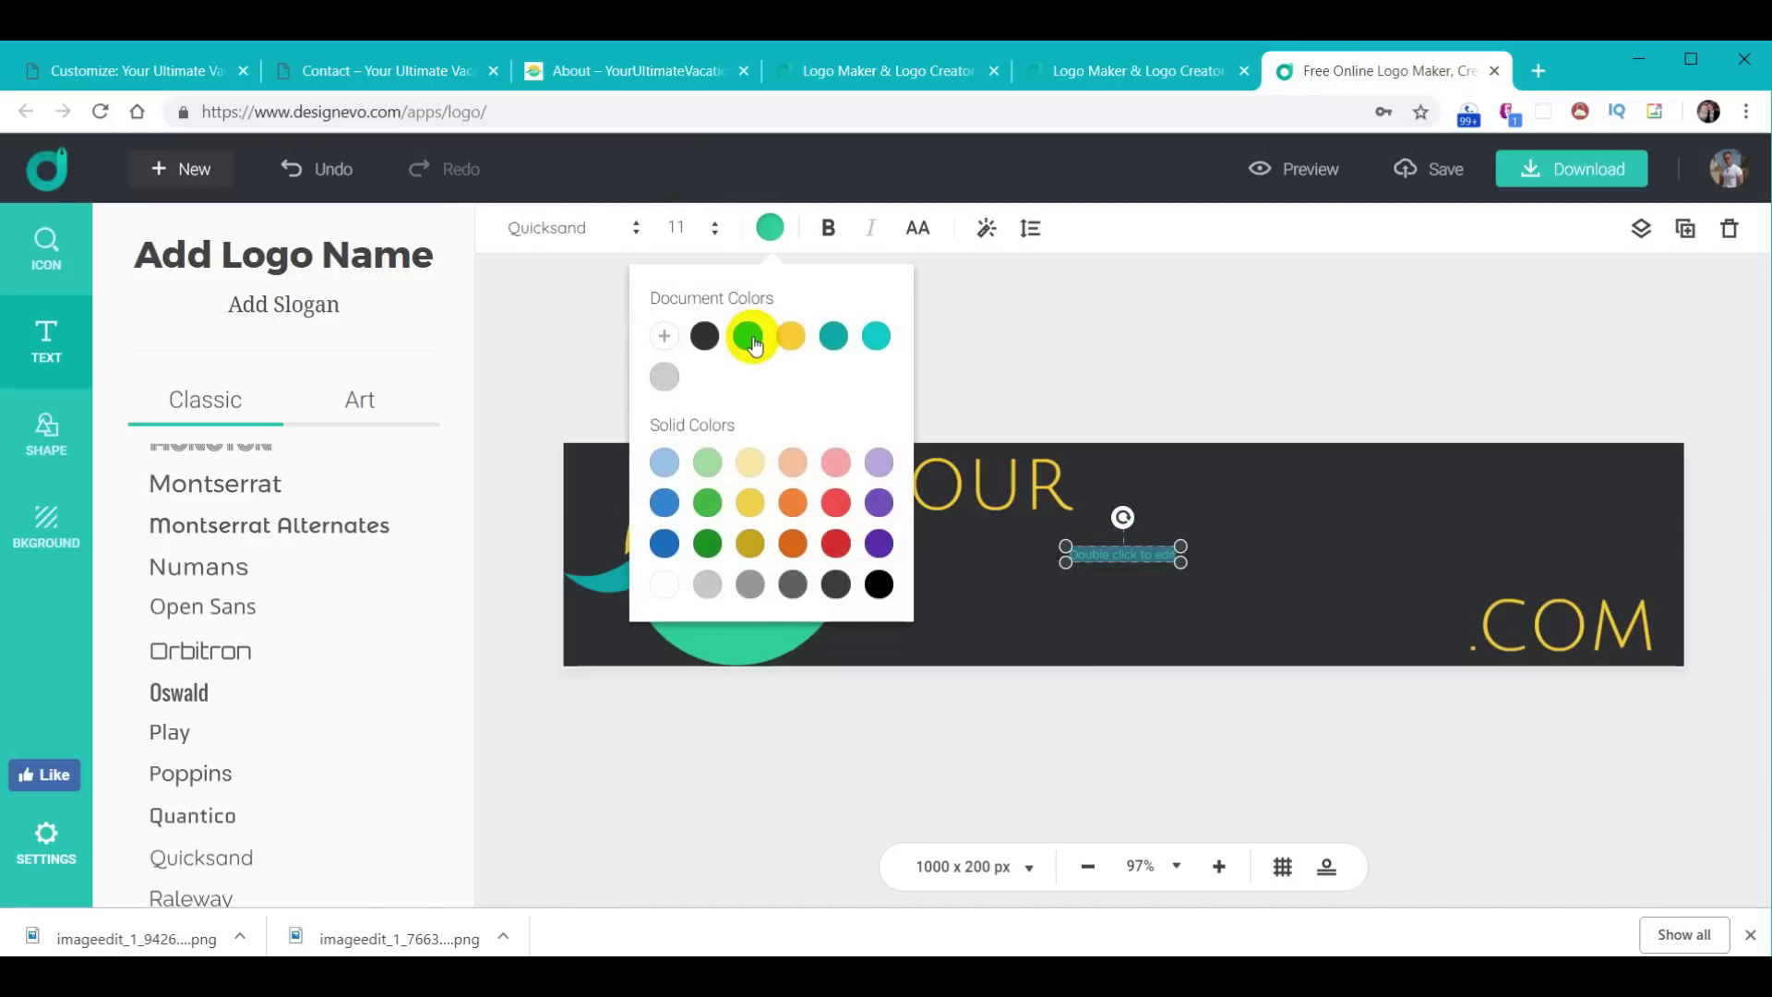
Step: Replace the placeholder of the green Quicksand text with ULTIMATE
{"action": "left_click", "coordinate": [1078, 548]}
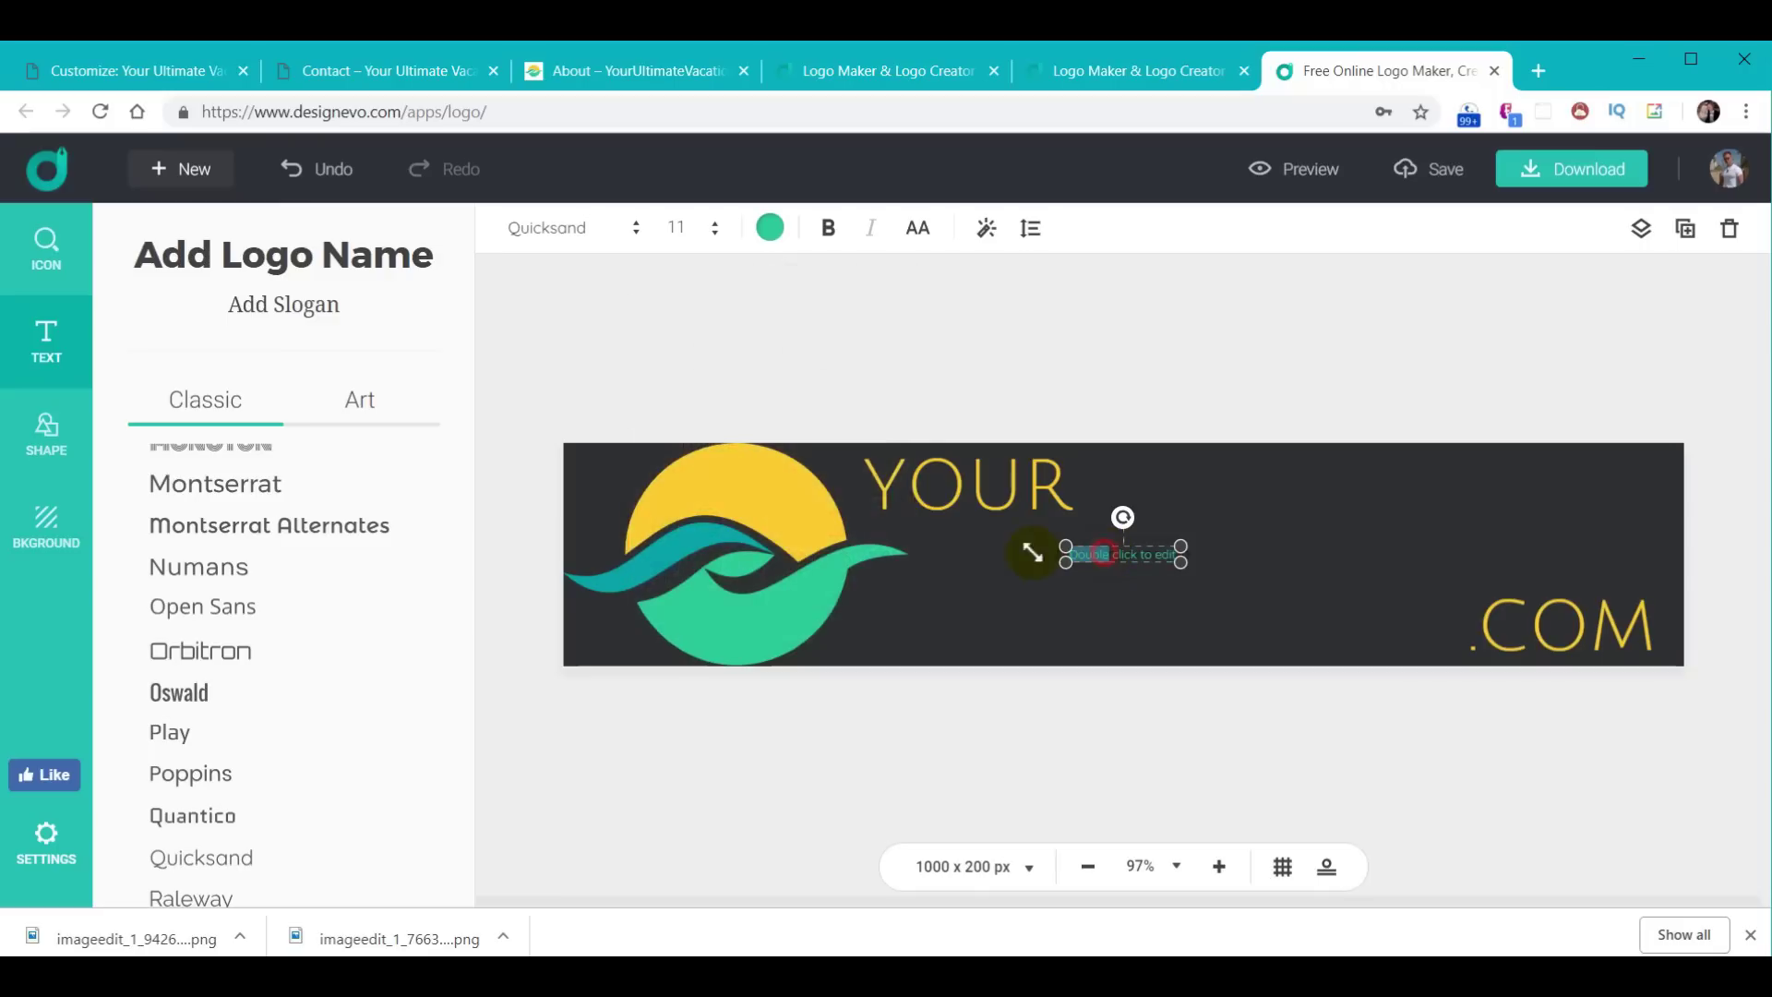
{"action": "left_click", "coordinate": [965, 543]}
{"action": "key", "text": "shift+Right"}
{"action": "key", "text": "shift+Right"}
{"action": "key", "text": "shift+Right"}
{"action": "key", "text": "shift+Right"}
{"action": "key", "text": "shift+Right"}
{"action": "key", "text": "shift+Right"}
{"action": "key", "text": "shift+Right"}
{"action": "key", "text": "shift+Right"}
{"action": "key", "text": "shift+Right"}
{"action": "key", "text": "shift+Right"}
{"action": "key", "text": "shift+Right"}
{"action": "key", "text": "shift+Right"}
{"action": "key", "text": "shift+Right"}
{"action": "key", "text": "shift+Right"}
{"action": "key", "text": "shift+Right"}
{"action": "key", "text": "shift+Right"}
{"action": "key", "text": "shift+Right"}
{"action": "key", "text": "shift+Right"}
{"action": "key", "text": "shift+Right"}
{"action": "key", "text": "shift+Right"}
{"action": "type", "text": "ULTIMATE"}
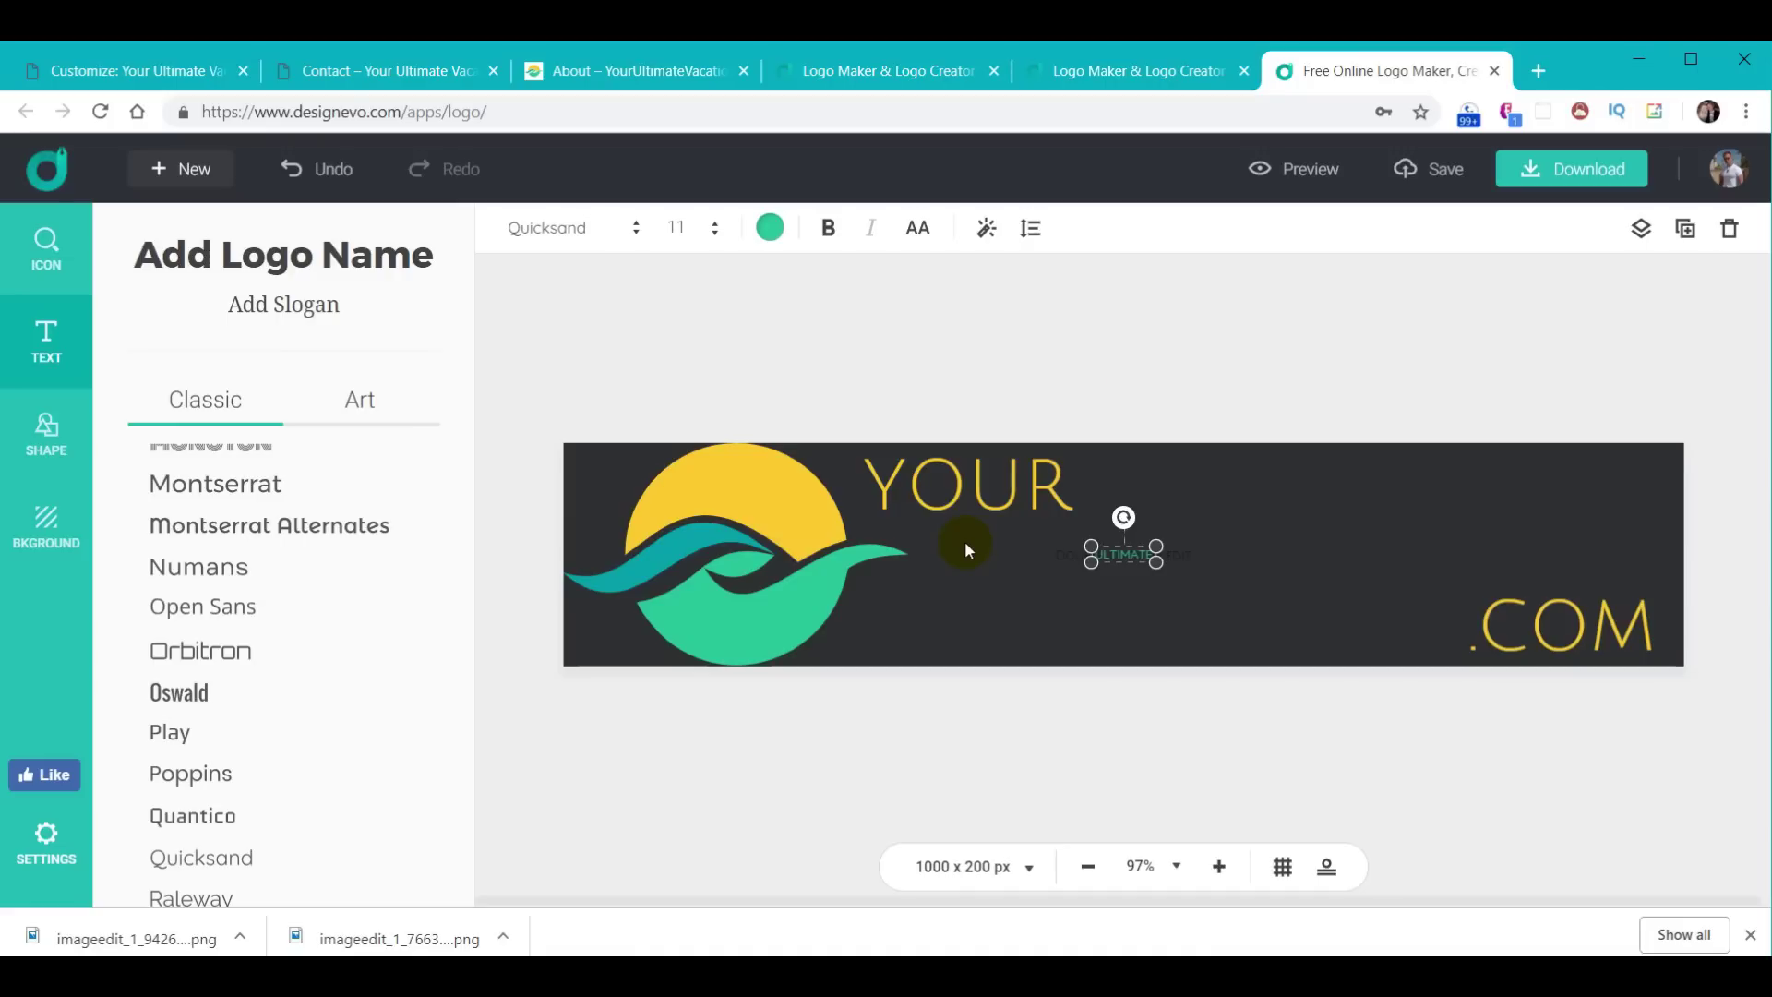
Step: Set the ULTIMATE text's font size to 93 and move it directly right of YOUR along the canvas's upper edge
{"action": "double_click", "coordinate": [681, 228]}
{"action": "type", "text": "93"}
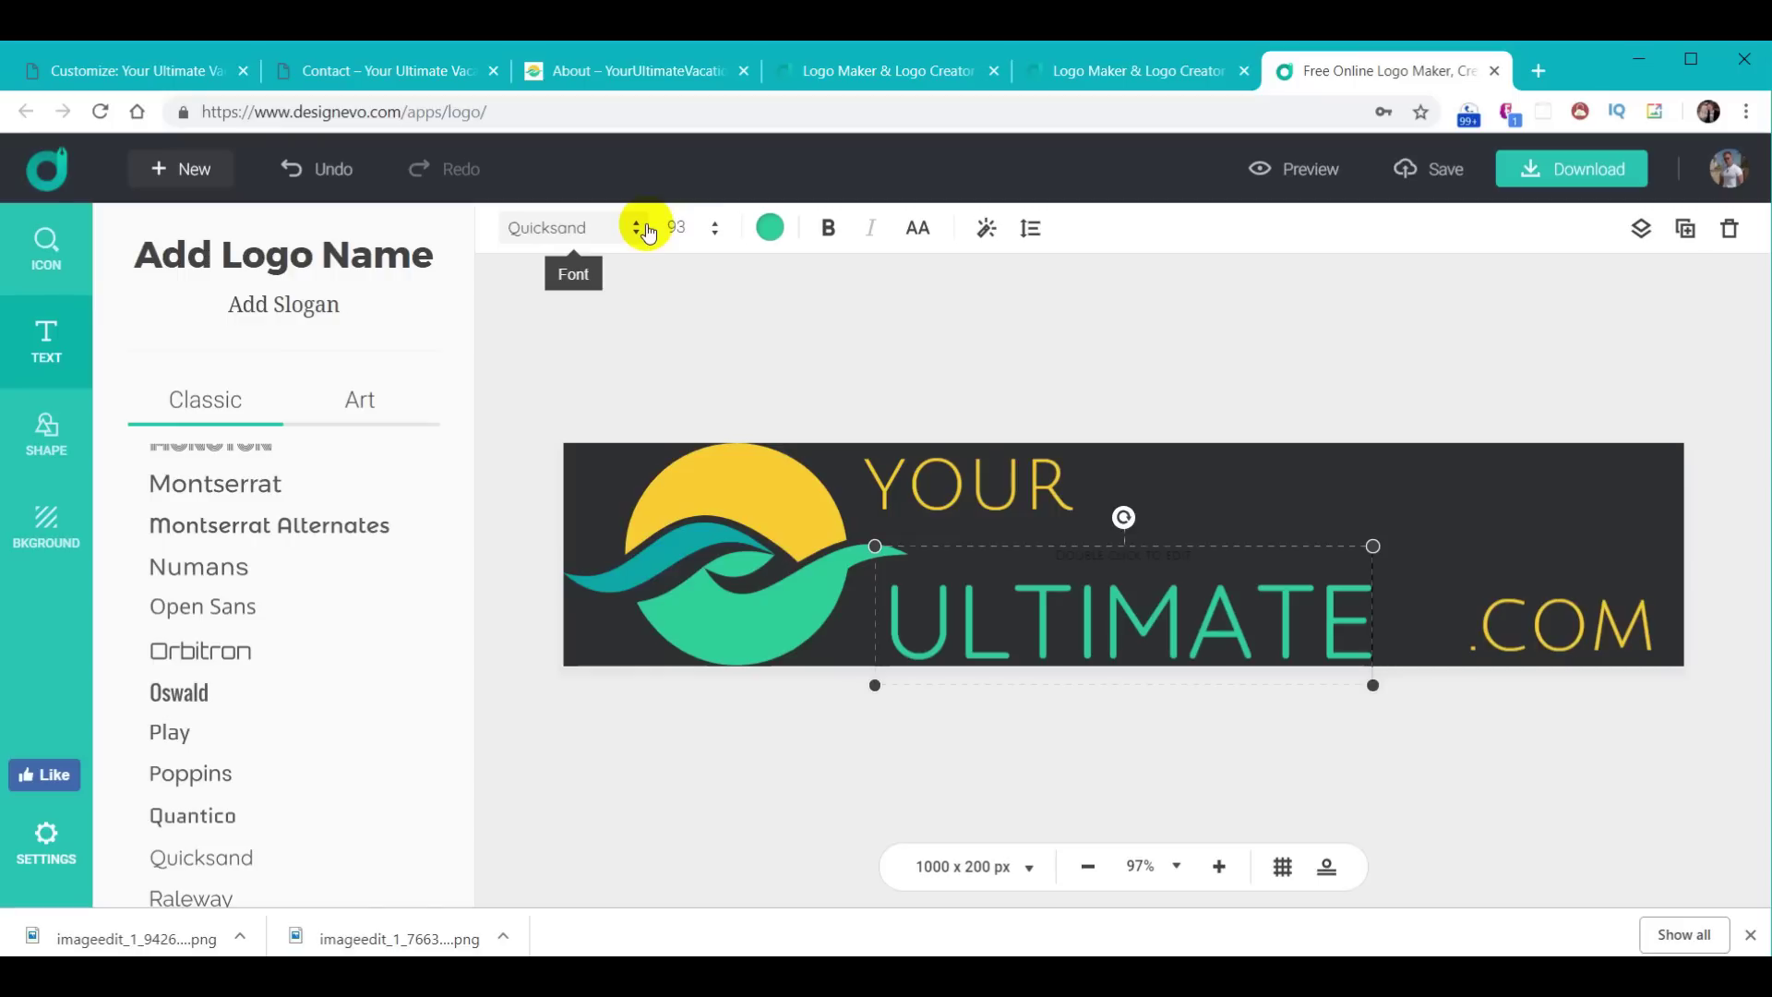
{"action": "left_click_drag", "start_coordinate": [1114, 587], "coordinate": [1312, 475]}
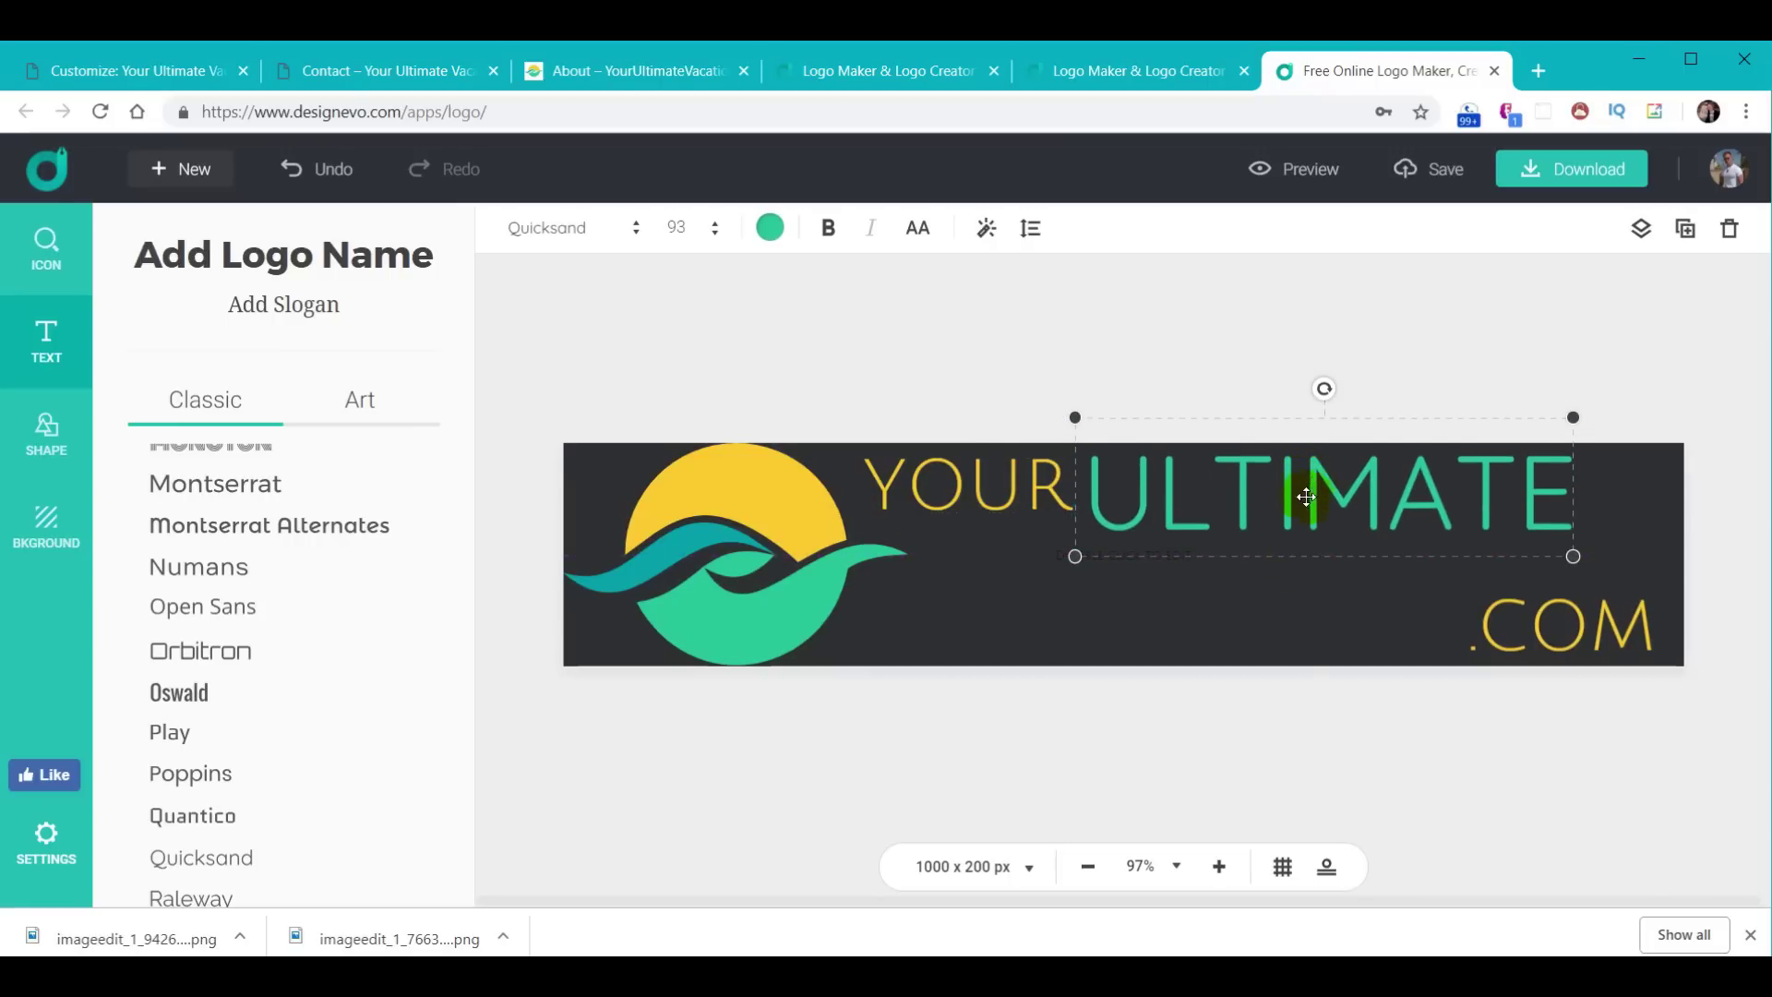
{"action": "left_click", "coordinate": [1205, 319]}
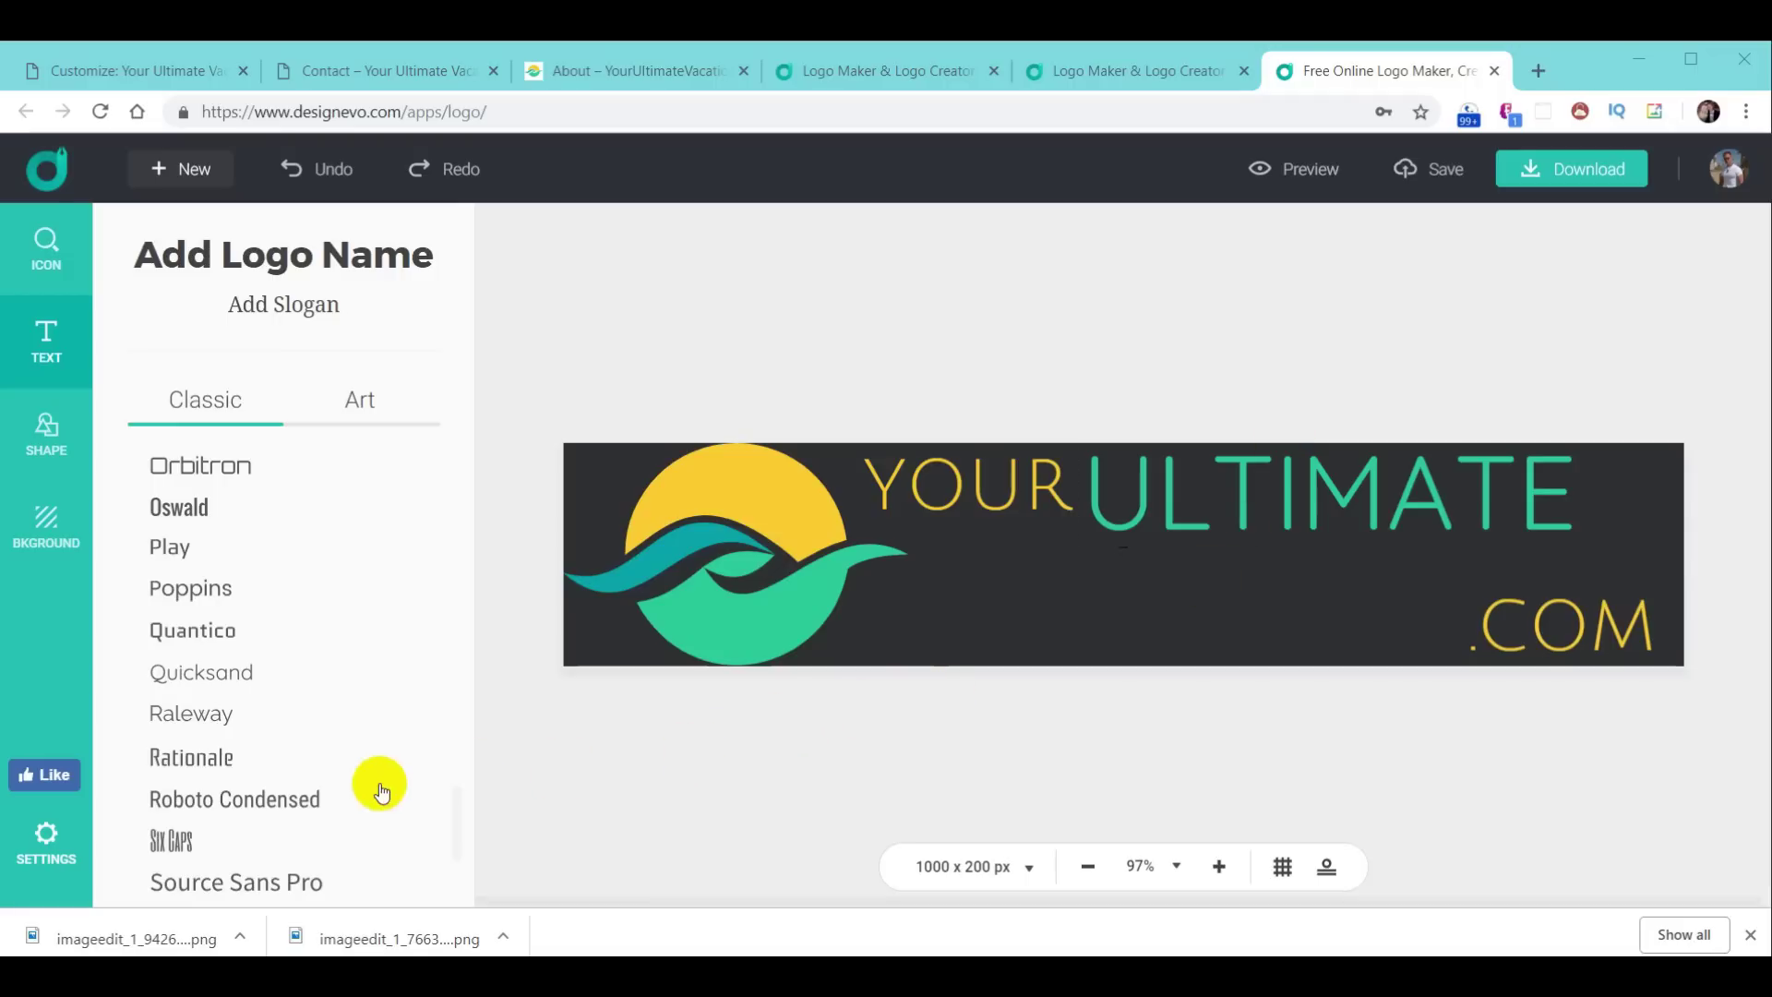
Step: Add a text element in the Roboto Condensed font with size 100 and the document's dark teal colour
{"action": "left_click", "coordinate": [282, 801]}
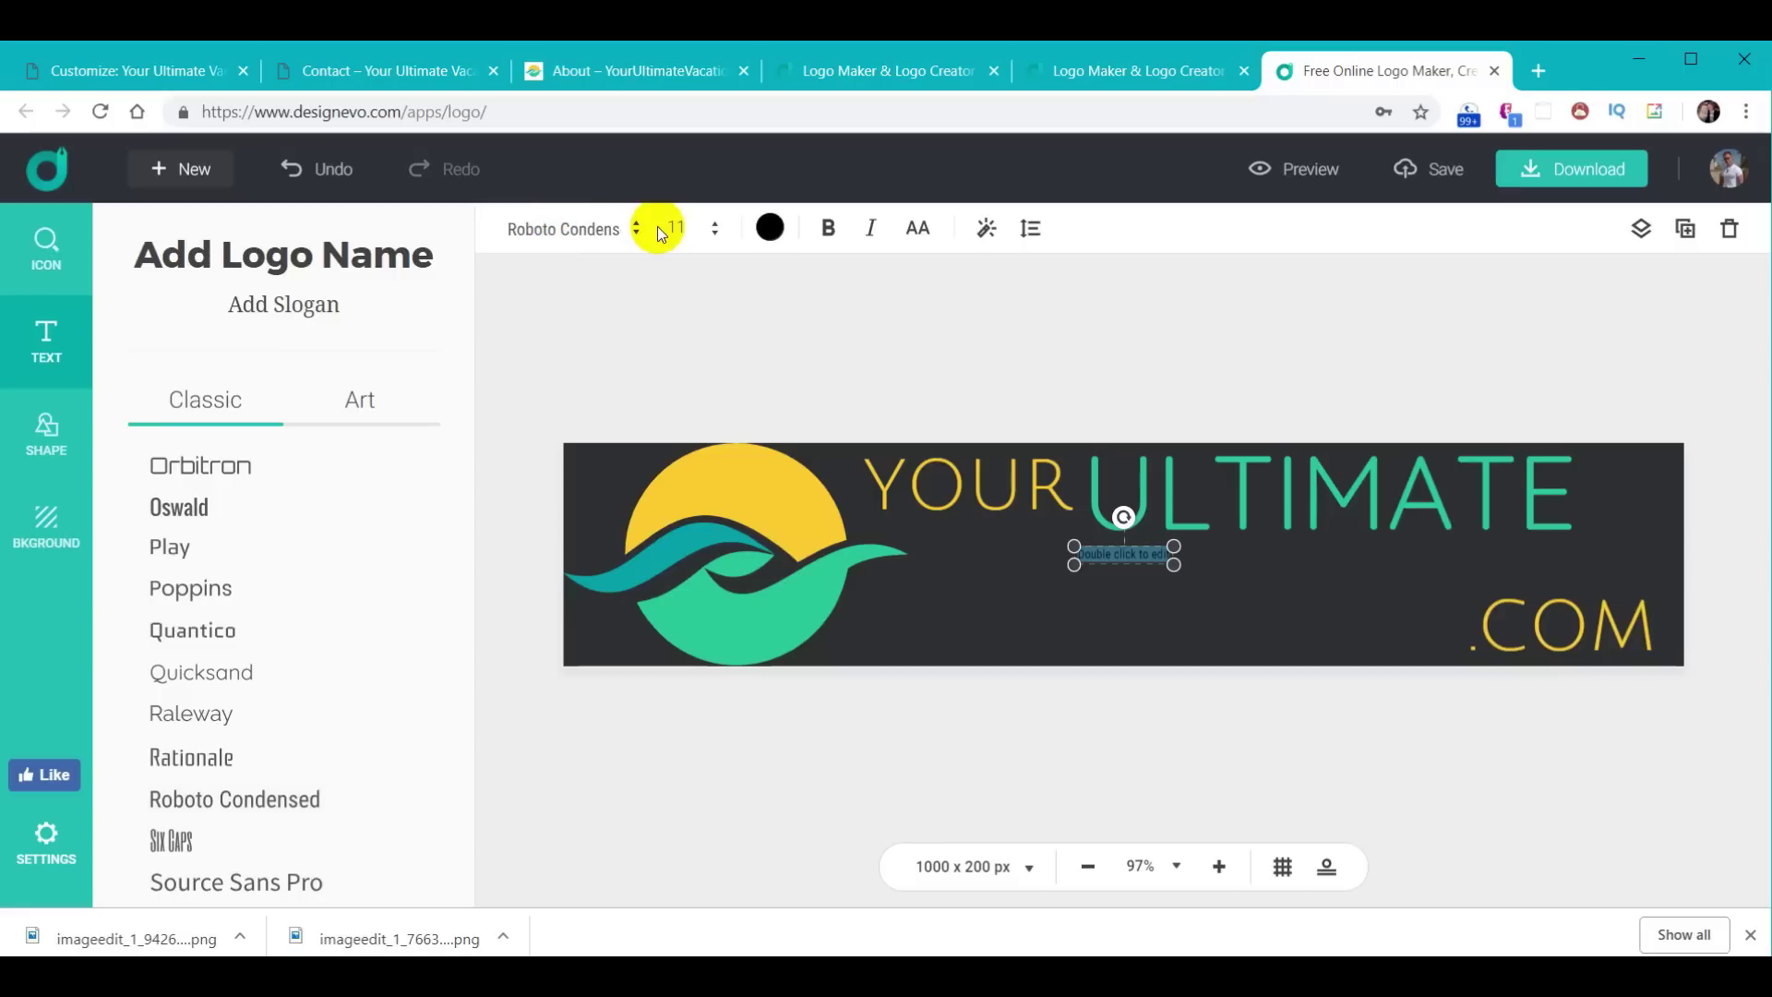
{"action": "left_click", "coordinate": [690, 227]}
{"action": "type", "text": "100"}
{"action": "left_click", "coordinate": [770, 228]}
{"action": "left_click", "coordinate": [837, 346]}
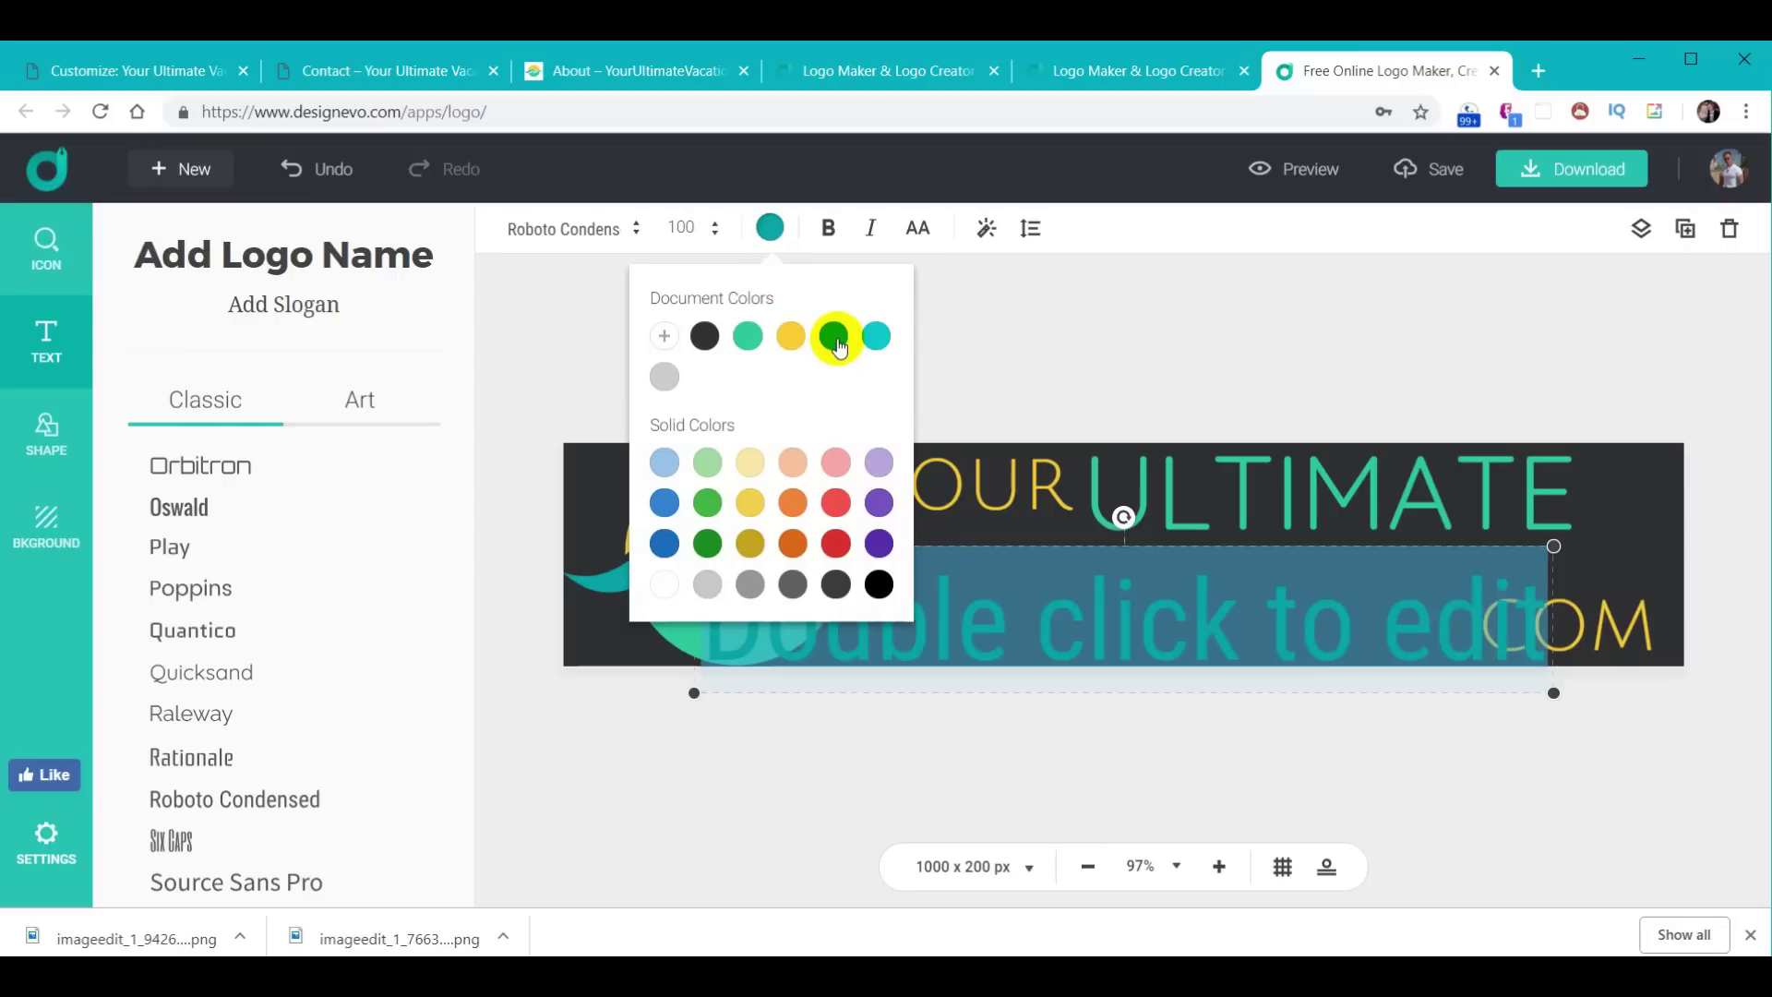
Step: Replace the teal placeholder text with VACATION and move it directly below ULTIMATE
{"action": "left_click", "coordinate": [1214, 646]}
{"action": "double_click", "coordinate": [1179, 625]}
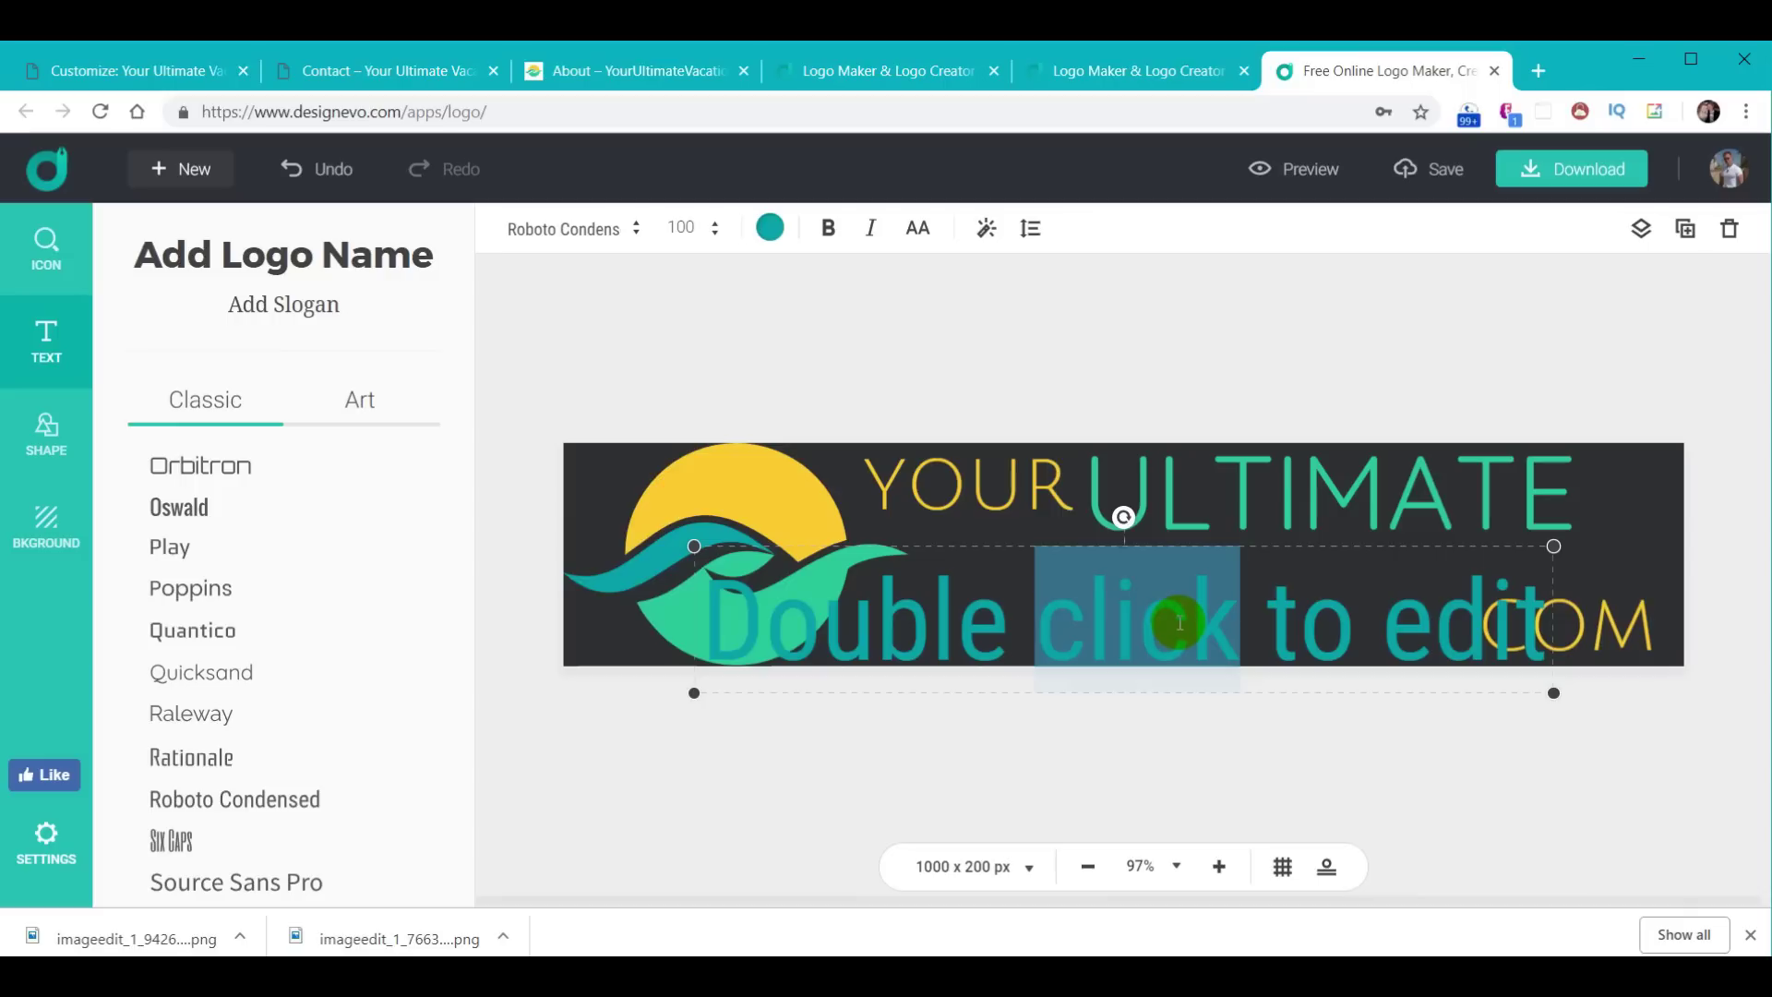
{"action": "type", "text": "VACATION"}
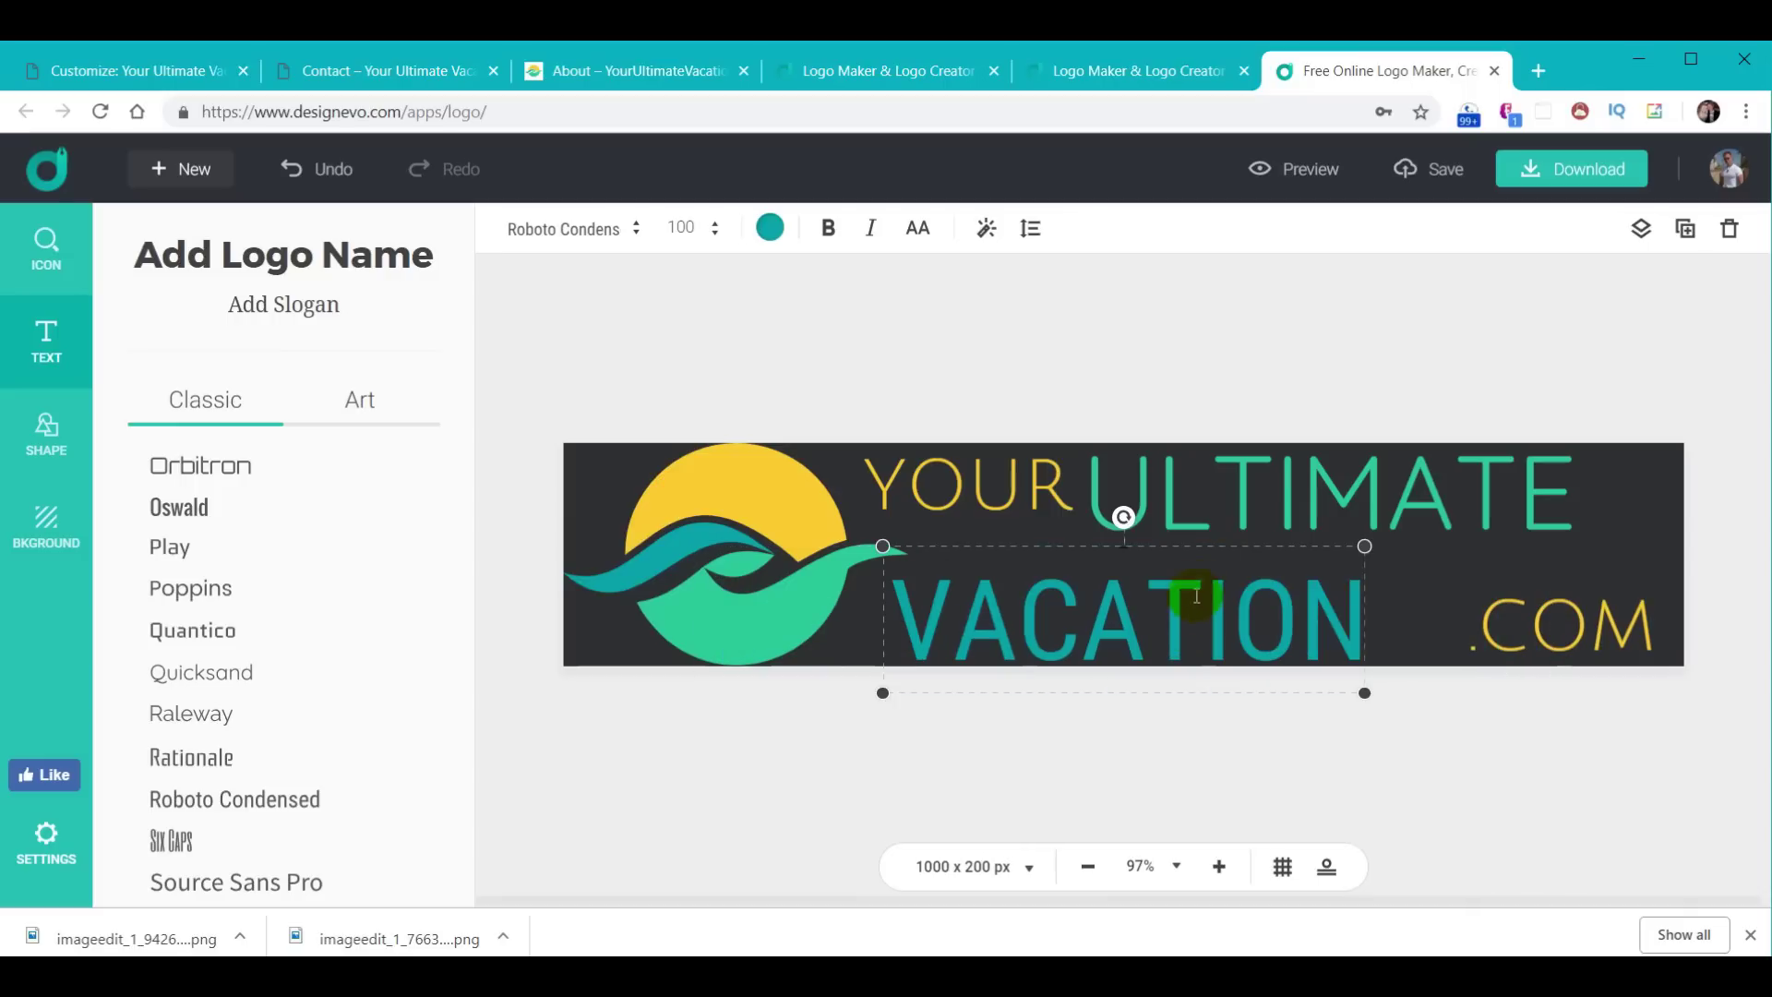
{"action": "left_click_drag", "start_coordinate": [1209, 545], "coordinate": [1404, 510]}
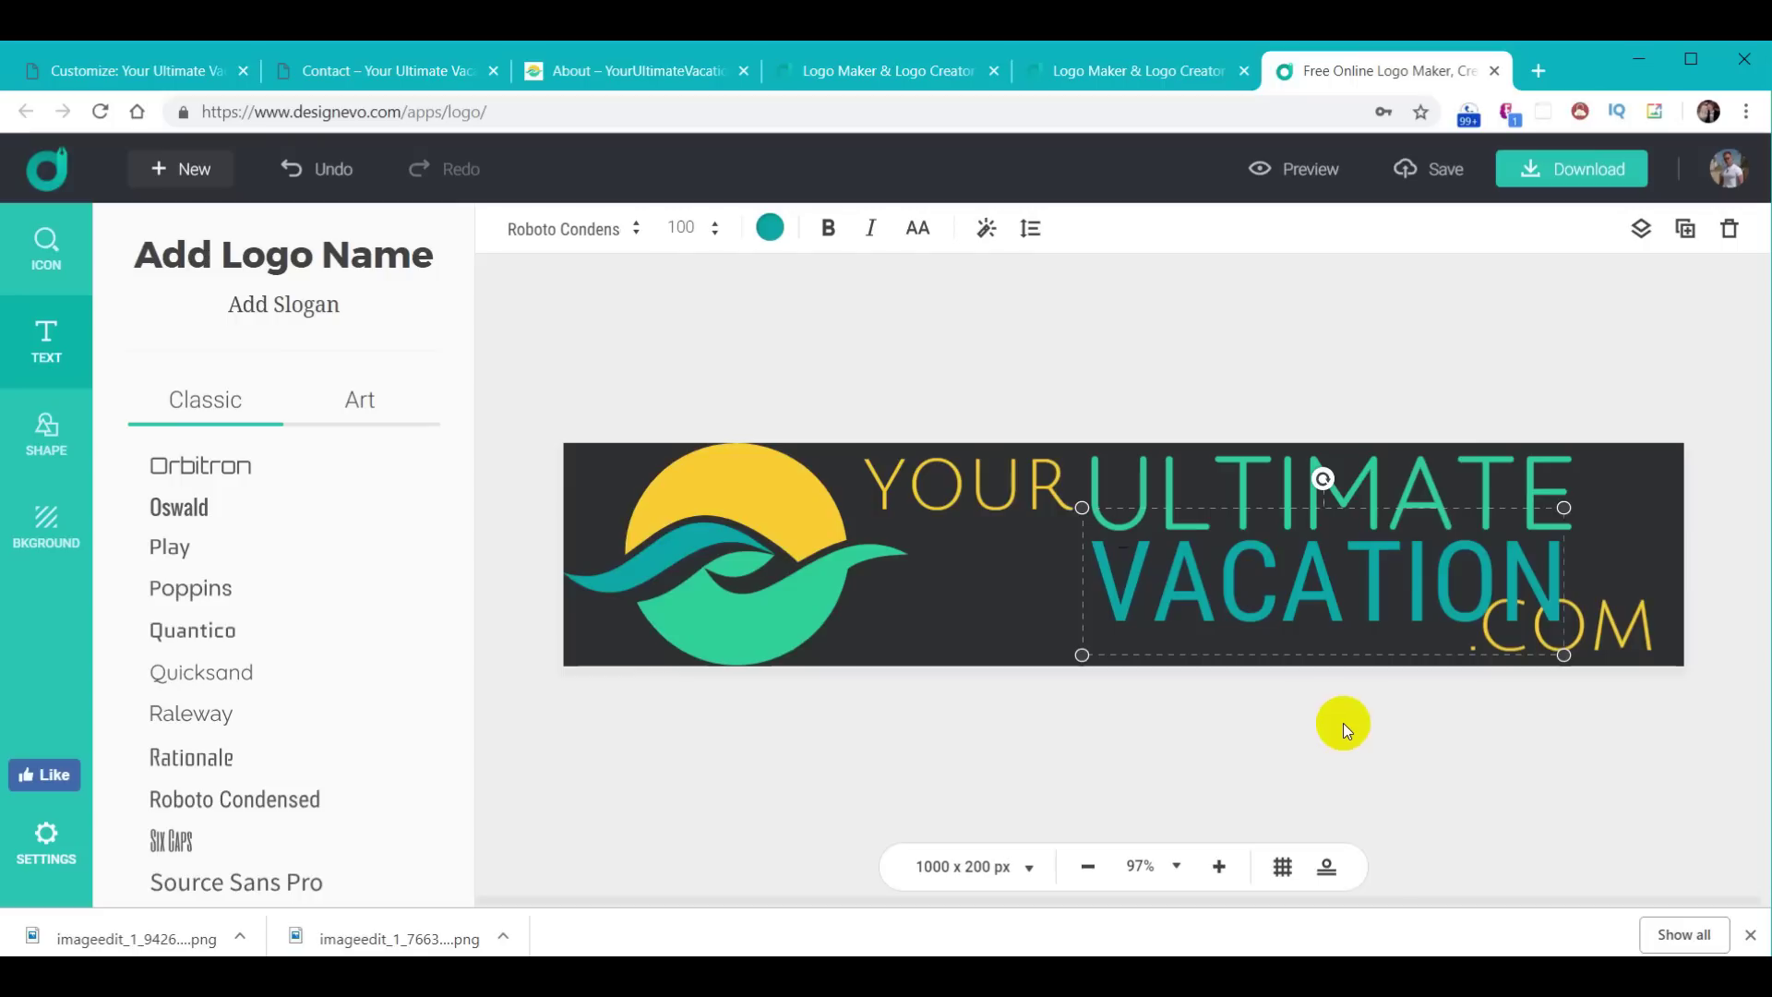
{"action": "key", "text": "ctrl+z"}
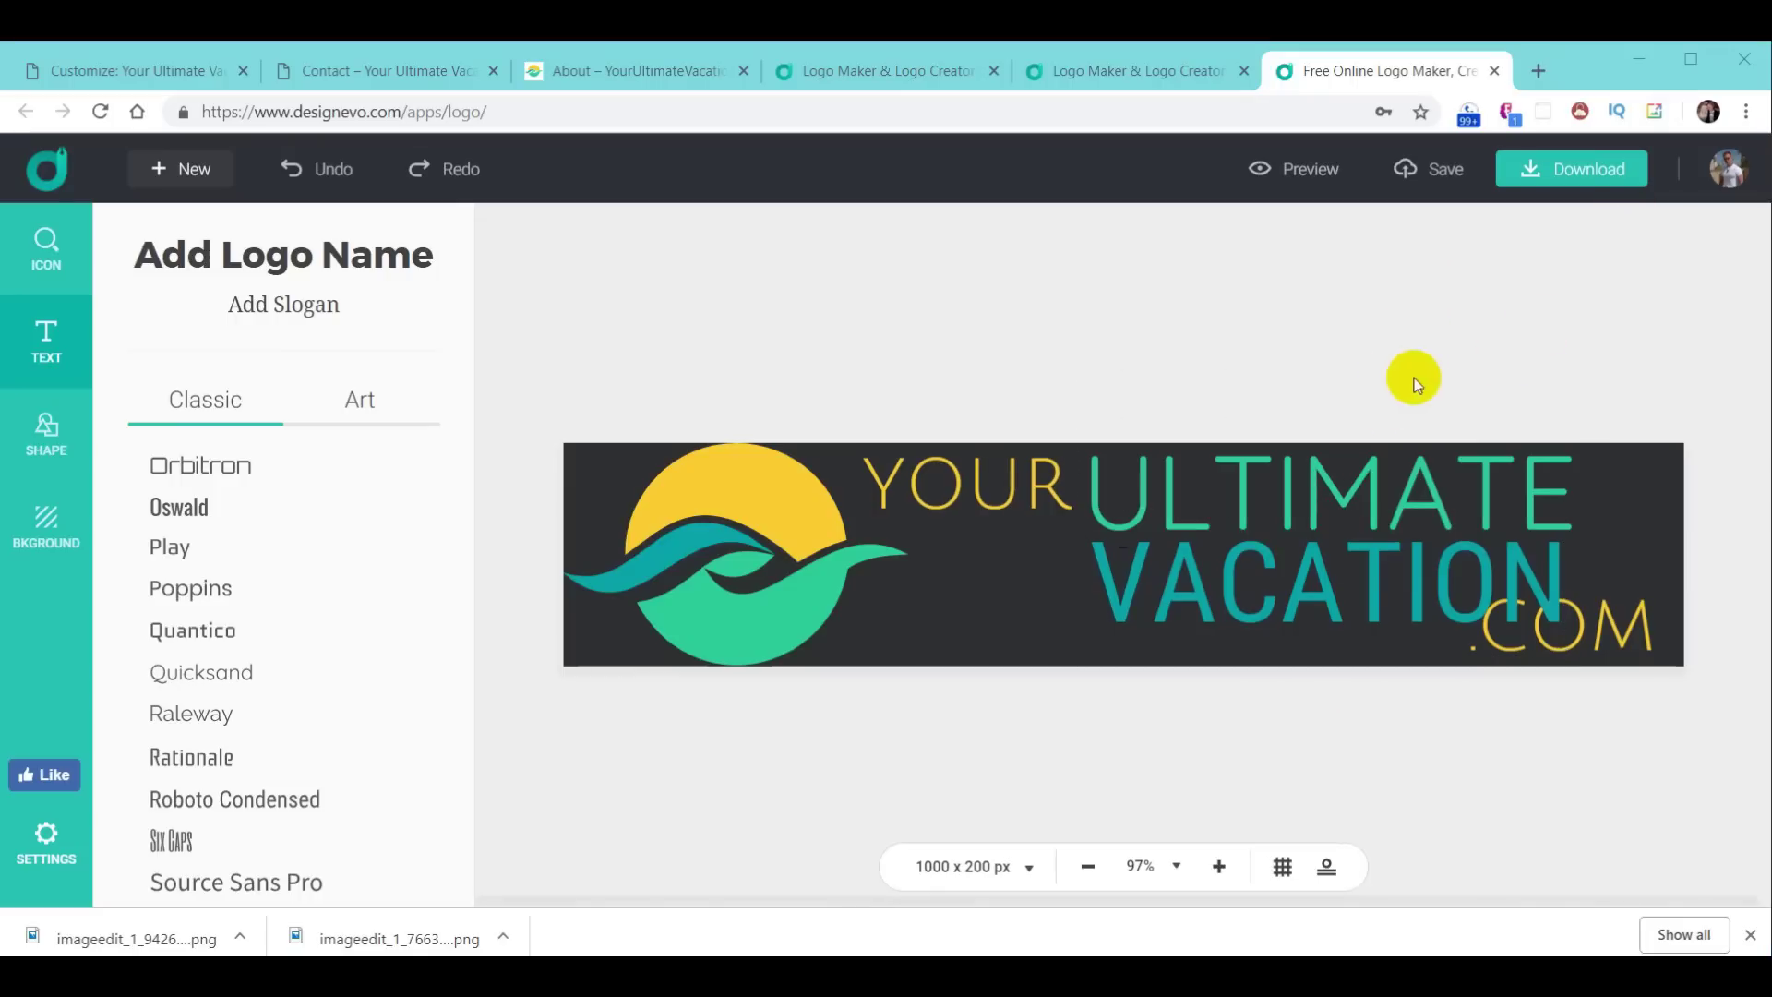
Step: Shift the YOUR text left to the sun's edge and set the .COM text's font size to 46
{"action": "left_click_drag", "start_coordinate": [1050, 486], "coordinate": [1016, 483]}
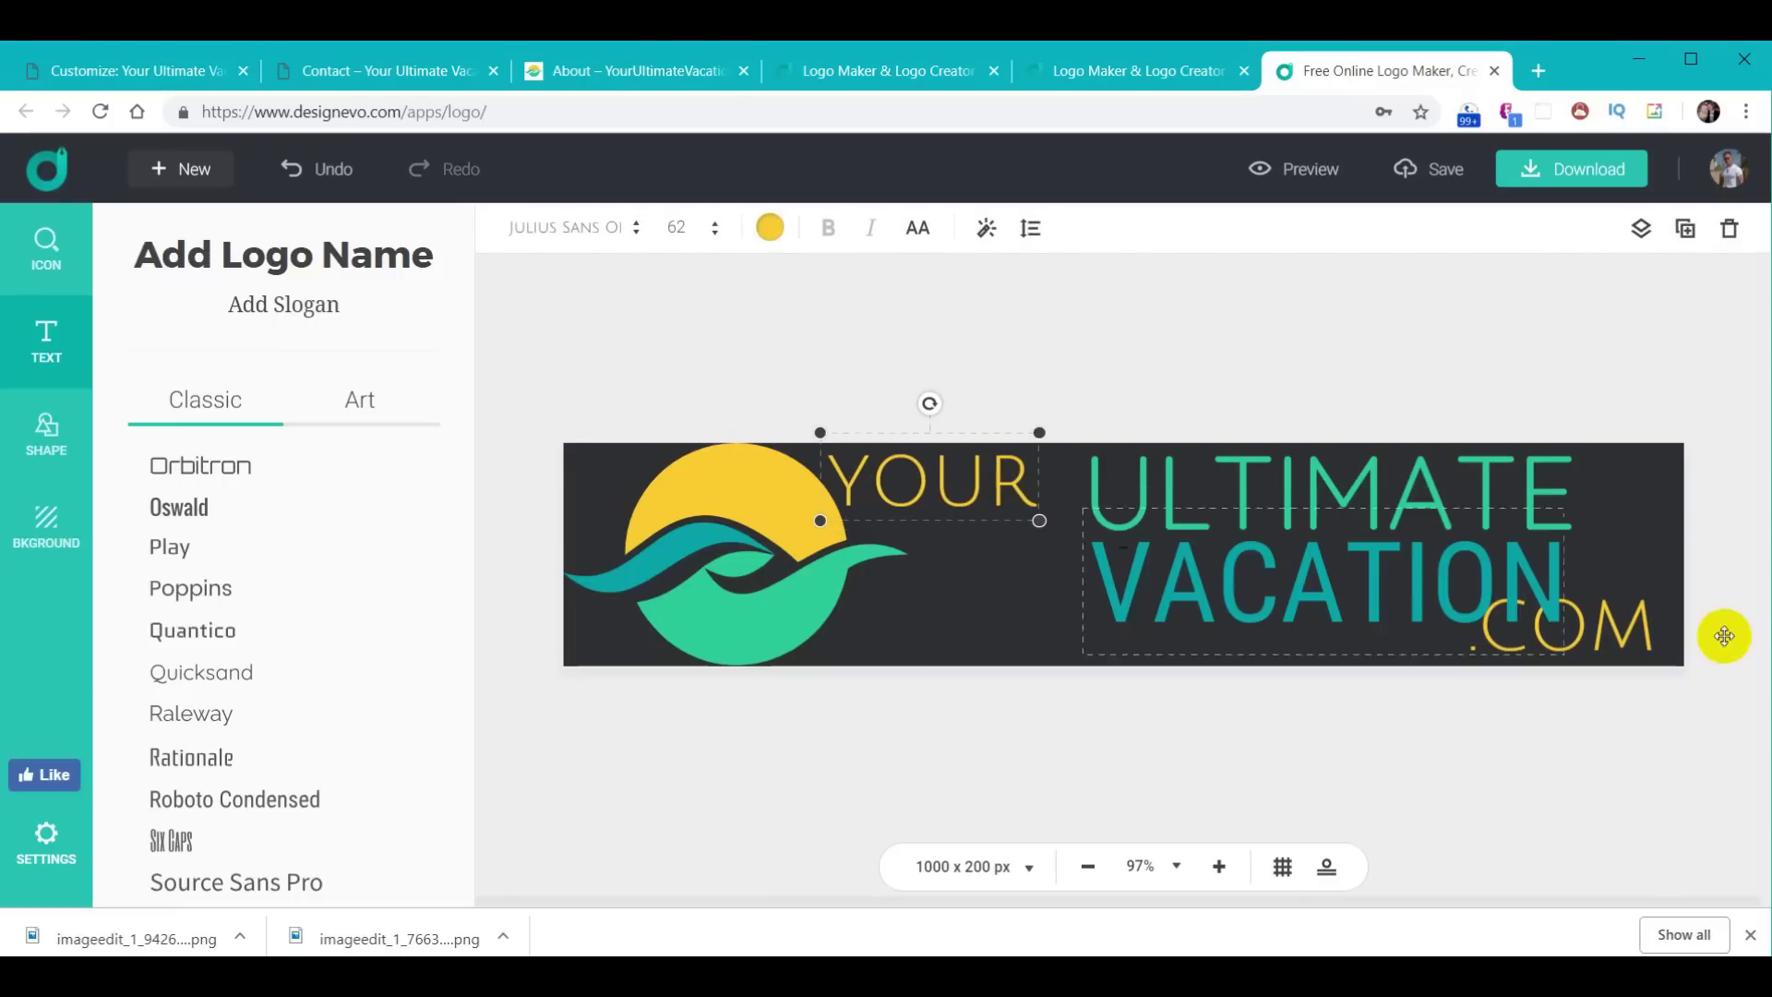
{"action": "left_click", "coordinate": [1629, 629]}
{"action": "double_click", "coordinate": [677, 227]}
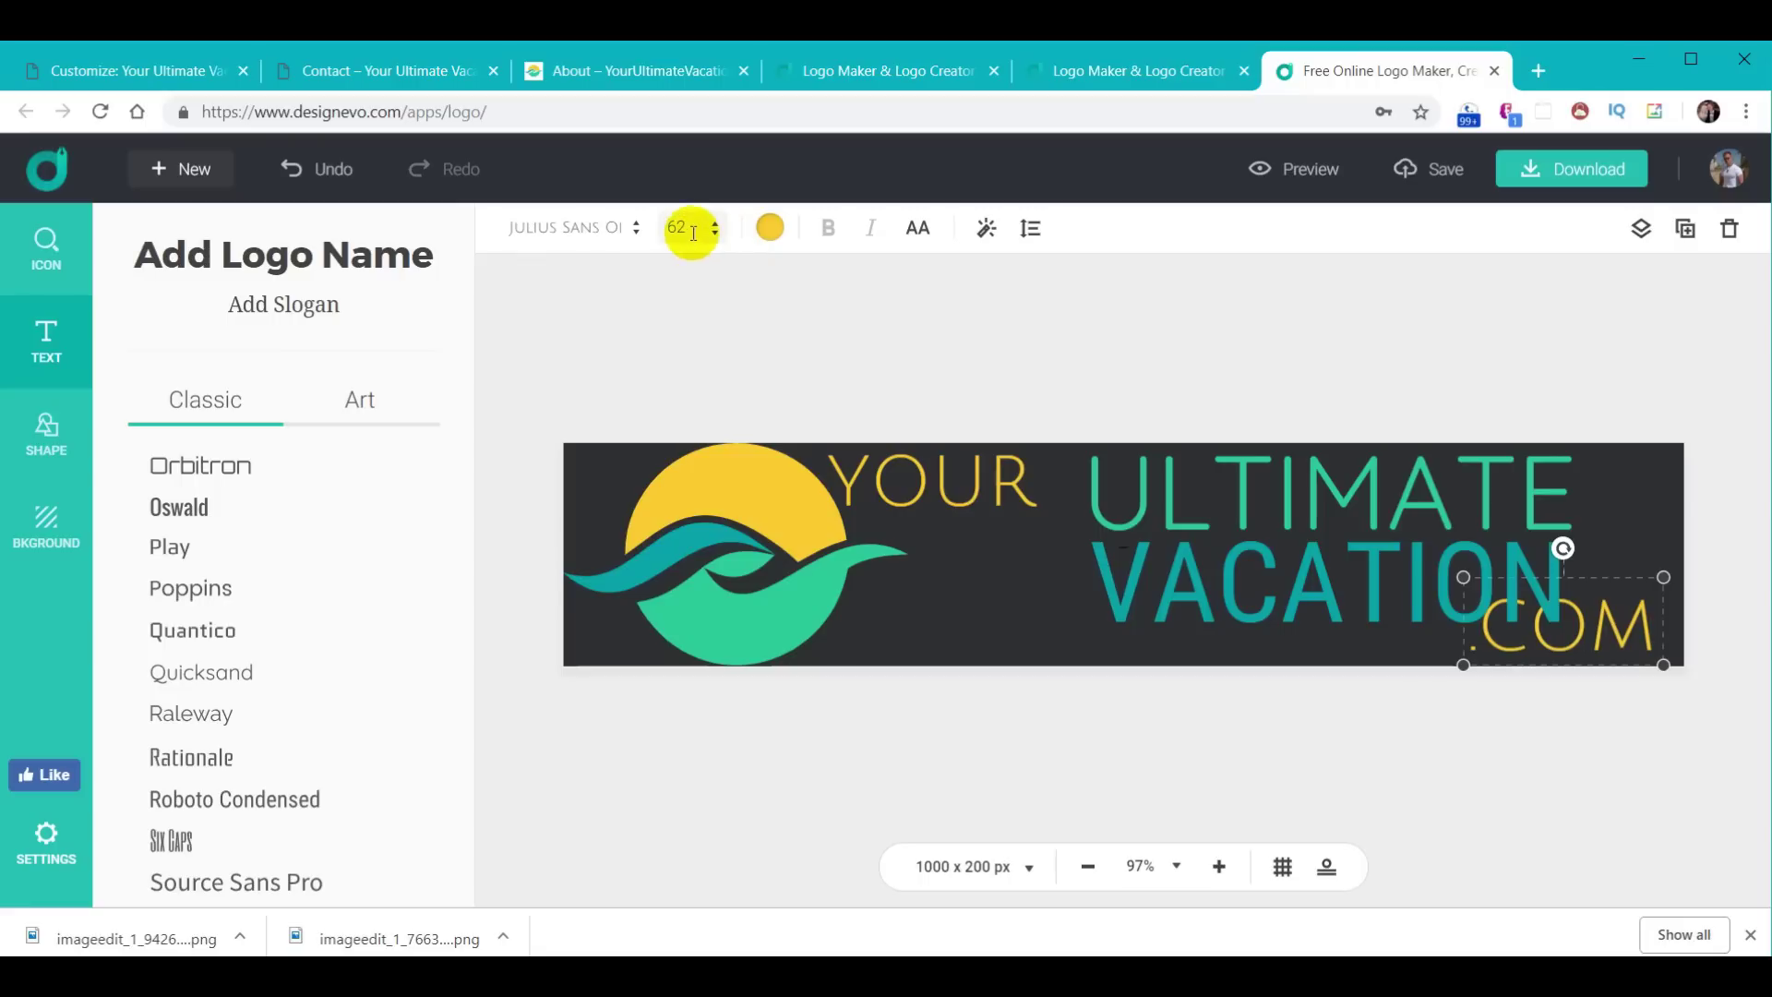
{"action": "type", "text": "46"}
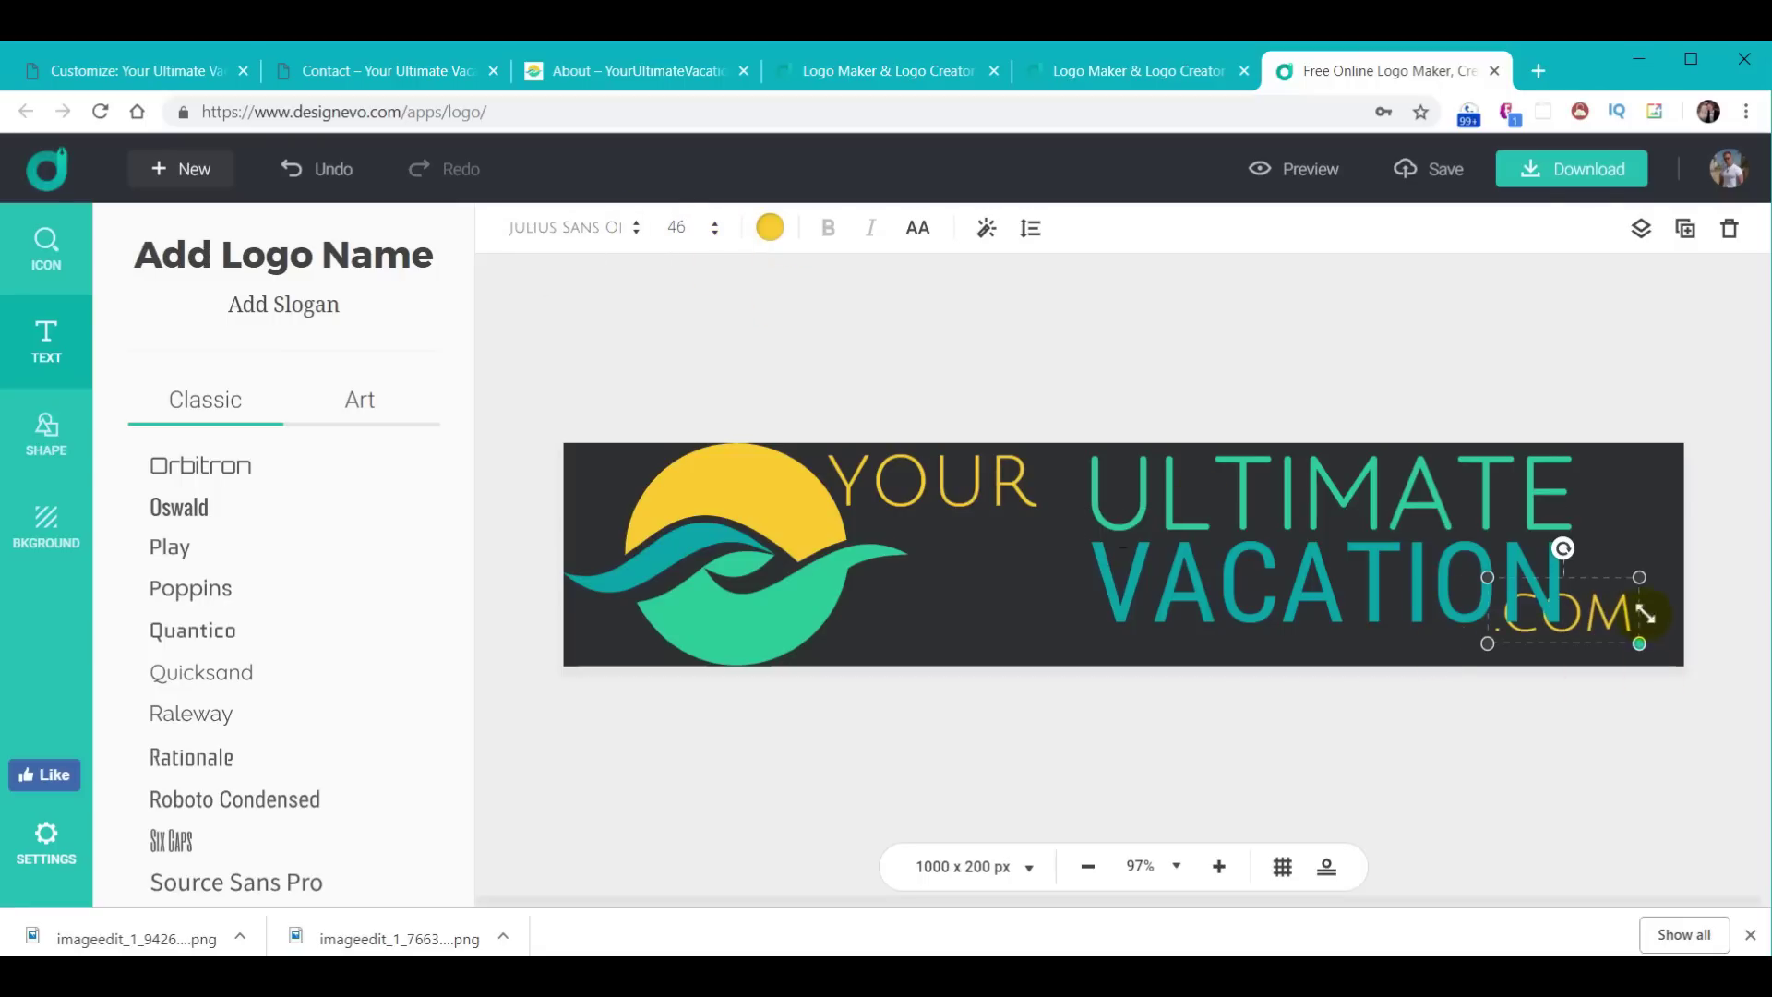
Step: Arrange .COM in the canvas's lower-right corner, VACATION directly left of it, and ULTIMATE above VACATION next to YOUR
{"action": "left_click_drag", "start_coordinate": [1617, 614], "coordinate": [1659, 626]}
{"action": "mouse_move", "coordinate": [1519, 573]}
{"action": "left_mouse_down"}
{"action": "mouse_move", "coordinate": [1502, 598]}
{"action": "mouse_move", "coordinate": [1475, 585]}
{"action": "left_mouse_up"}
{"action": "mouse_move", "coordinate": [1410, 484]}
{"action": "left_mouse_down"}
{"action": "mouse_move", "coordinate": [1431, 485]}
{"action": "mouse_move", "coordinate": [1384, 499]}
{"action": "left_mouse_up"}
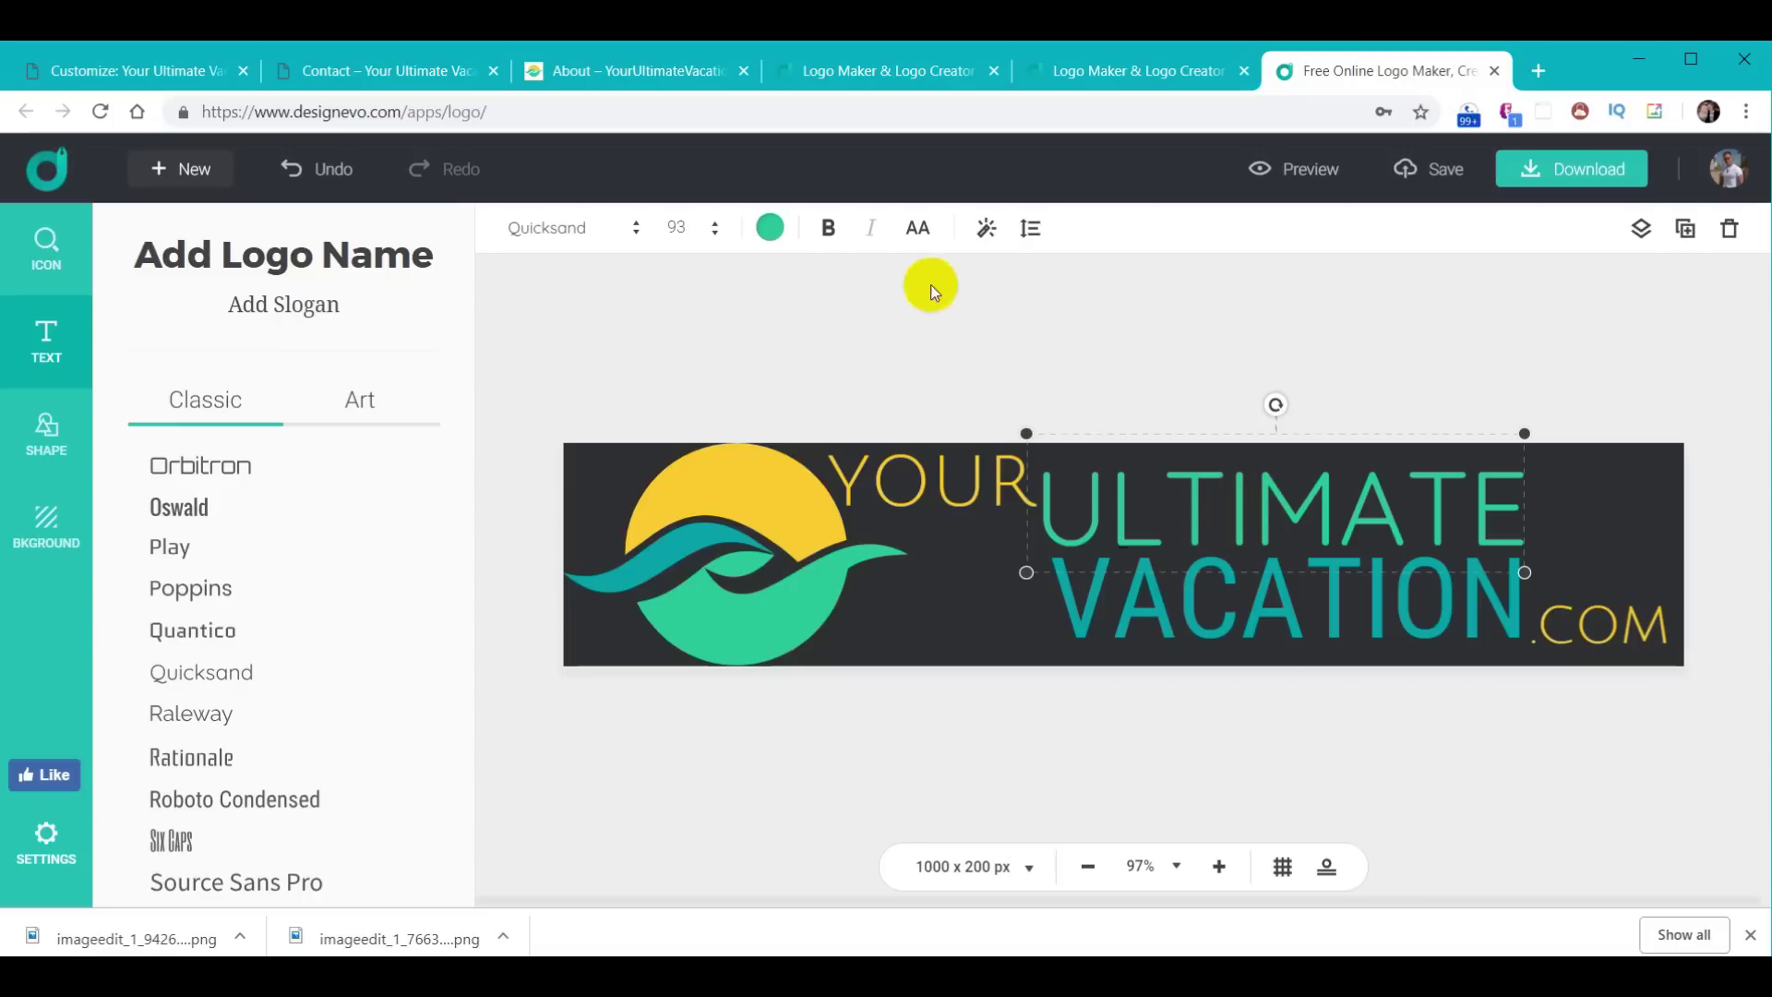
Step: Enable the Shadow/Glow effect on both the ULTIMATE and VACATION texts
{"action": "left_click", "coordinate": [985, 233]}
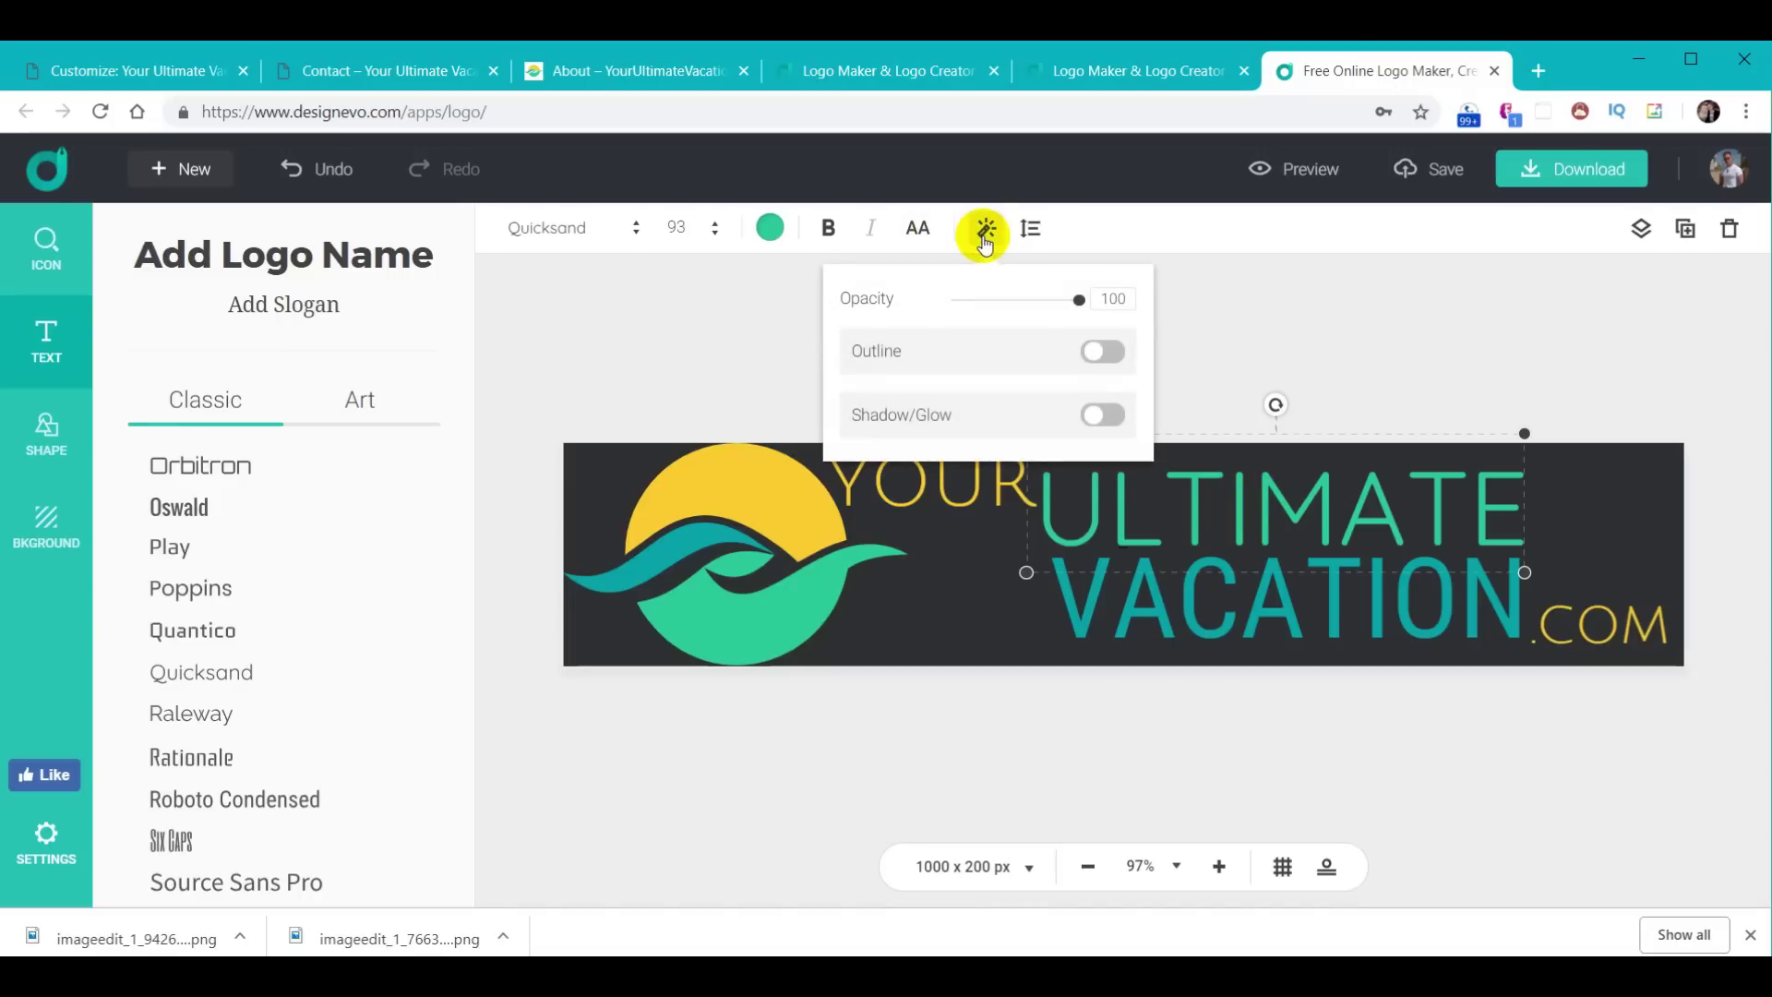
{"action": "left_click", "coordinate": [1094, 417]}
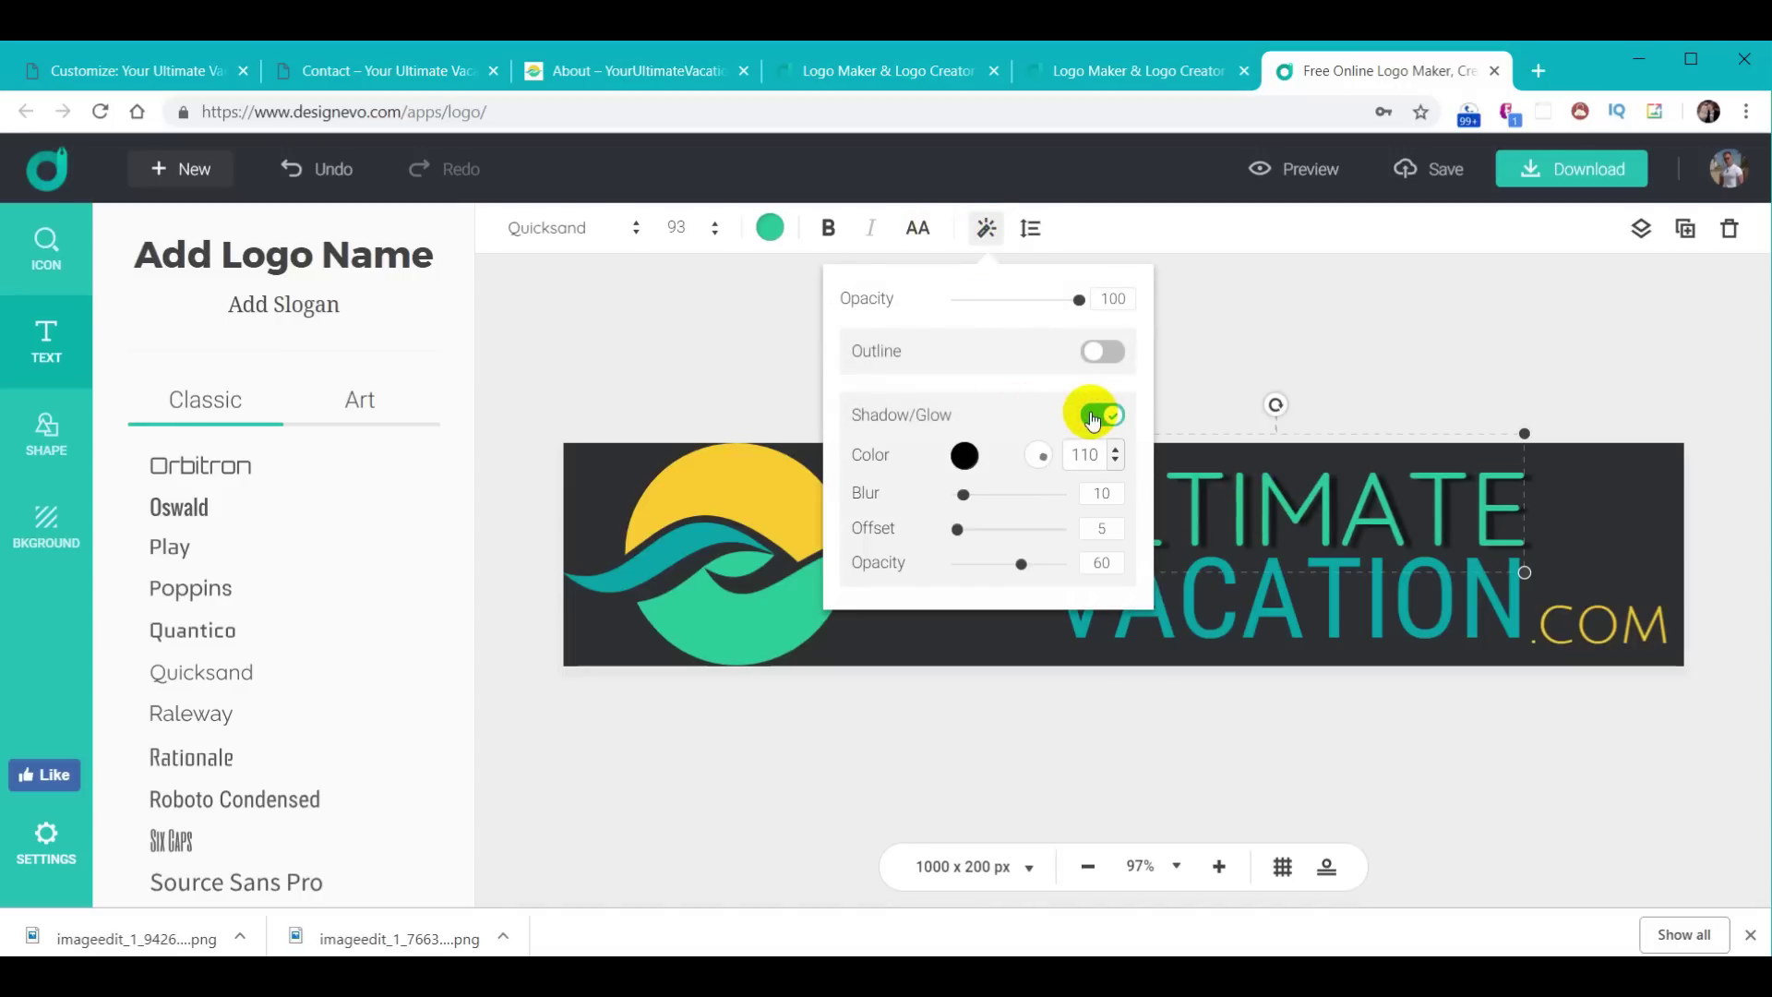
{"action": "left_click", "coordinate": [1330, 363]}
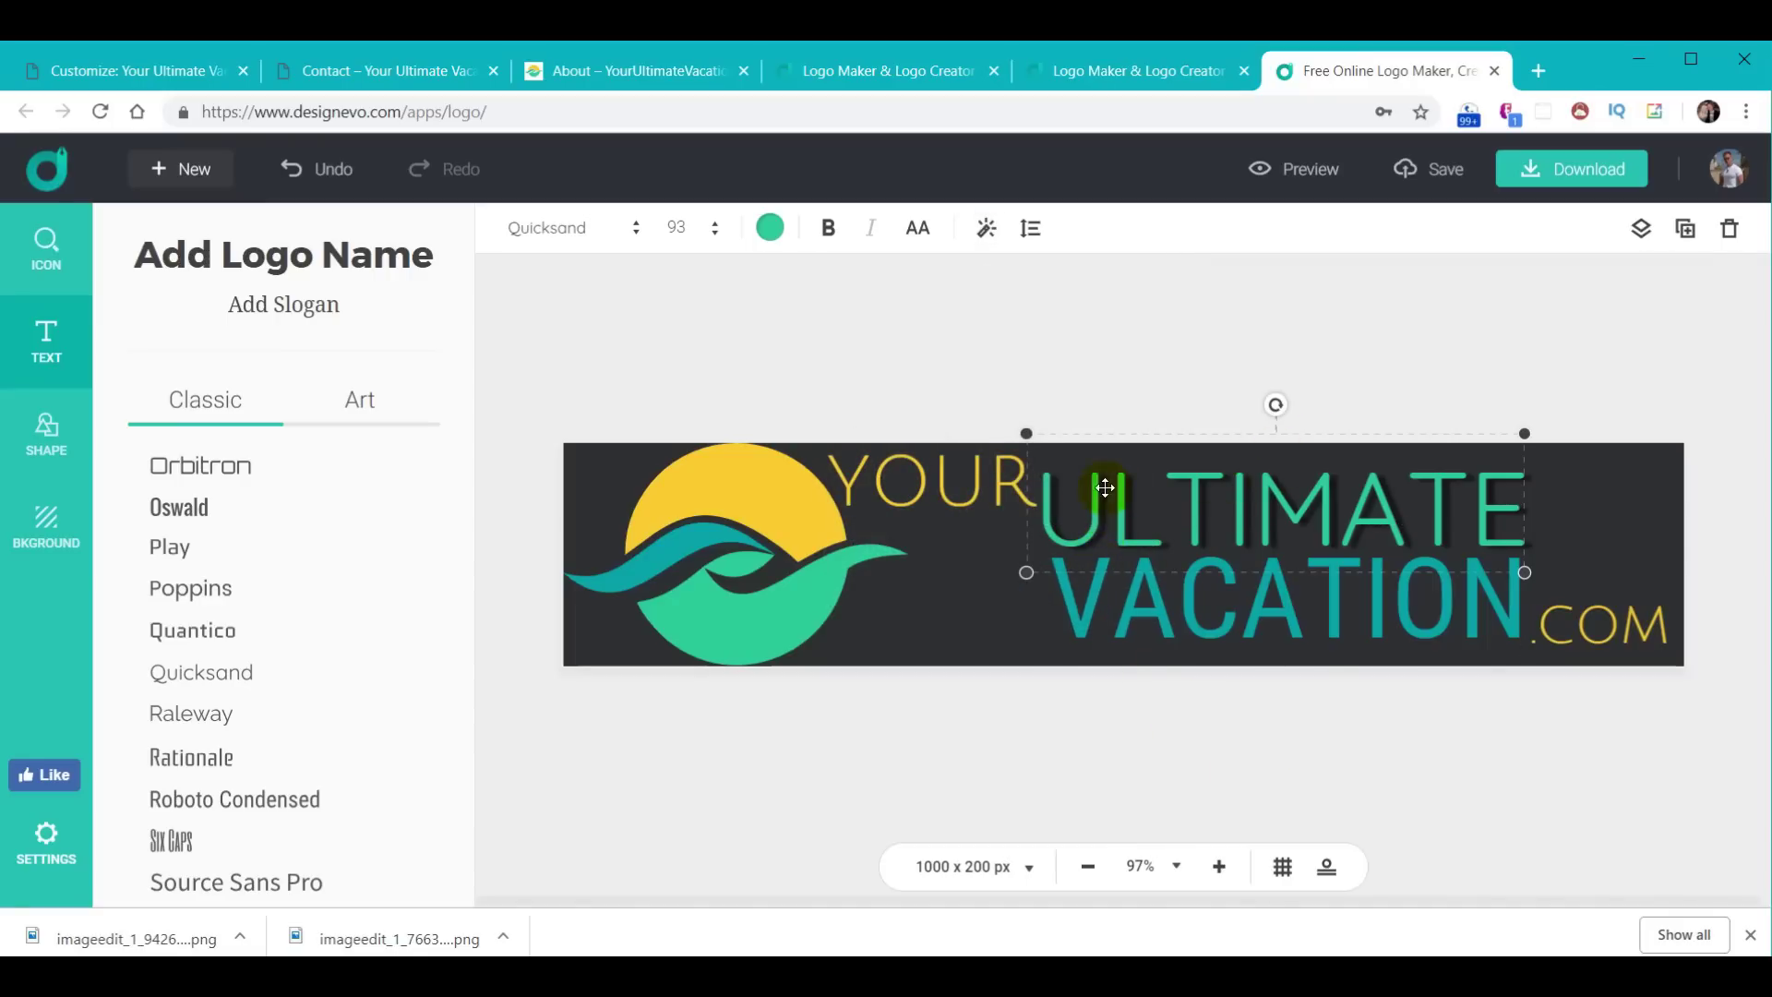
{"action": "left_click", "coordinate": [1332, 604]}
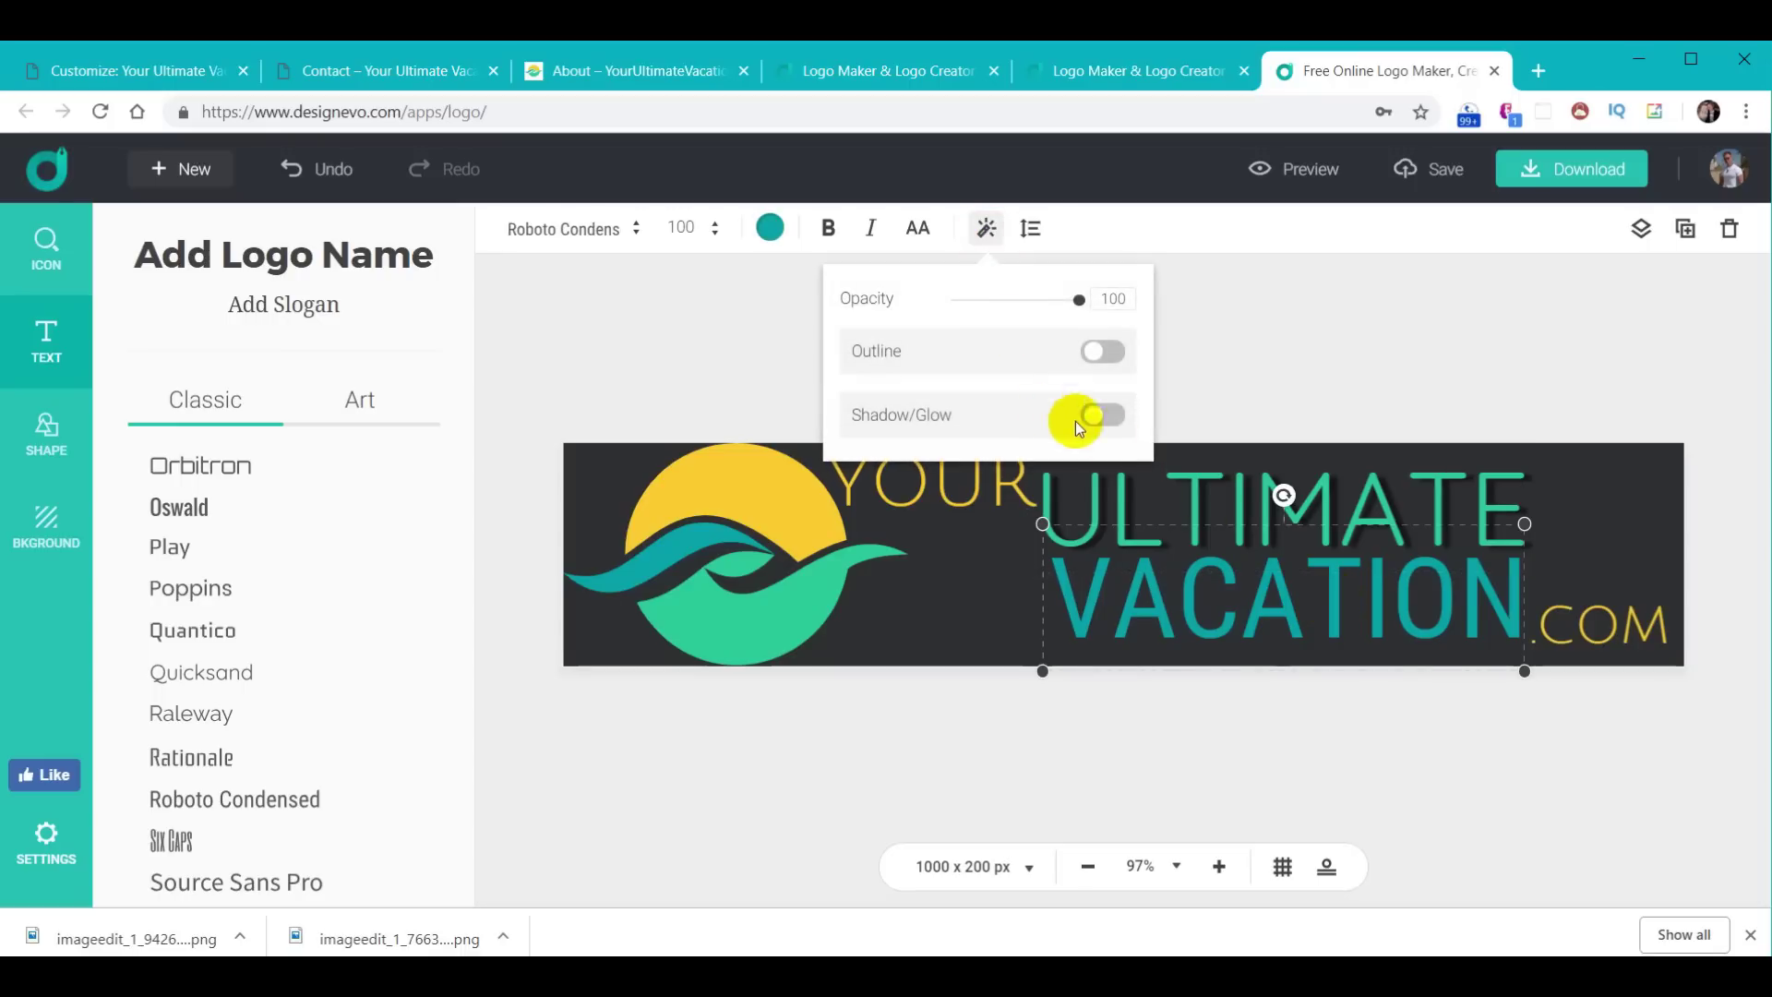
{"action": "left_click", "coordinate": [1103, 427]}
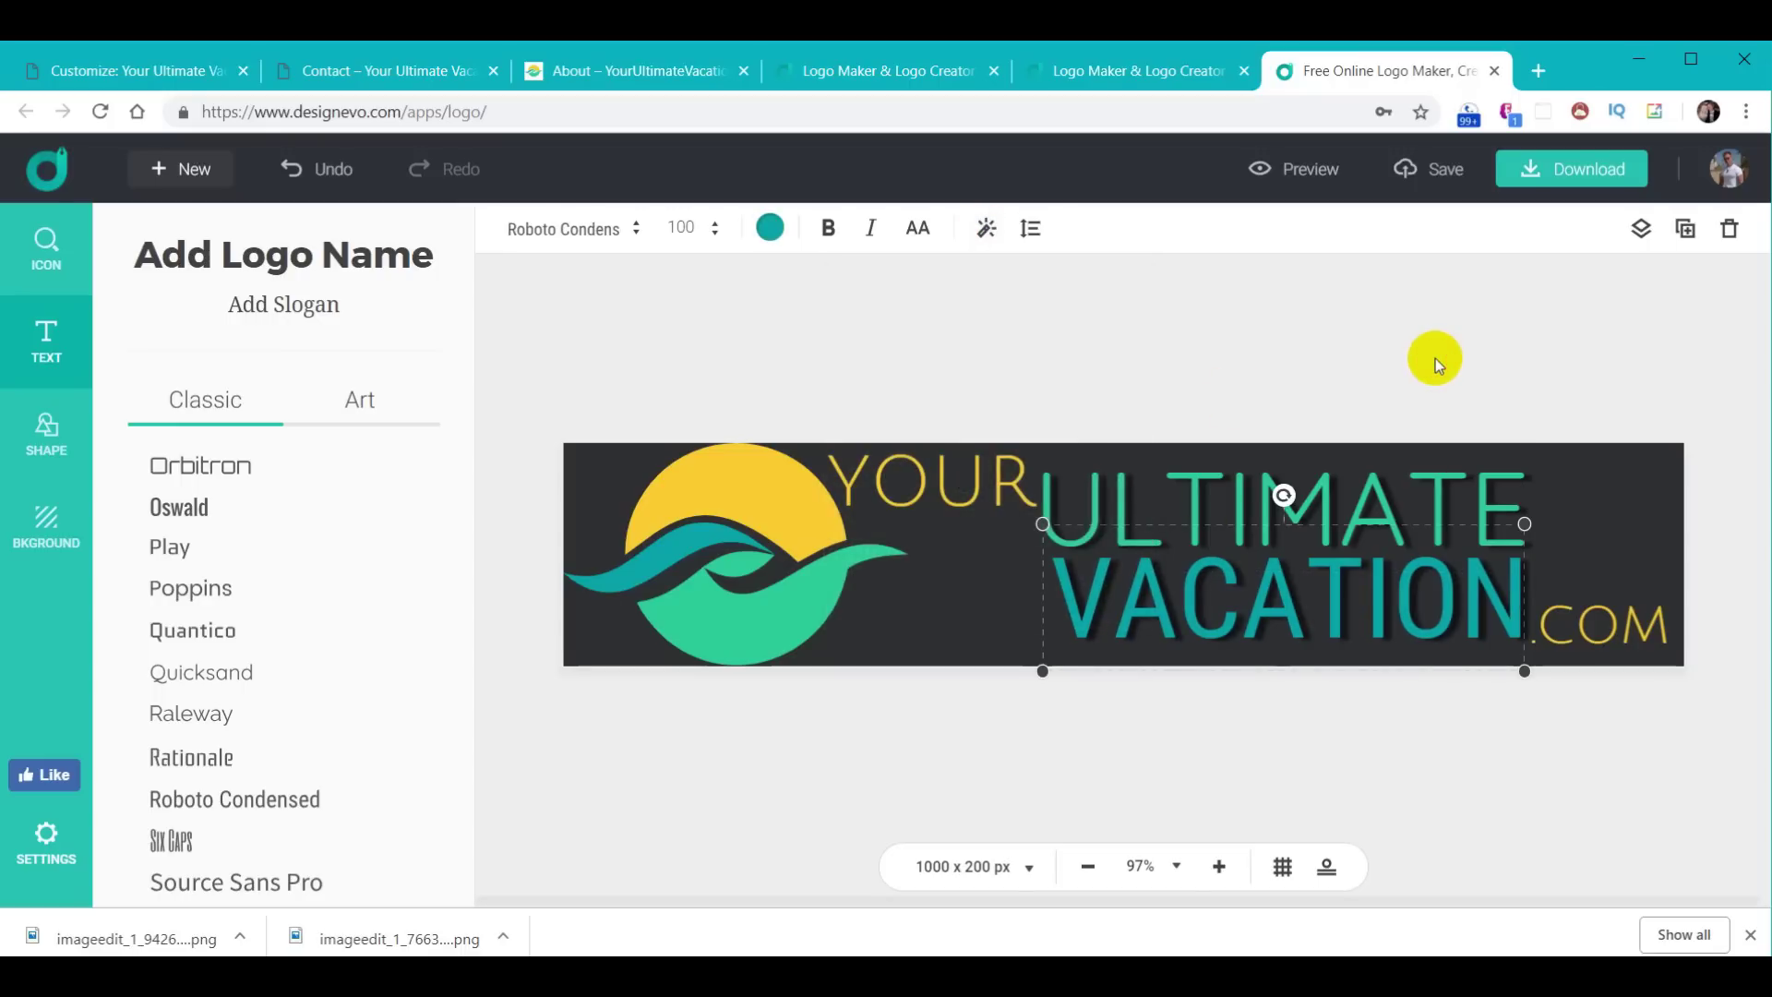
{"action": "left_click", "coordinate": [1436, 358]}
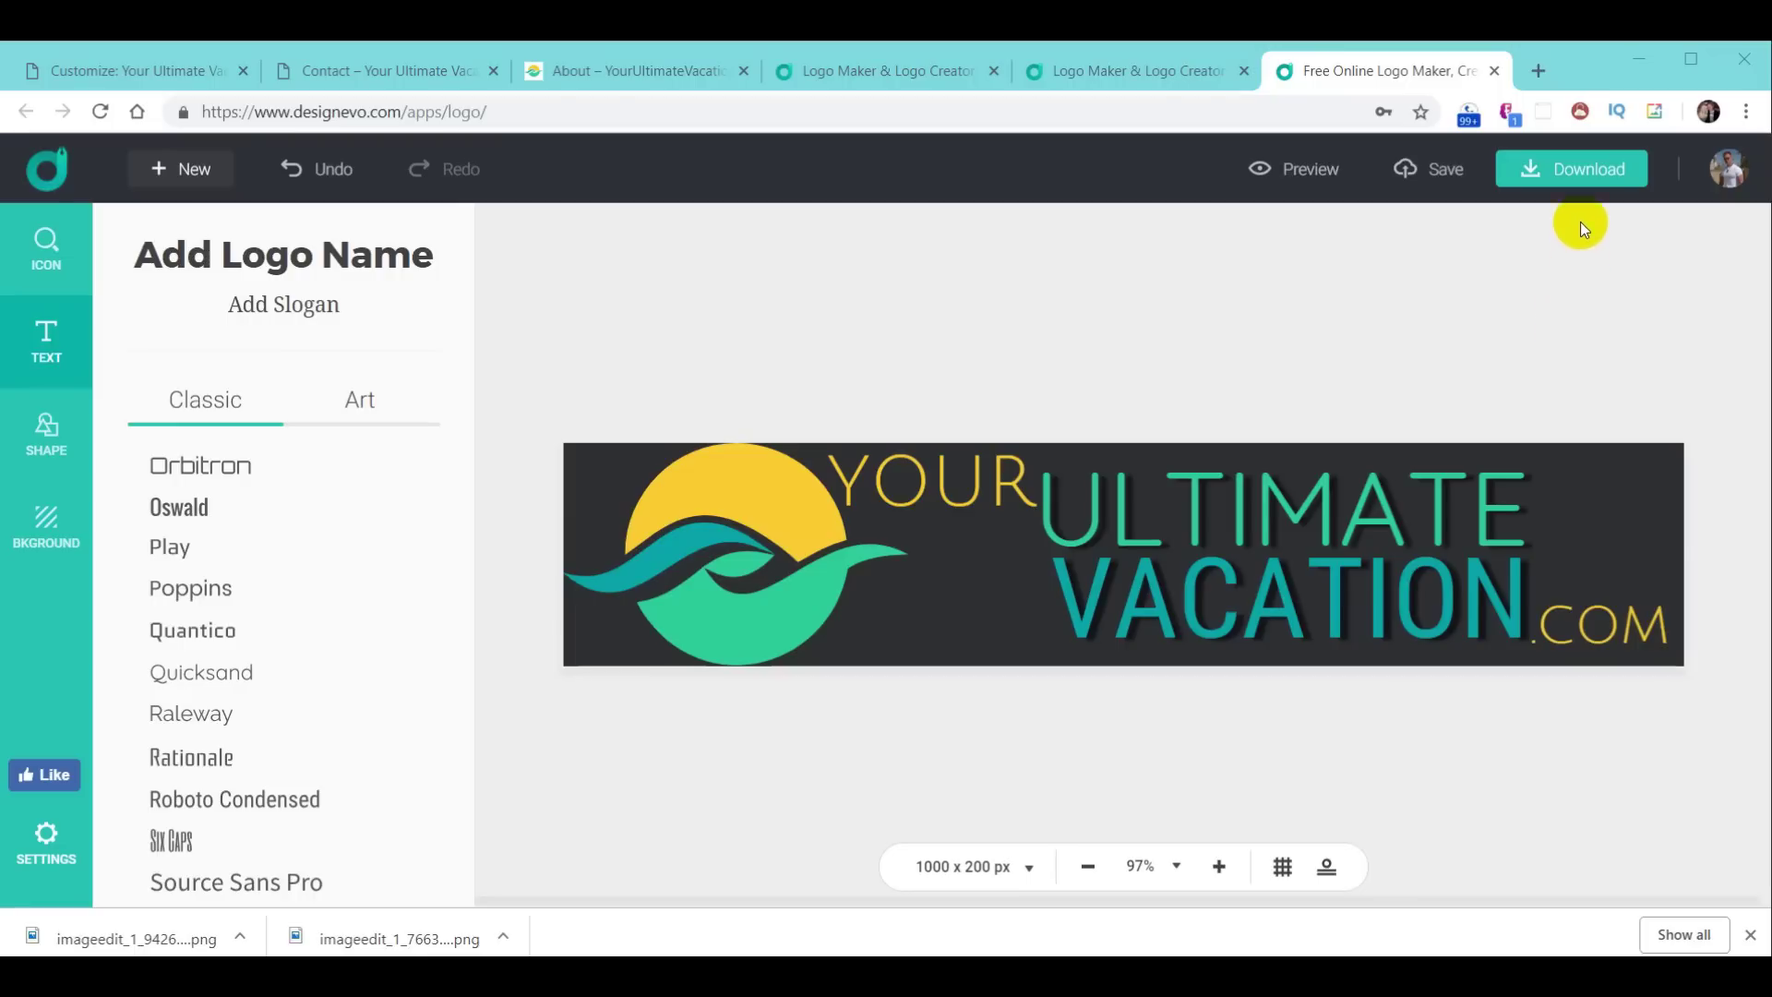
Step: Download the finished header logo and open the high-res folder inside the logo (1).zip archive
{"action": "left_click", "coordinate": [1582, 175]}
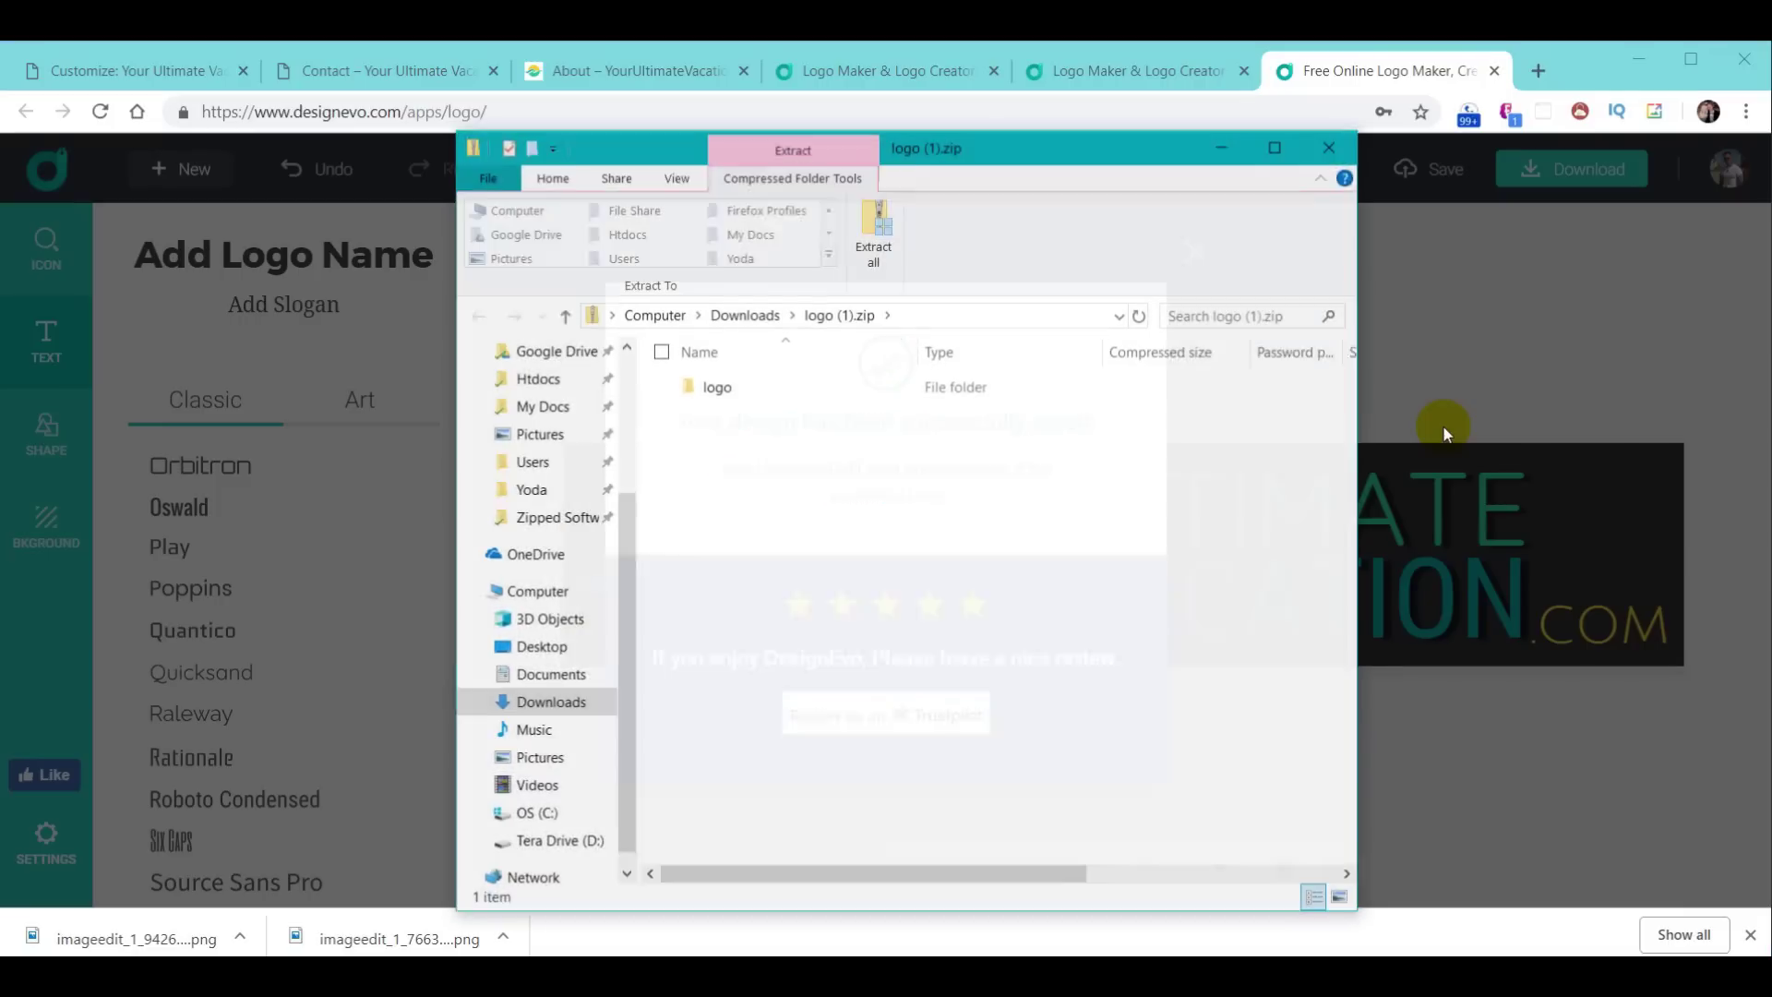
{"action": "double_click", "coordinate": [694, 390]}
{"action": "double_click", "coordinate": [738, 387]}
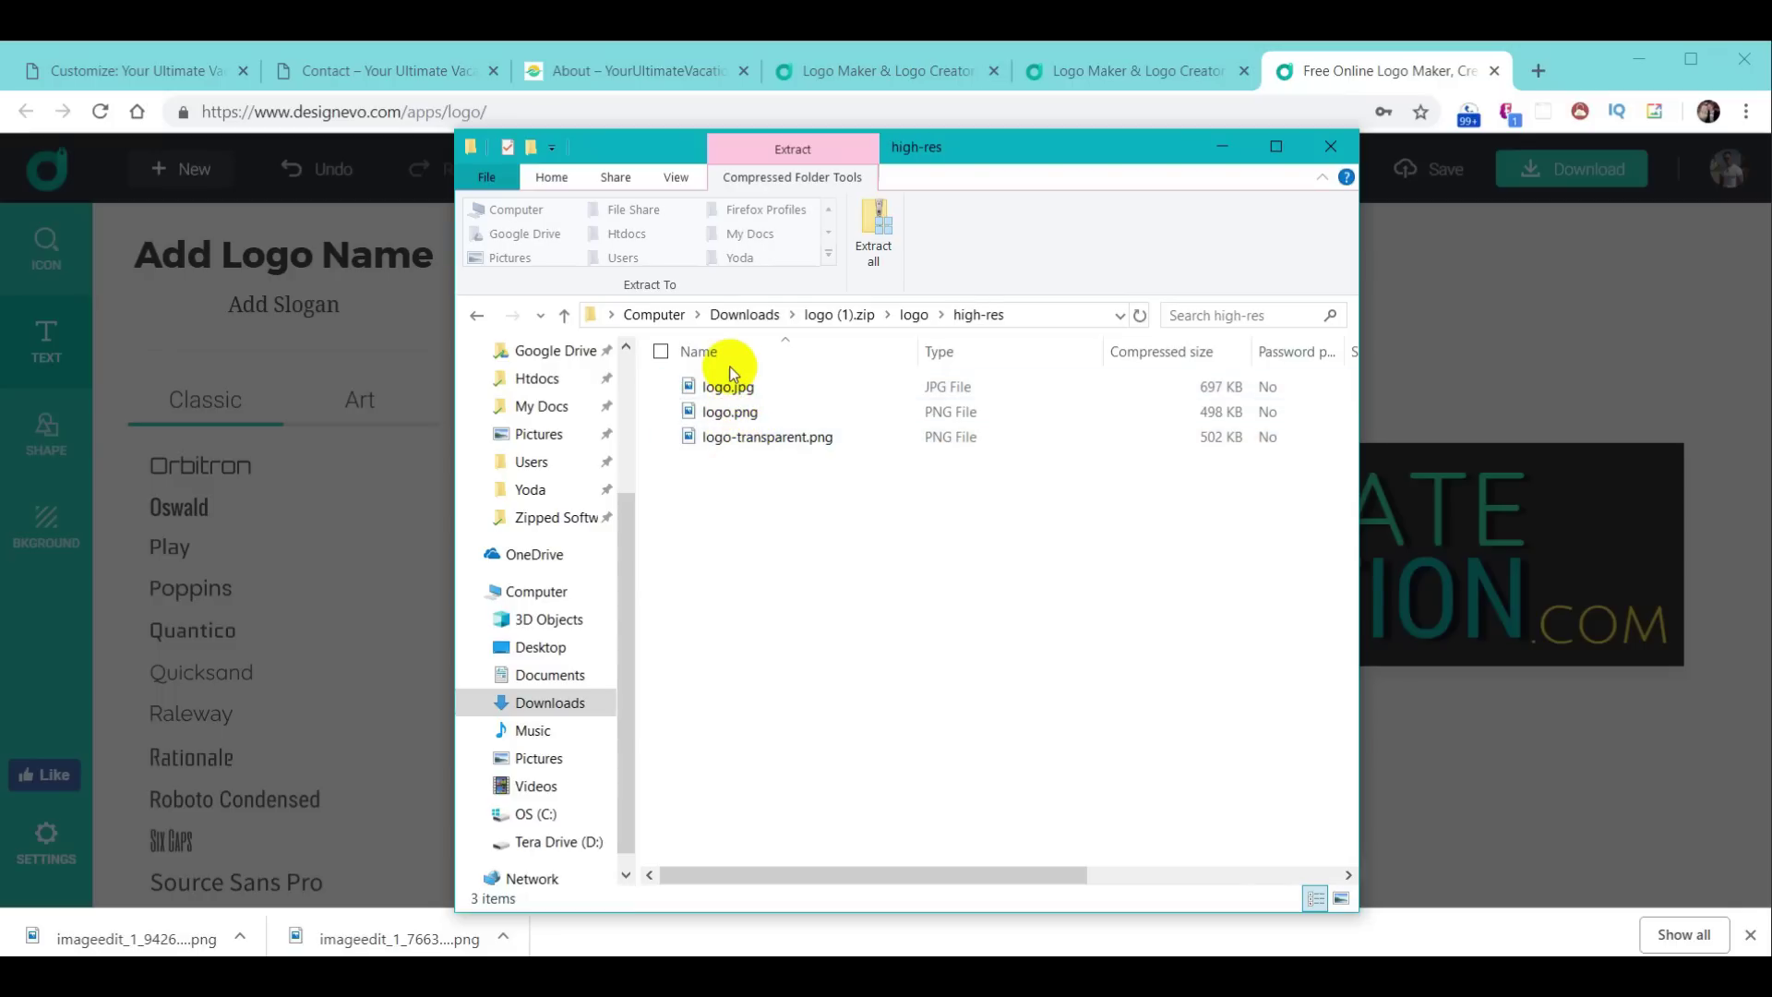
Step: Copy logo.png from the archive's high-res folder into the Downloads folder
{"action": "right_click", "coordinate": [729, 415]}
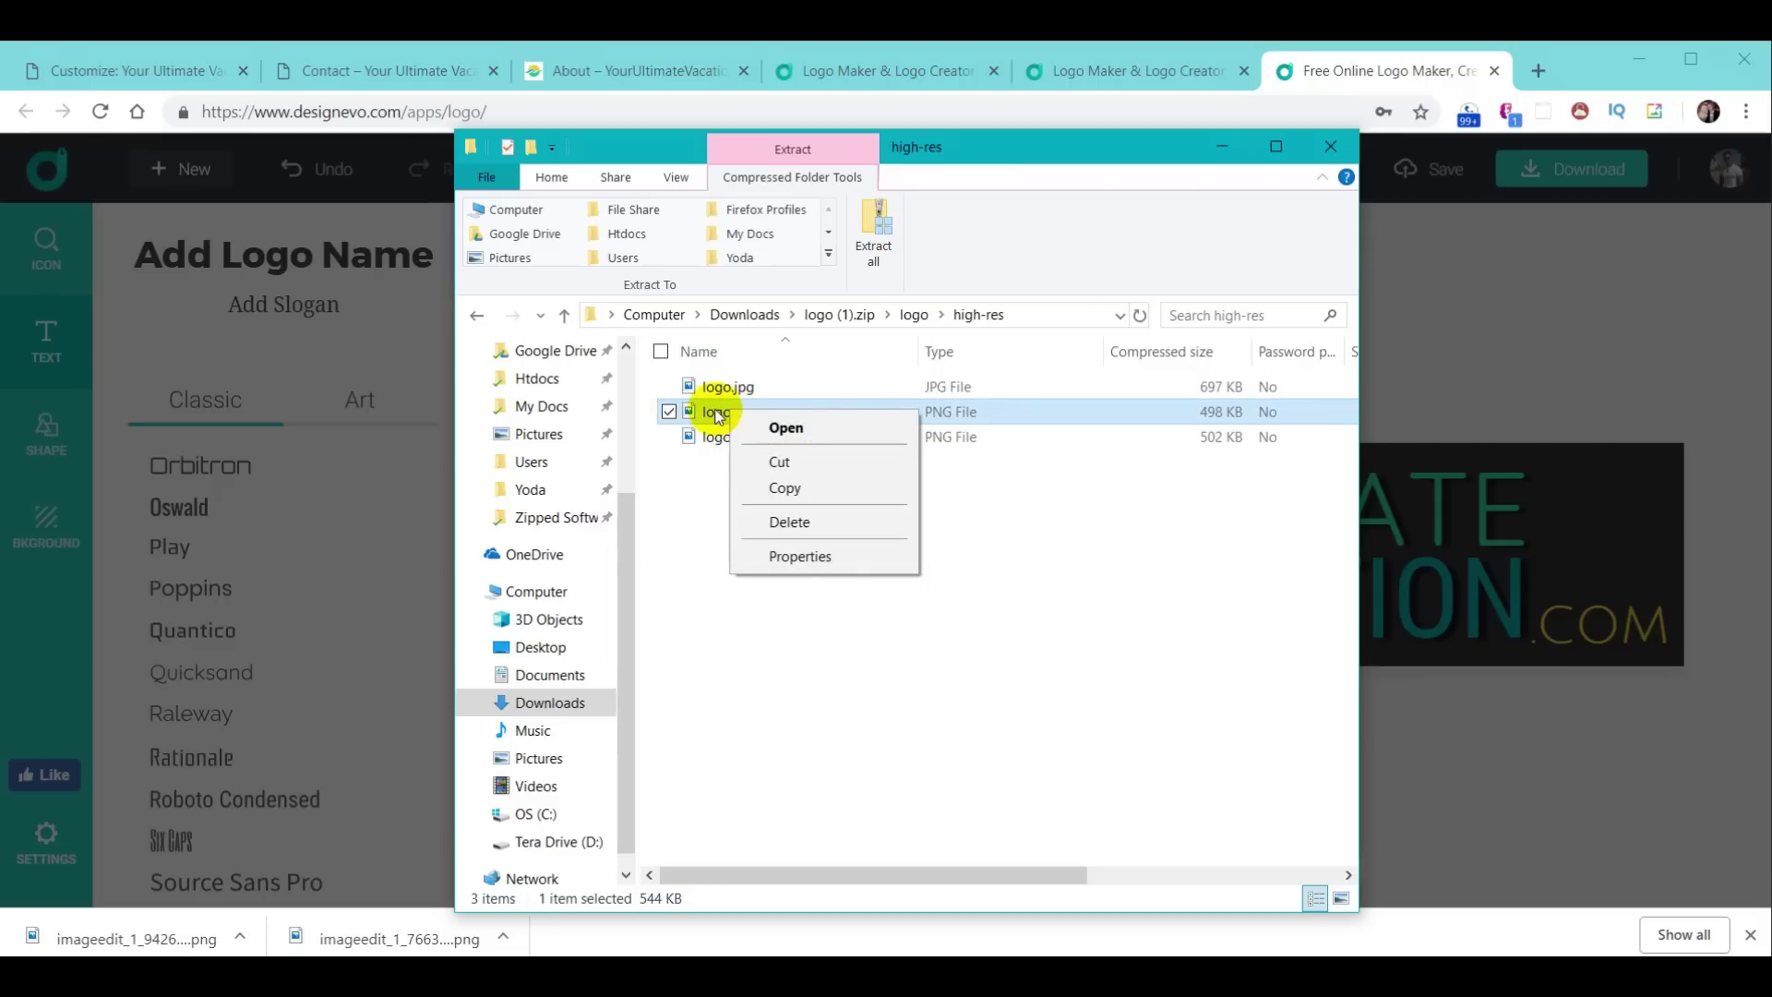
{"action": "left_click", "coordinate": [785, 488]}
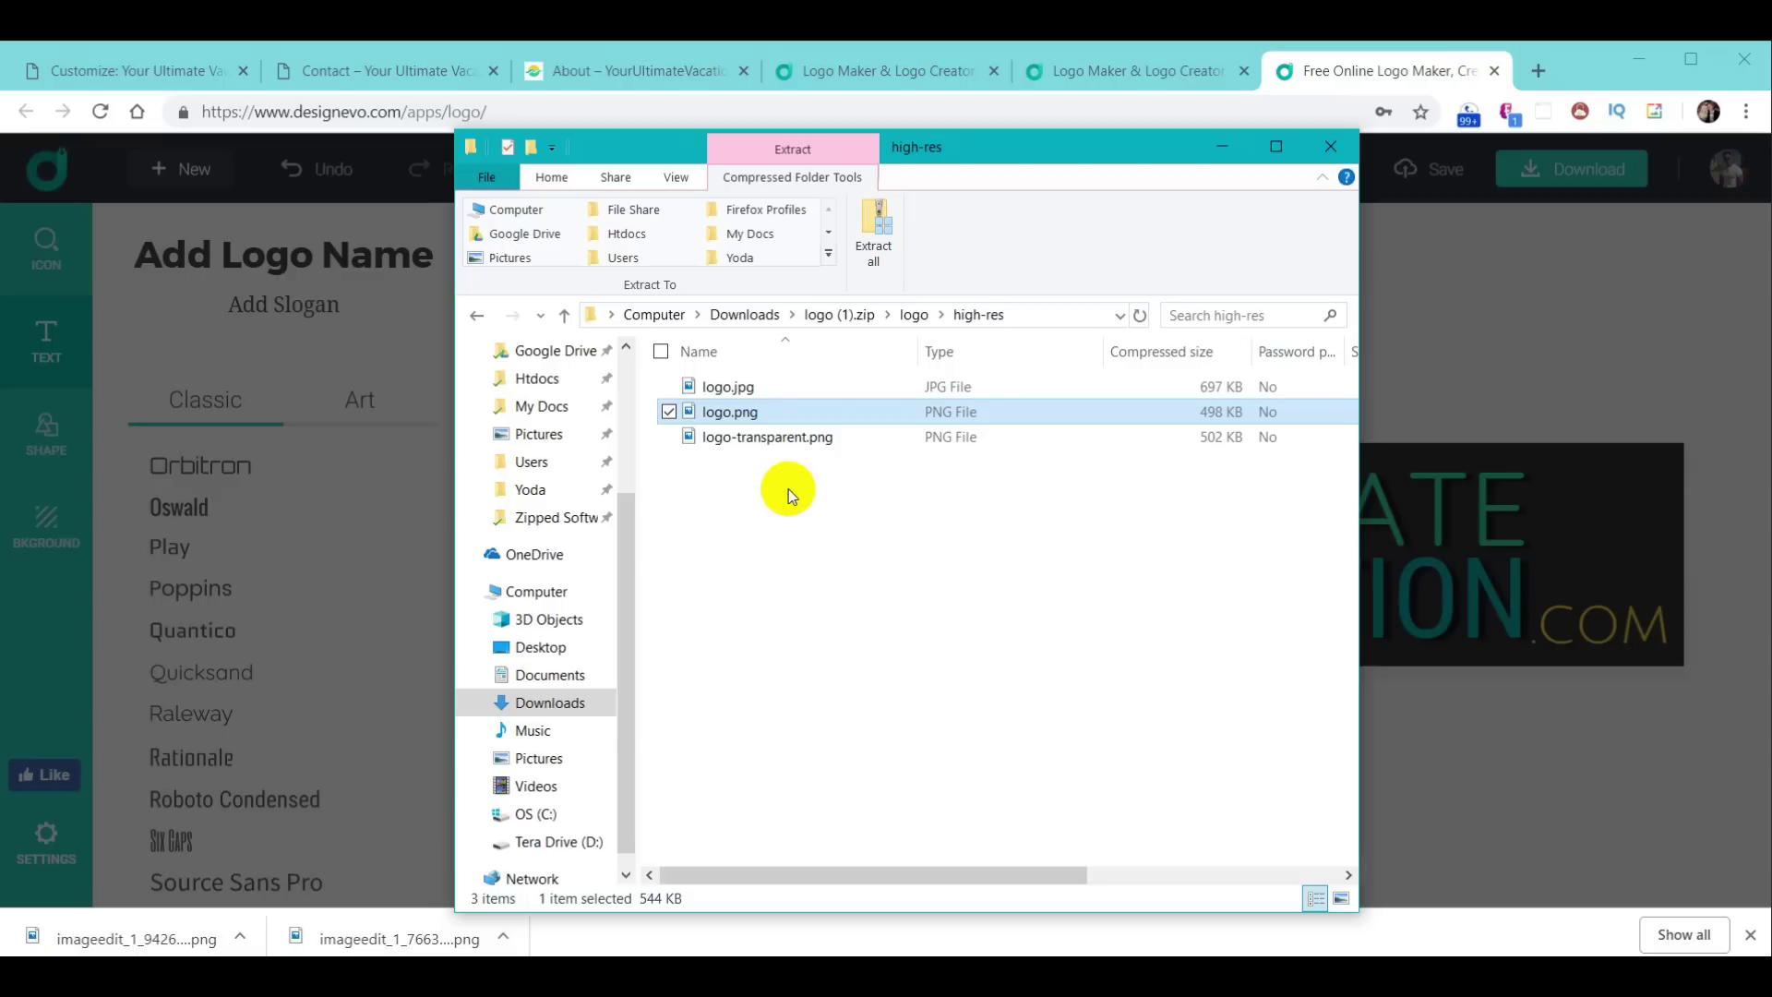
{"action": "left_click", "coordinate": [743, 314]}
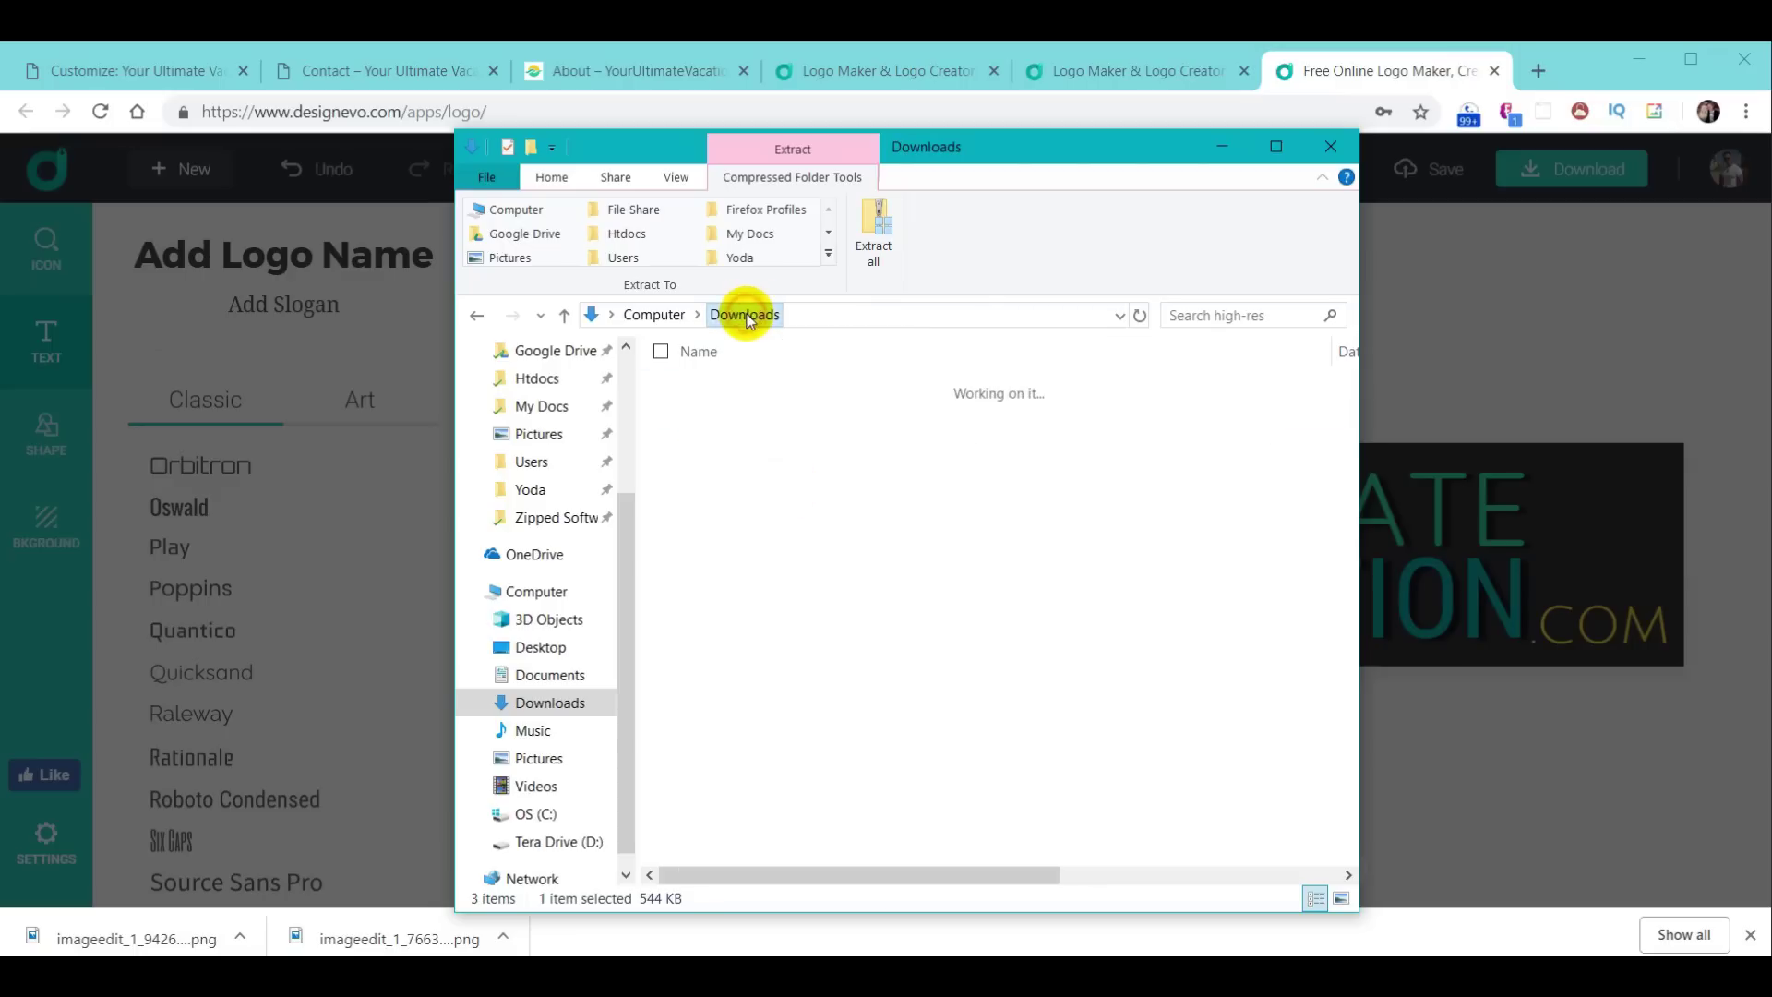
{"action": "right_click", "coordinate": [818, 711]}
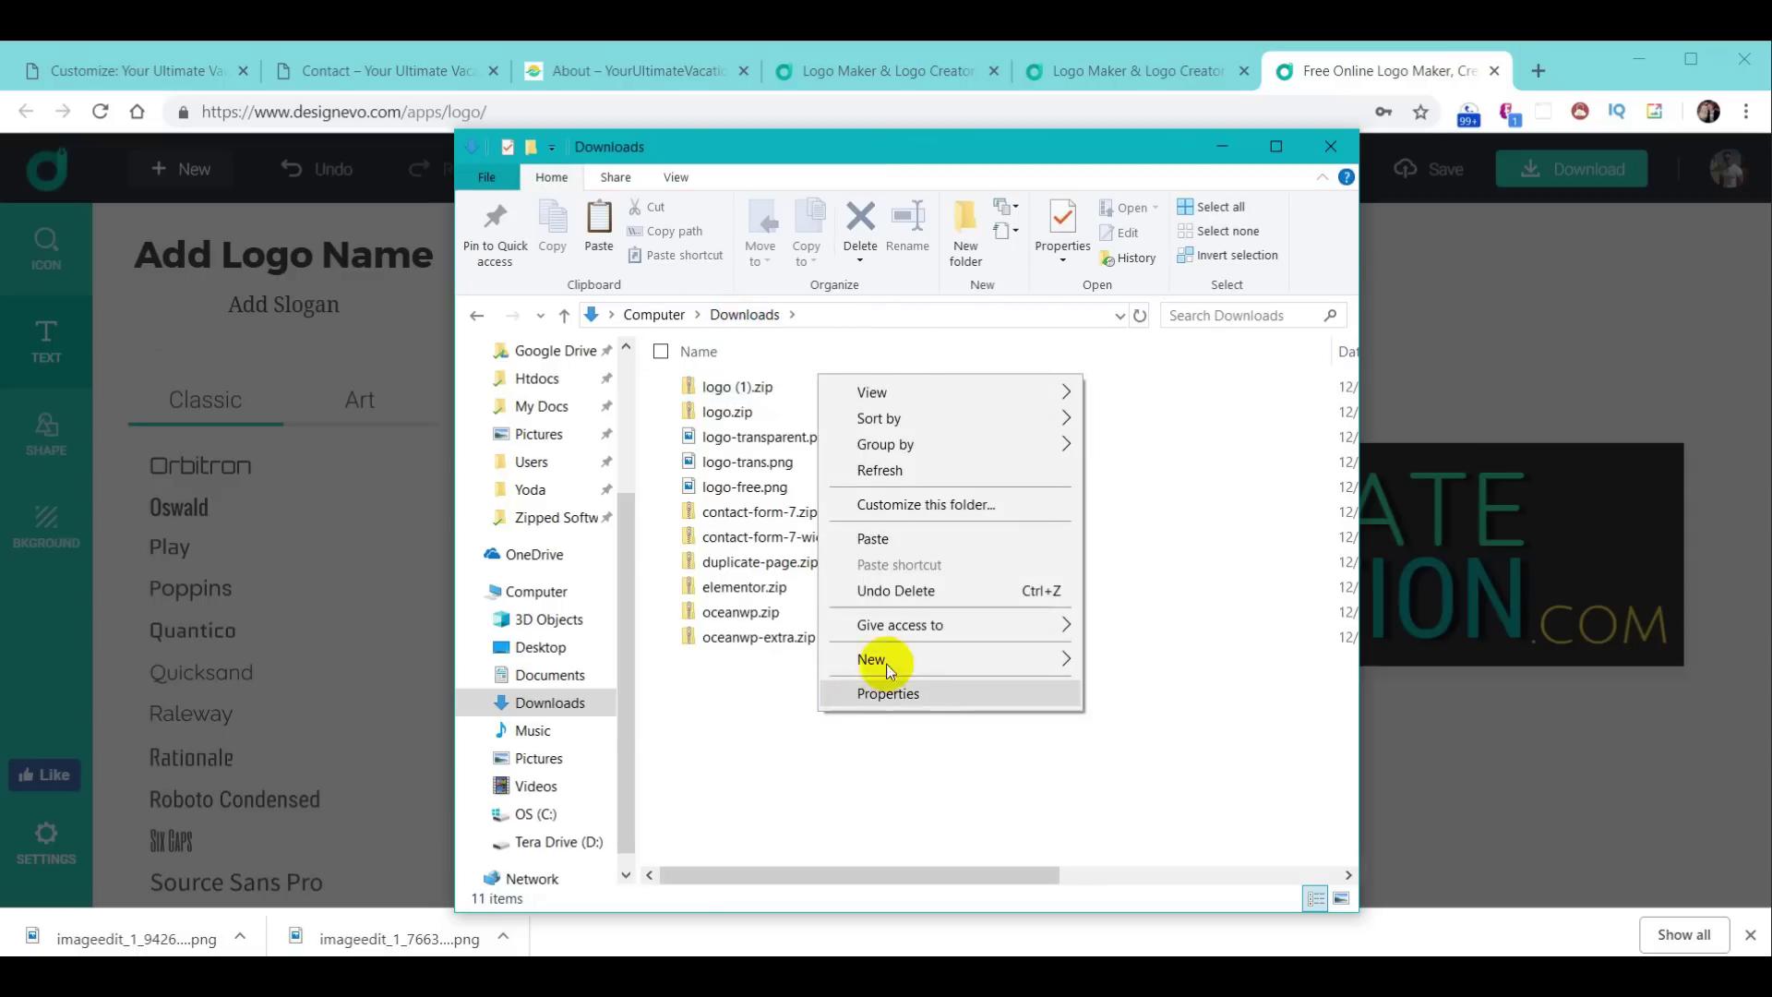
{"action": "left_click", "coordinate": [890, 547]}
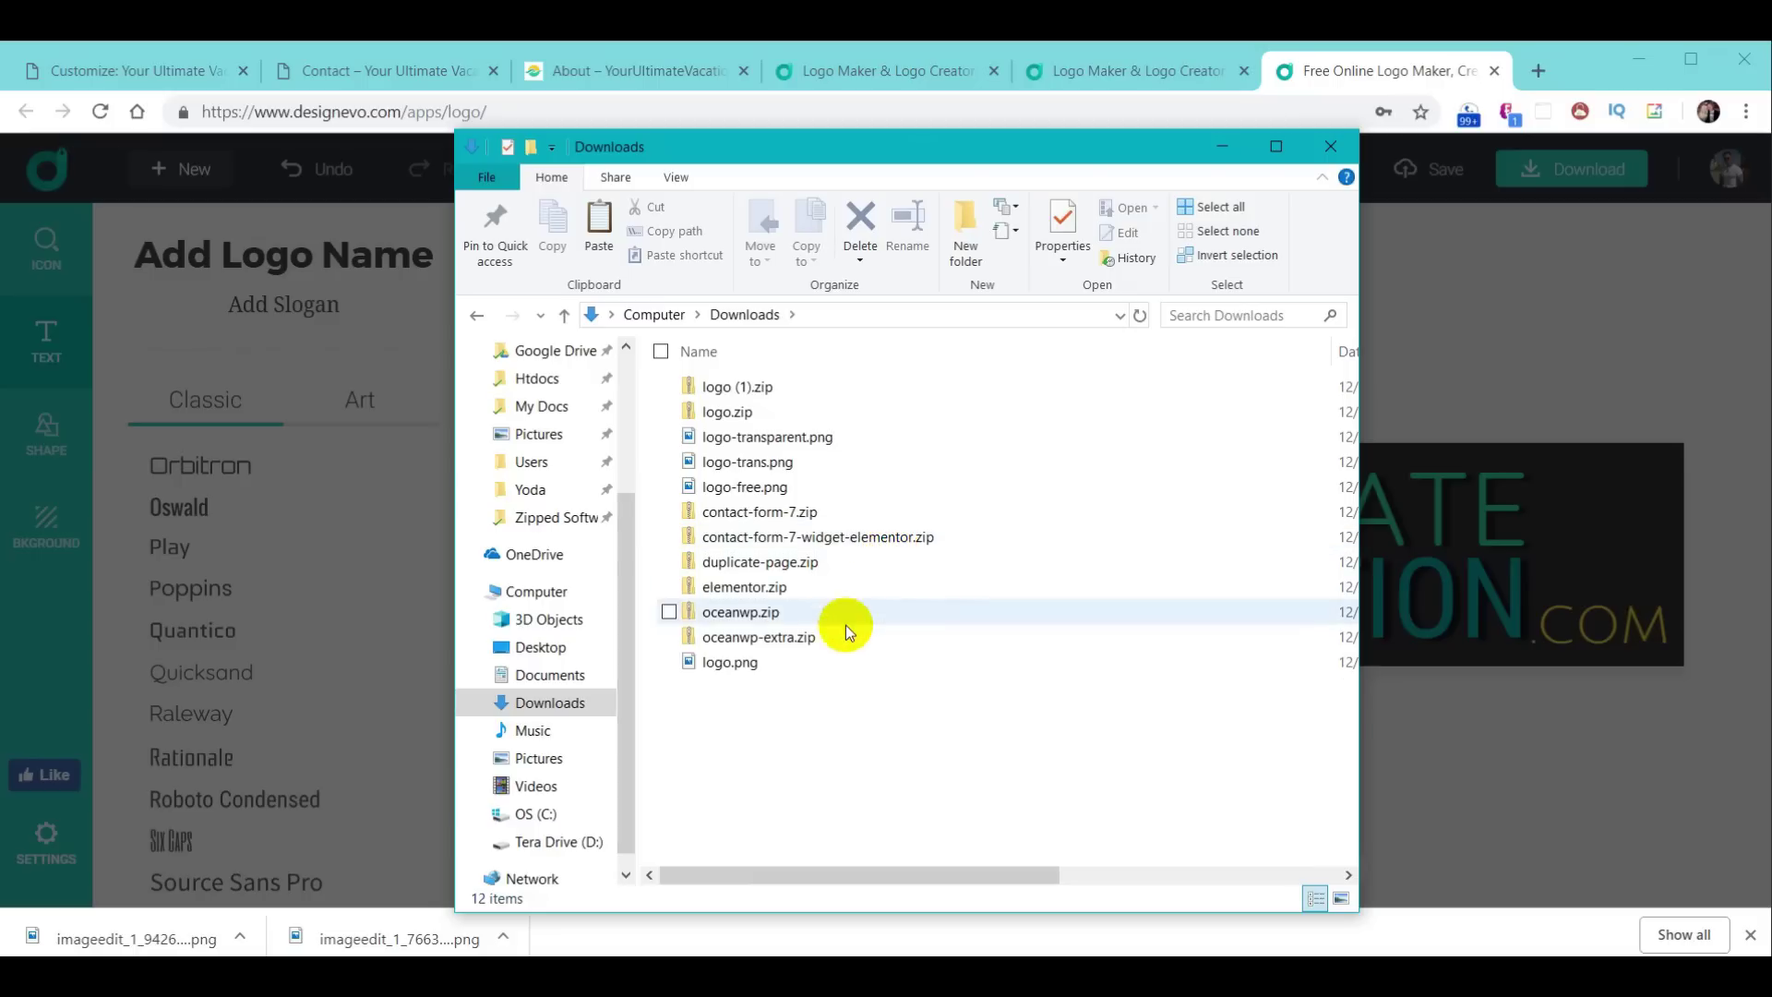
Step: Rename the copied logo.png in Downloads as logo-menu.png
{"action": "left_click", "coordinate": [729, 412]}
{"action": "left_click", "coordinate": [729, 413]}
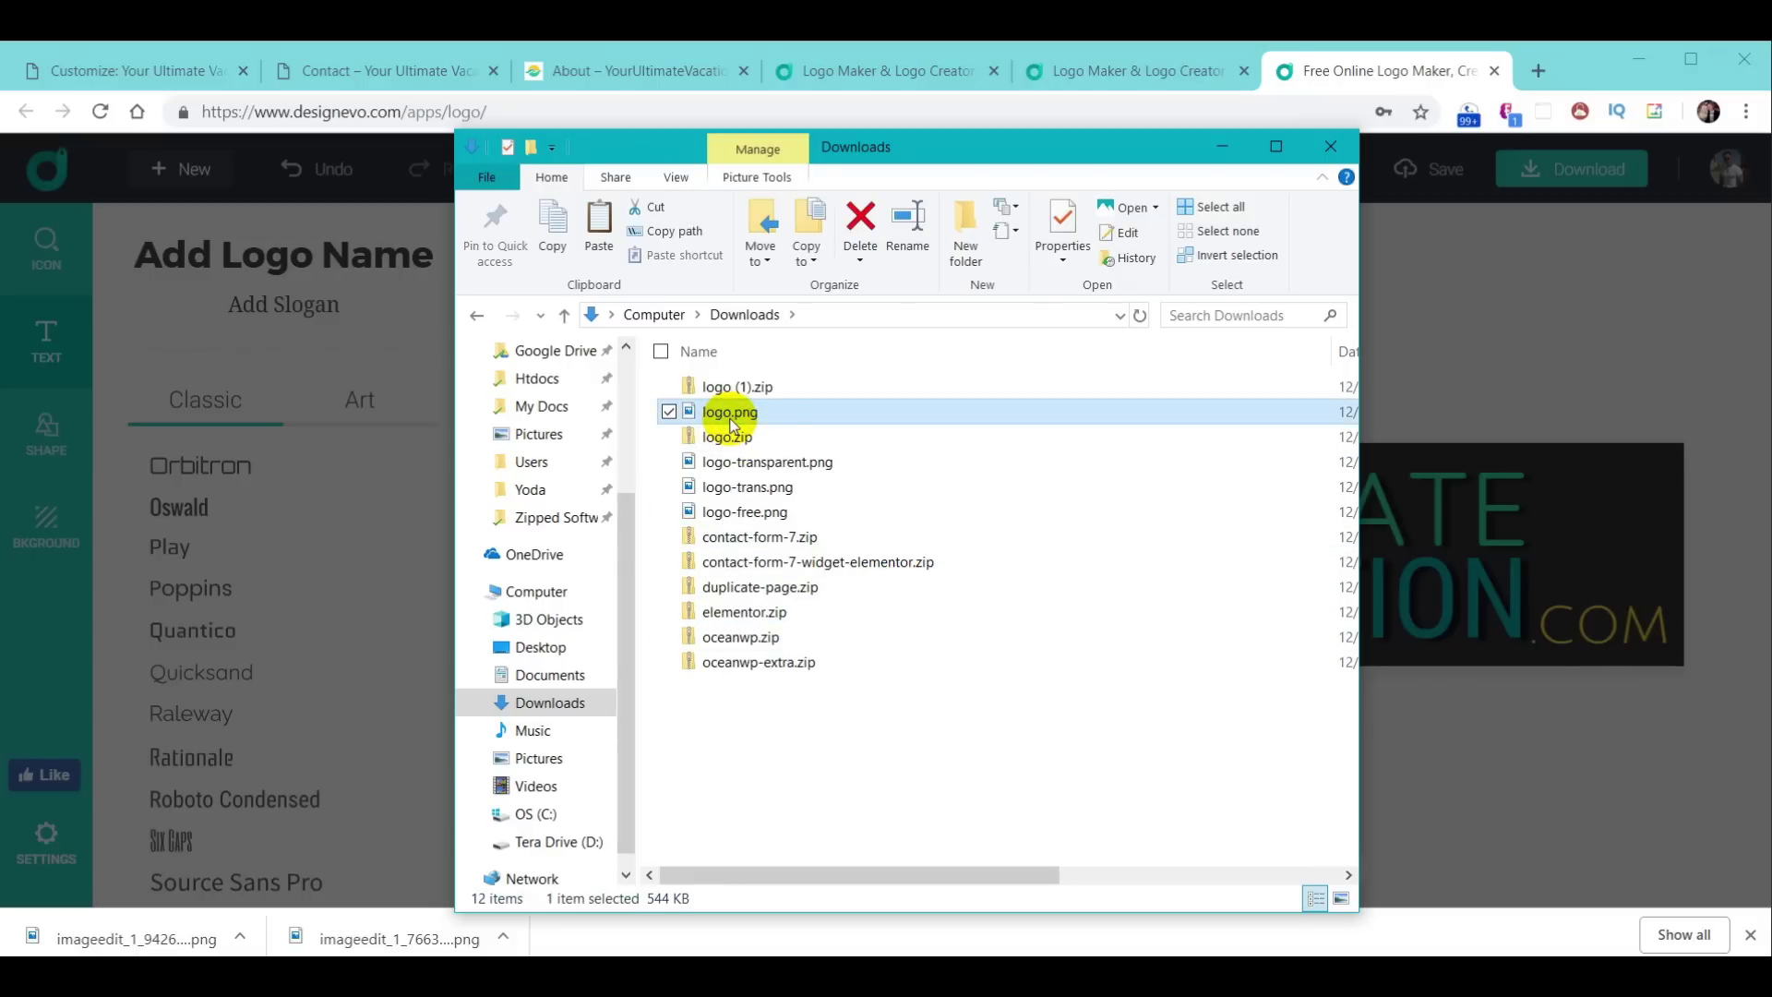
{"action": "left_click", "coordinate": [731, 417]}
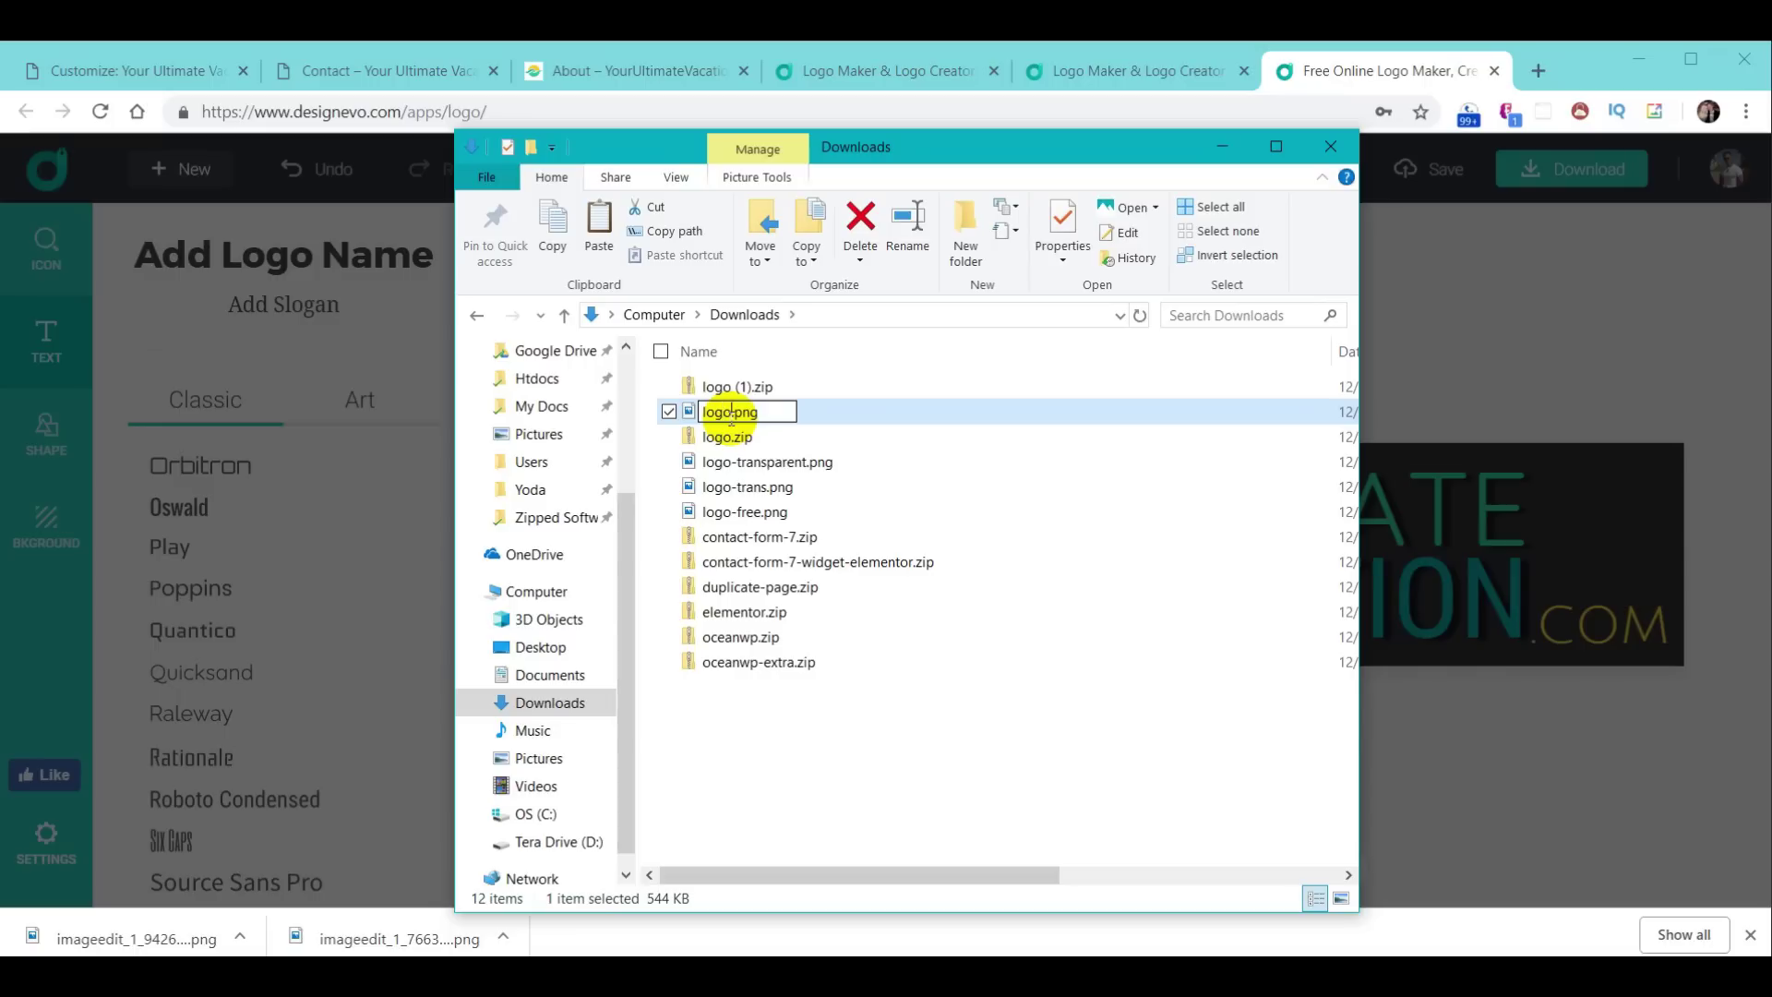
{"action": "type", "text": "-menu"}
{"action": "key", "text": "Return"}
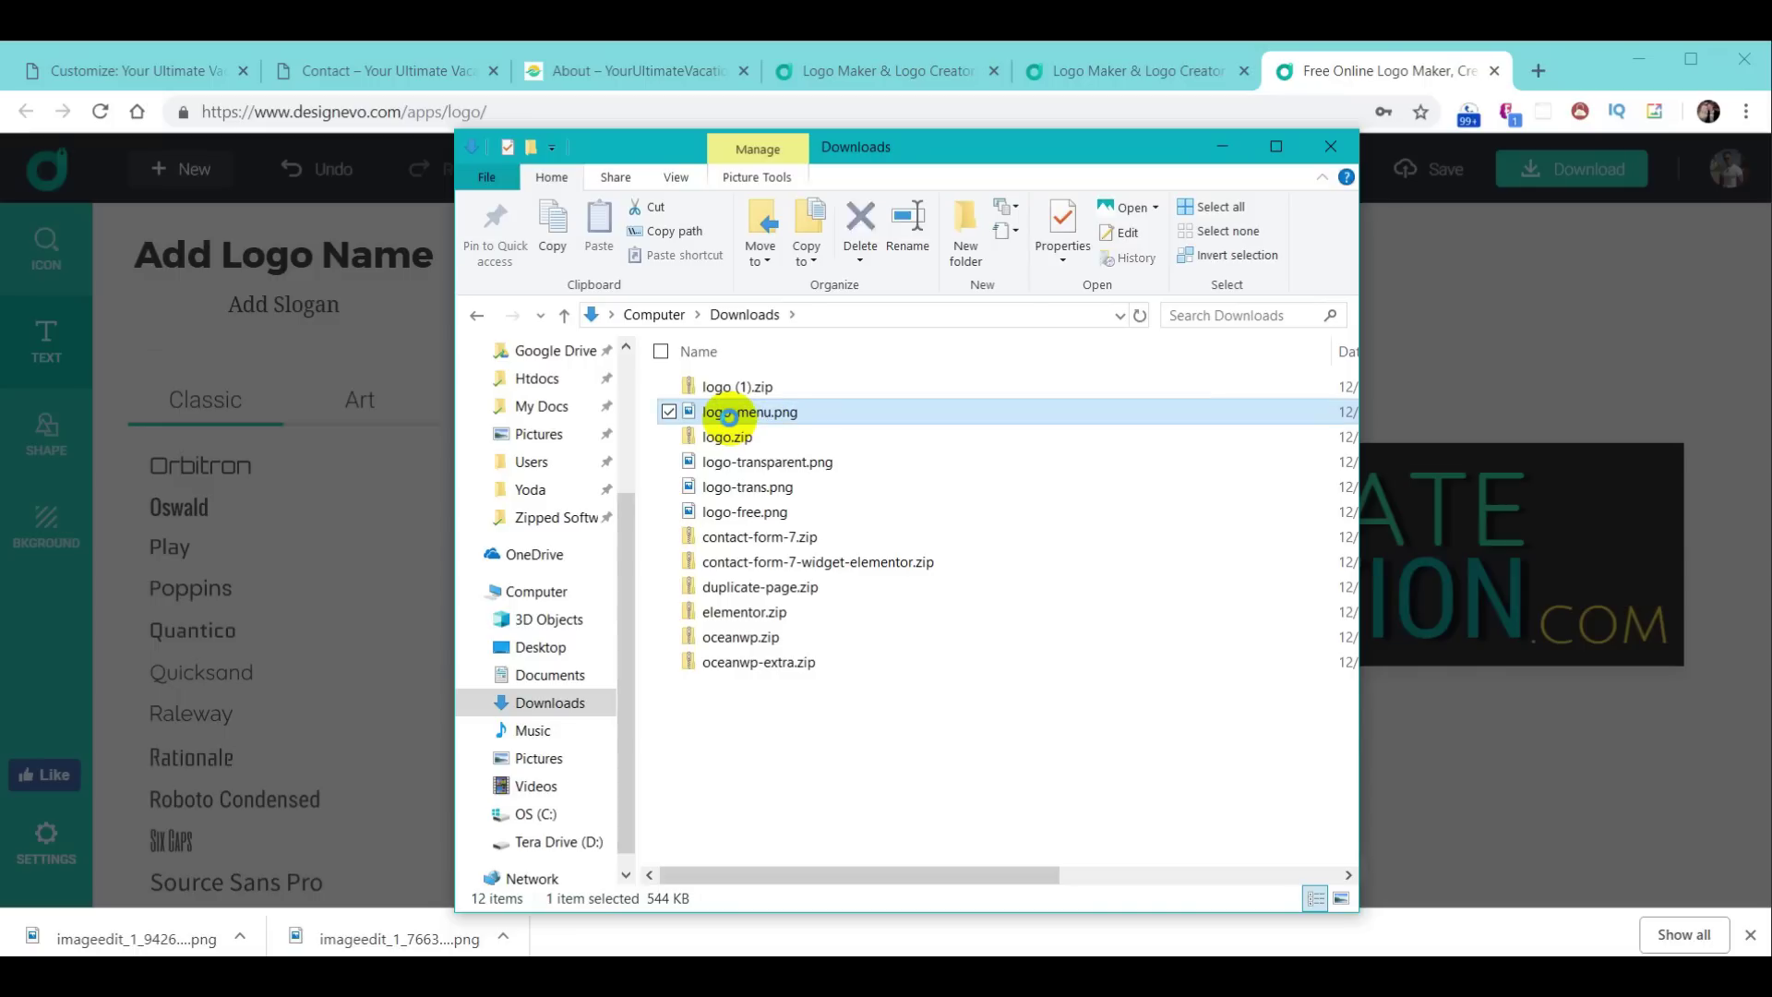
Step: Open logo-menu.png in a new browser tab and inspect the sun-and-wave artwork at full size
{"action": "left_click_drag", "start_coordinate": [734, 425], "coordinate": [1539, 77]}
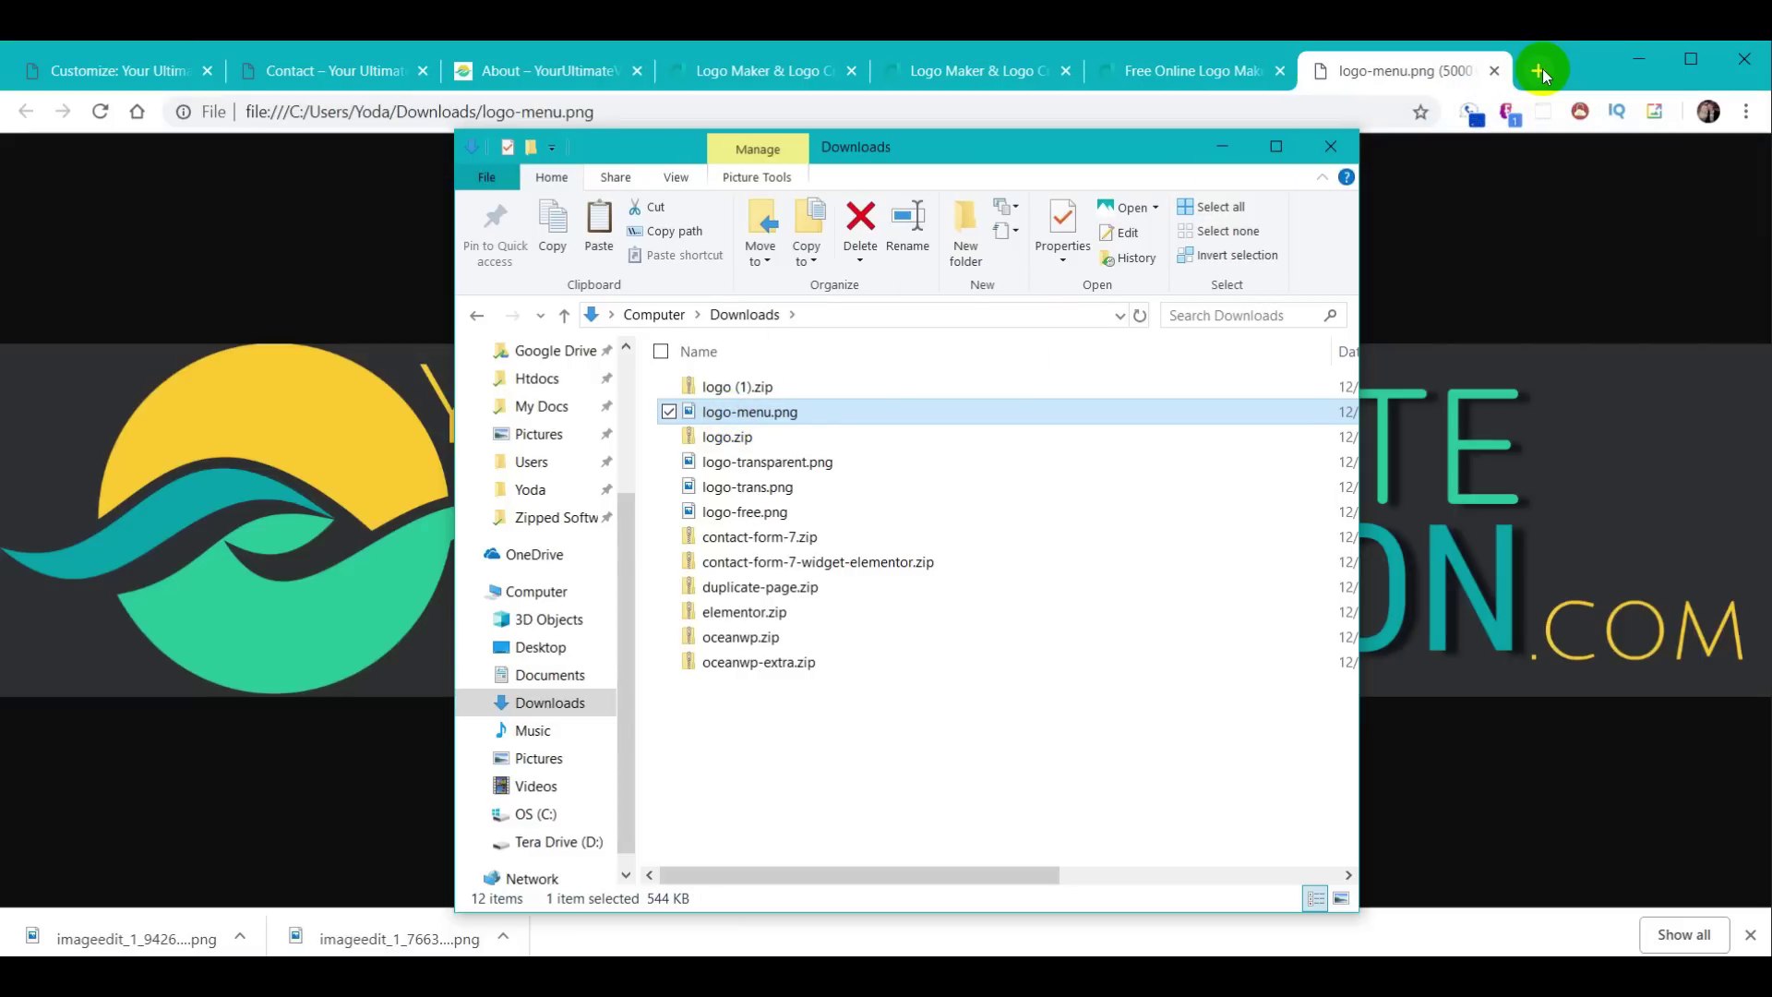
{"action": "left_click", "coordinate": [1575, 250]}
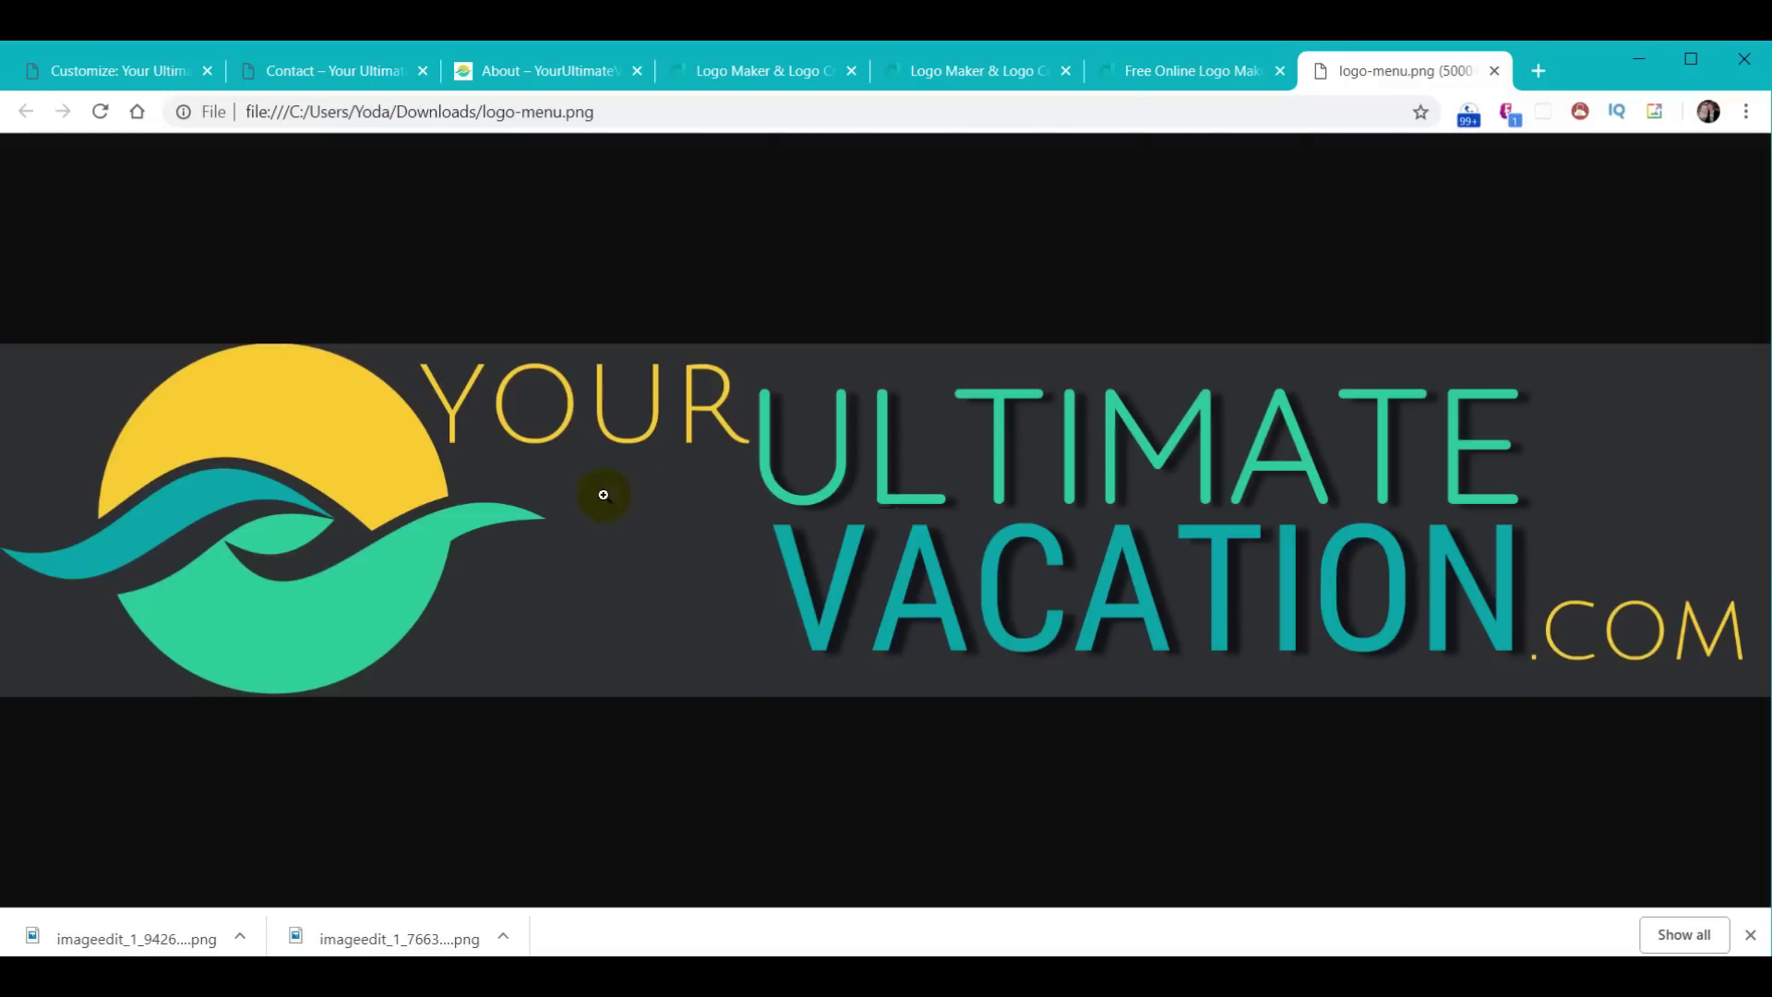
{"action": "left_click", "coordinate": [428, 515]}
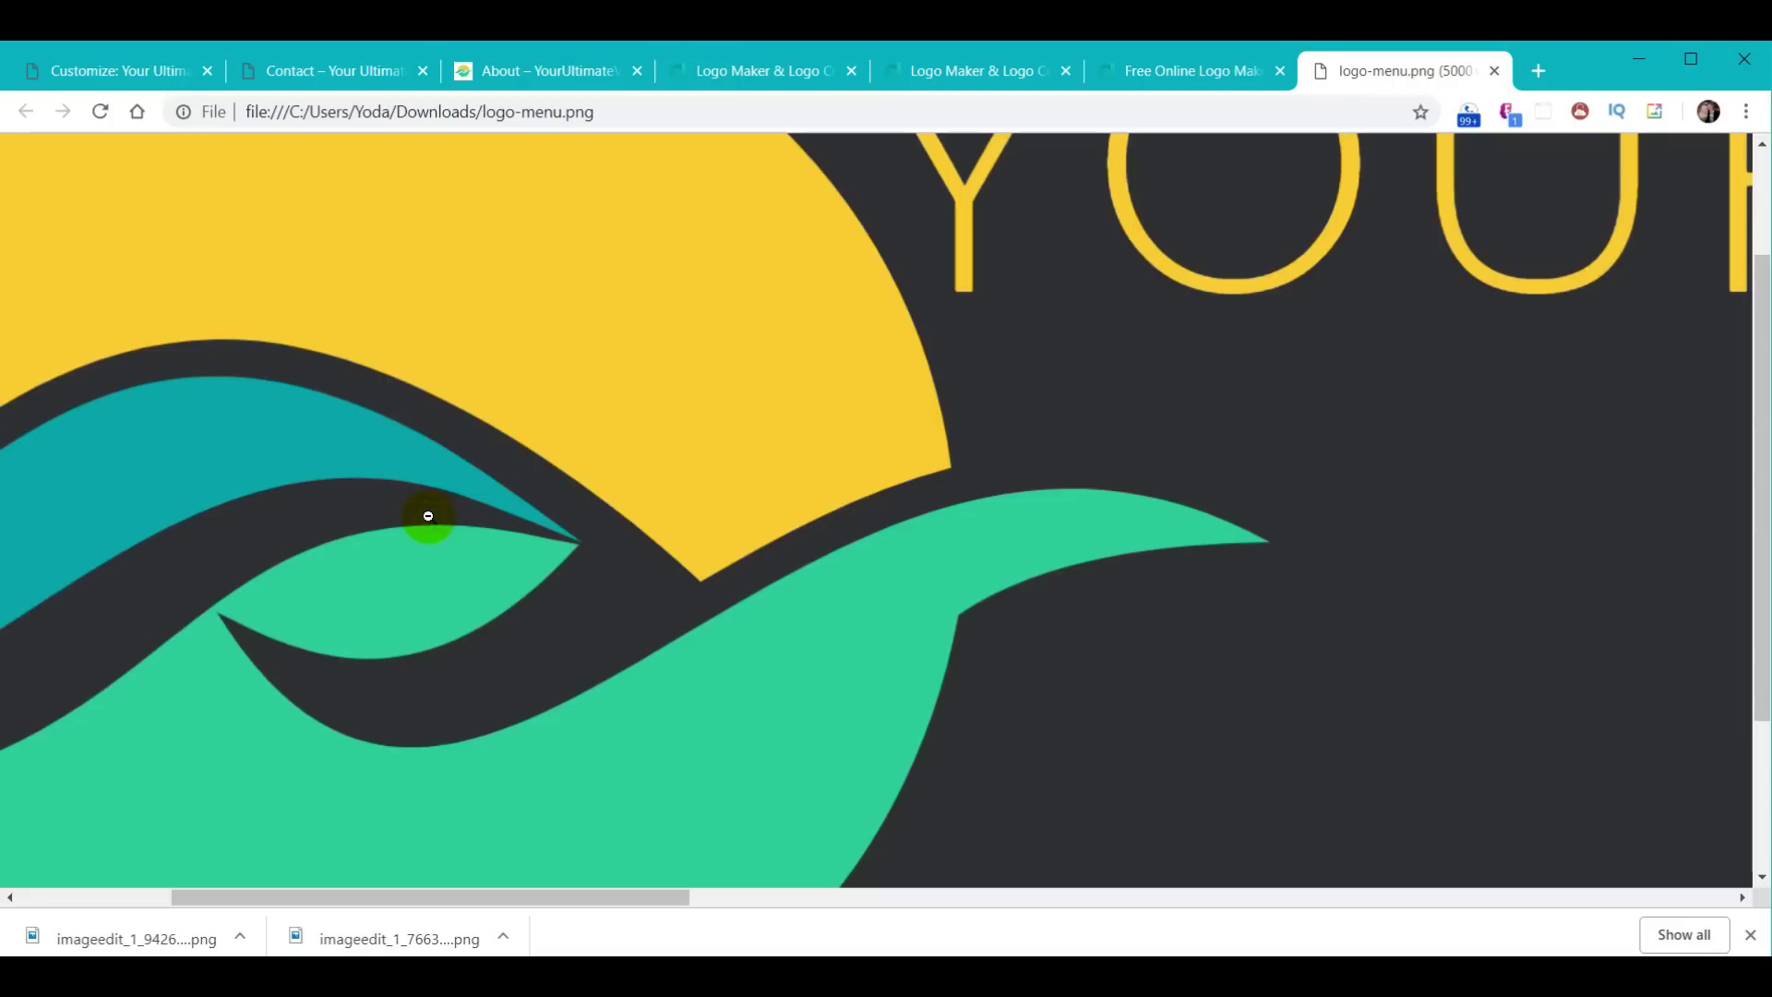